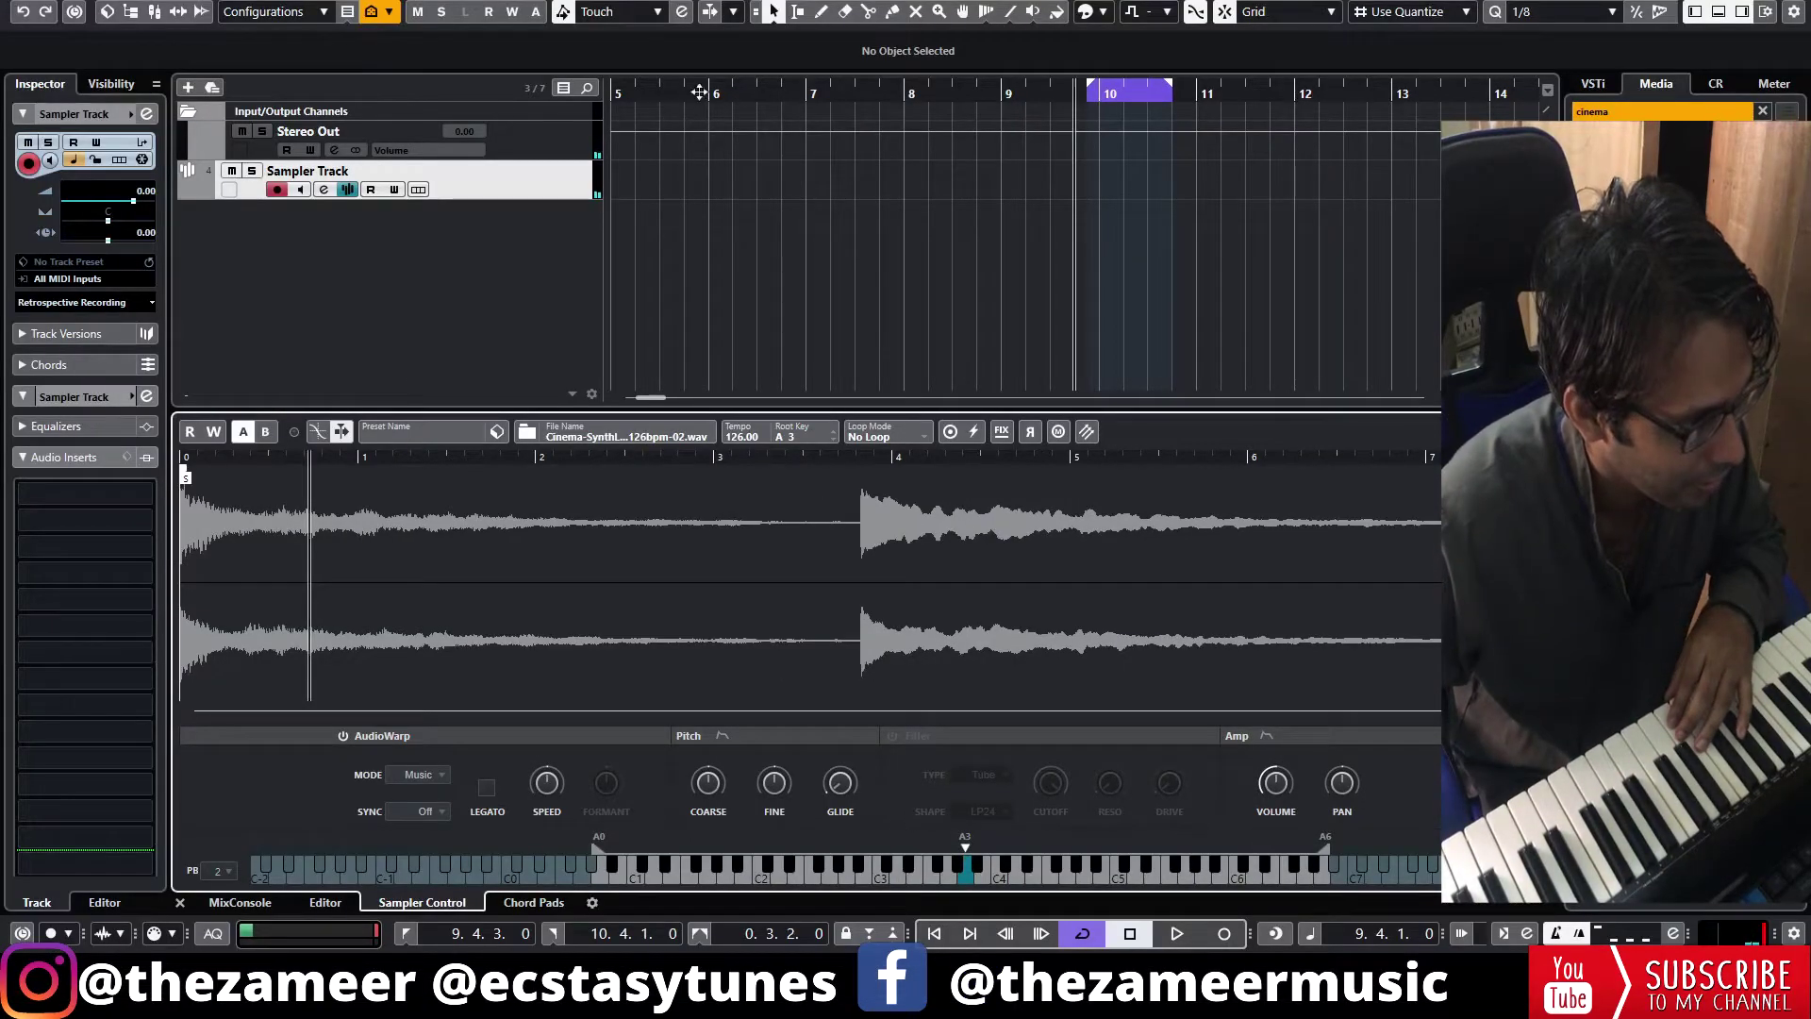
- Insert the Sampler Track's retrospective MIDI recording as a linear recording from the project start and close the sampler view
{"action": "key", "text": "Home"}
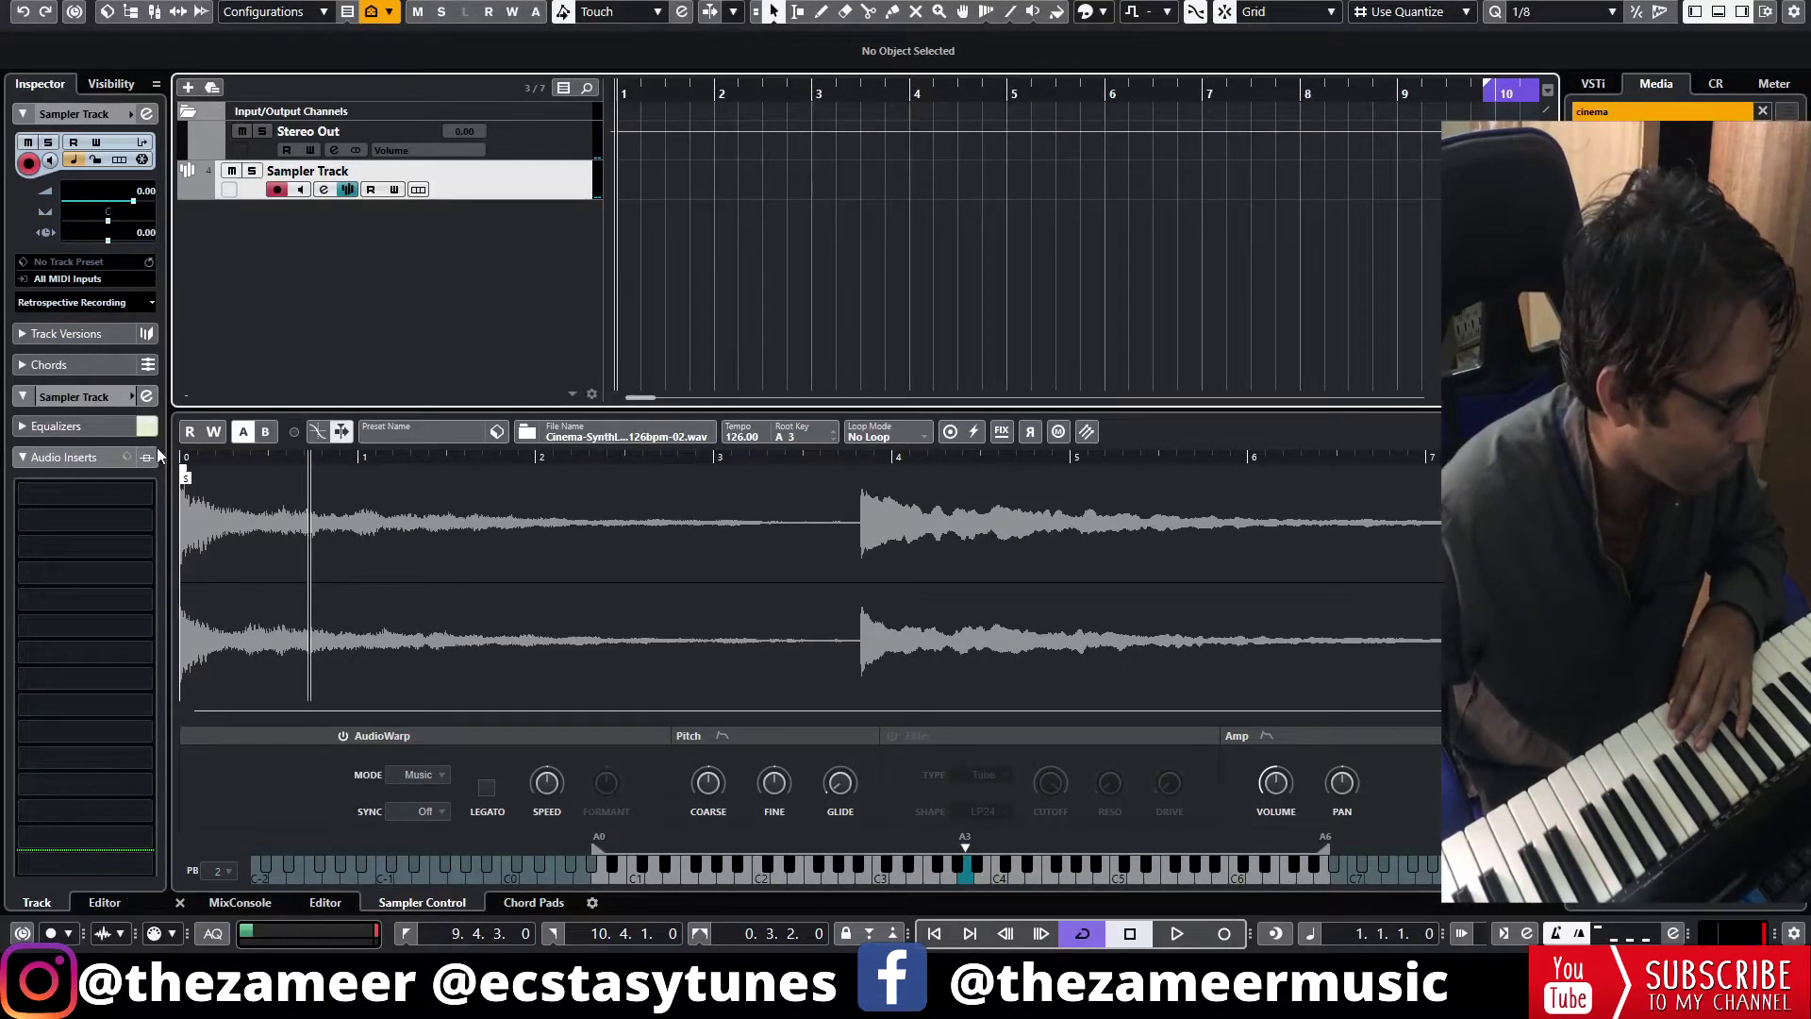
{"action": "left_click", "coordinate": [152, 303]}
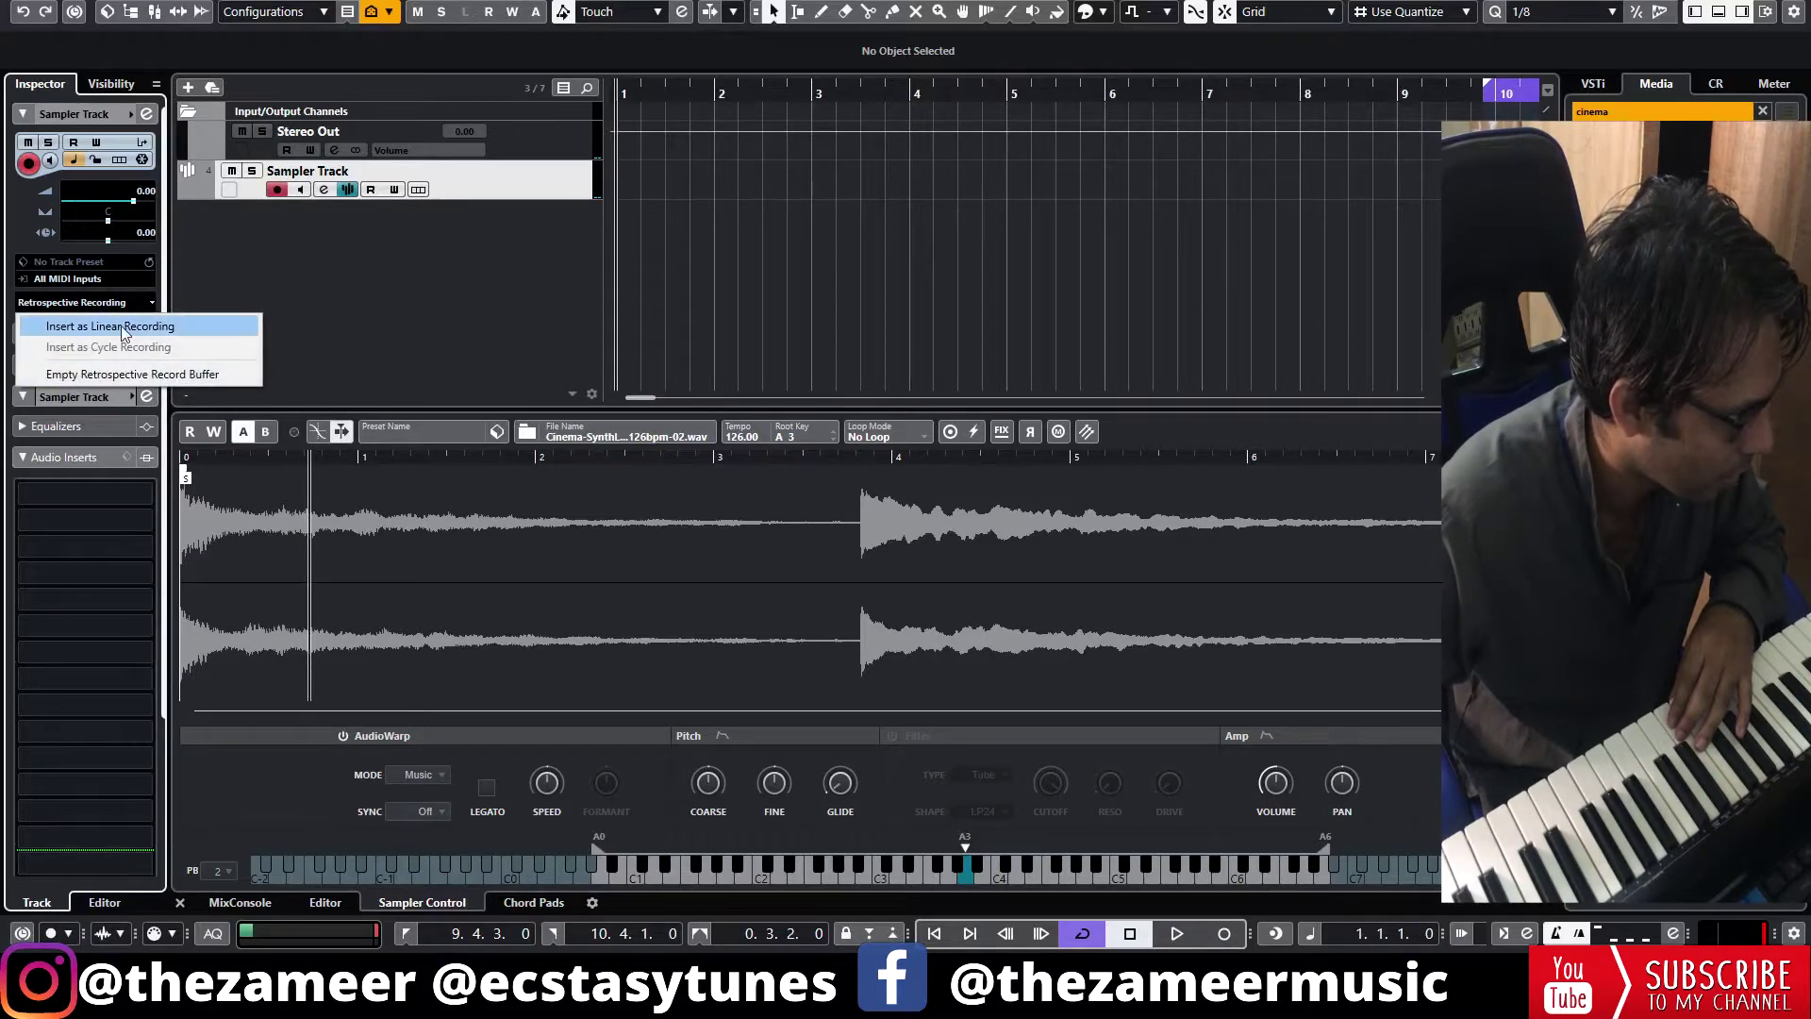
{"action": "left_click", "coordinate": [123, 327]}
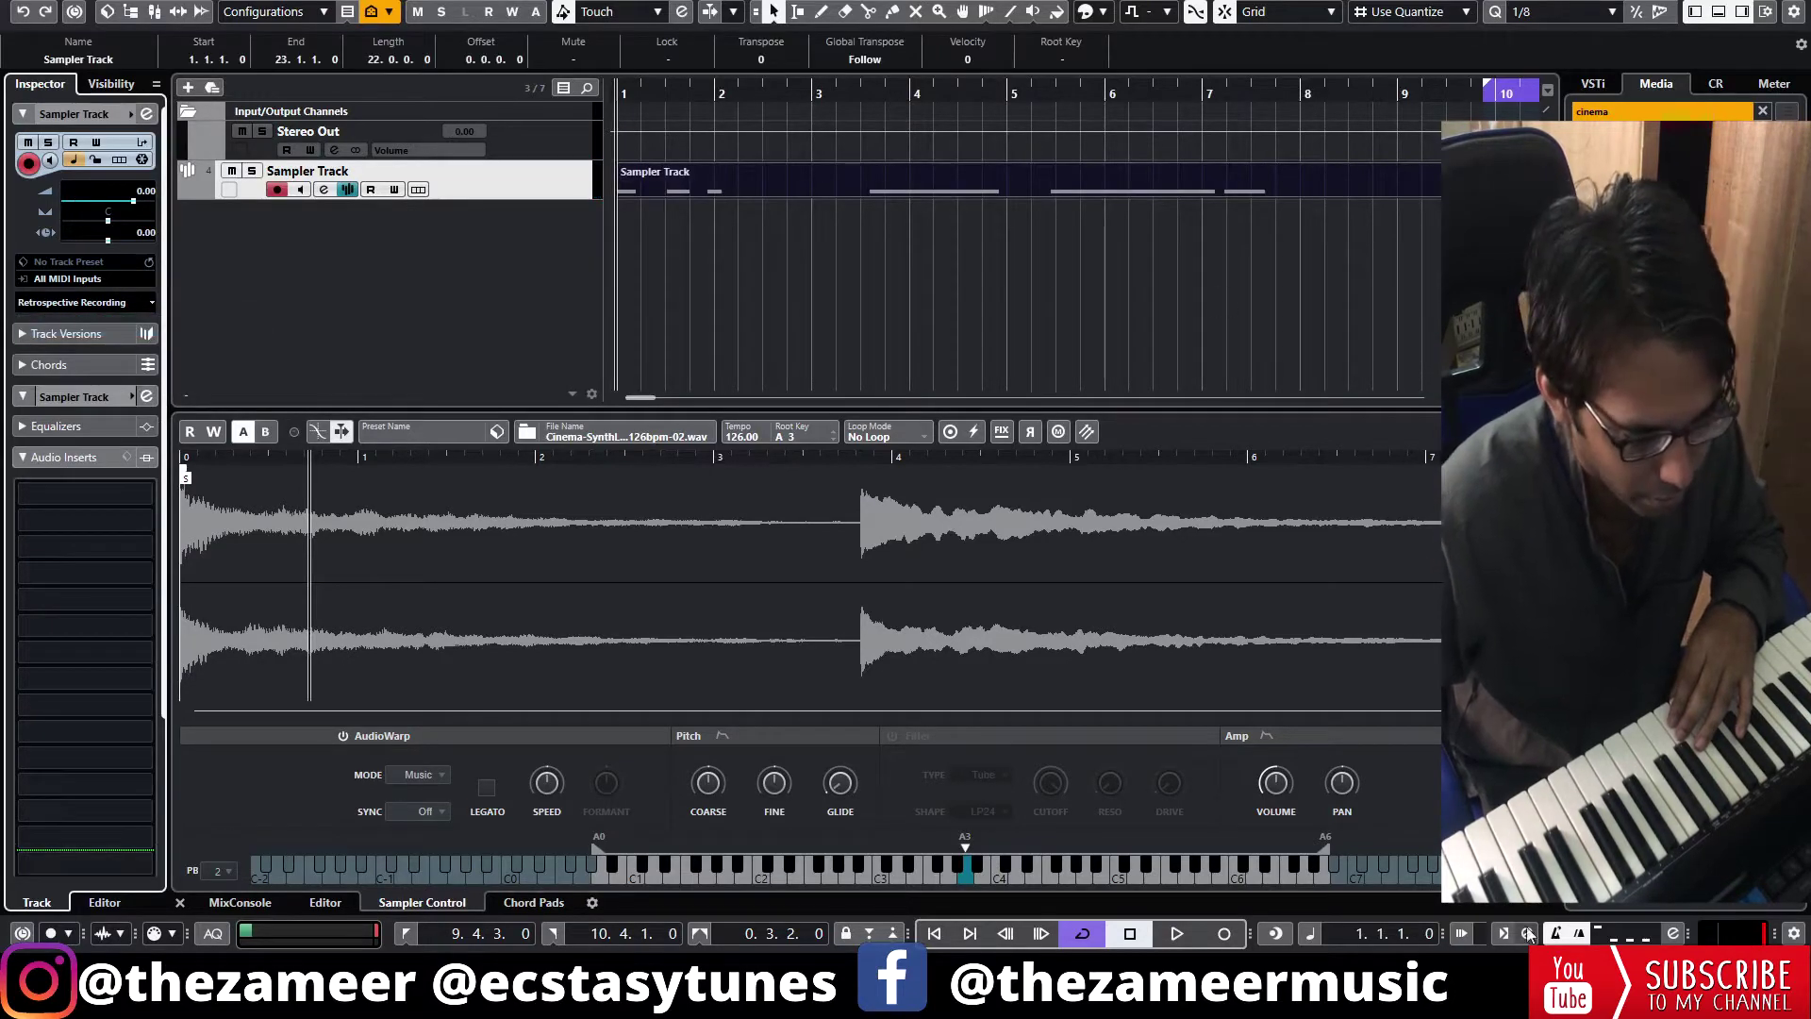
{"action": "left_click", "coordinate": [1718, 13]}
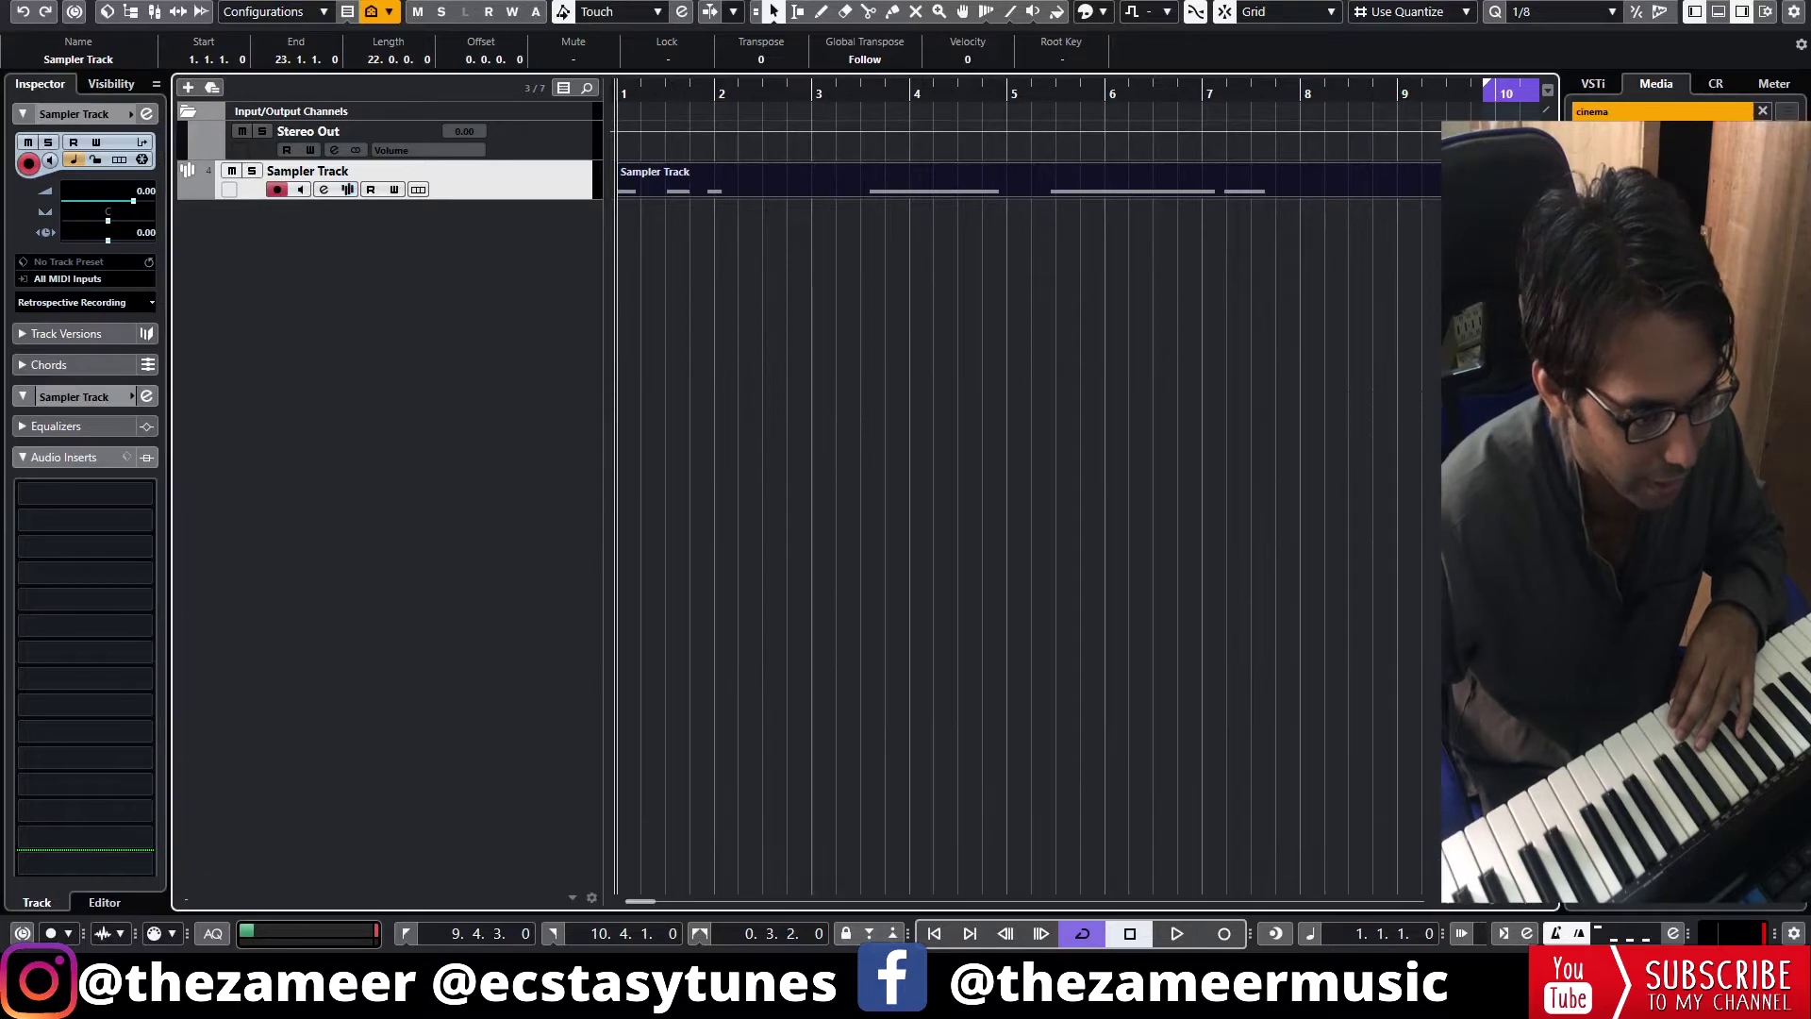
{"action": "left_click_drag", "start_coordinate": [1490, 901], "coordinate": [1466, 902]}
{"action": "left_click", "coordinate": [885, 453]}
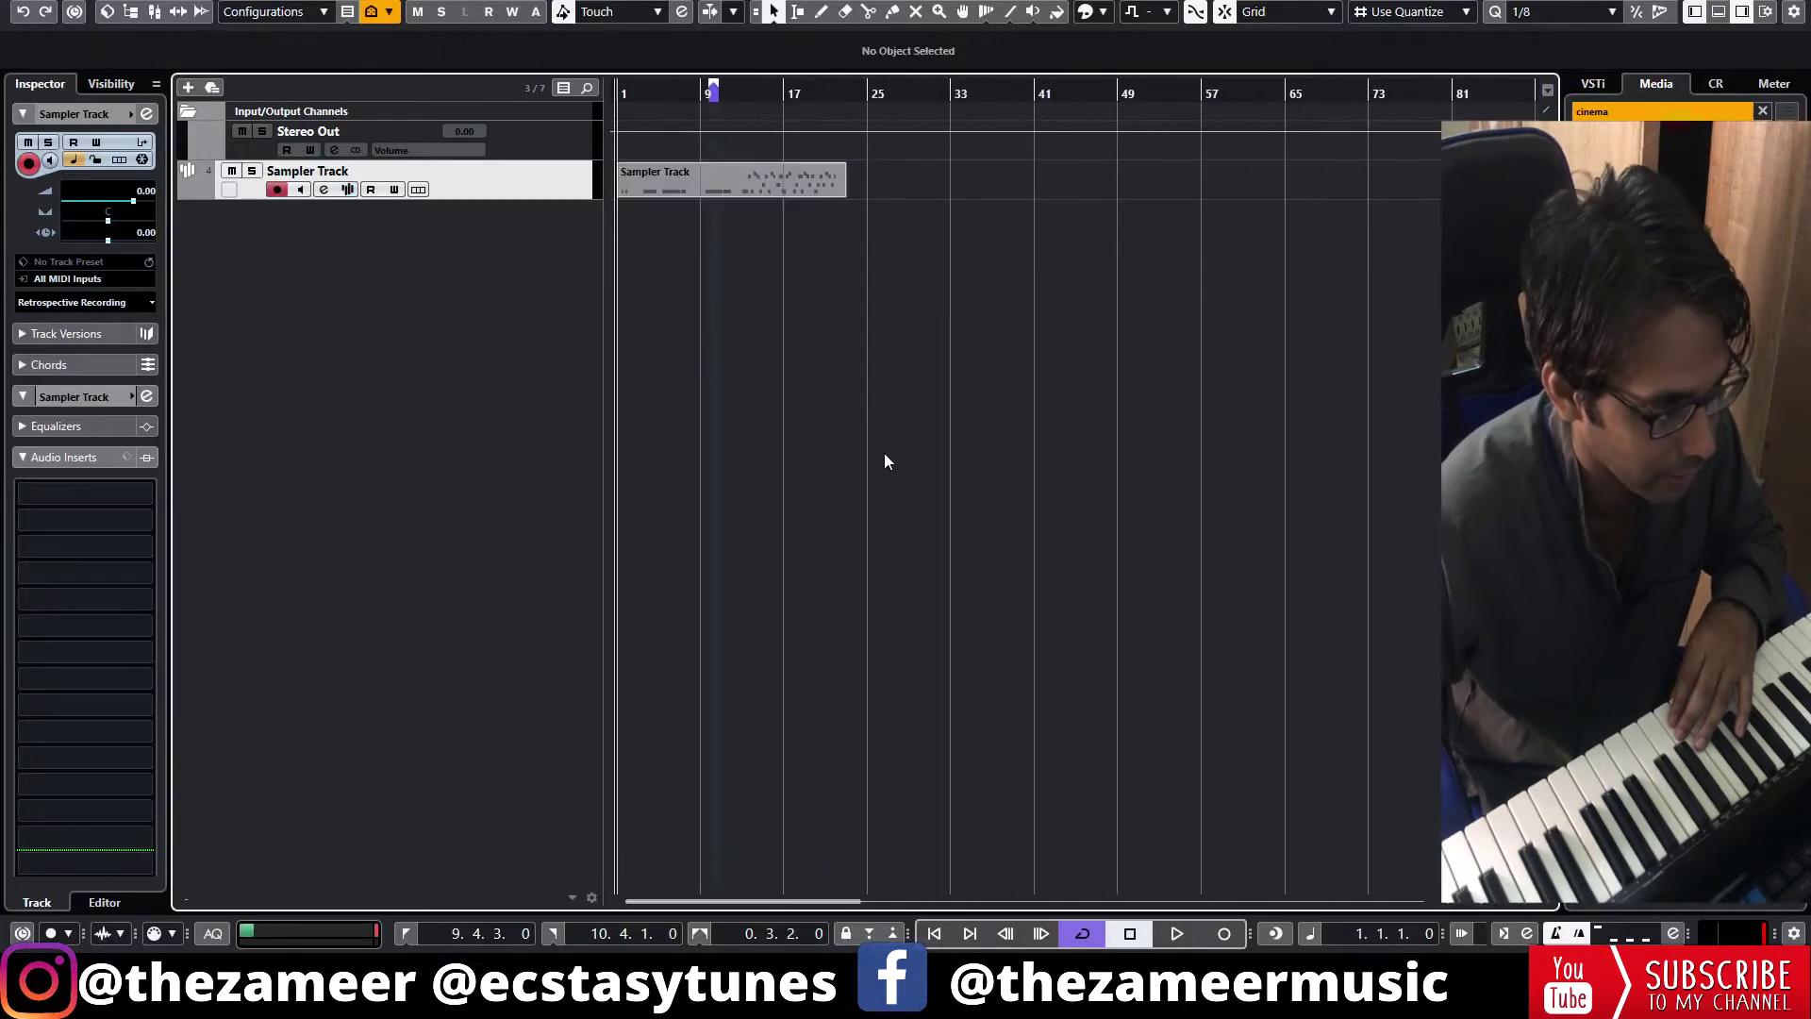
- Play back the recorded MIDI part from bar 13
{"action": "left_click_drag", "start_coordinate": [748, 95], "coordinate": [747, 105]}
{"action": "key", "text": "h"}
{"action": "left_click", "coordinate": [733, 93]}
{"action": "key", "text": "h"}
{"action": "key", "text": "space"}
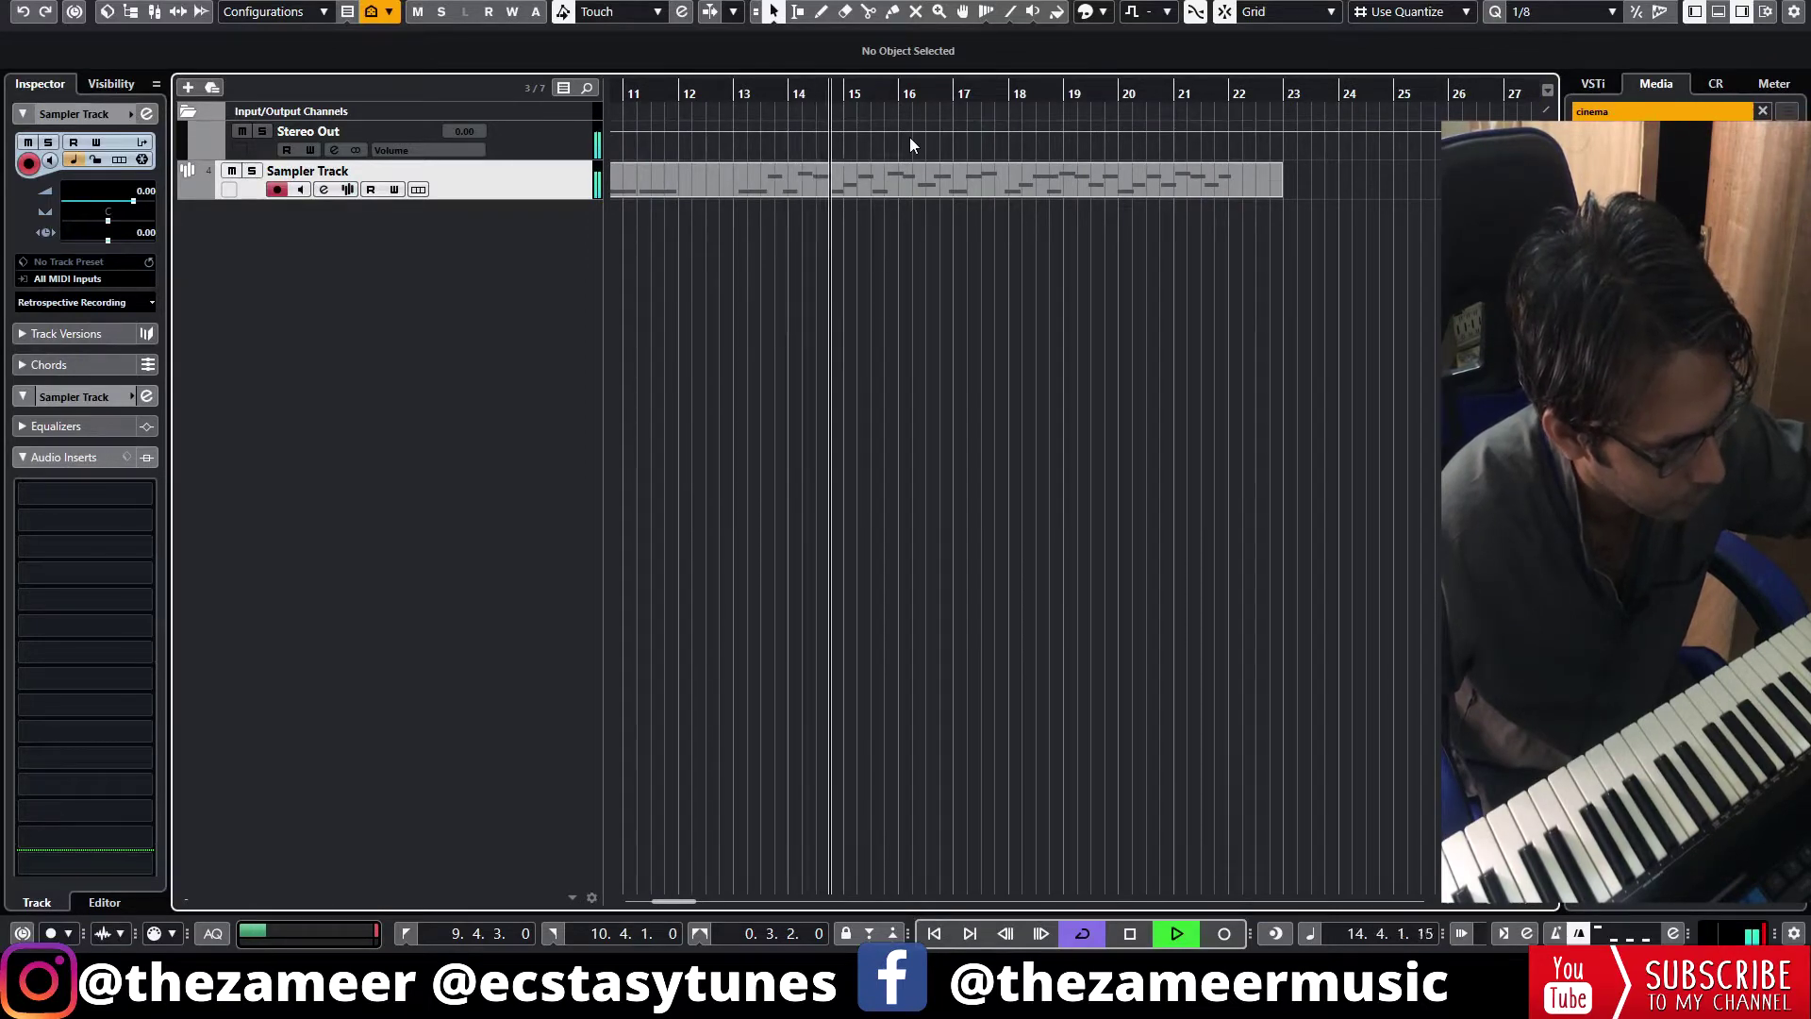
{"action": "key", "text": "space"}
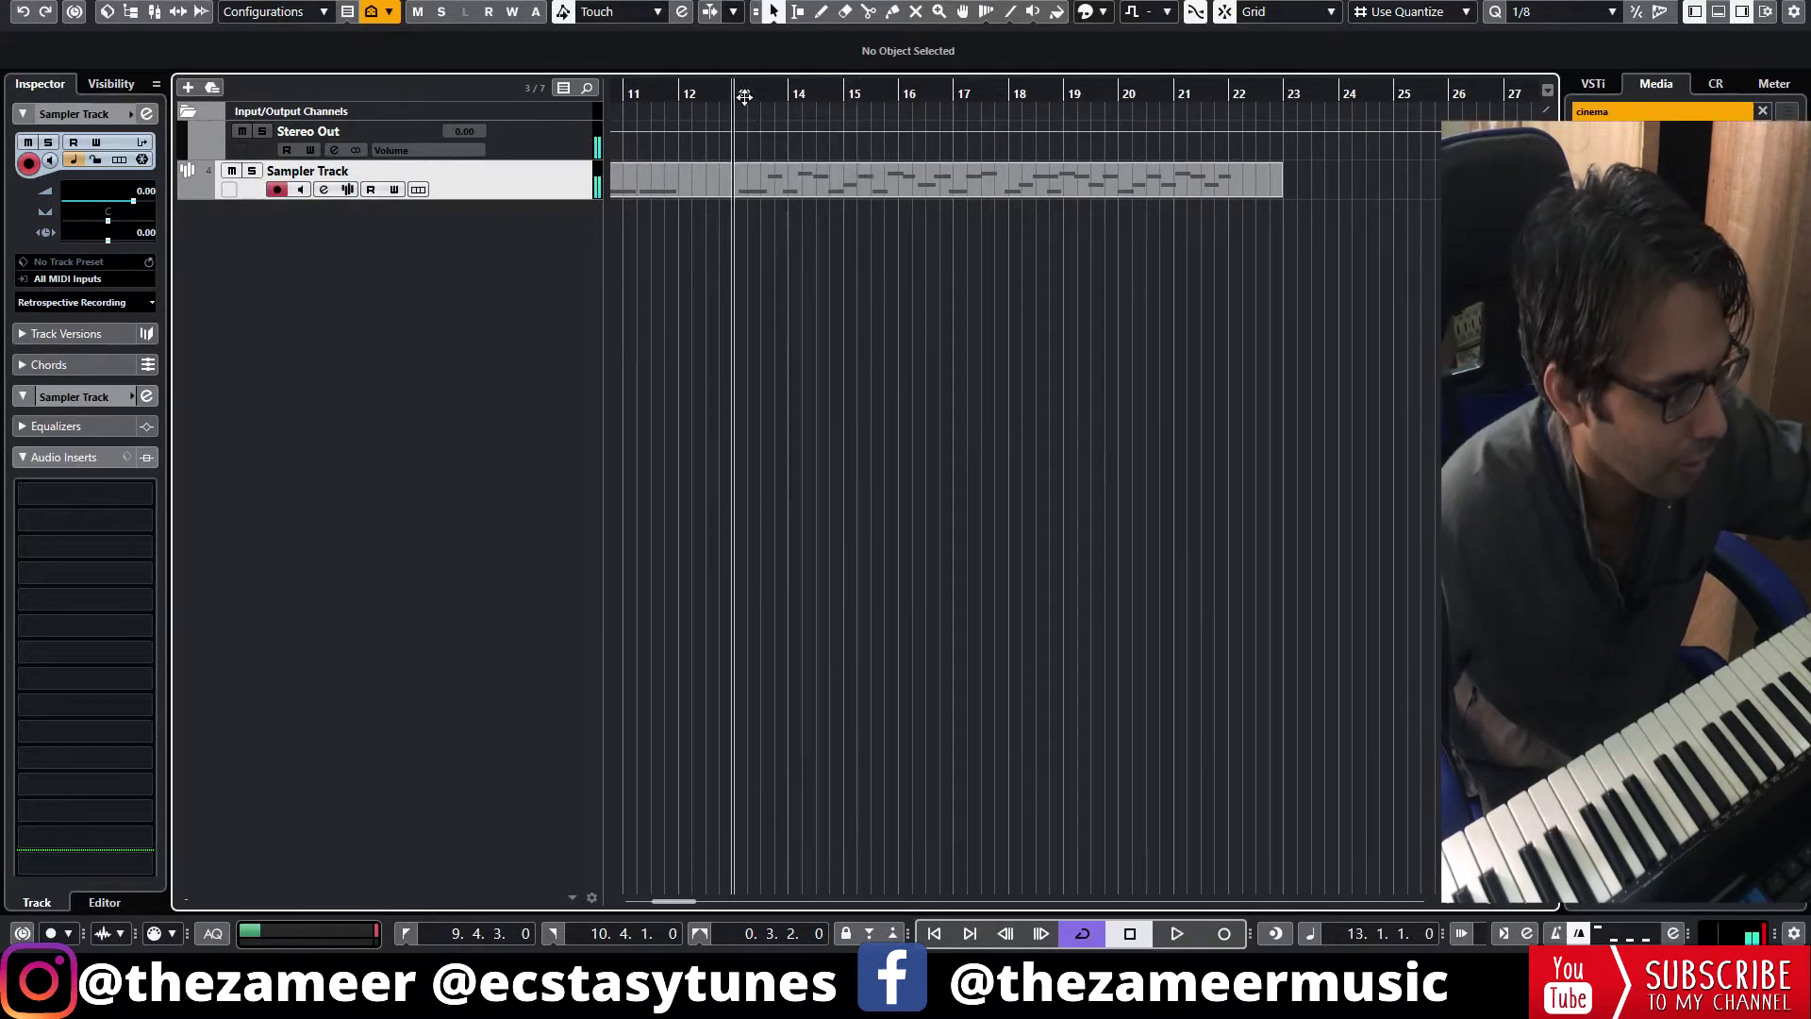
{"action": "left_click_drag", "start_coordinate": [733, 99], "coordinate": [753, 143]}
{"action": "key", "text": "space"}
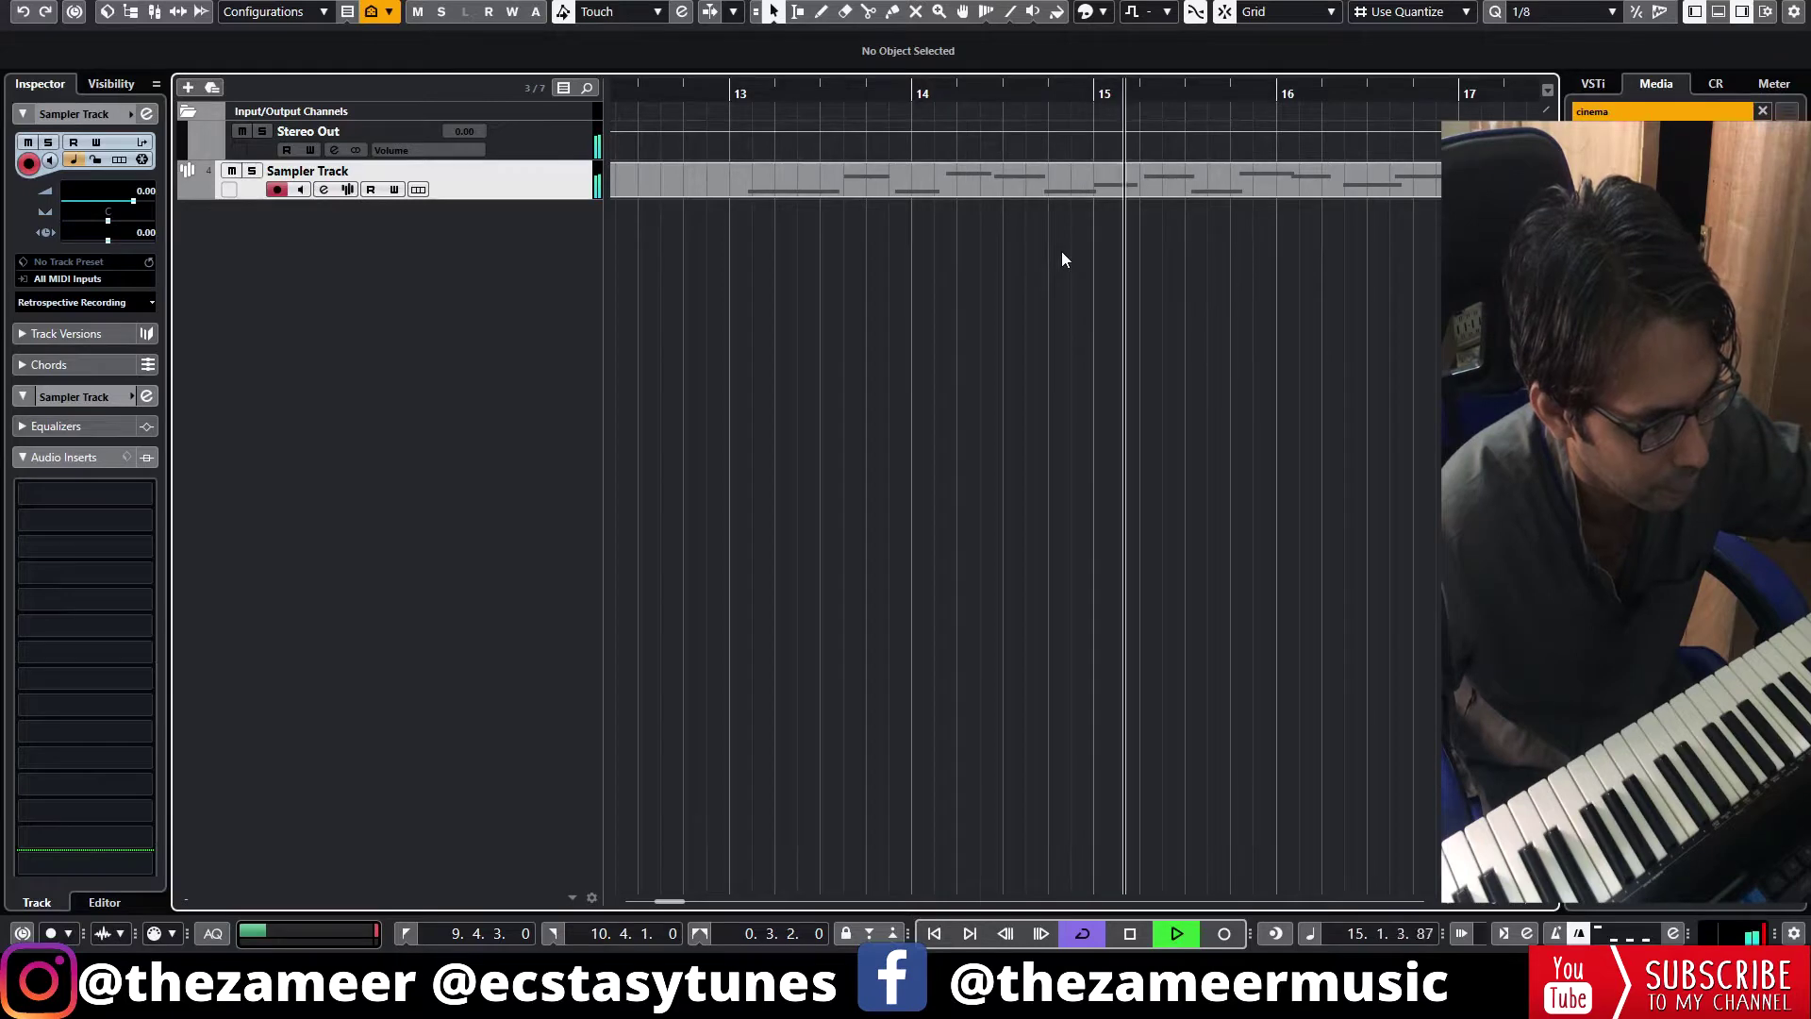
- Duplicate version v1 of the Sampler Track as a new track version
{"action": "double_click", "coordinate": [1140, 188]}
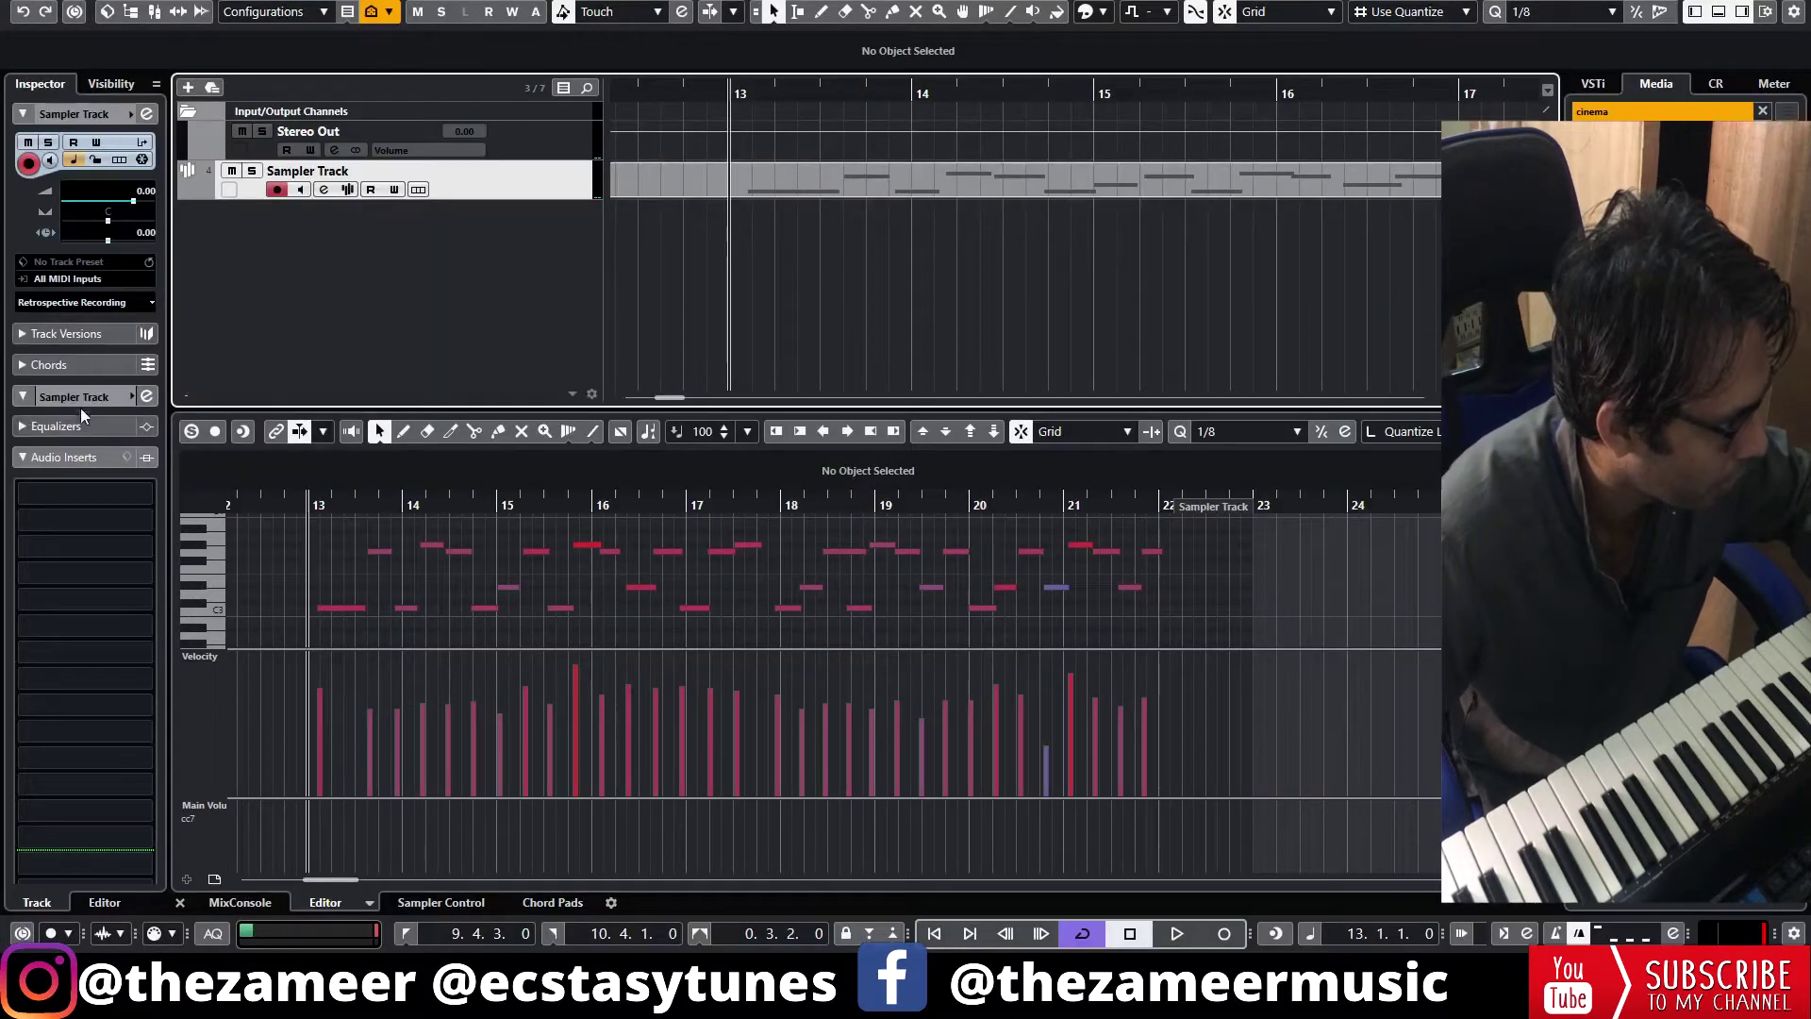
{"action": "left_click", "coordinate": [85, 458]}
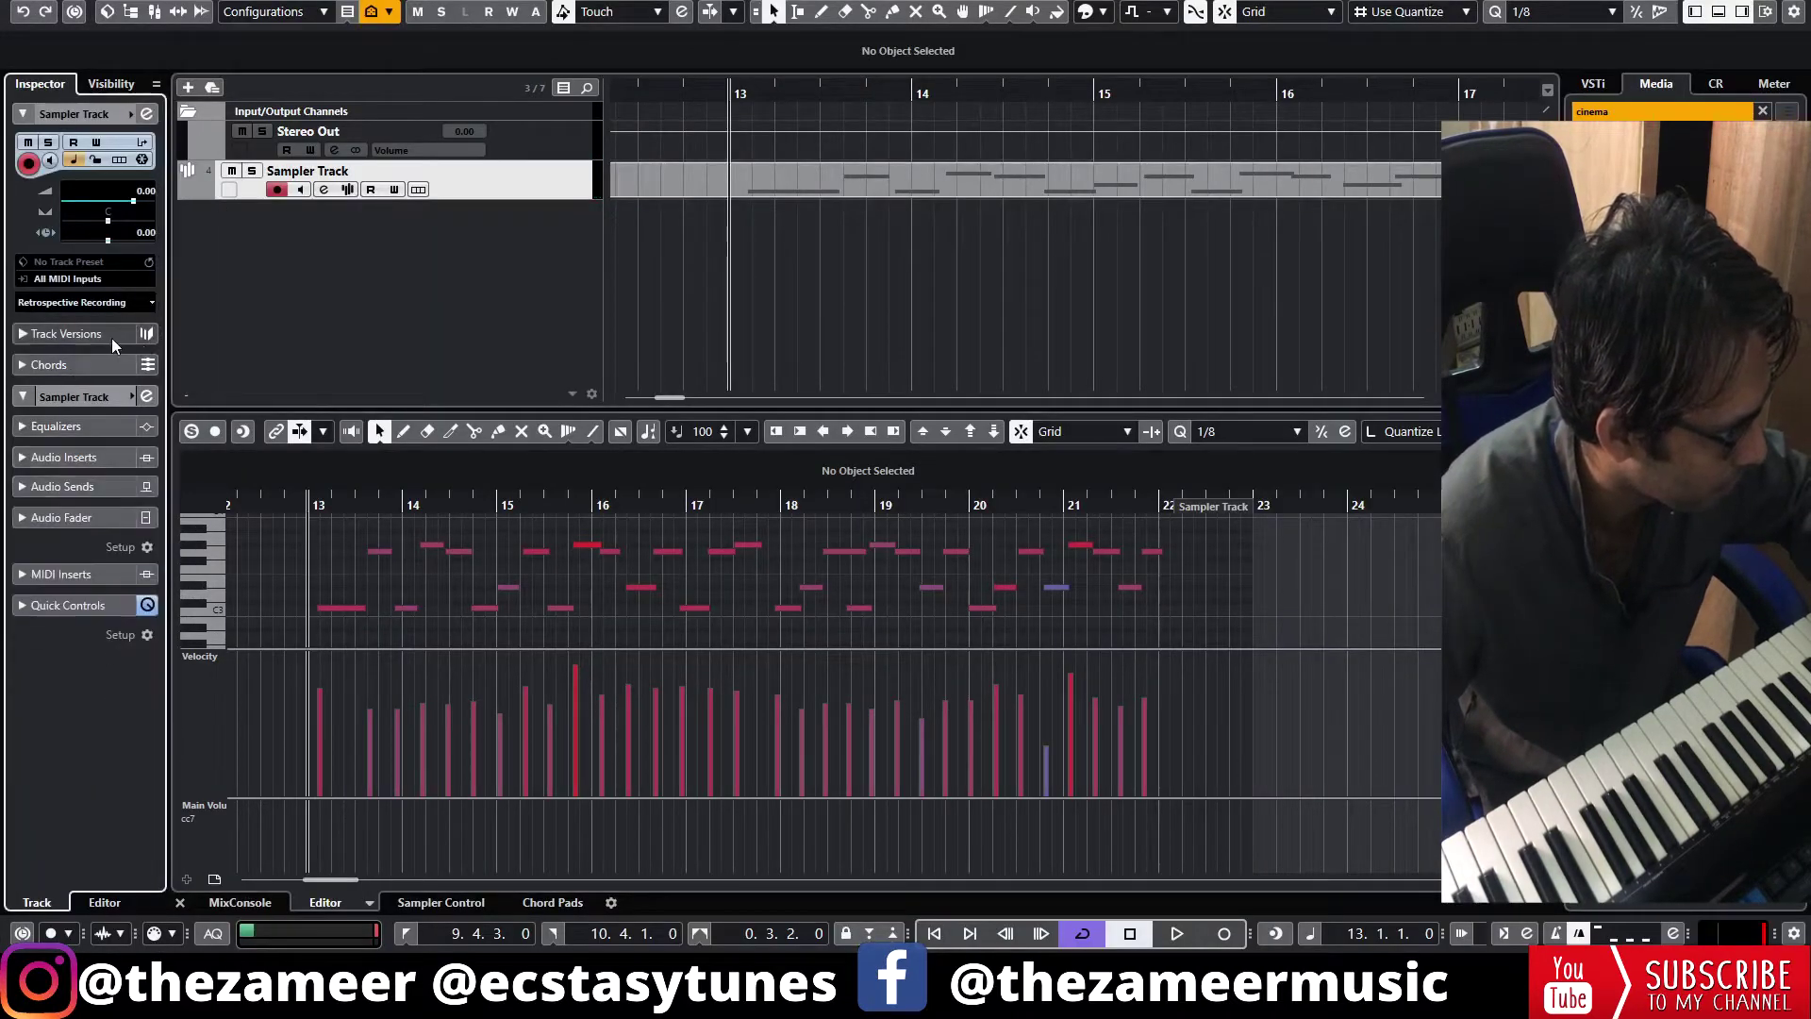
{"action": "left_click", "coordinate": [111, 338], "text": "ctrl"}
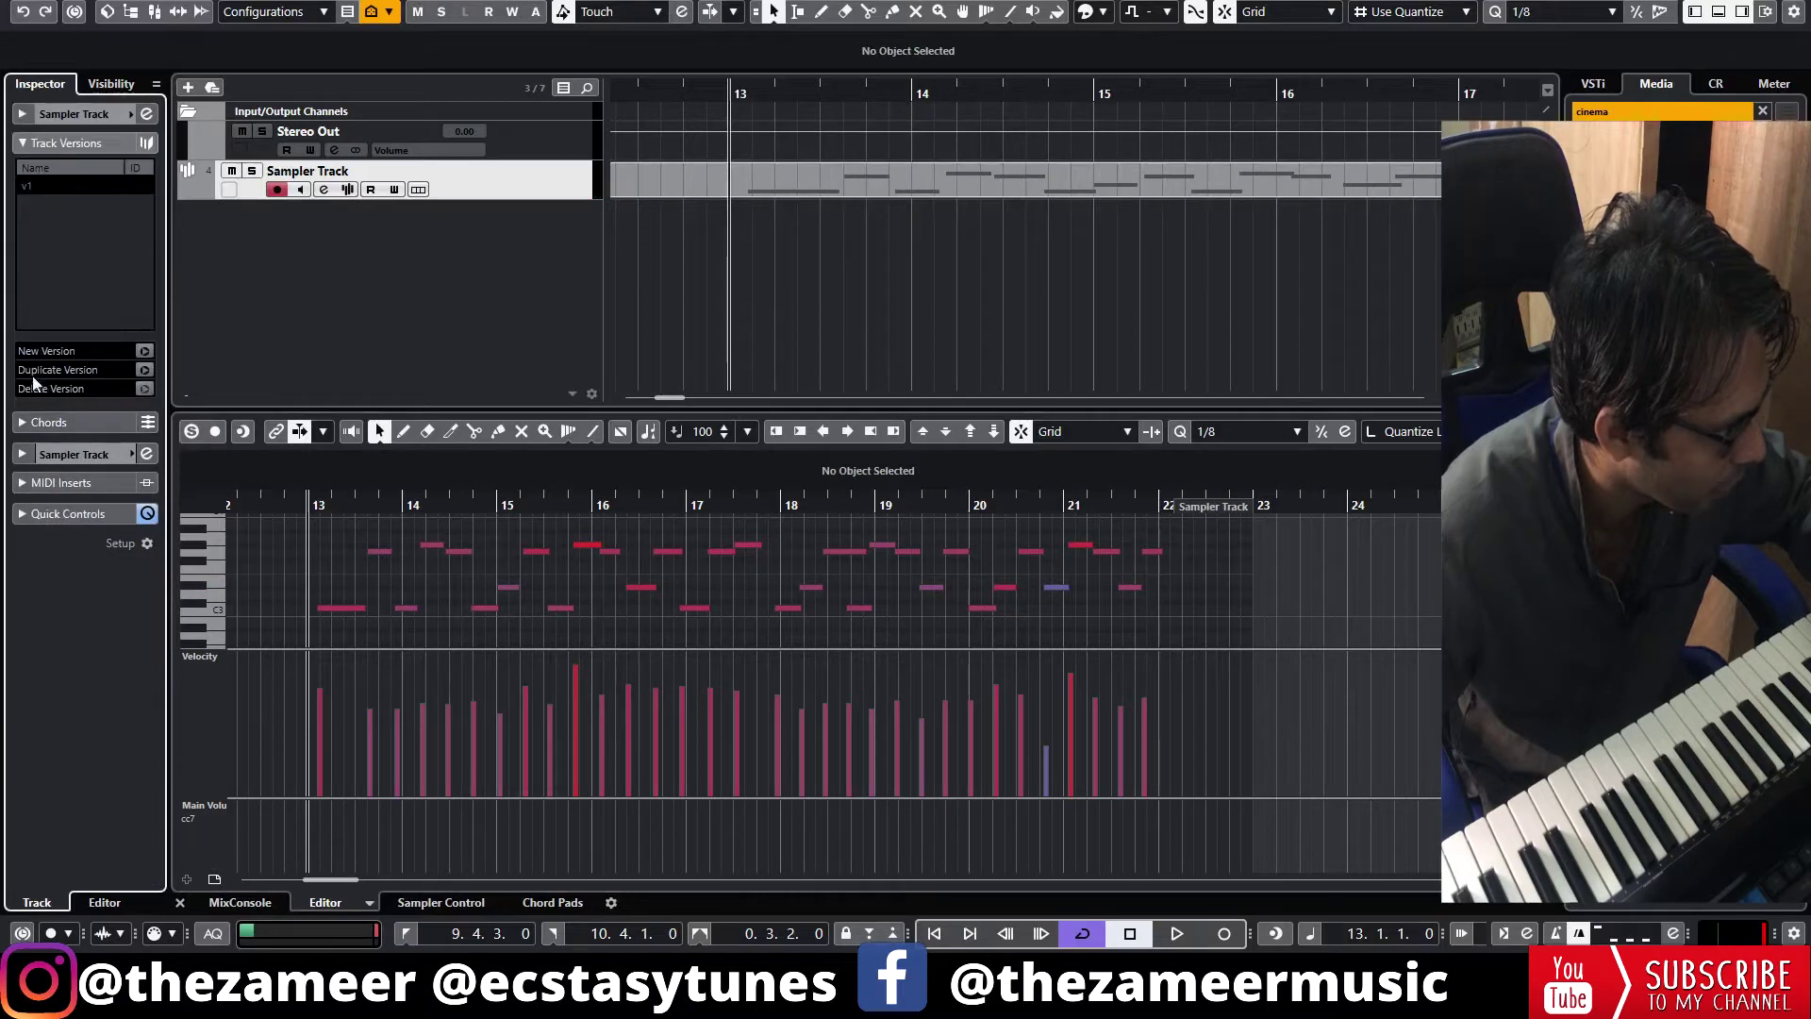
{"action": "left_click", "coordinate": [144, 371]}
{"action": "left_click", "coordinate": [532, 283]}
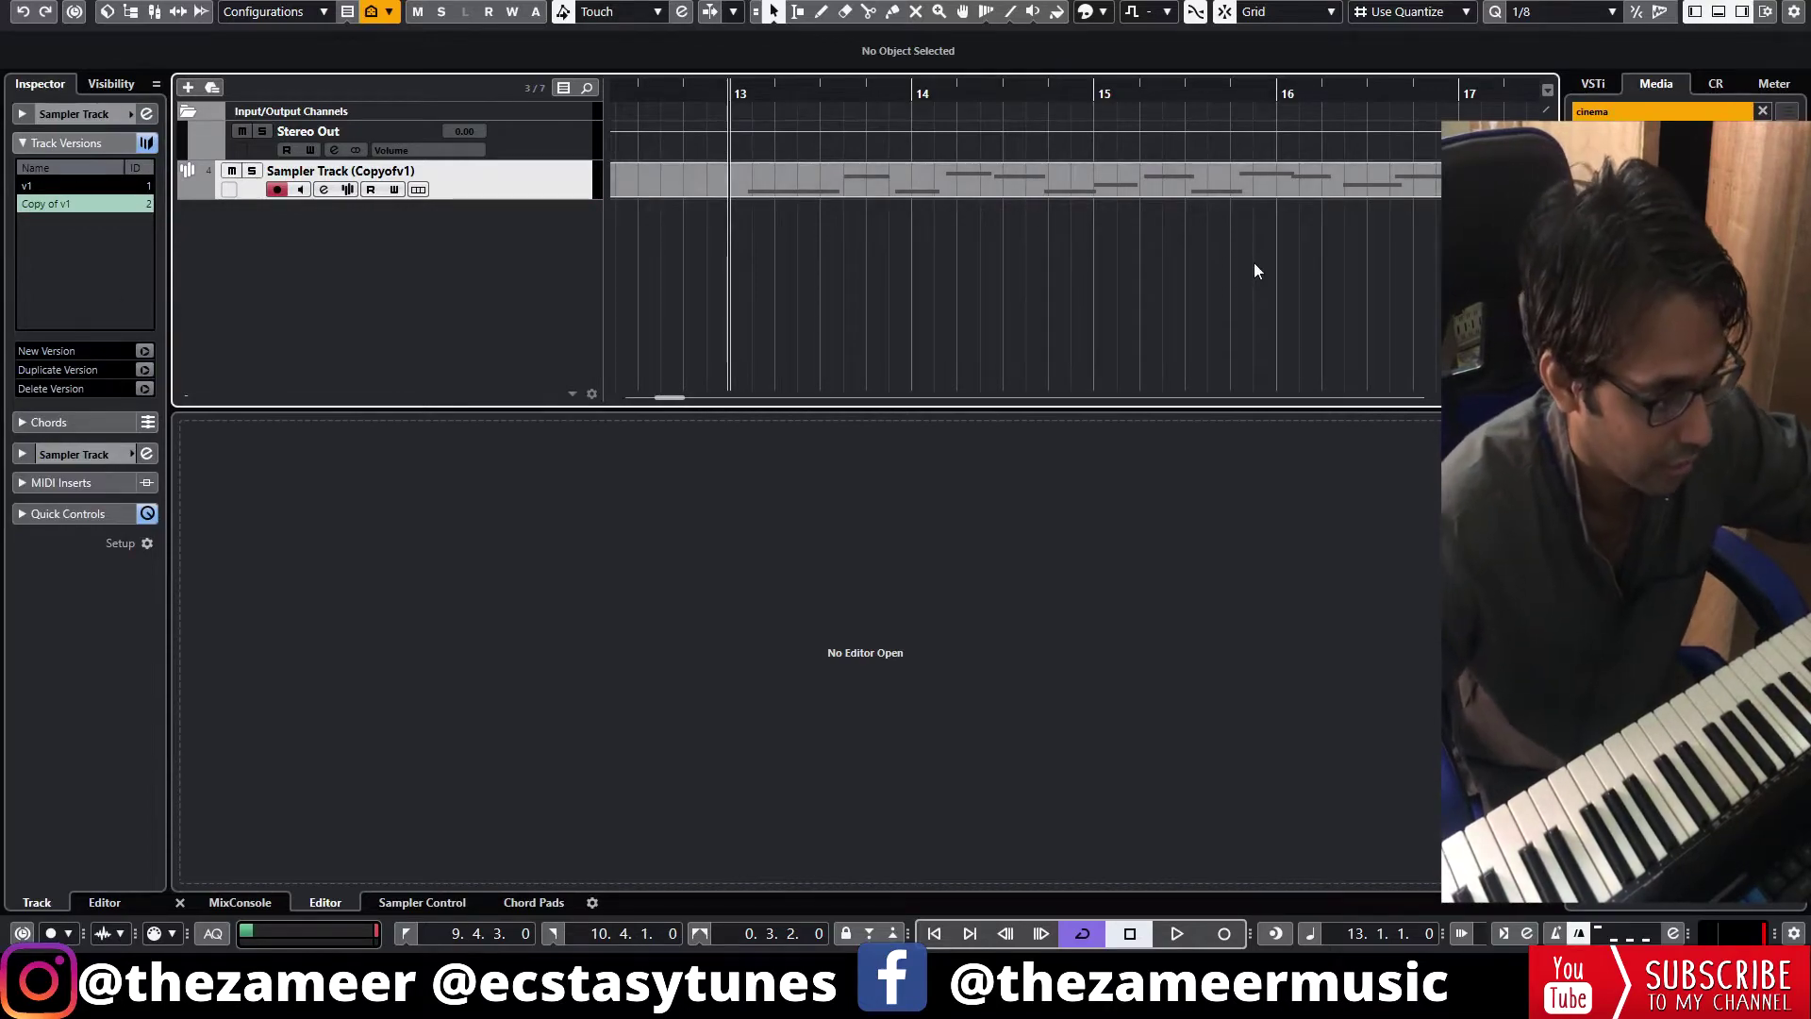
- Open the duplicated part in a full-size Key Editor and align the C3, G3 and C3 notes to beats 1, 3 and 4 of bar 13
{"action": "double_click", "coordinate": [991, 195]}
{"action": "left_click", "coordinate": [1495, 431]}
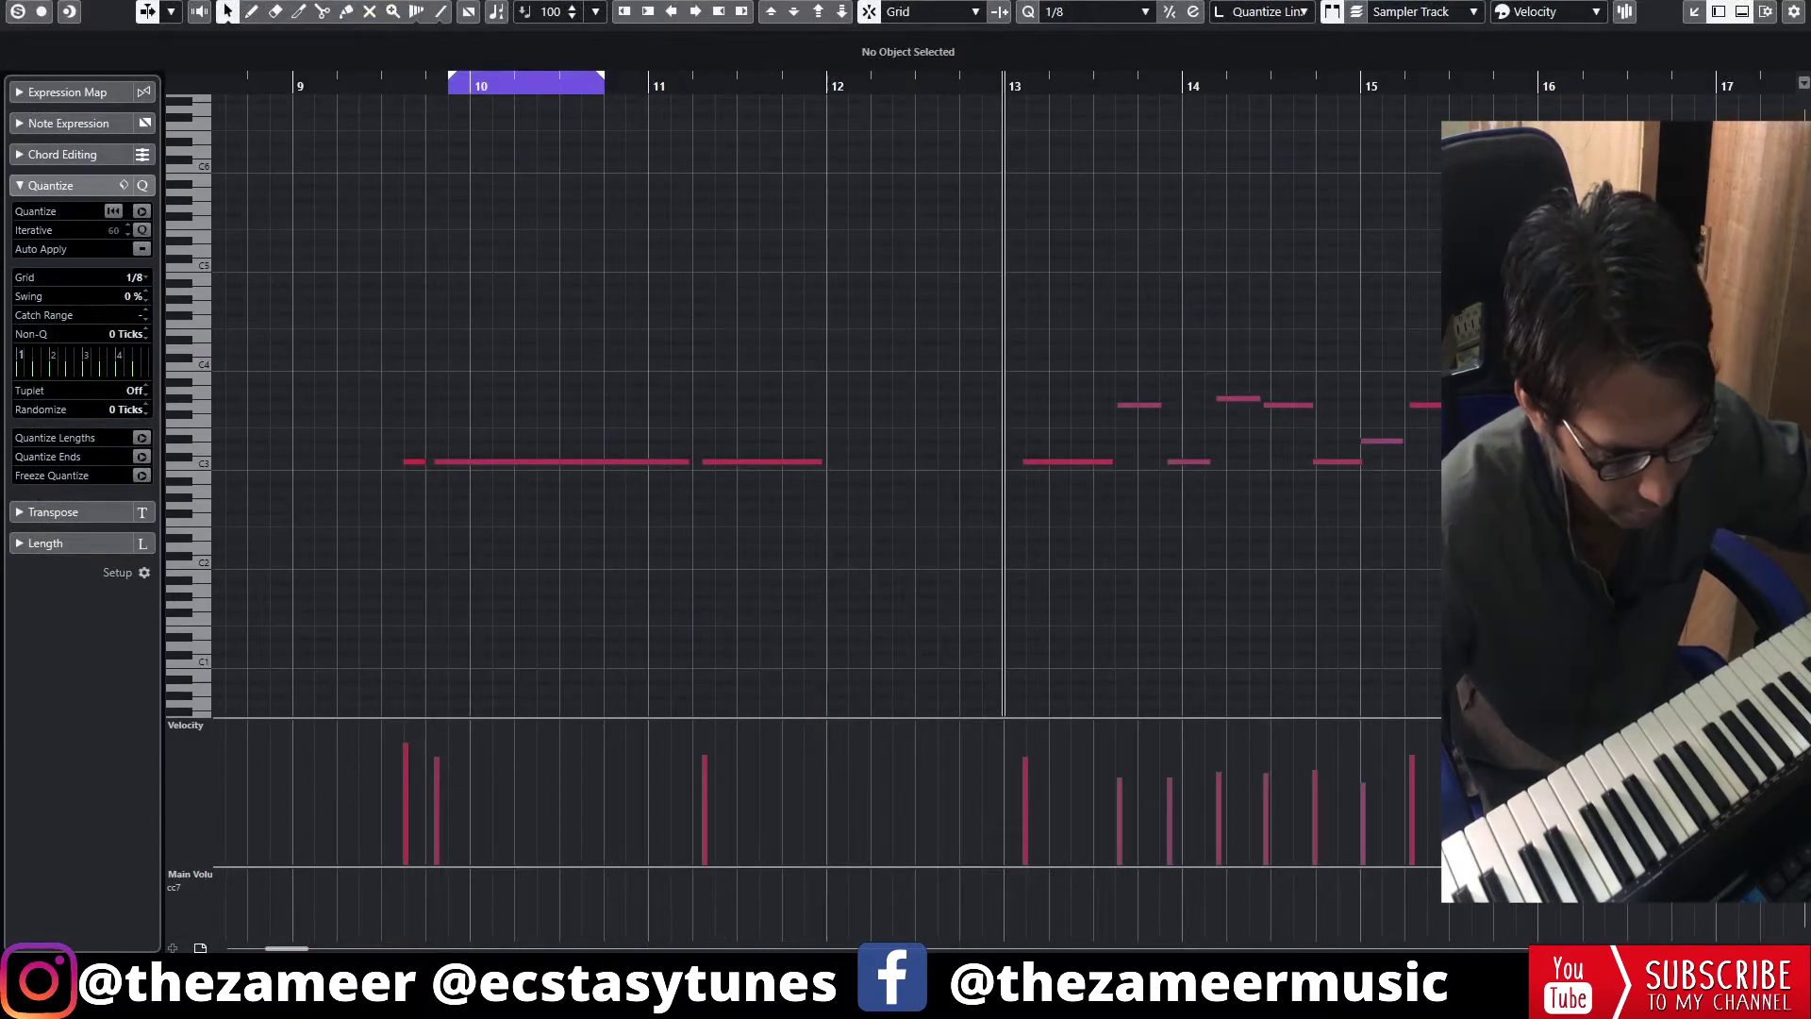
{"action": "key", "text": "h"}
{"action": "left_click_drag", "start_coordinate": [1096, 464], "coordinate": [1051, 467]}
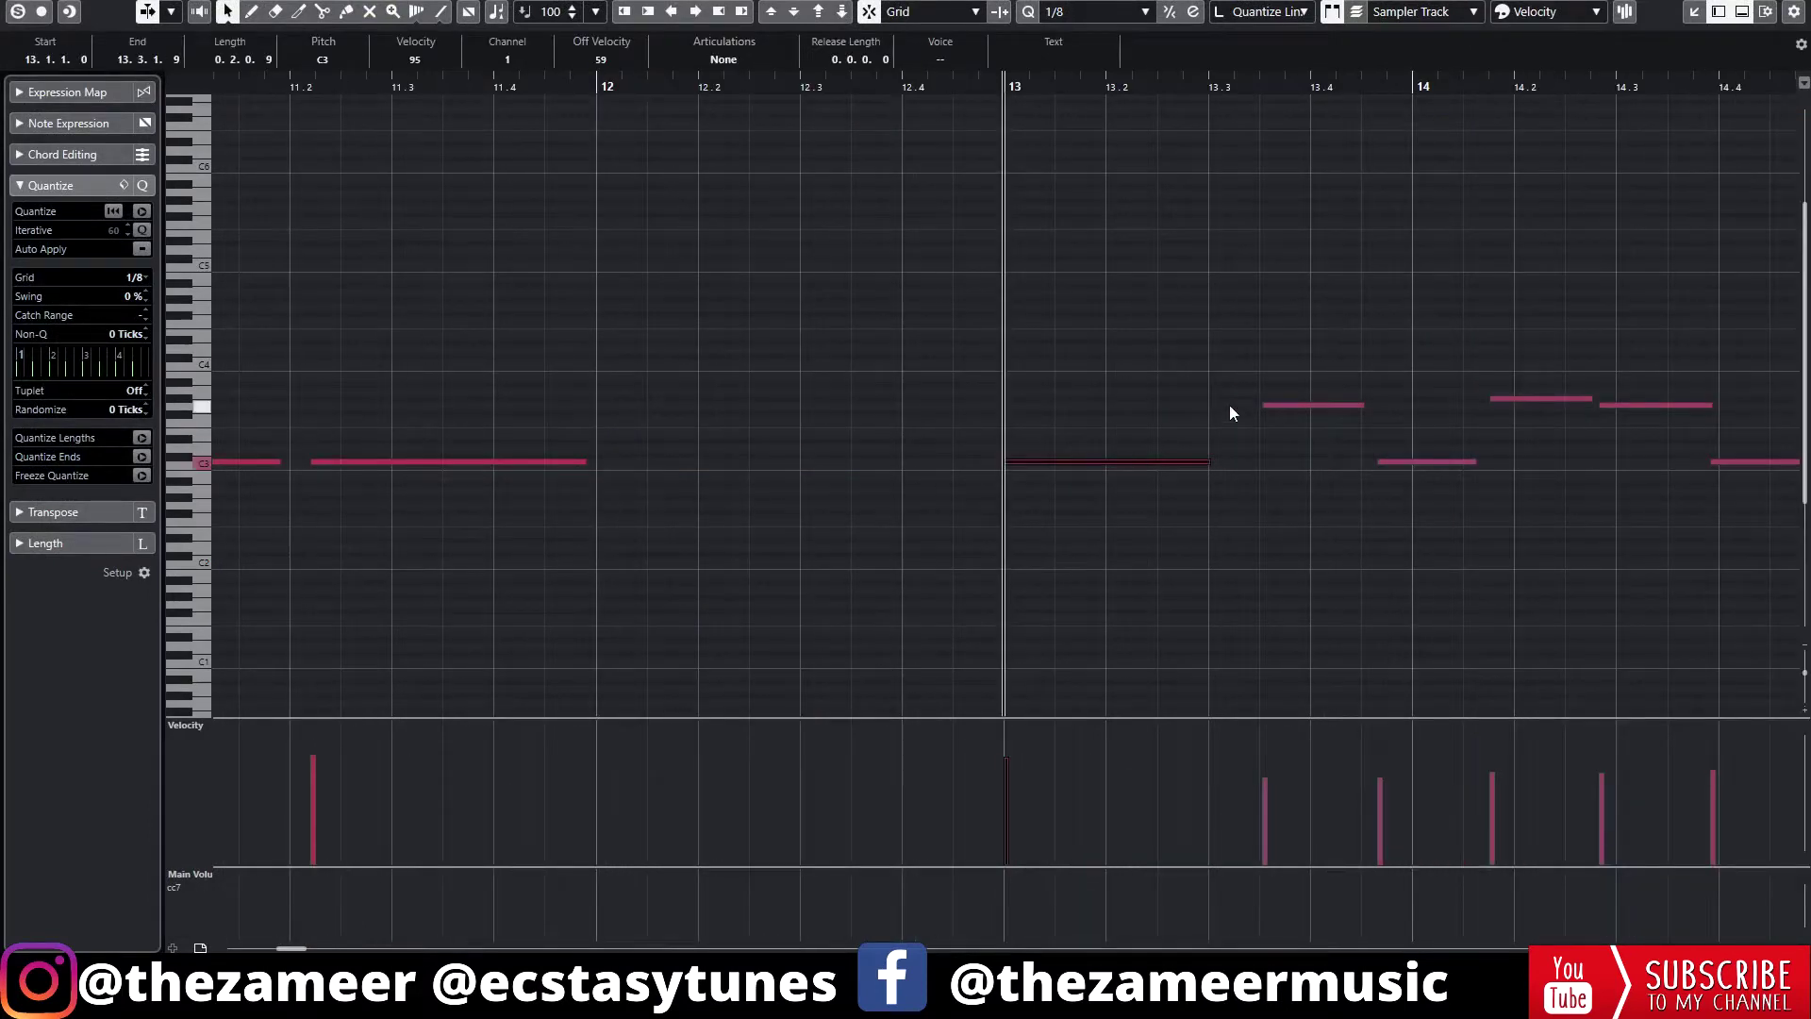
{"action": "left_click_drag", "start_coordinate": [1284, 405], "coordinate": [1232, 407]}
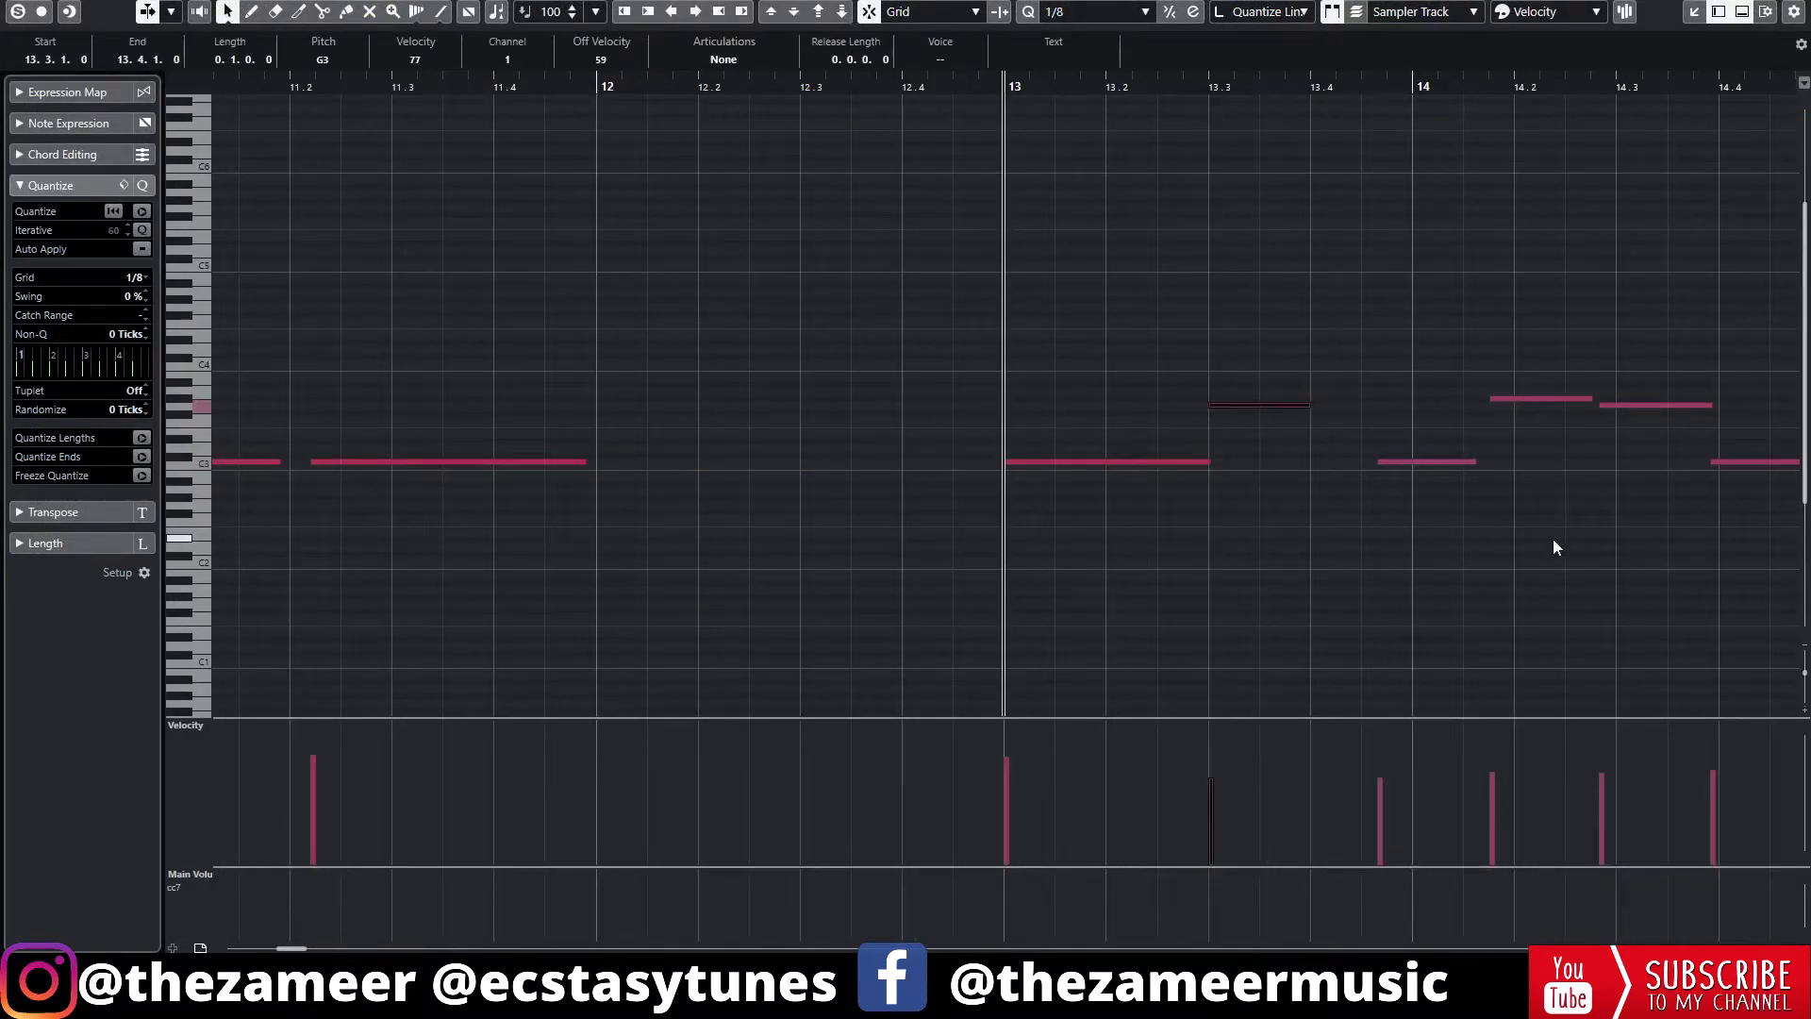
{"action": "left_click_drag", "start_coordinate": [1405, 460], "coordinate": [1360, 463]}
- Move the next G#3, G3, C3 and D#3 notes to beats 1, 2, 3 and 4 of bar 14
{"action": "left_click_drag", "start_coordinate": [1522, 400], "coordinate": [1446, 400]}
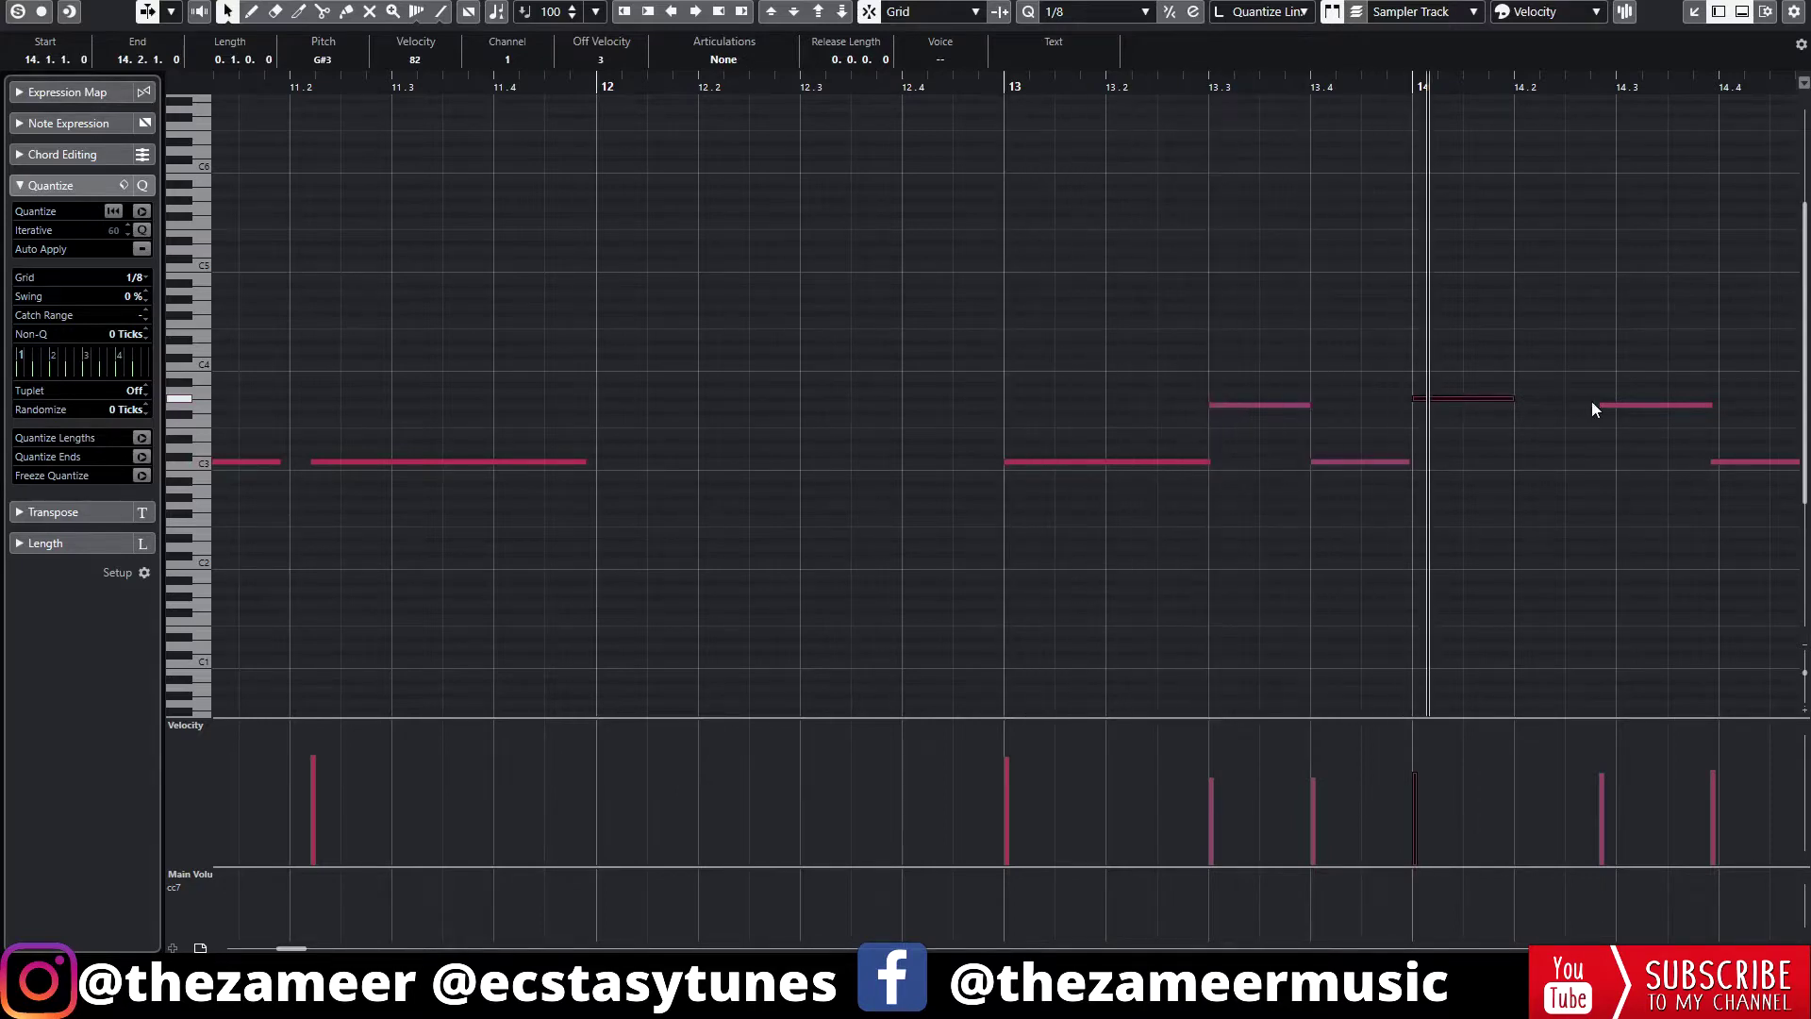
{"action": "left_click_drag", "start_coordinate": [1576, 407], "coordinate": [1551, 402]}
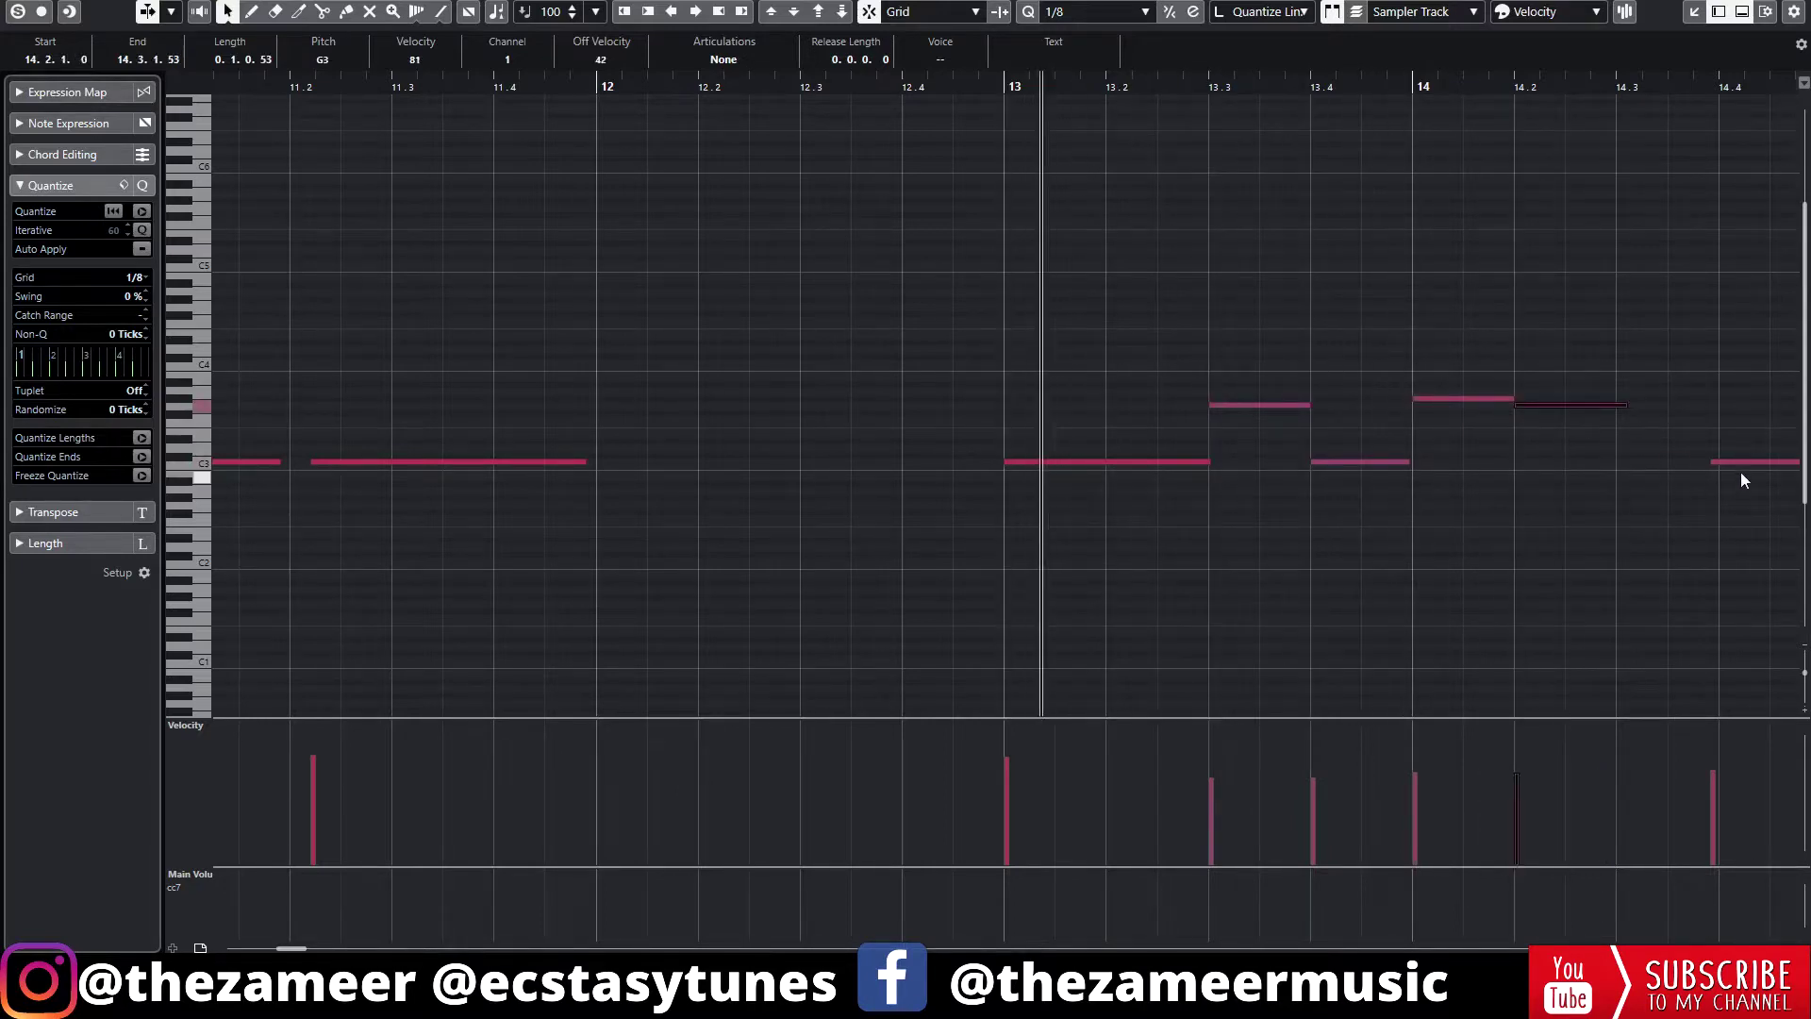
{"action": "left_click_drag", "start_coordinate": [1733, 462], "coordinate": [1654, 462]}
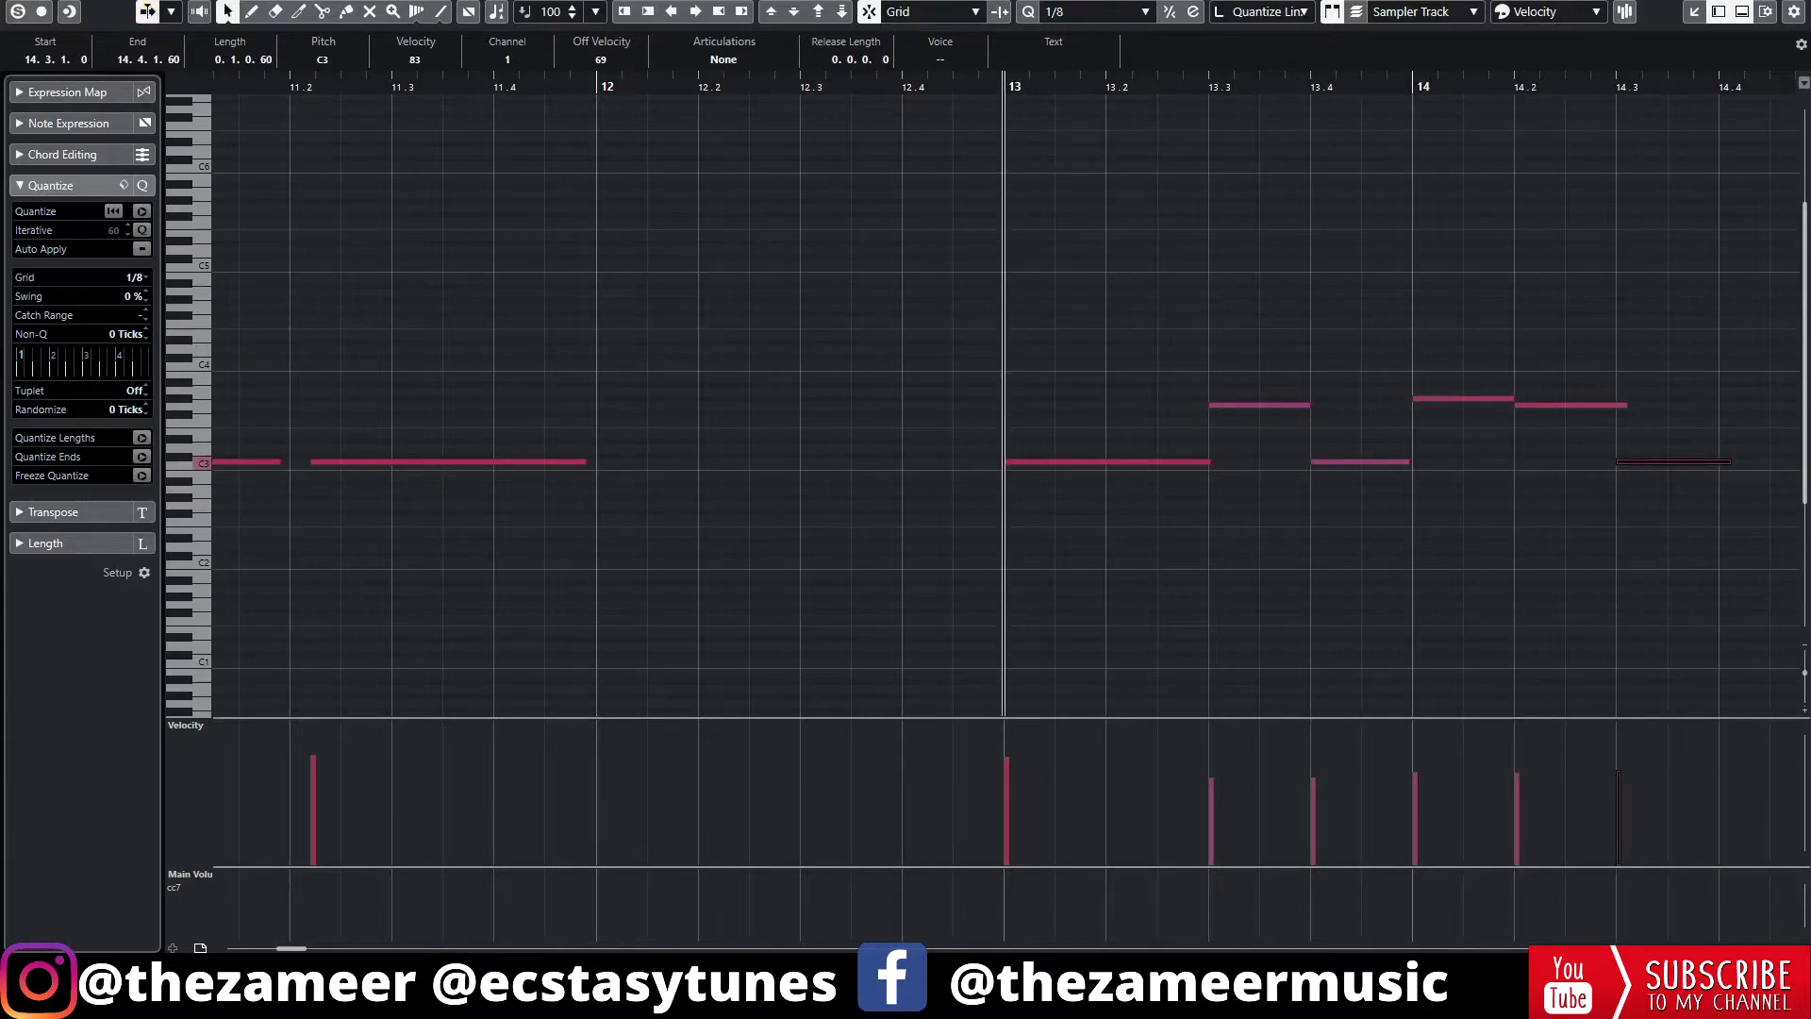
{"action": "key", "text": "g"}
{"action": "left_click_drag", "start_coordinate": [1643, 443], "coordinate": [1583, 438]}
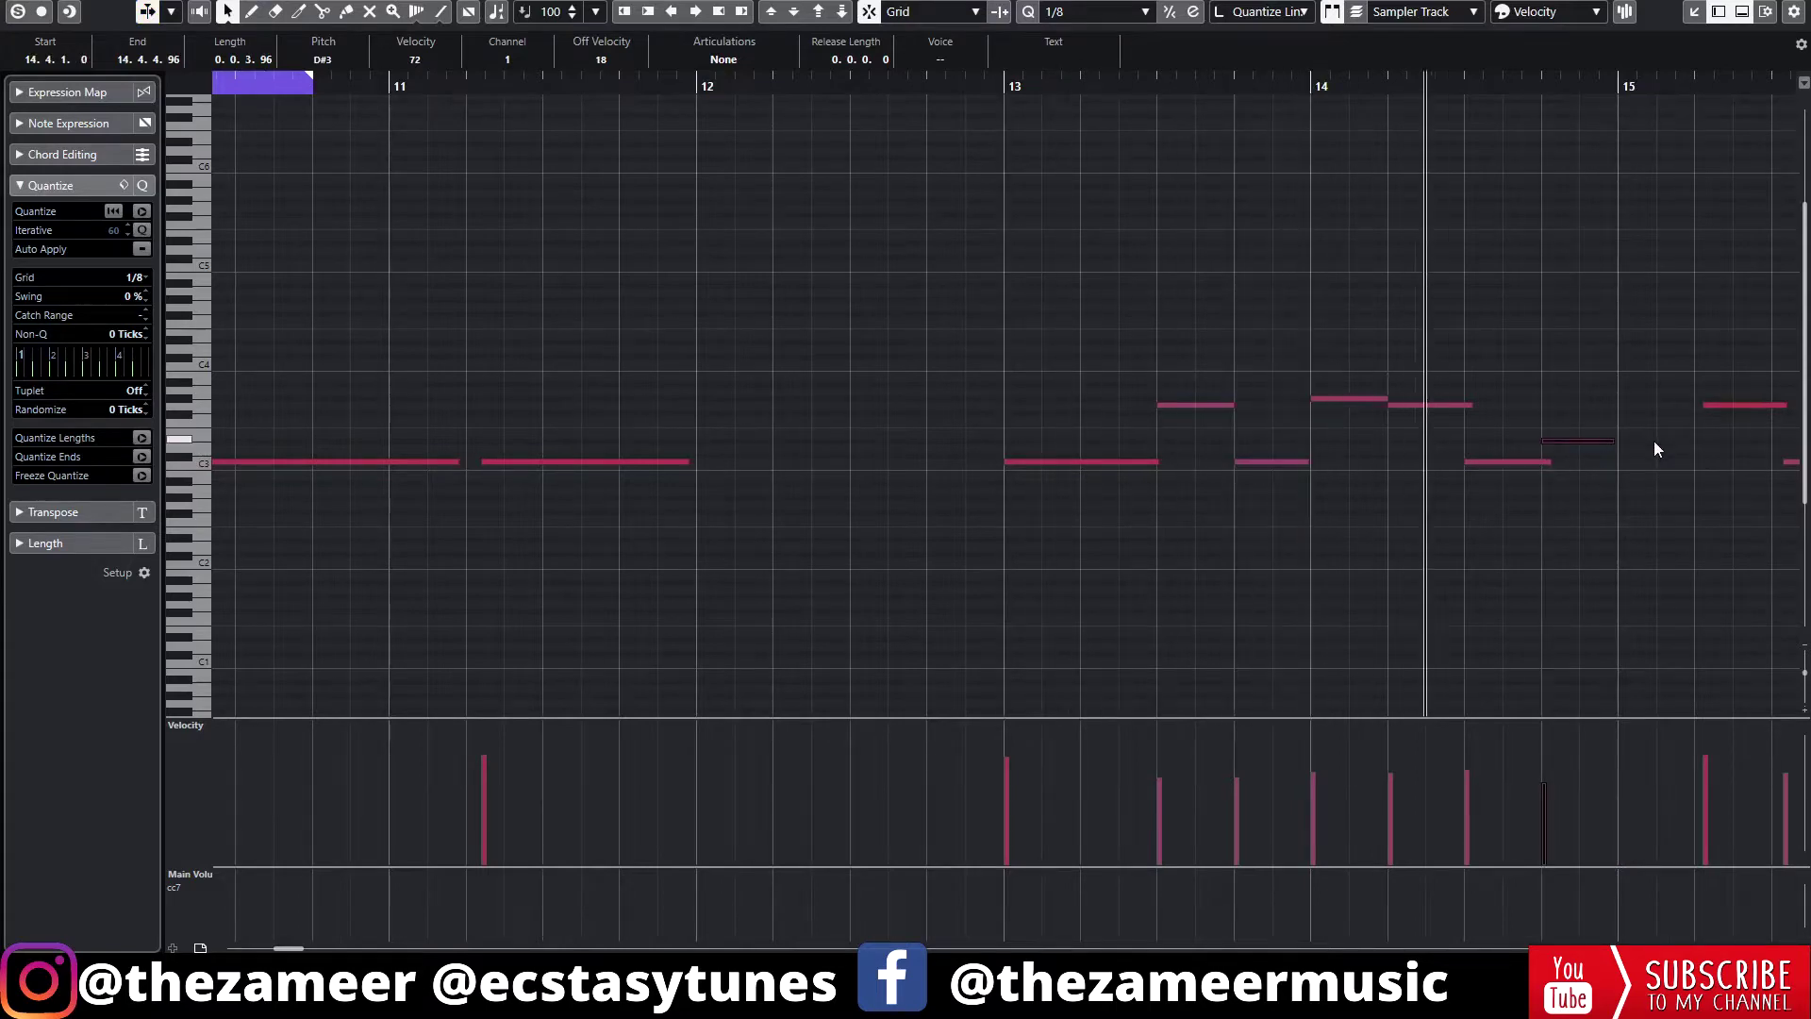
- Shift the first G3 and C3 notes of bar 15 earlier onto the grid
{"action": "key", "text": "space"}
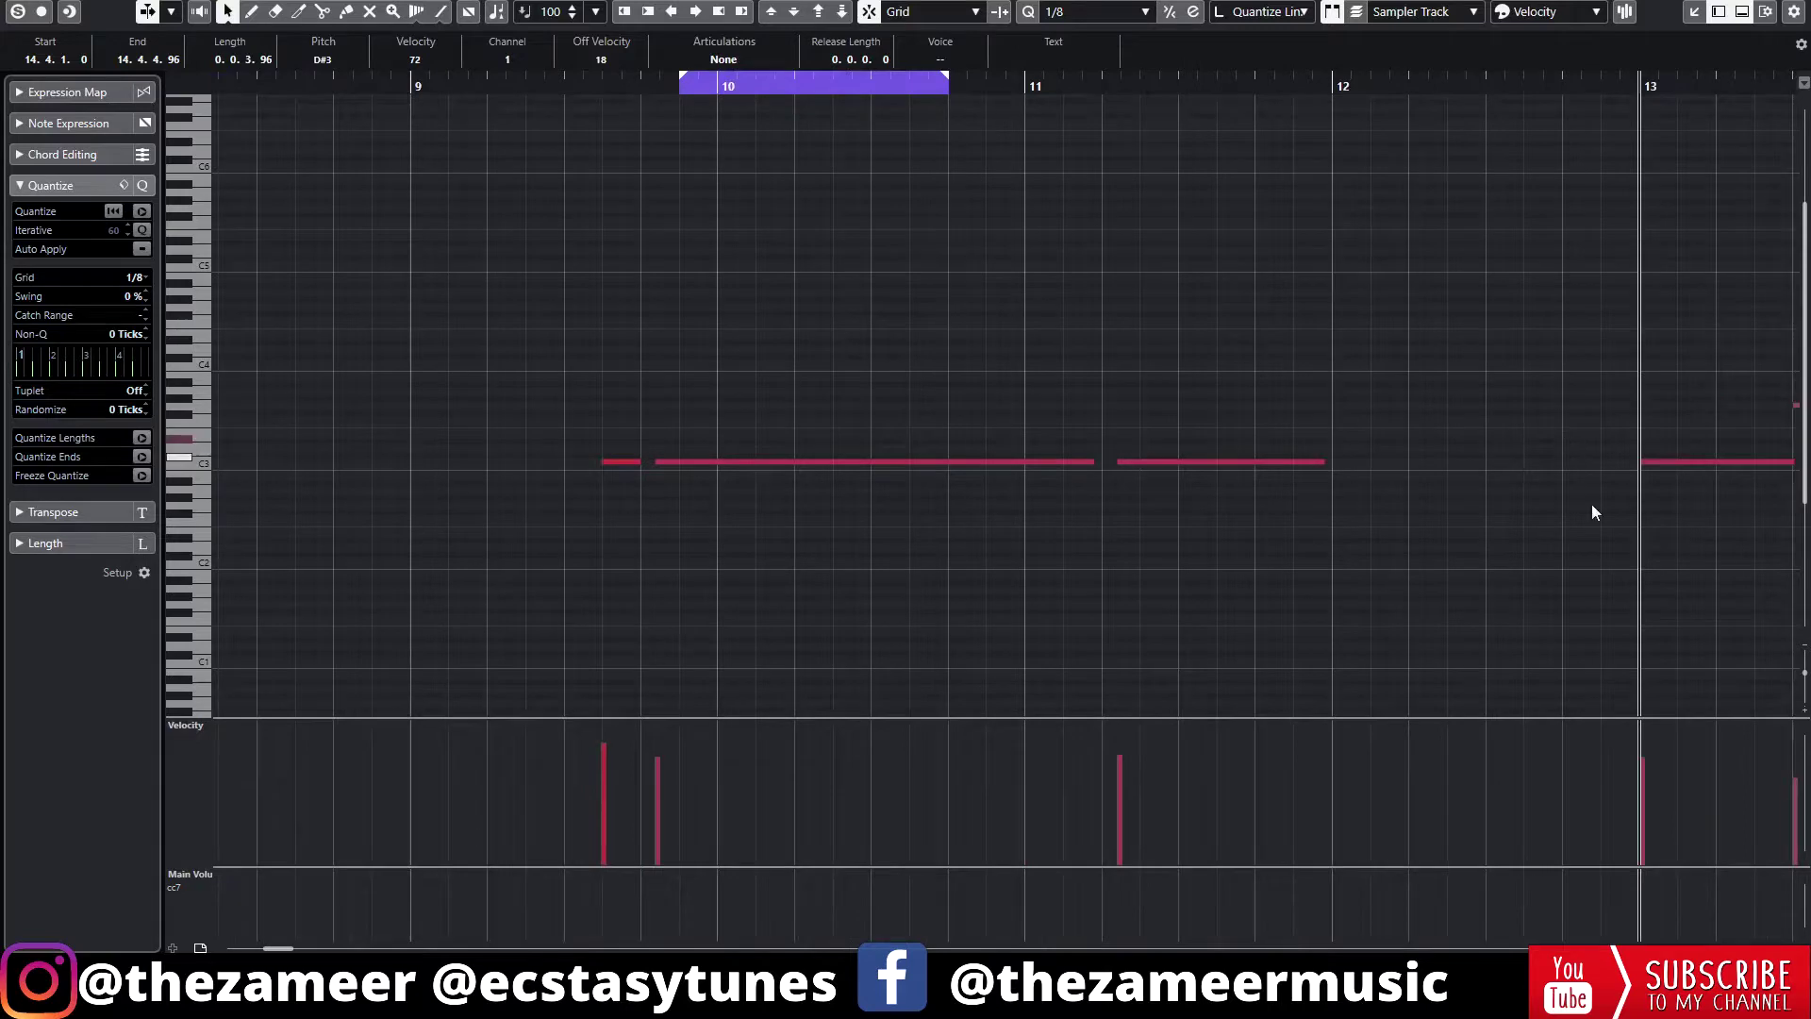
{"action": "scroll", "coordinate": [1592, 504], "scroll_direction": "down", "scroll_amount": 3}
{"action": "key", "text": "g"}
{"action": "key", "text": "g"}
{"action": "key", "text": "g"}
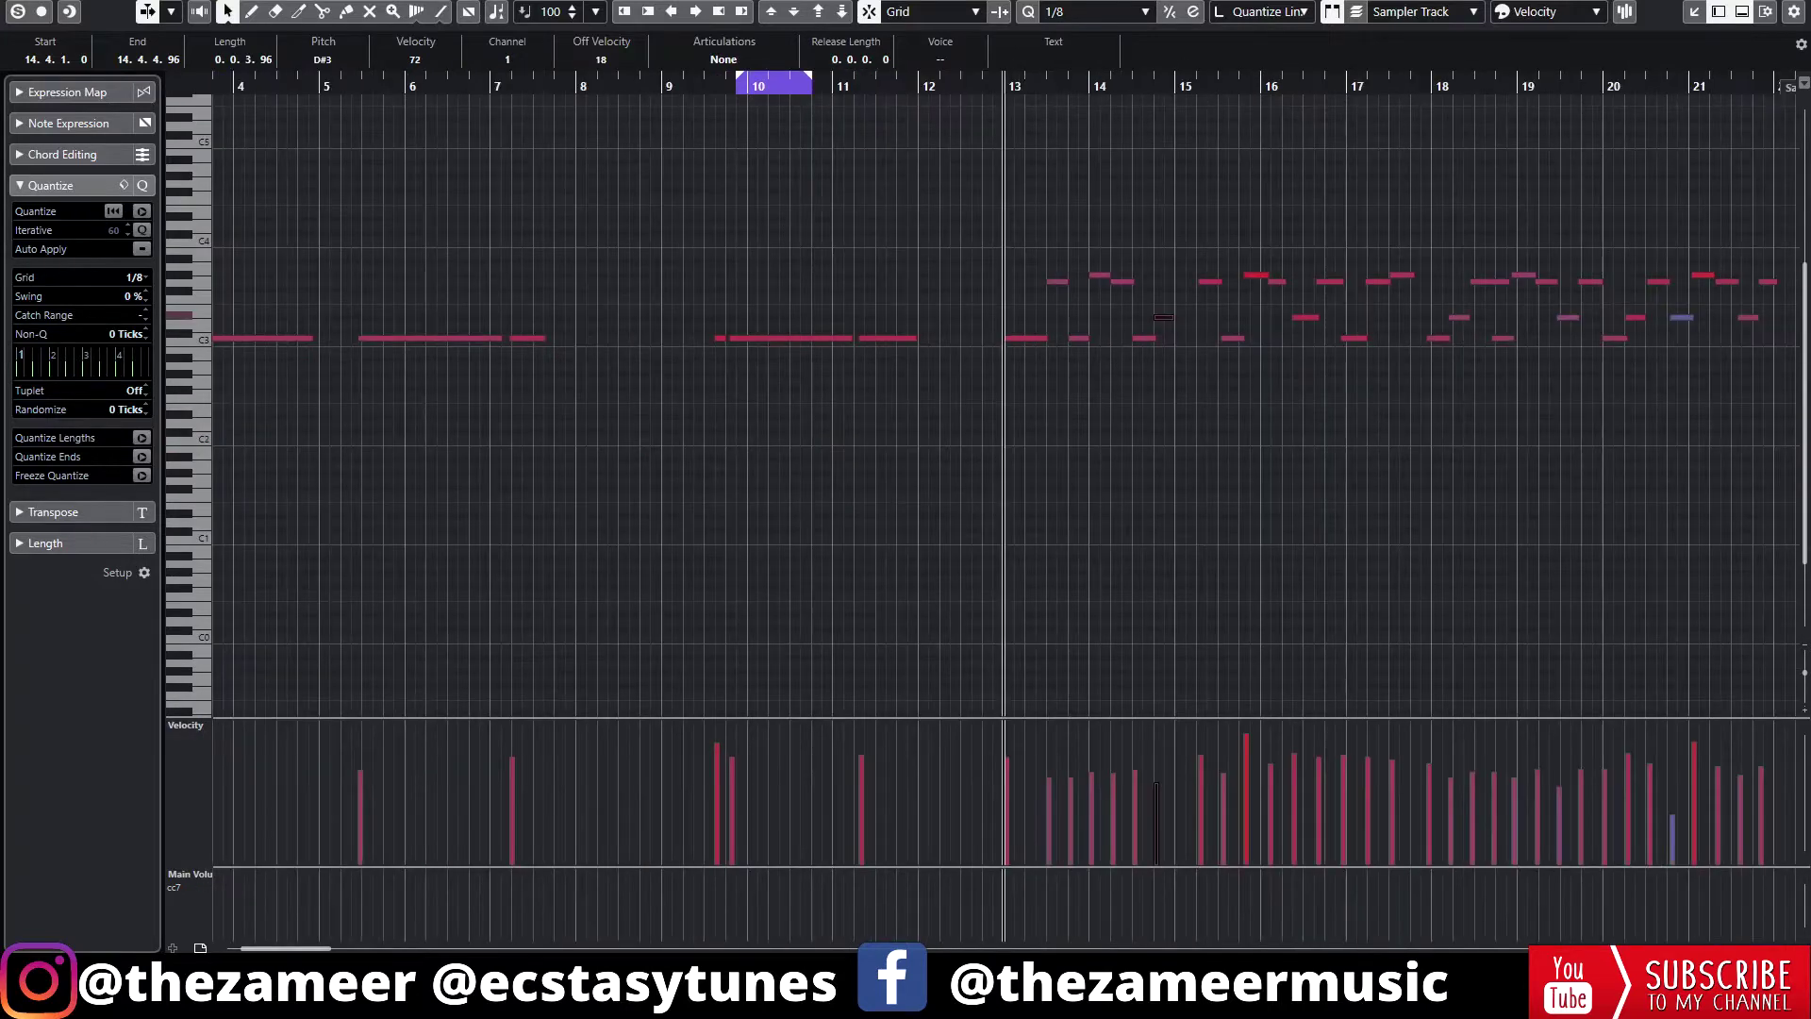
{"action": "scroll", "coordinate": [1194, 106], "scroll_direction": "up", "scroll_amount": 3}
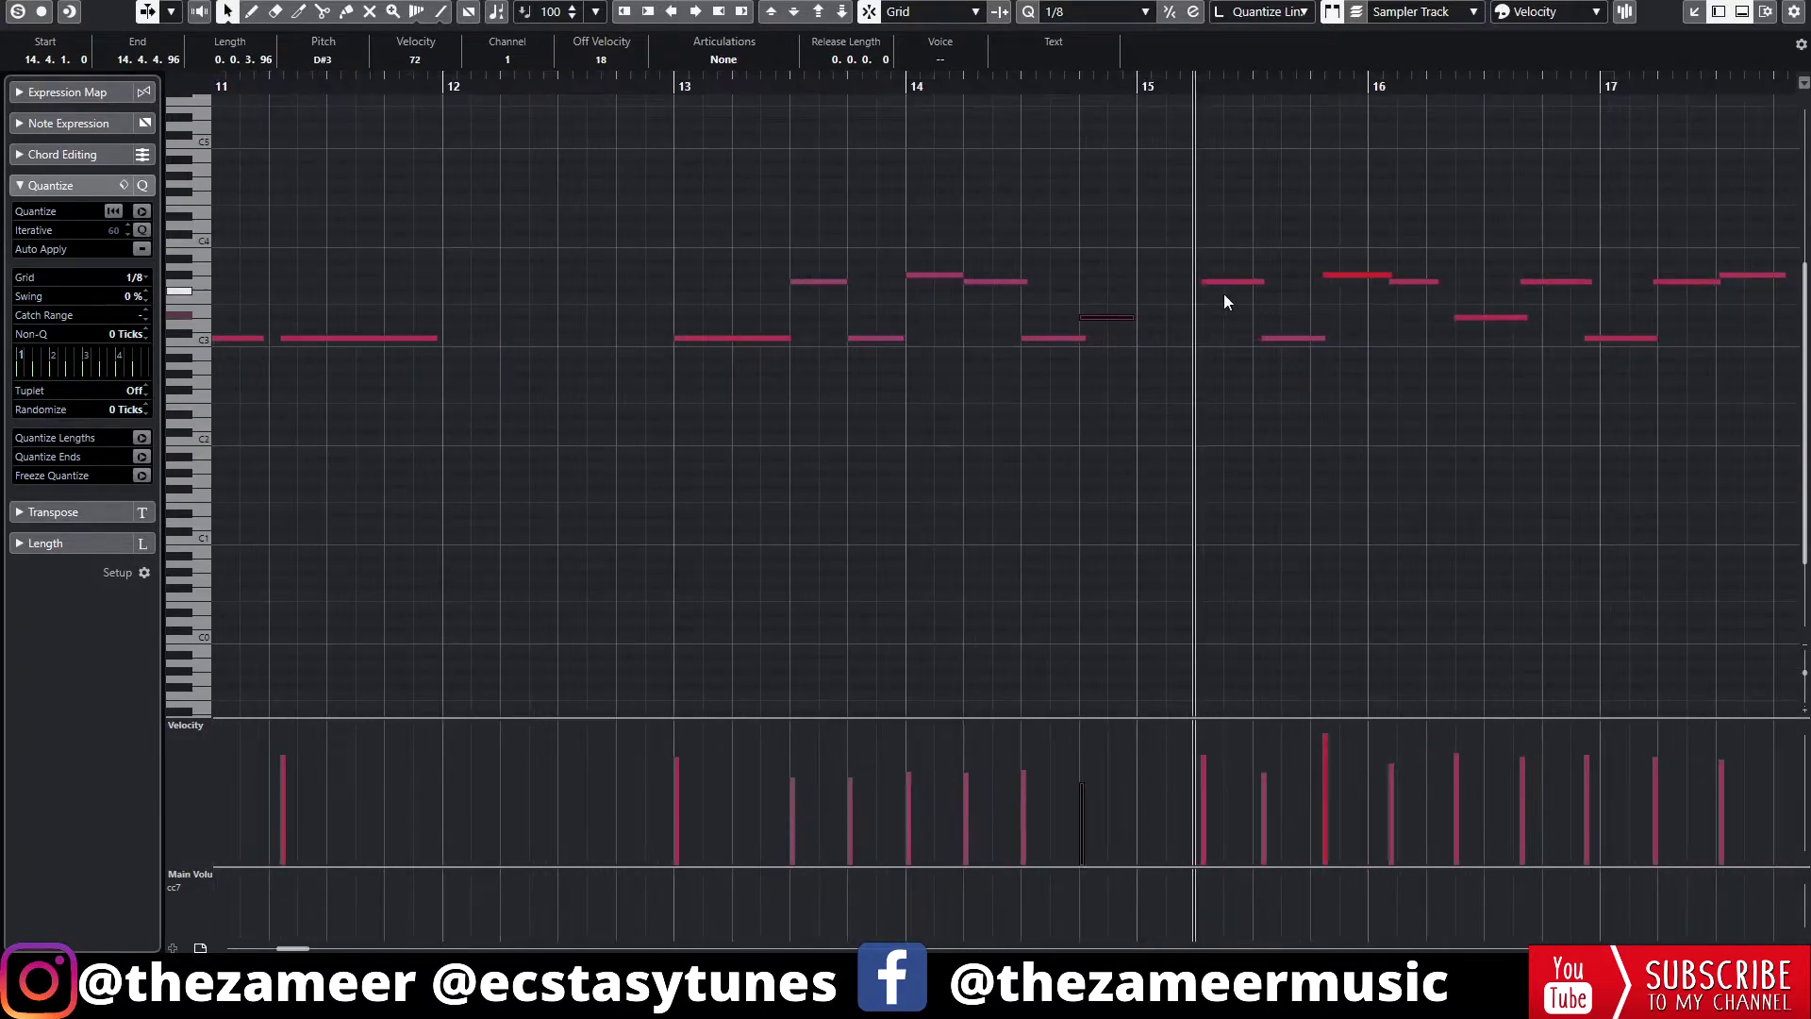
{"action": "left_click_drag", "start_coordinate": [1228, 281], "coordinate": [1150, 281]}
{"action": "left_click_drag", "start_coordinate": [1275, 339], "coordinate": [1226, 342]}
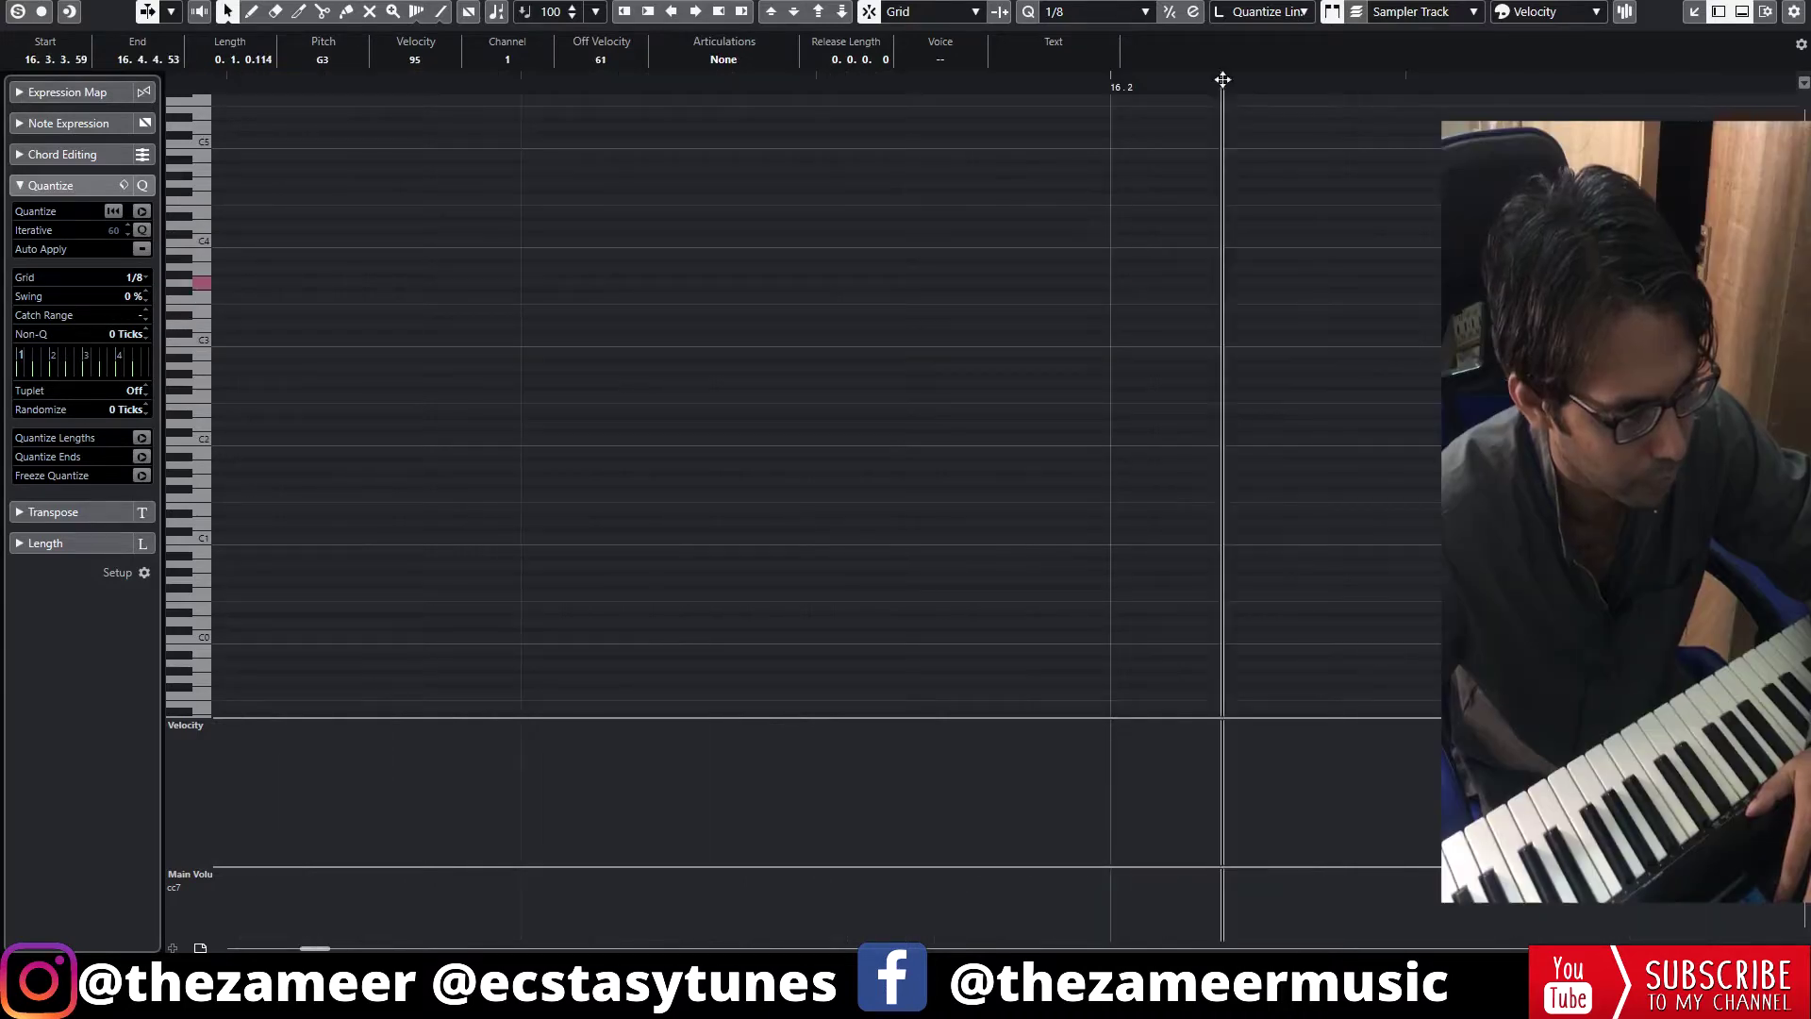
- Delete all notes after bar 14 and play the remaining phrase from bar 13
{"action": "left_click_drag", "start_coordinate": [1090, 198], "coordinate": [1441, 439]}
{"action": "key", "text": "Delete"}
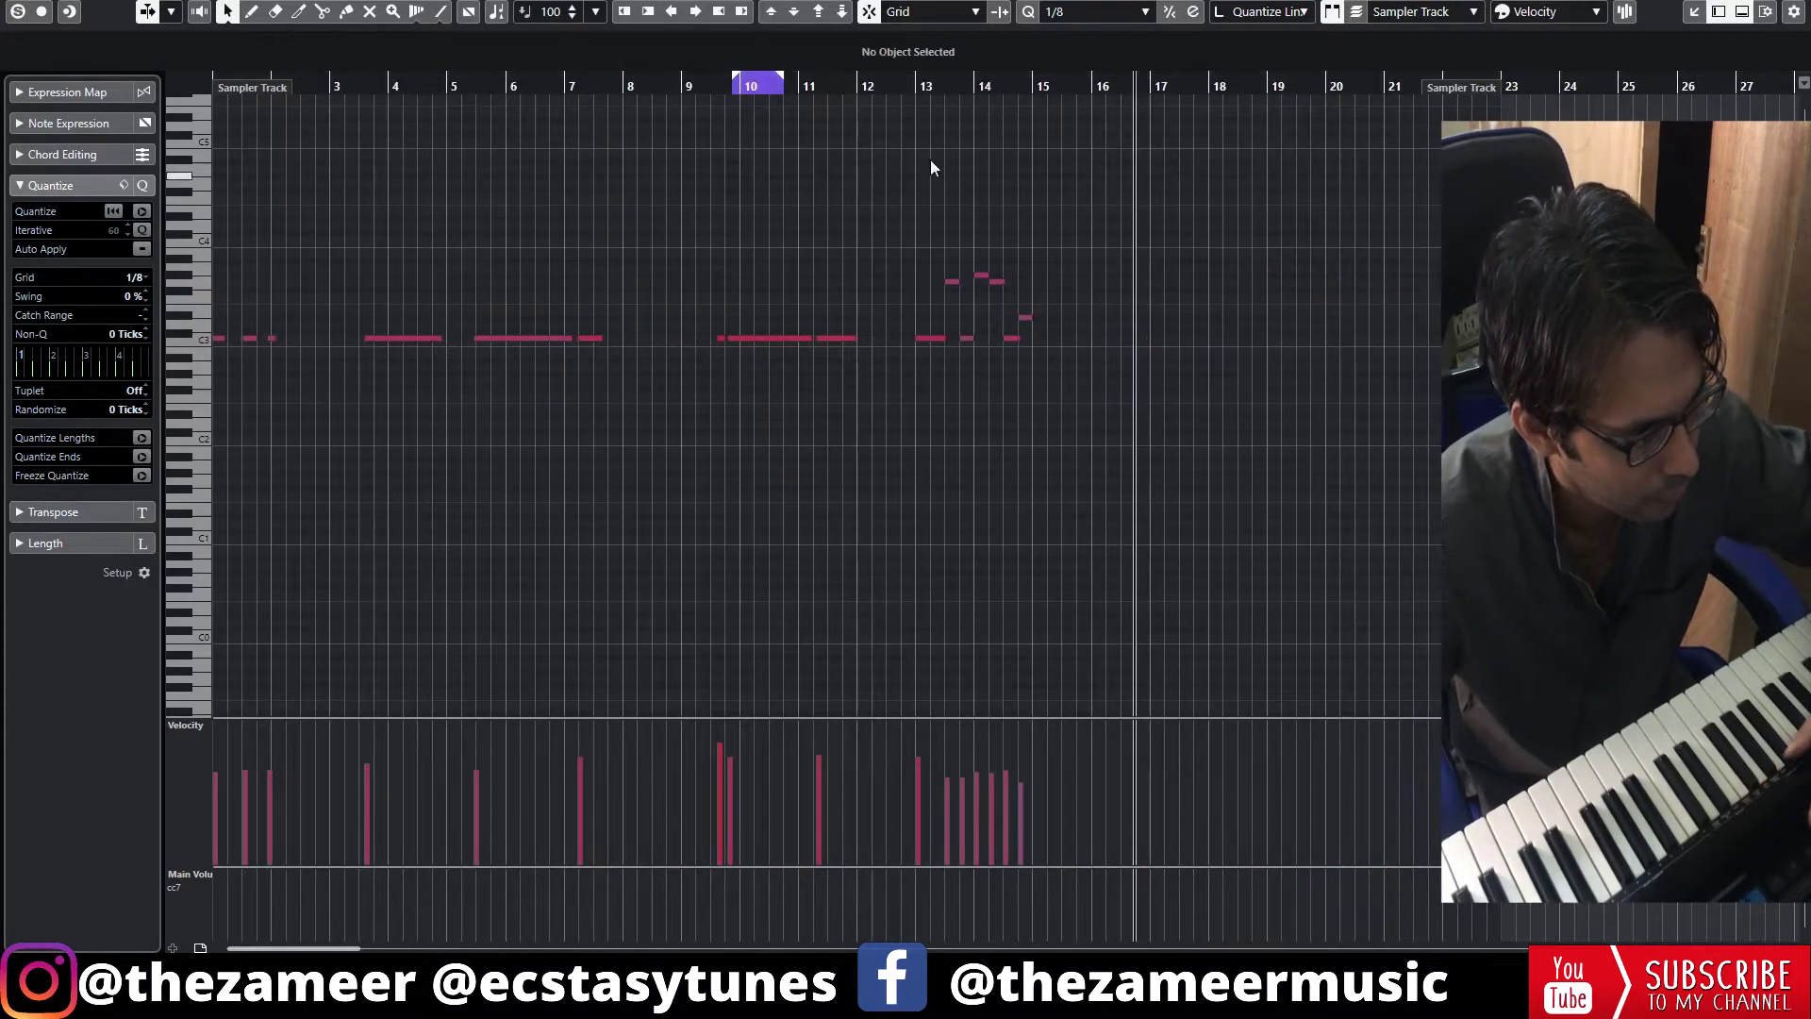
{"action": "left_click", "coordinate": [911, 83]}
{"action": "key", "text": "space"}
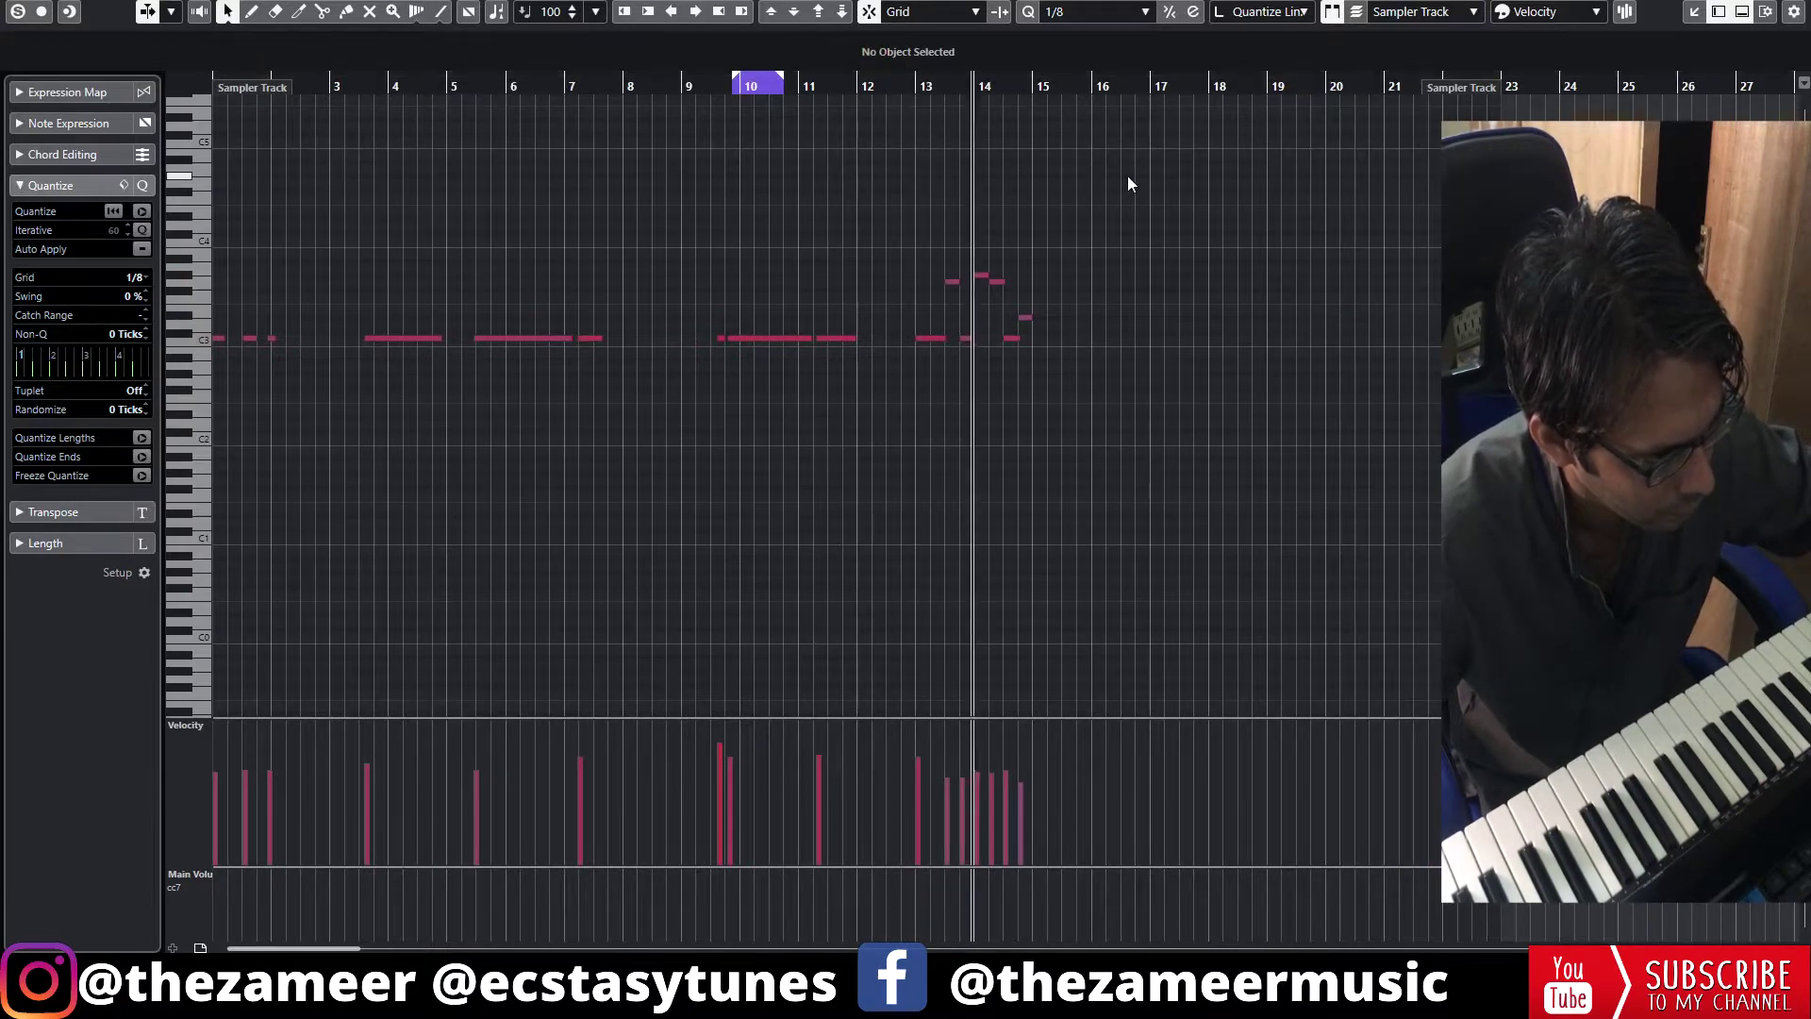
{"action": "key", "text": "space"}
- Copy the two-bar phrase at bar 13 to bar 15 and delete all notes before bar 13
{"action": "left_click_drag", "start_coordinate": [1159, 245], "coordinate": [912, 379]}
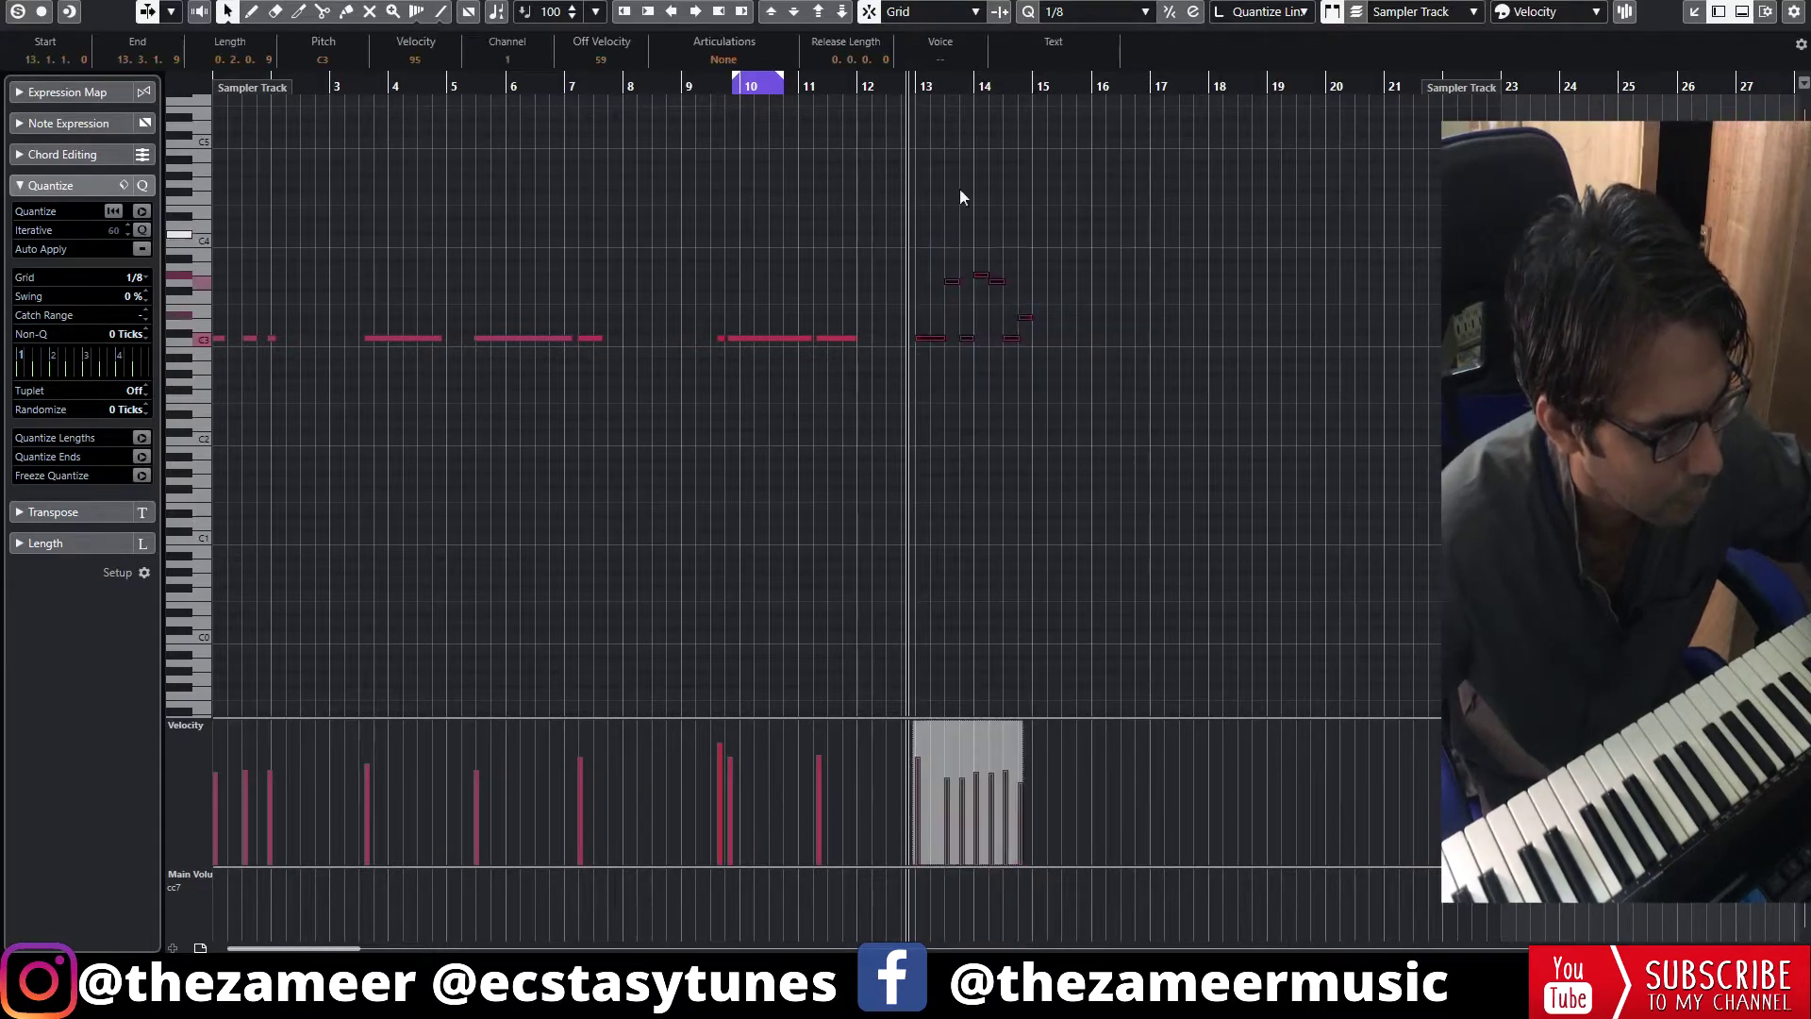
{"action": "left_click_drag", "start_coordinate": [925, 90], "coordinate": [909, 110]}
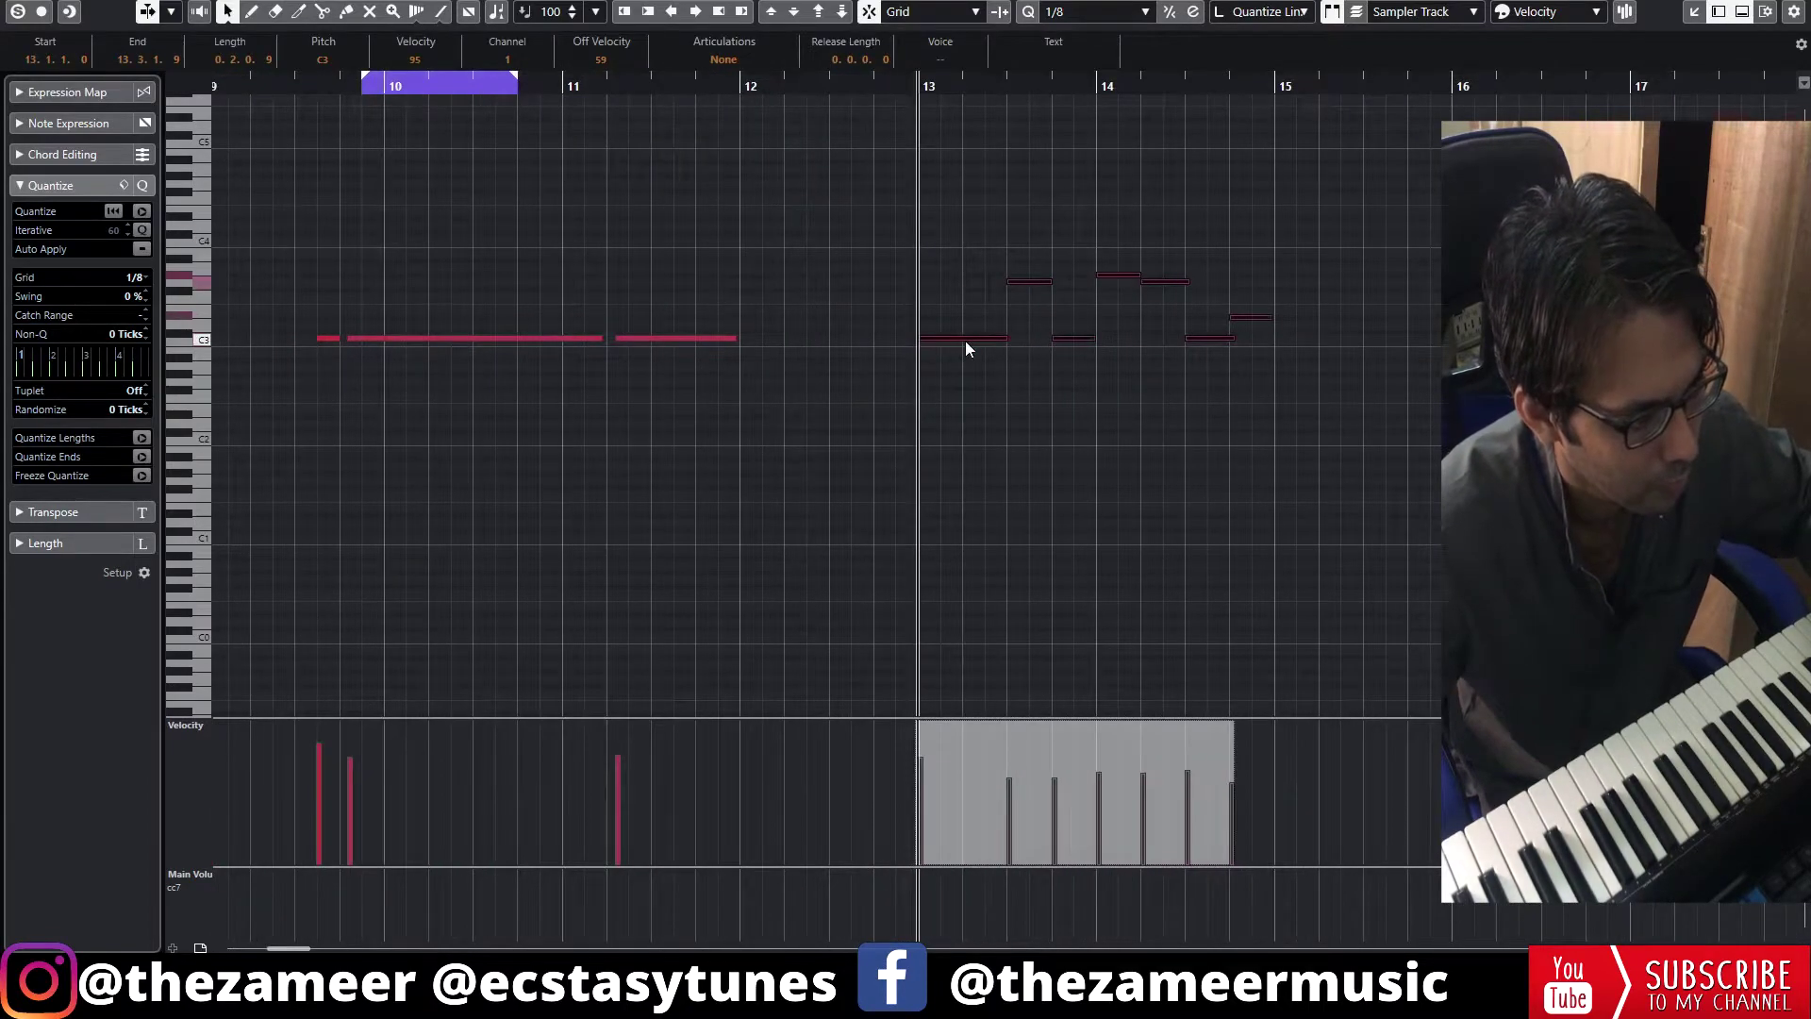
{"action": "left_click_drag", "start_coordinate": [965, 349], "coordinate": [1326, 346]}
{"action": "key", "text": "space"}
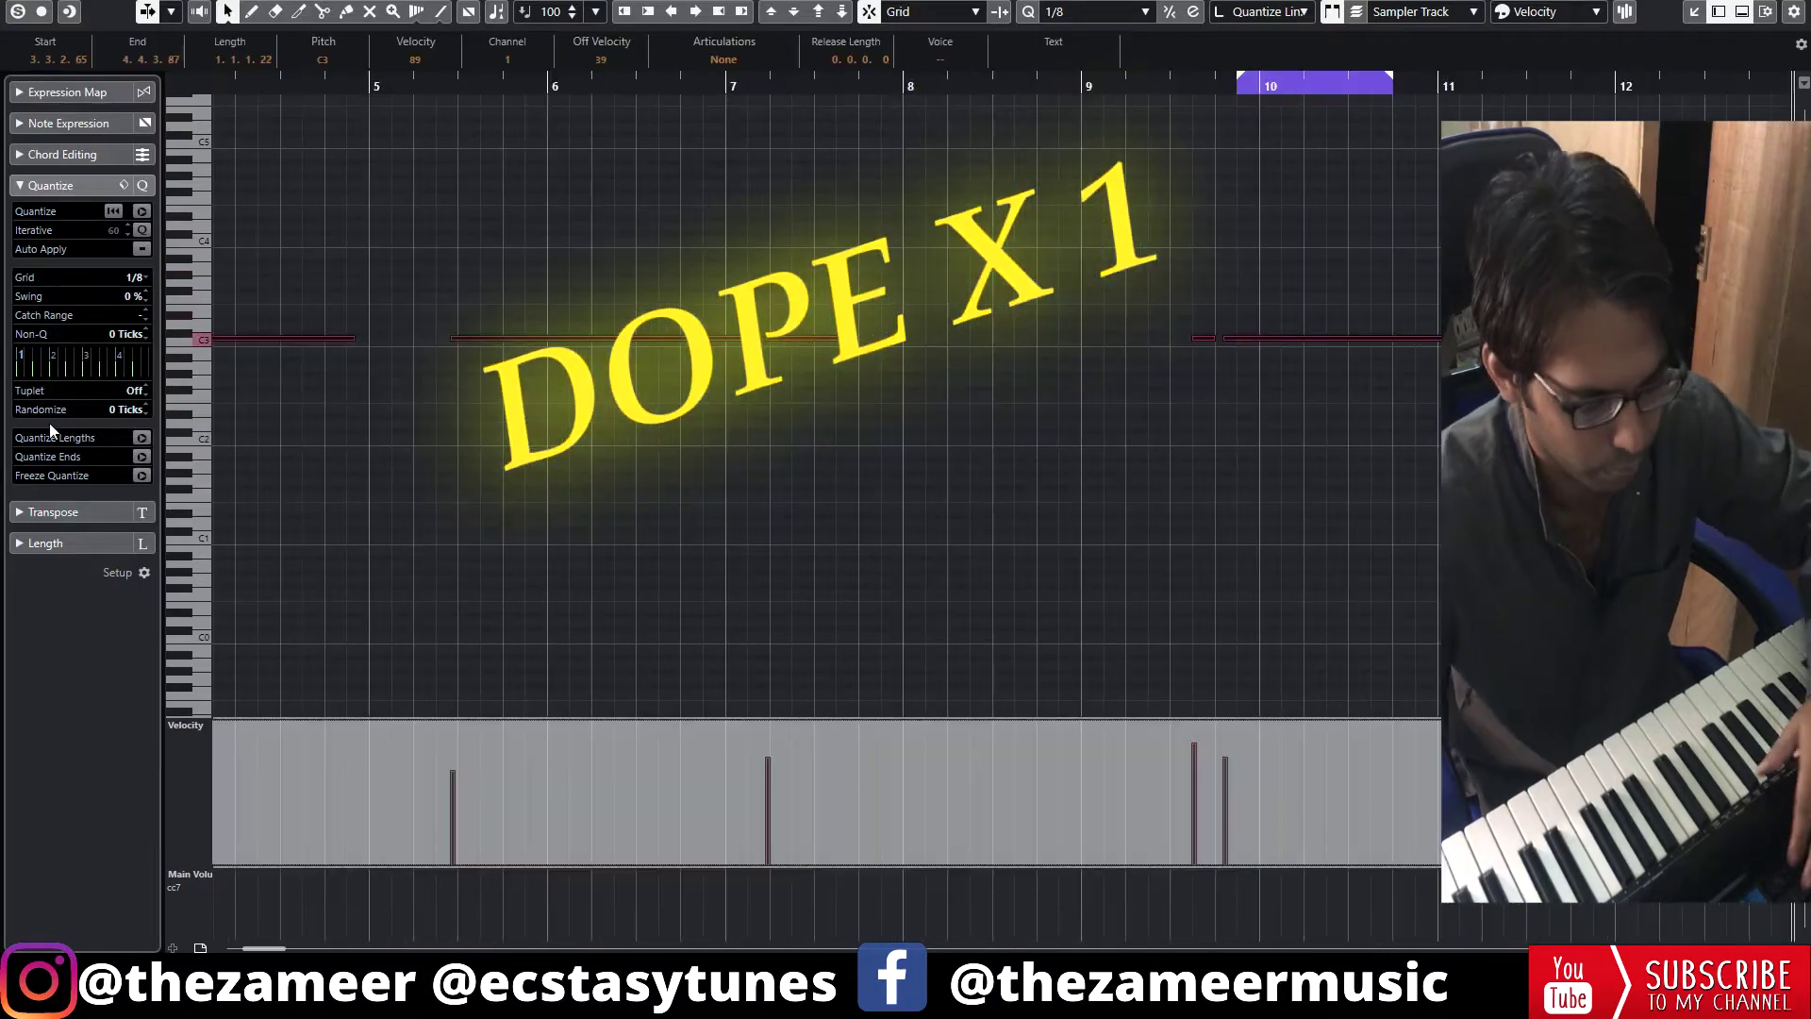
{"action": "key", "text": "Delete"}
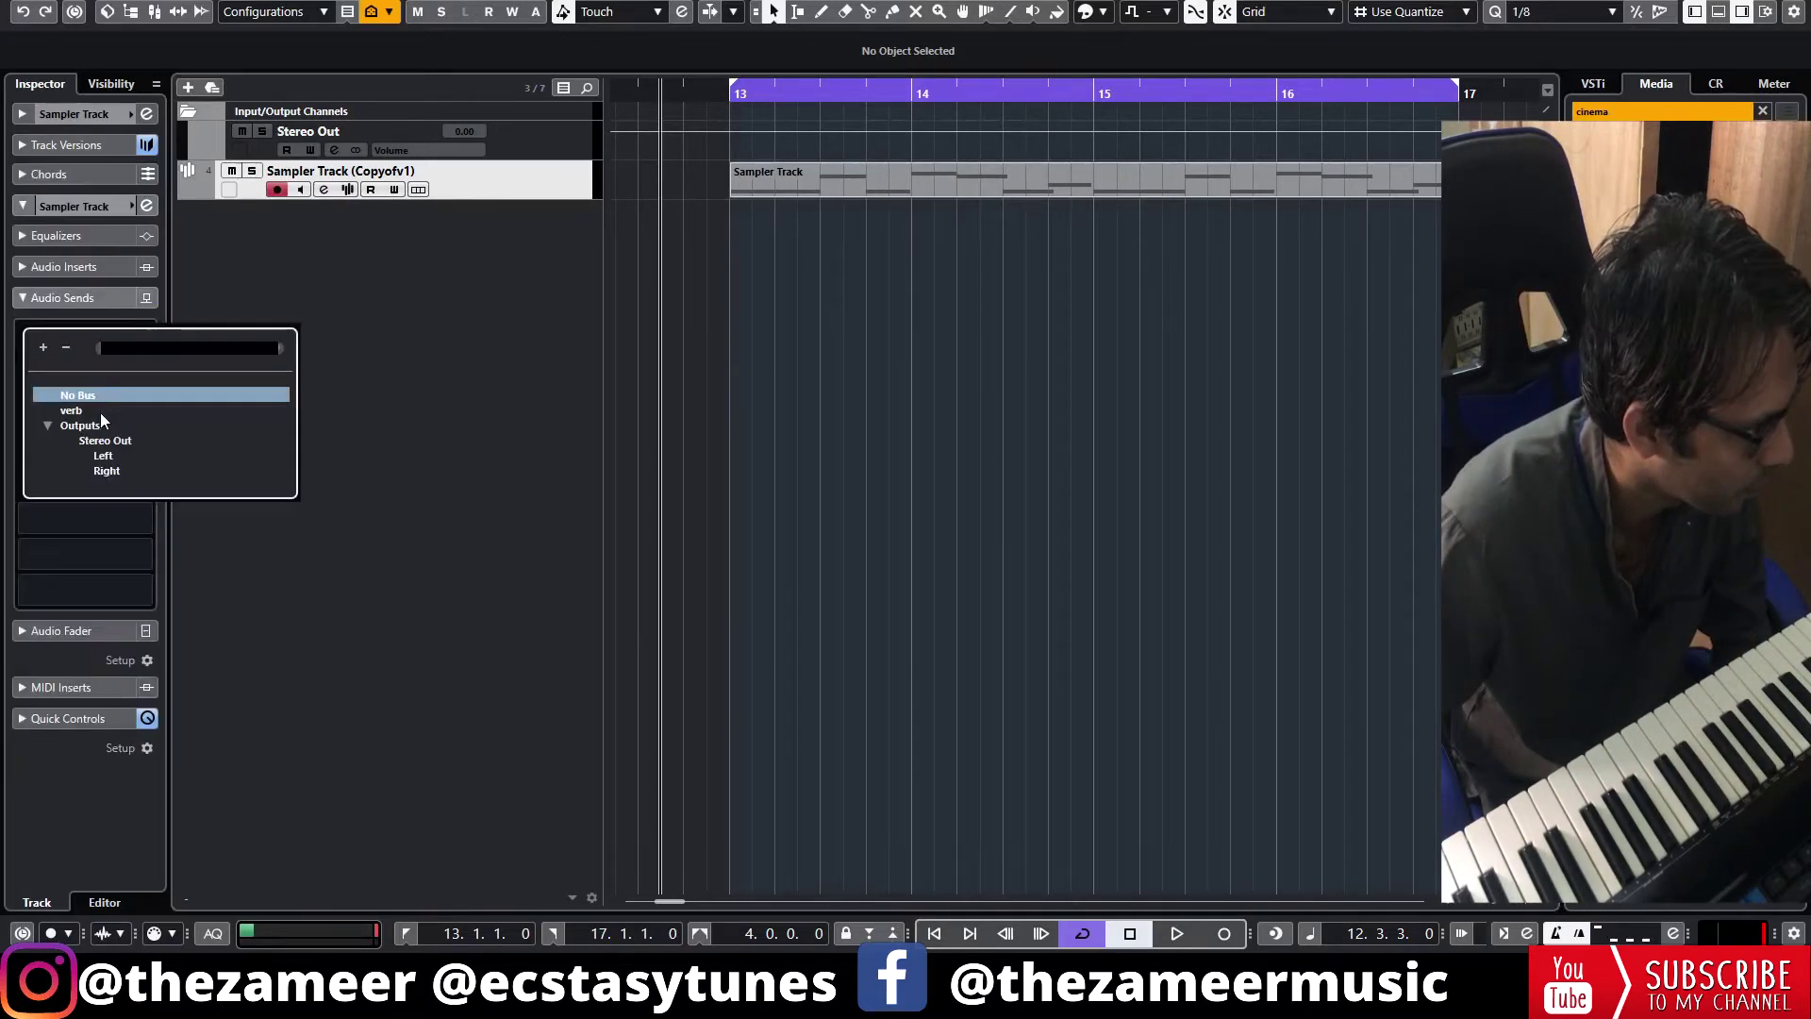
- Assign the Sampler Track's first audio send to the verb bus, activate the send and play back the loop
{"action": "left_click", "coordinate": [100, 411]}
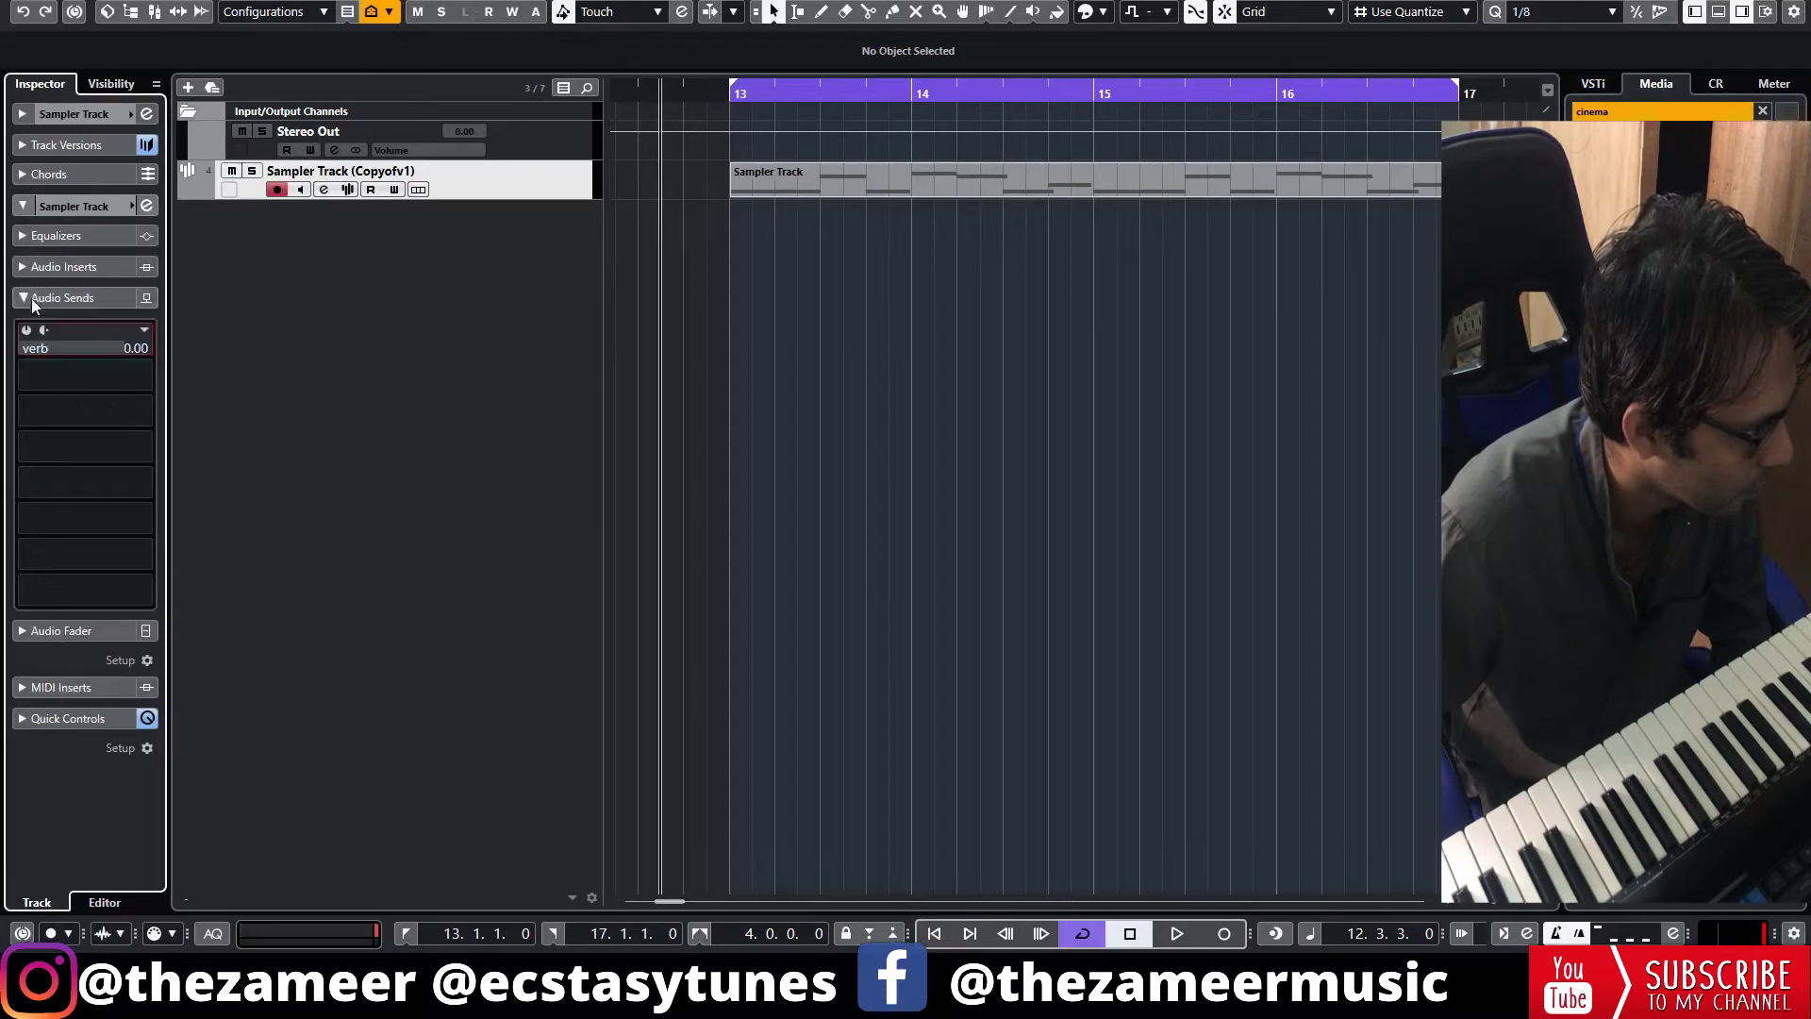
{"action": "left_click", "coordinate": [31, 336]}
{"action": "key", "text": "space"}
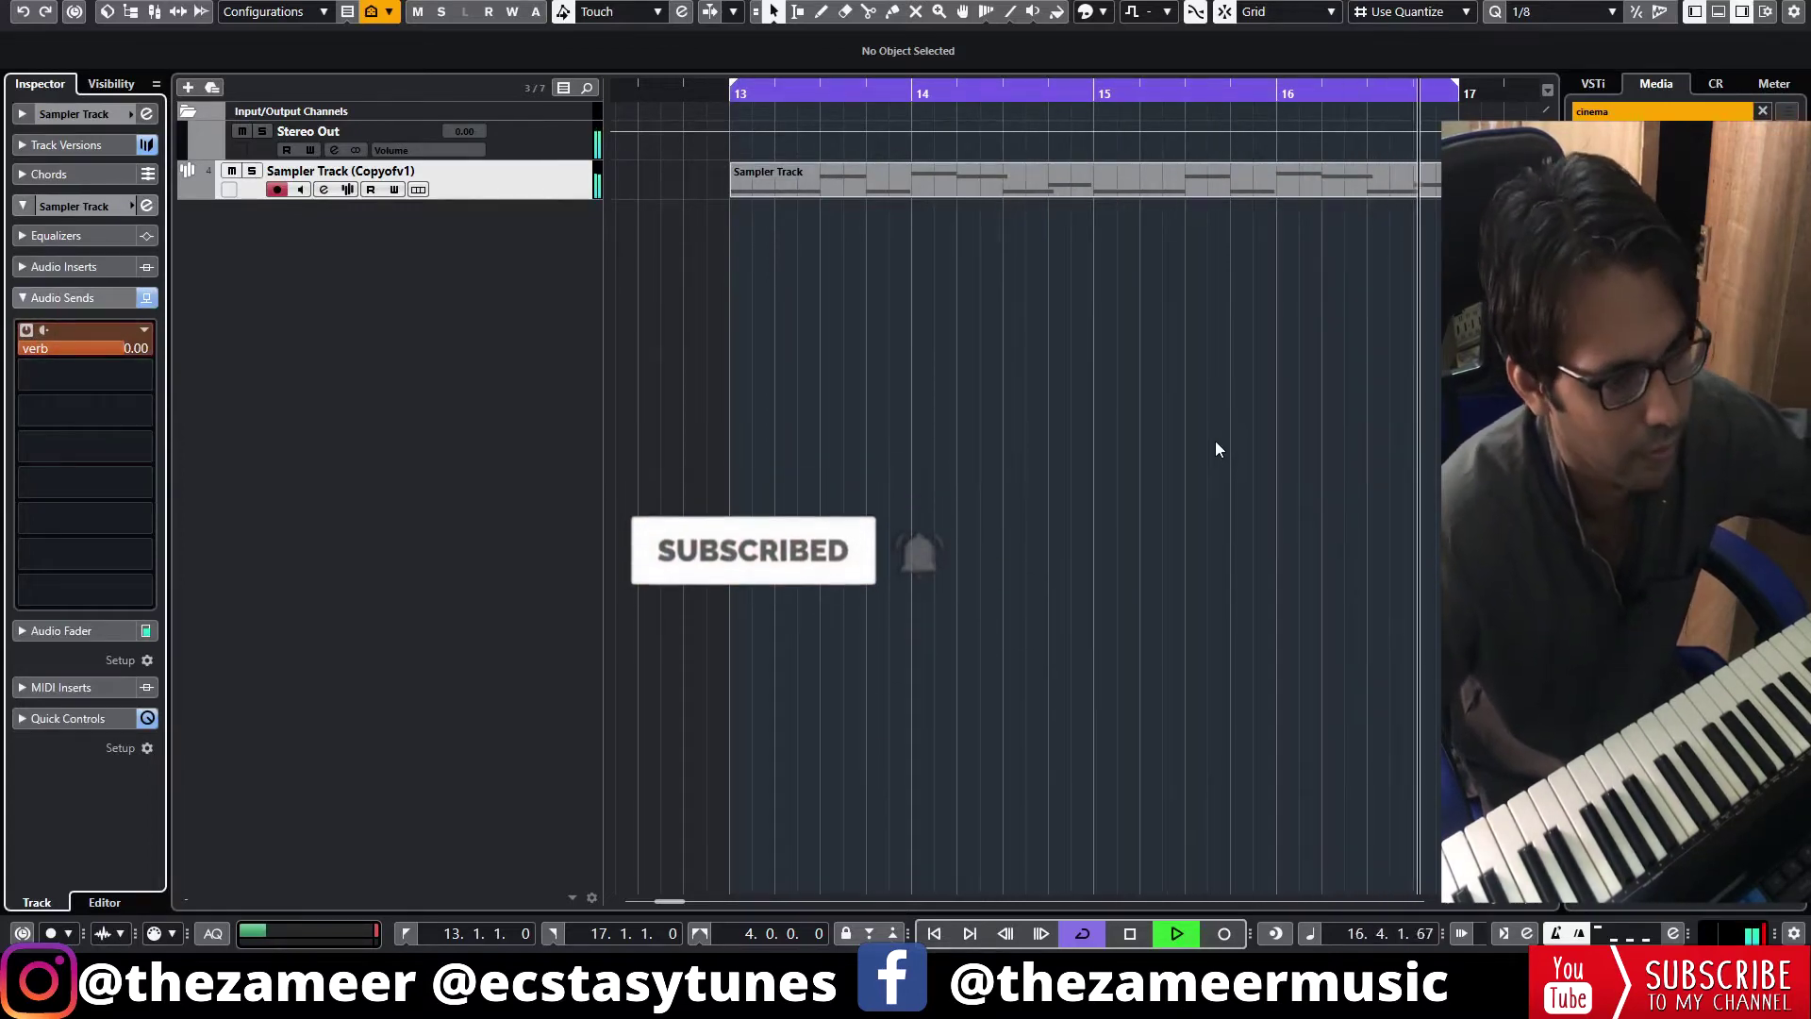
{"action": "key", "text": "space"}
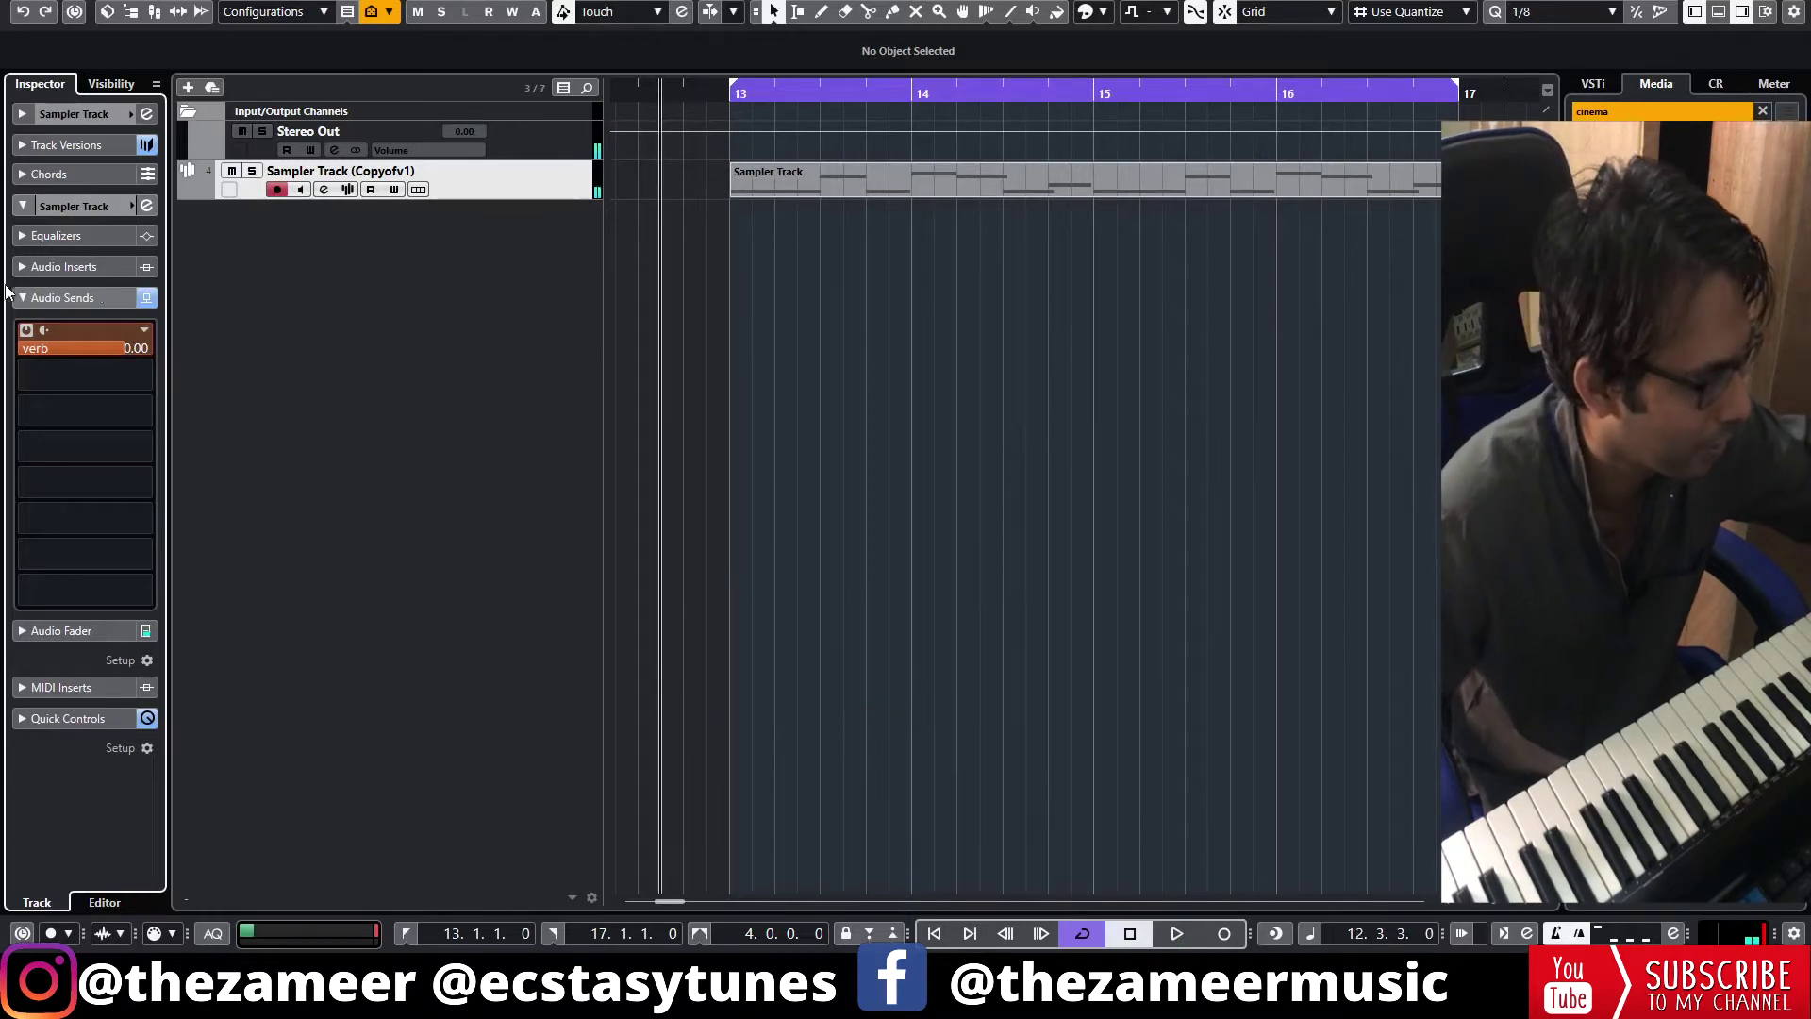
{"action": "left_click", "coordinate": [242, 366]}
- Insert HalfTime in the Sampler Track's first insert slot with the lower band limit at 302 Hz and the mix at 74%
{"action": "left_click", "coordinate": [51, 269]}
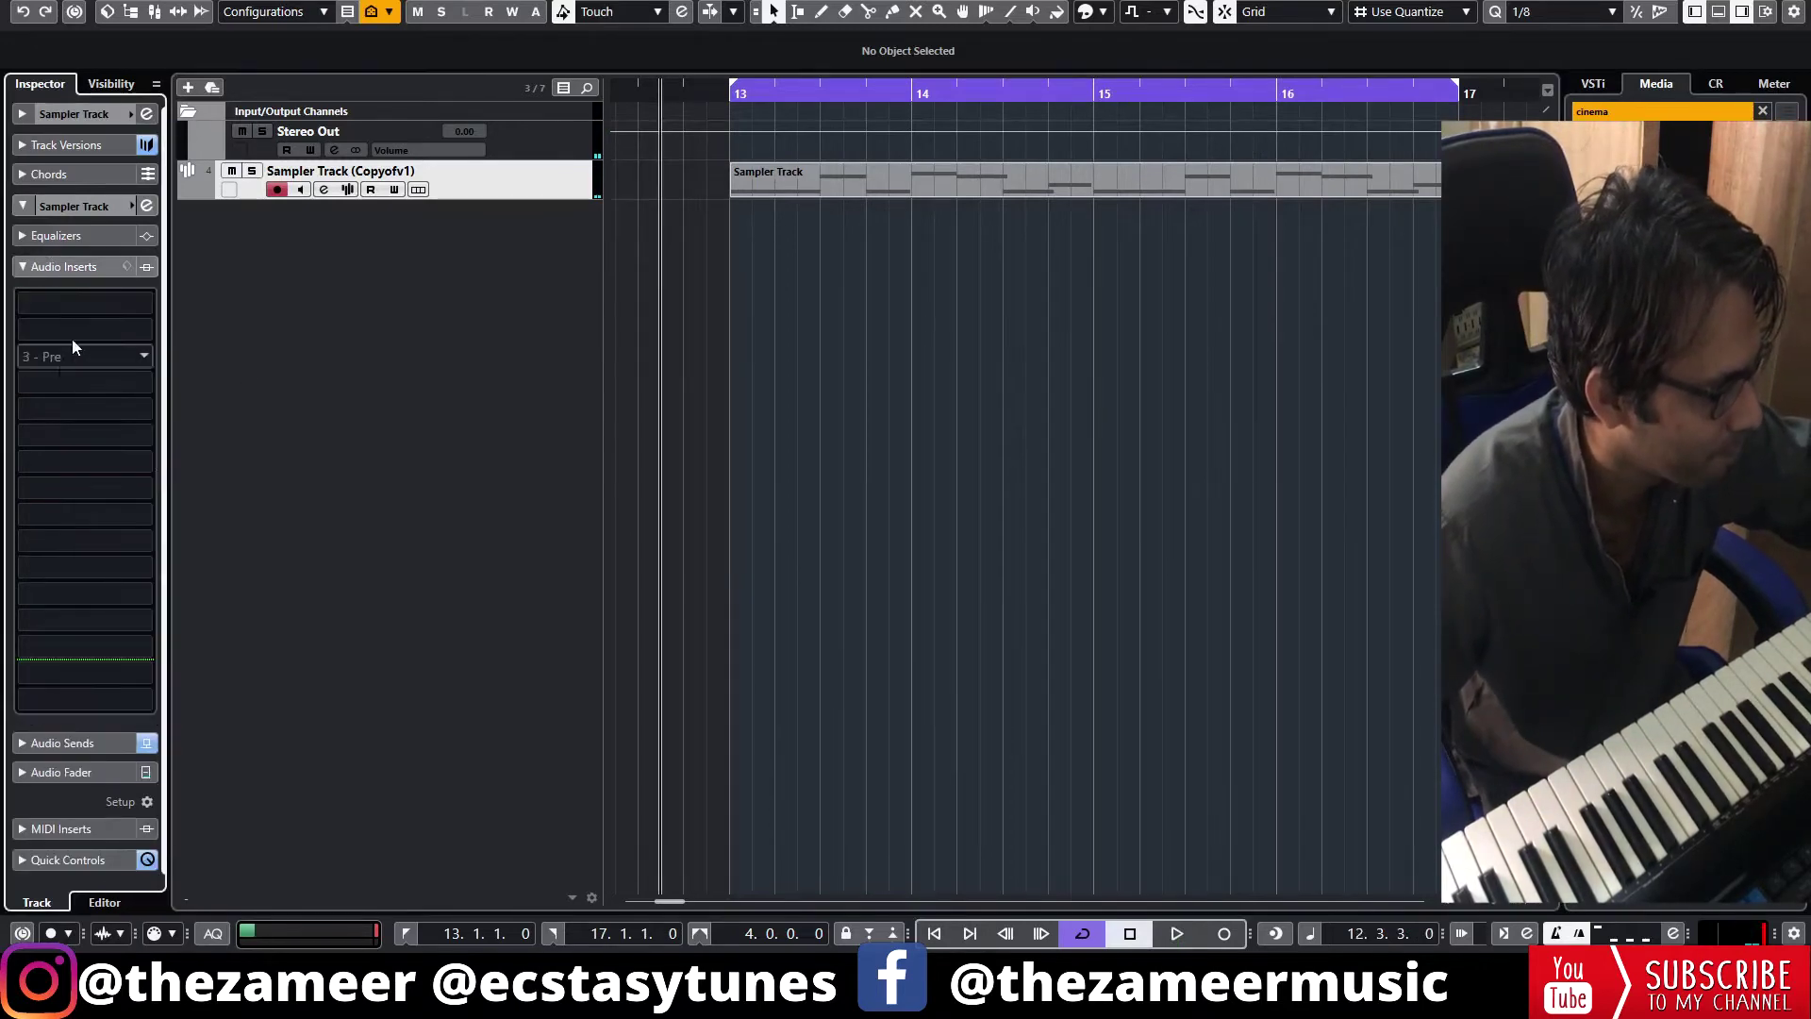
{"action": "left_click", "coordinate": [72, 337]}
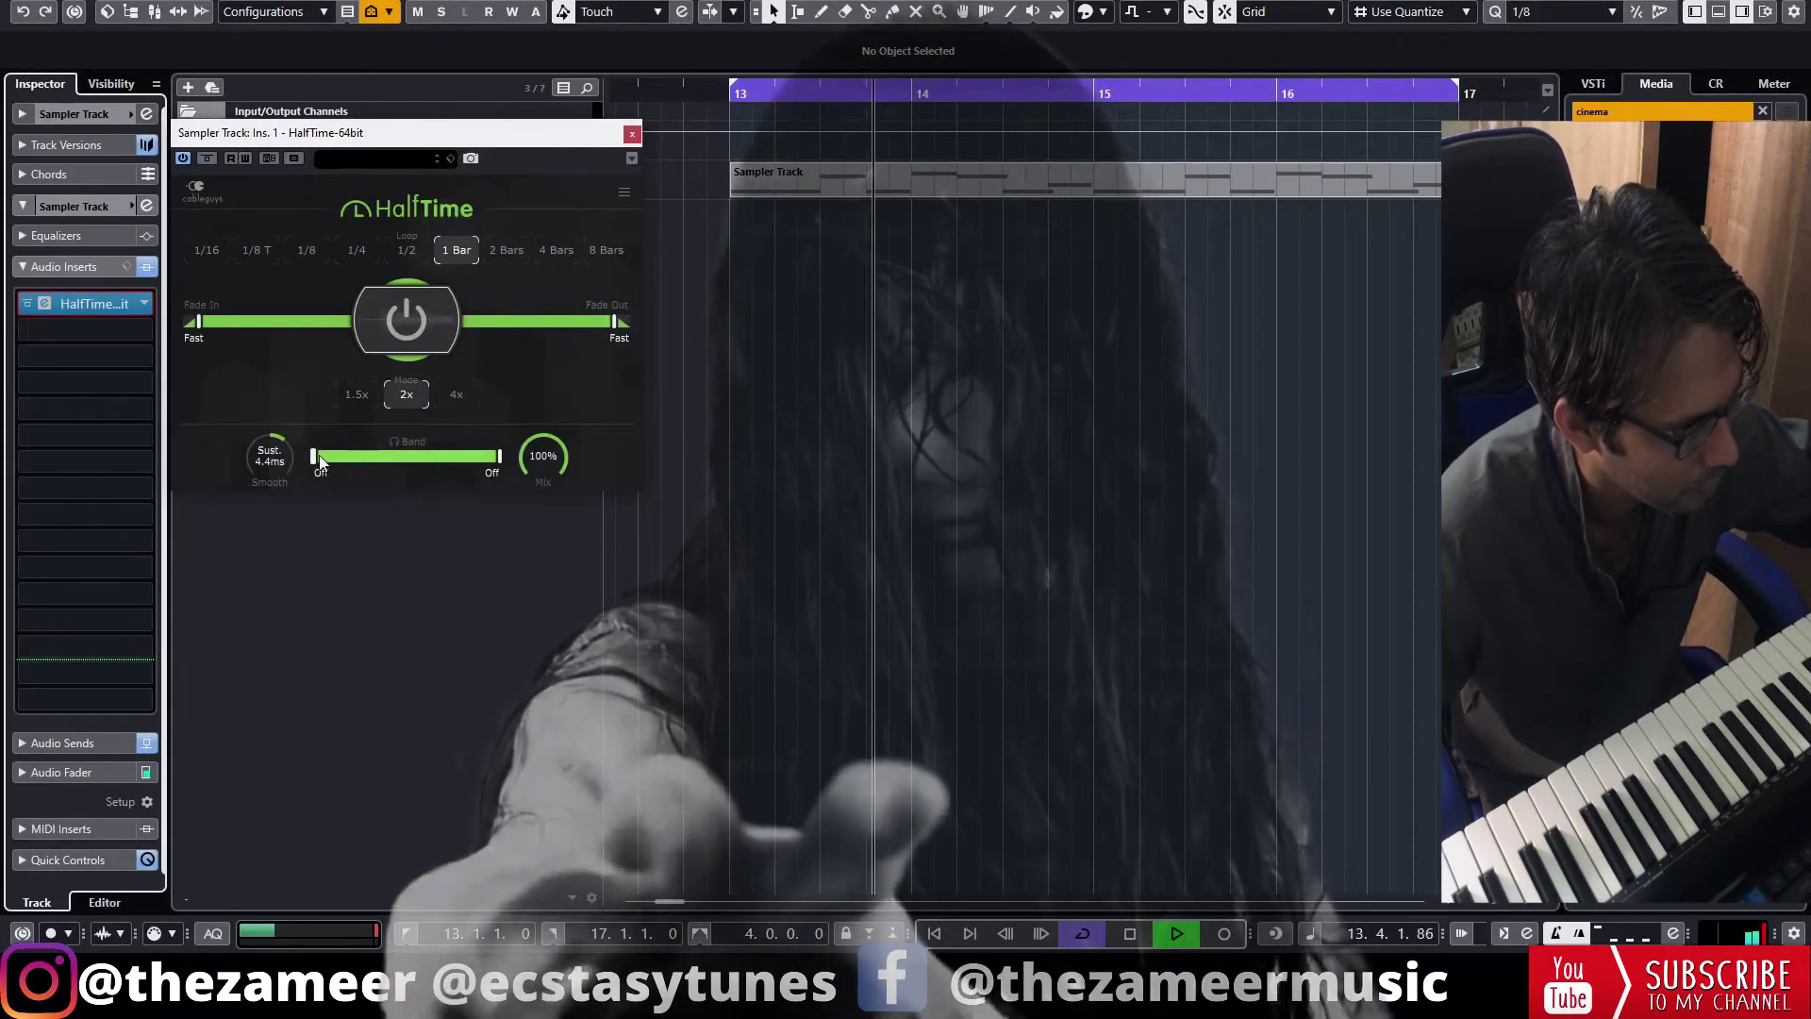
{"action": "left_click_drag", "start_coordinate": [315, 456], "coordinate": [384, 456]}
{"action": "left_click_drag", "start_coordinate": [544, 456], "coordinate": [543, 482]}
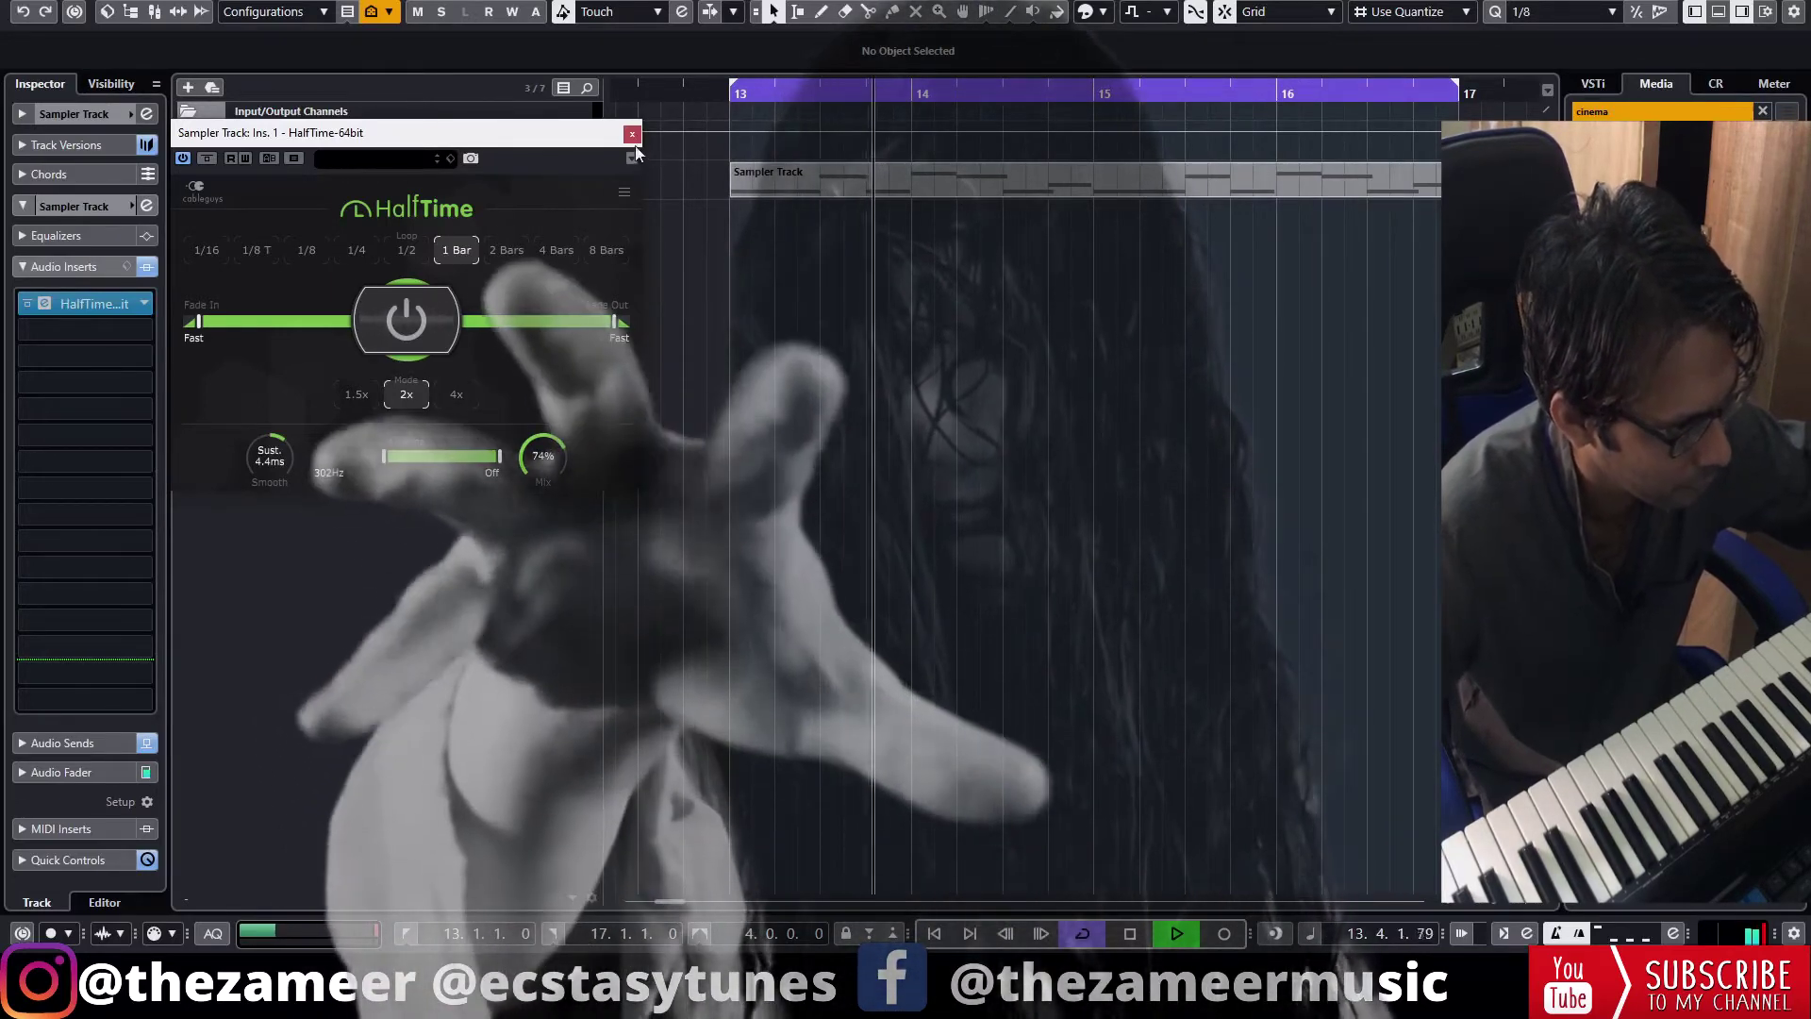
- Close HalfTime, stop playback and render the Sampler Track part at bars 13 to 17 in place with the current settings
{"action": "left_click", "coordinate": [631, 133]}
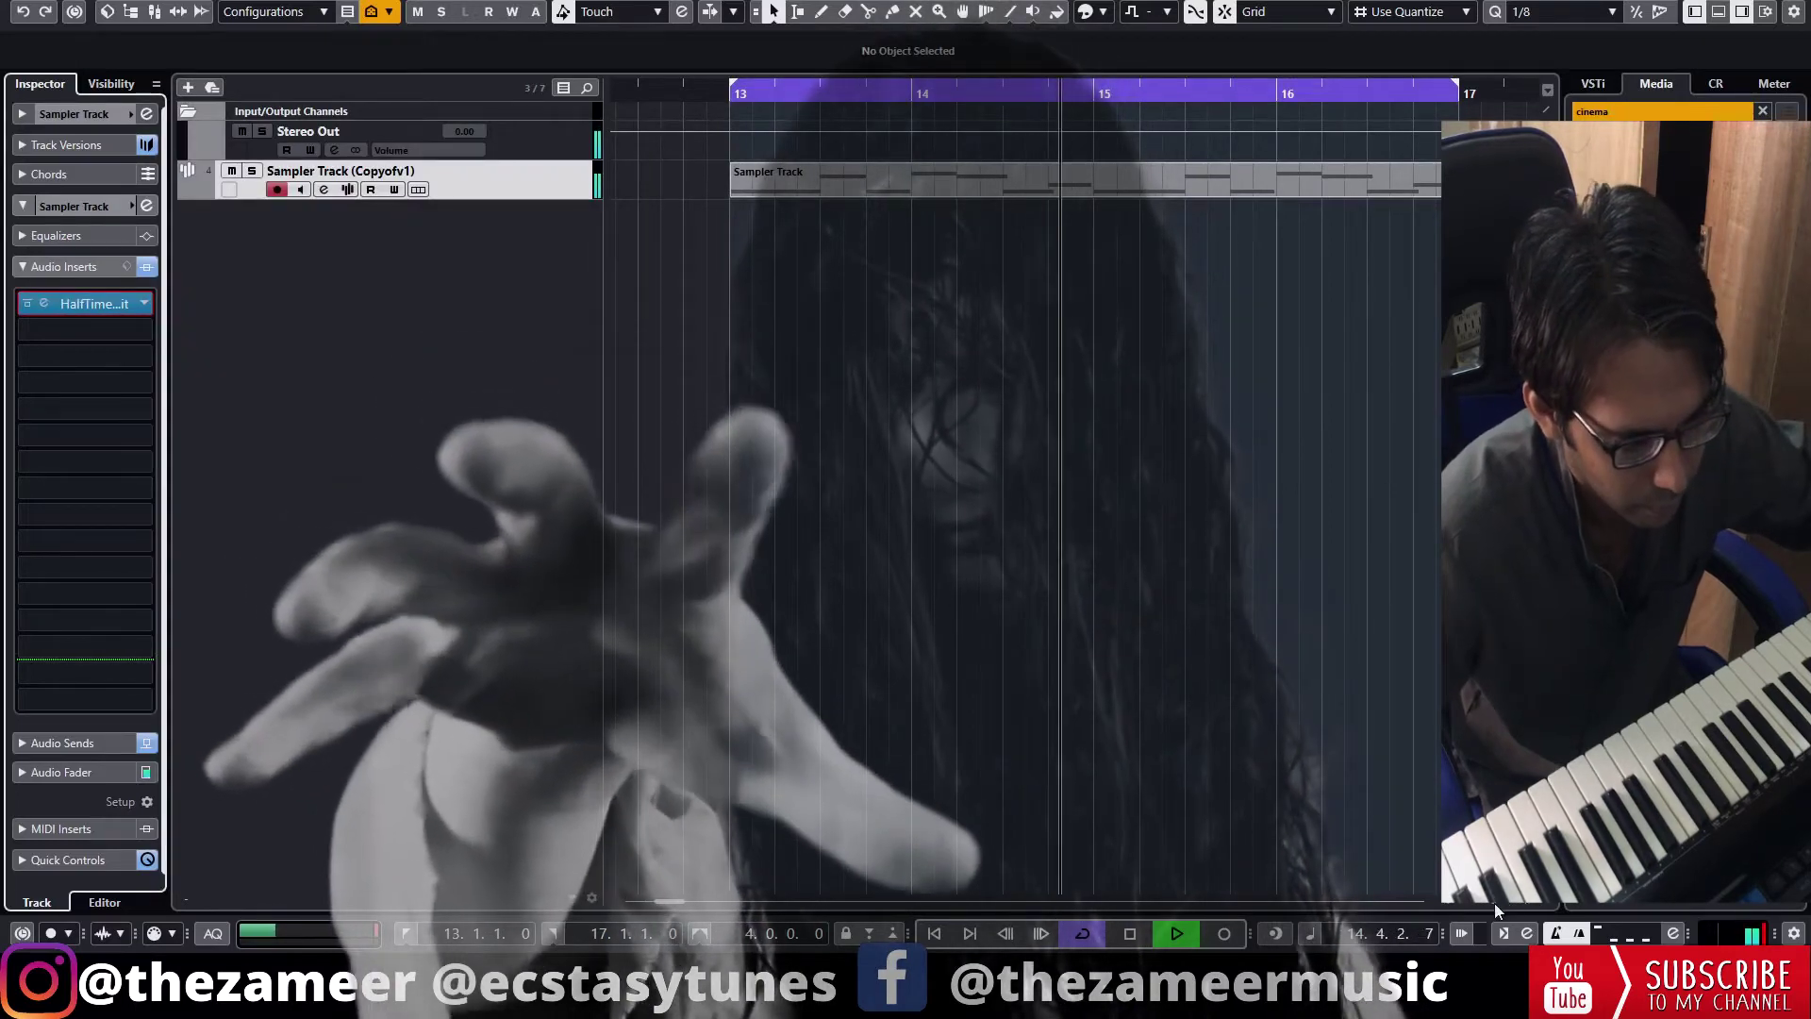
{"action": "left_click_drag", "start_coordinate": [1495, 907], "coordinate": [1491, 908]}
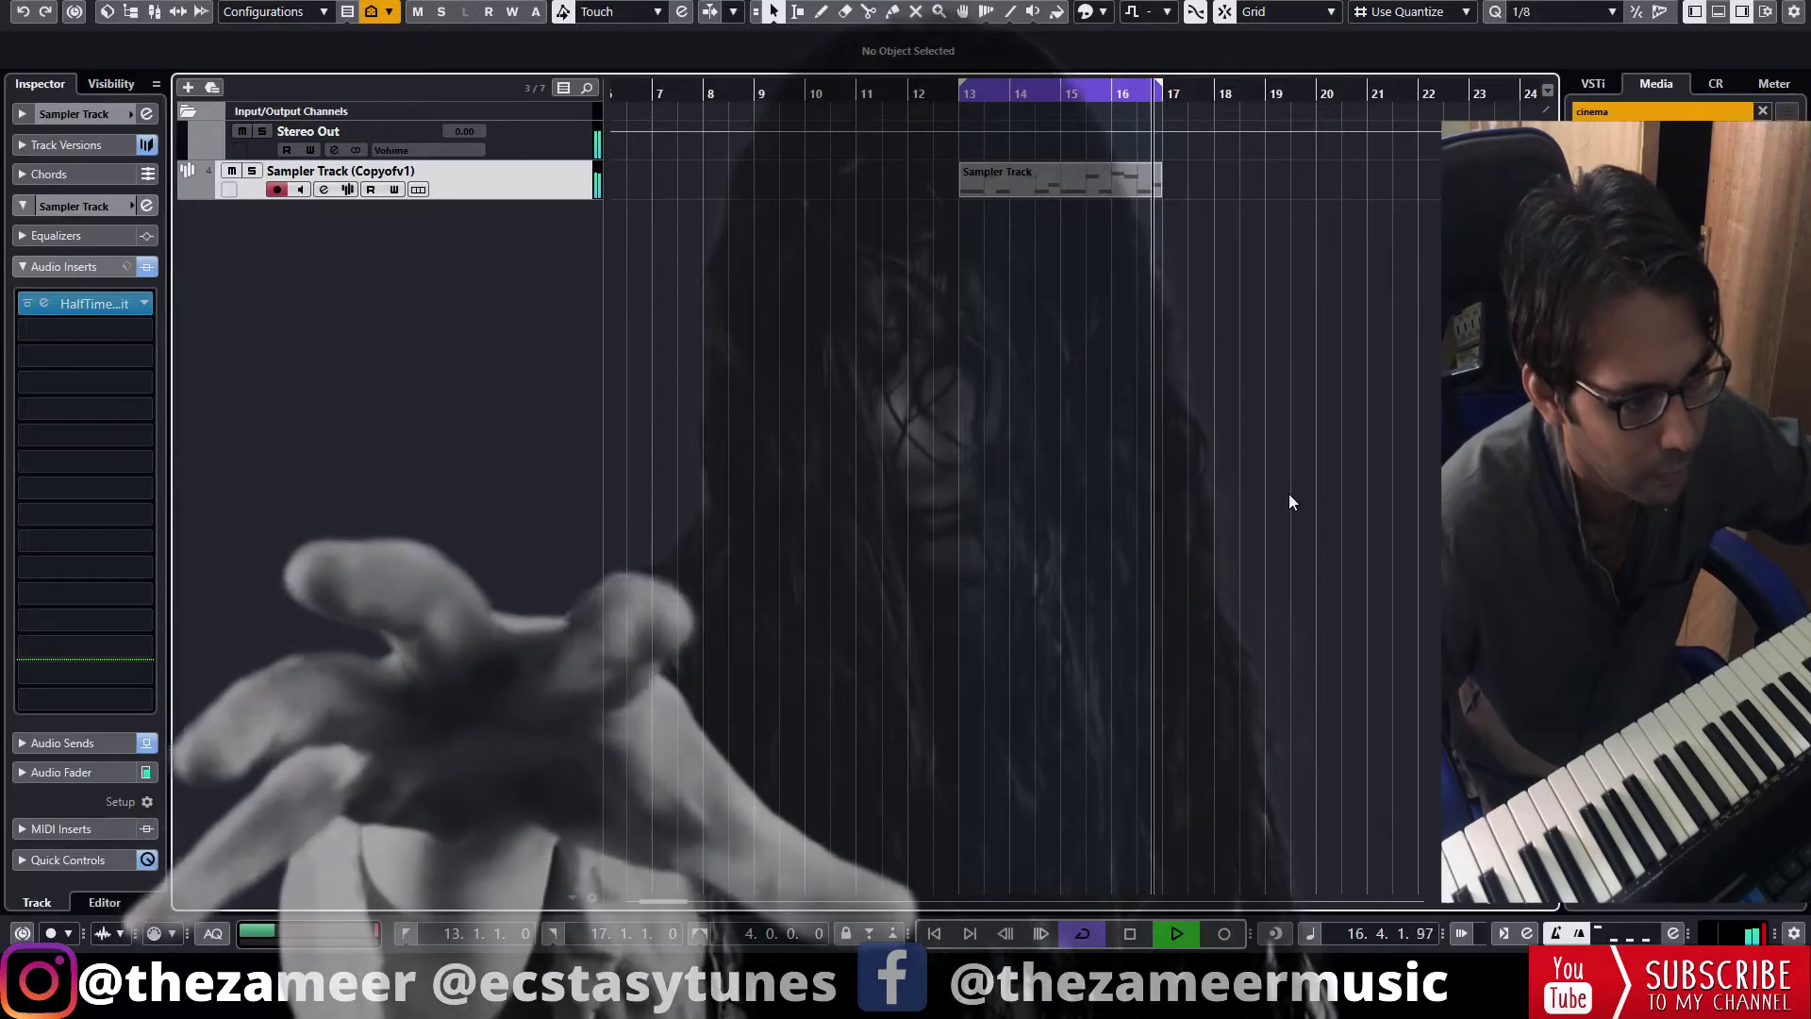
{"action": "key", "text": "space"}
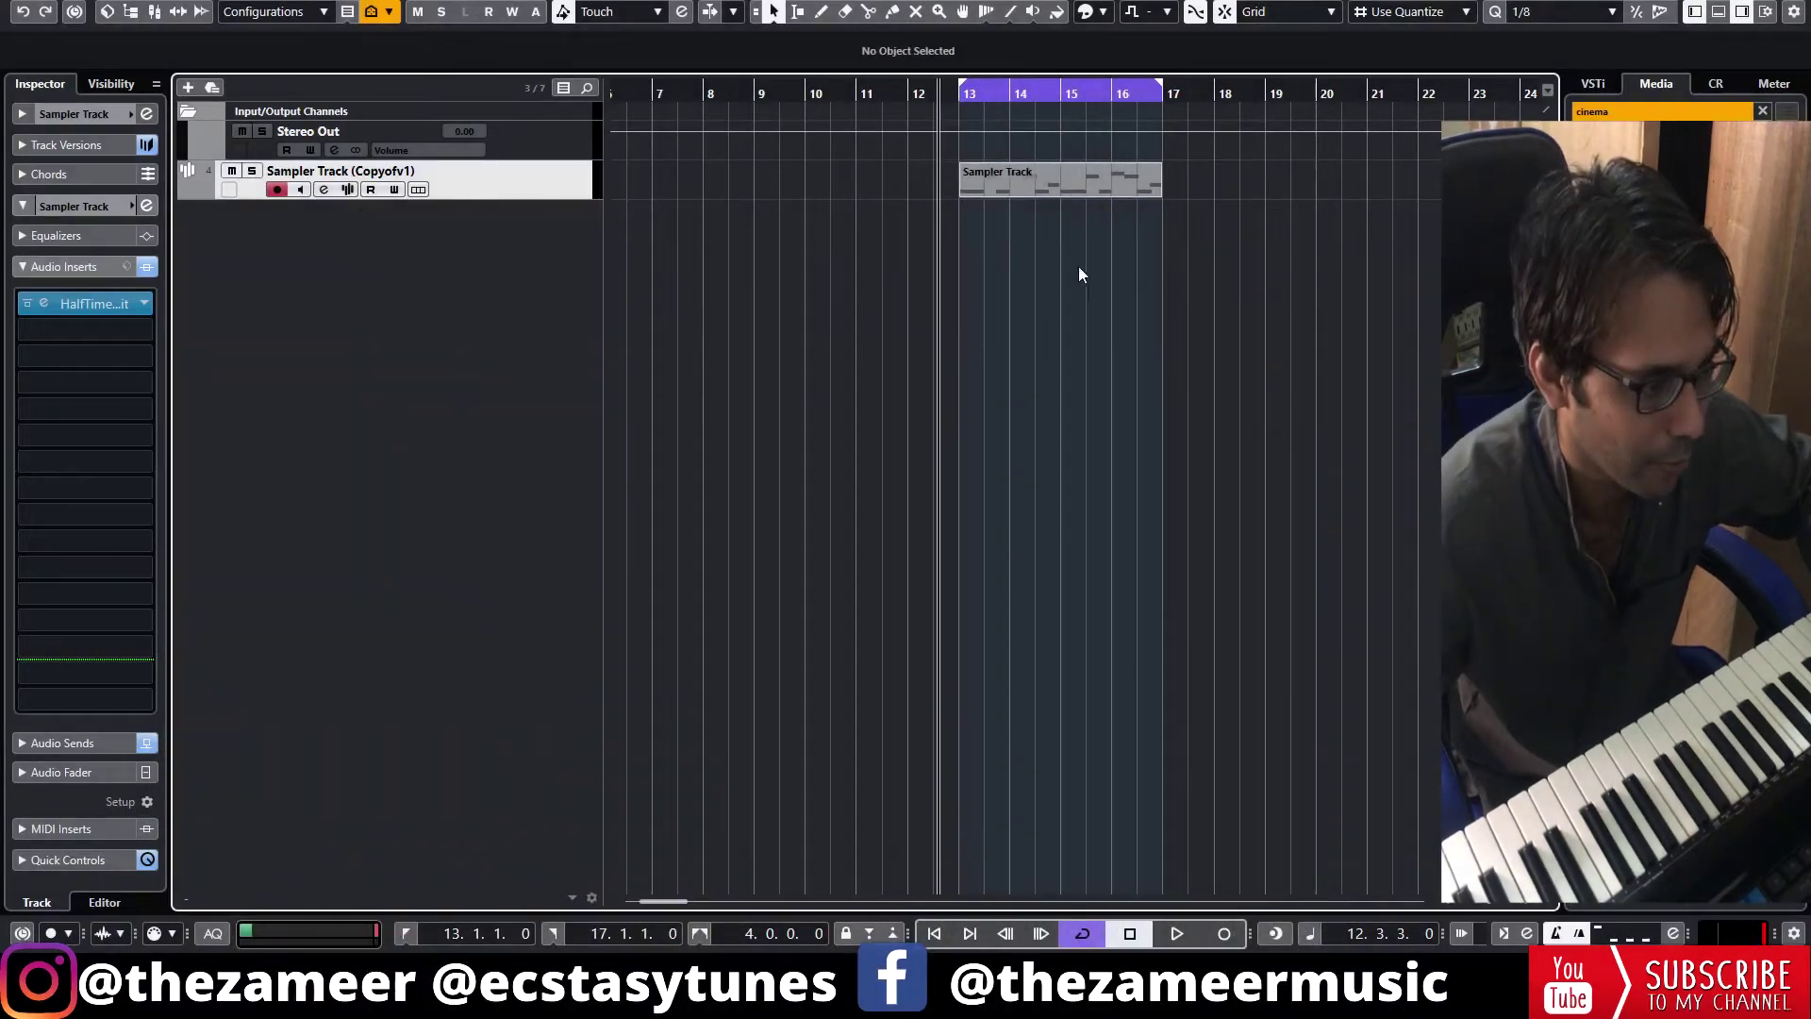
{"action": "right_click", "coordinate": [1061, 189]}
{"action": "mouse_move", "coordinate": [1171, 342]}
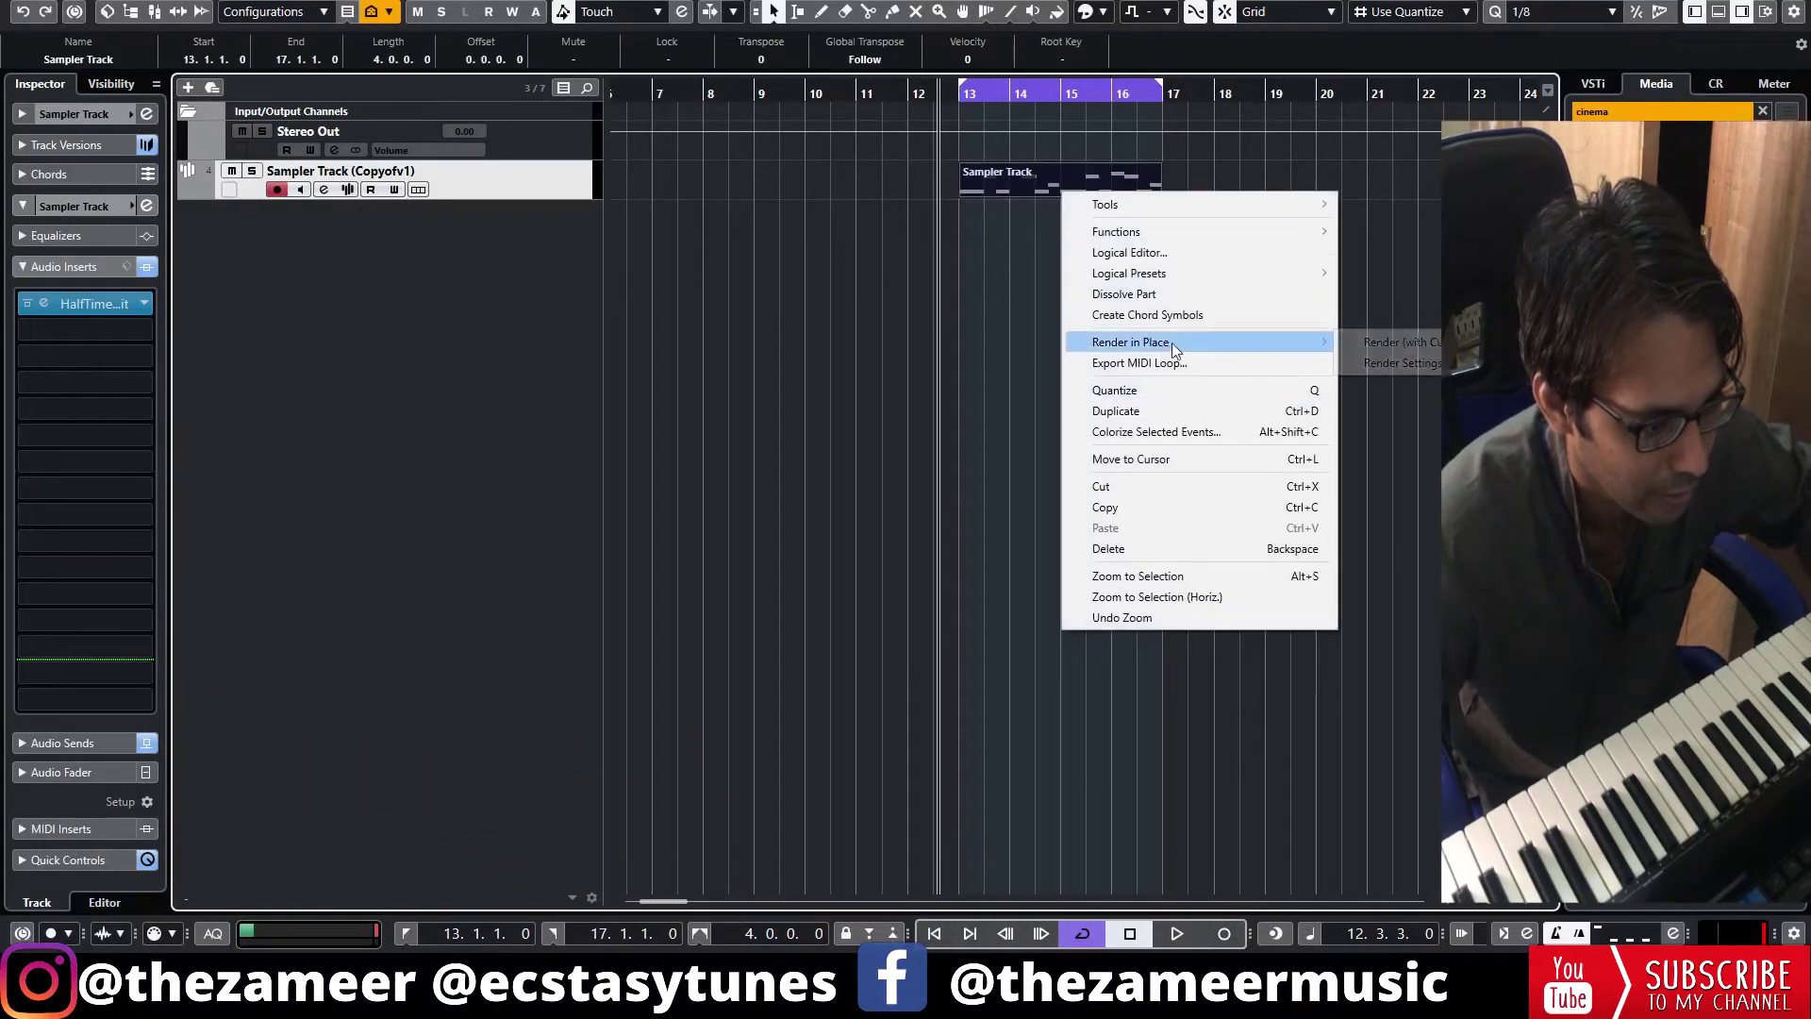
{"action": "left_click", "coordinate": [1411, 343]}
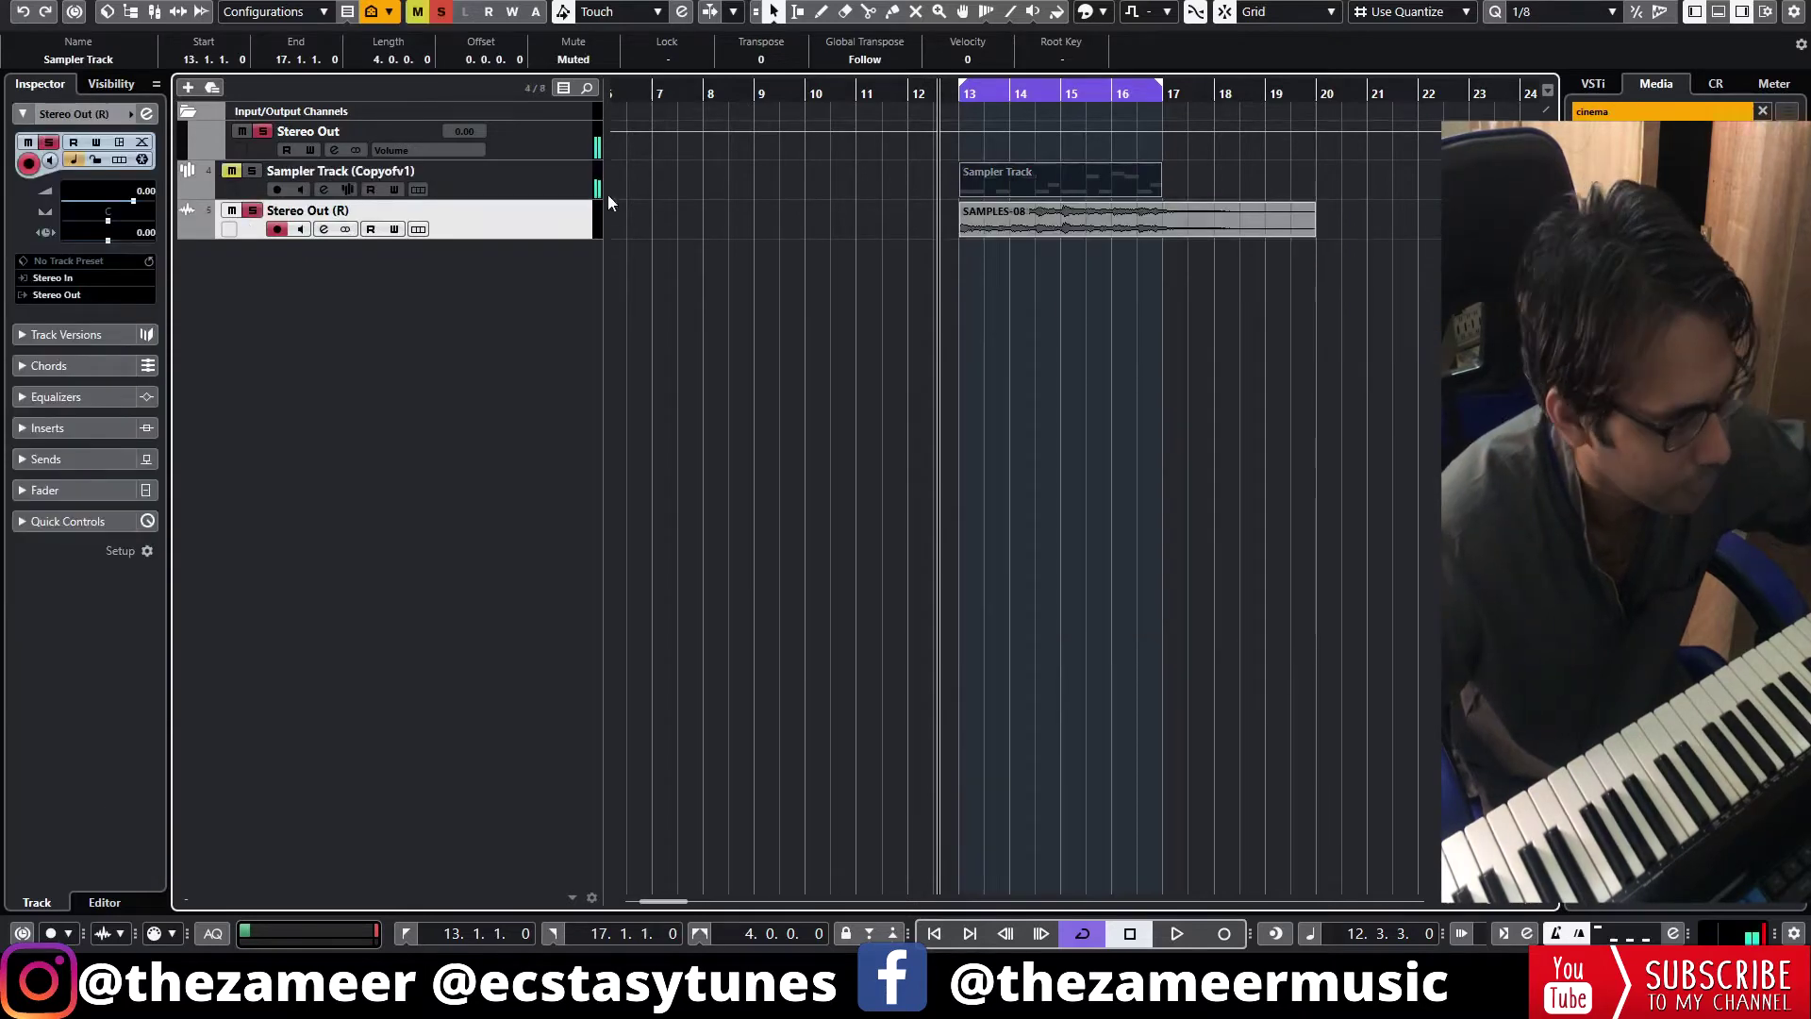
- Trim the rendered audio event to end at bar 17, transpose it by 12 semitones and audition it
{"action": "key", "text": "space"}
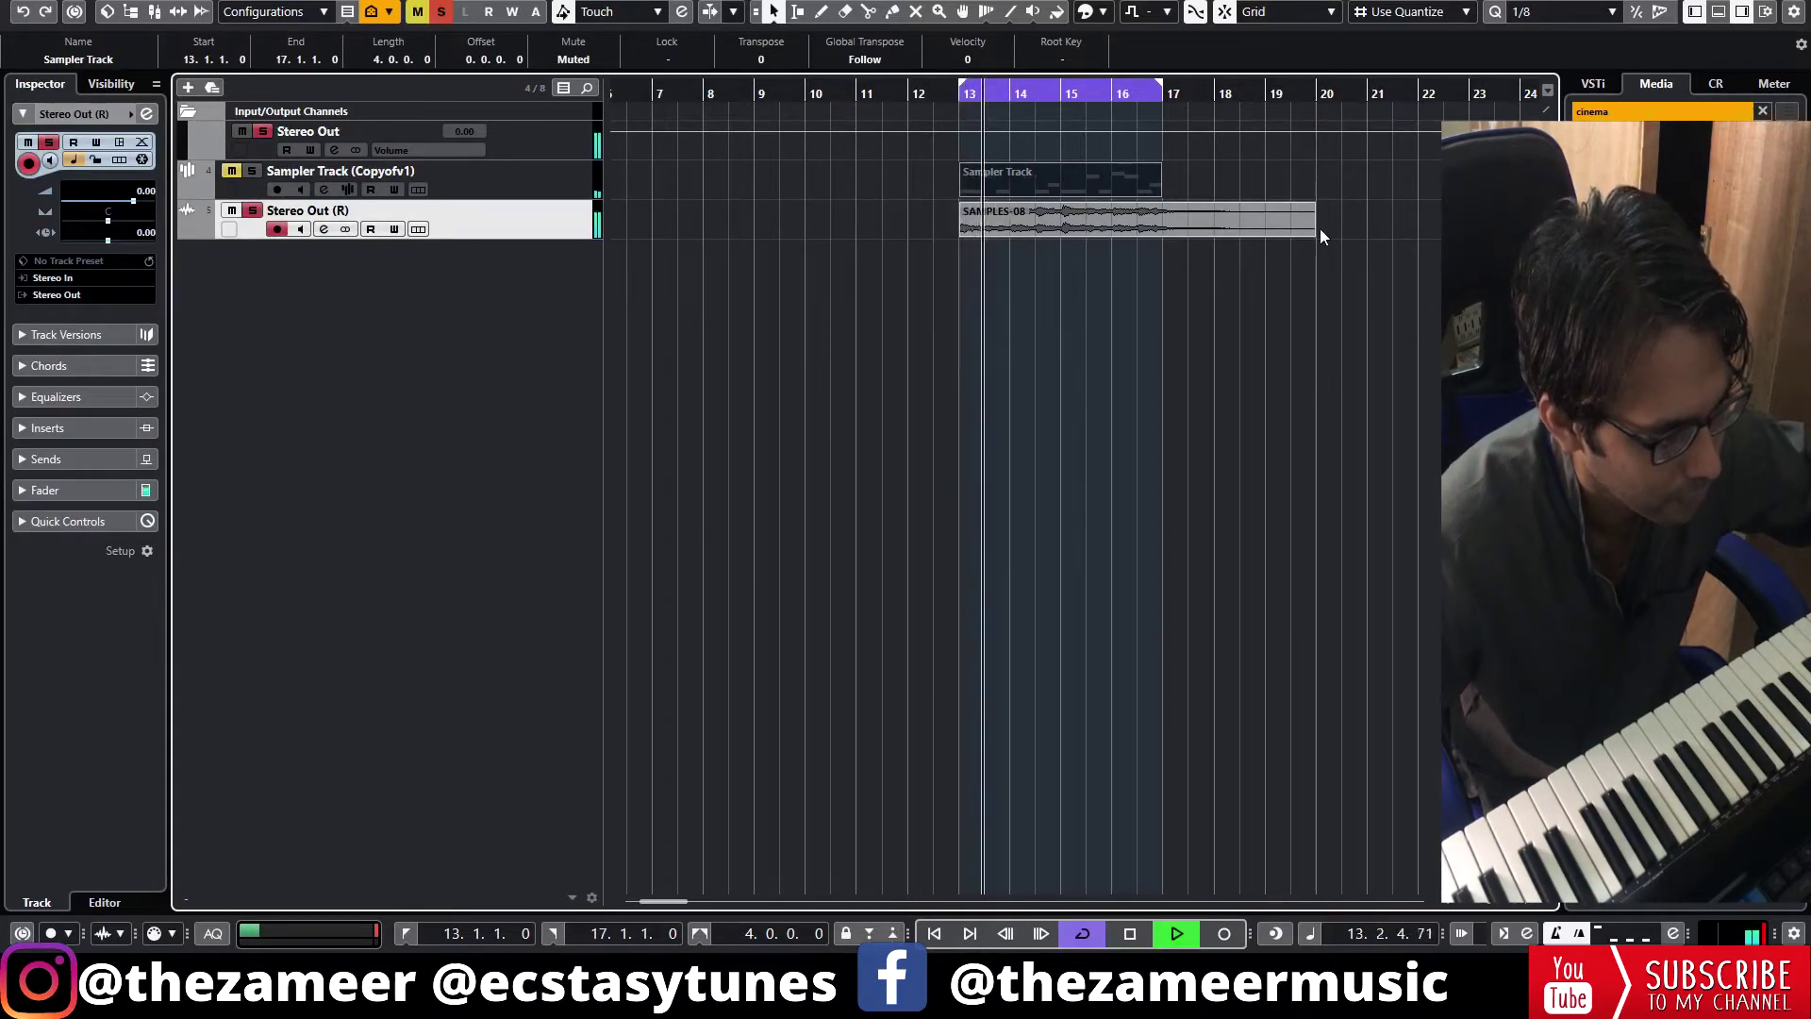
{"action": "left_click_drag", "start_coordinate": [1314, 232], "coordinate": [1168, 246]}
{"action": "key", "text": "space"}
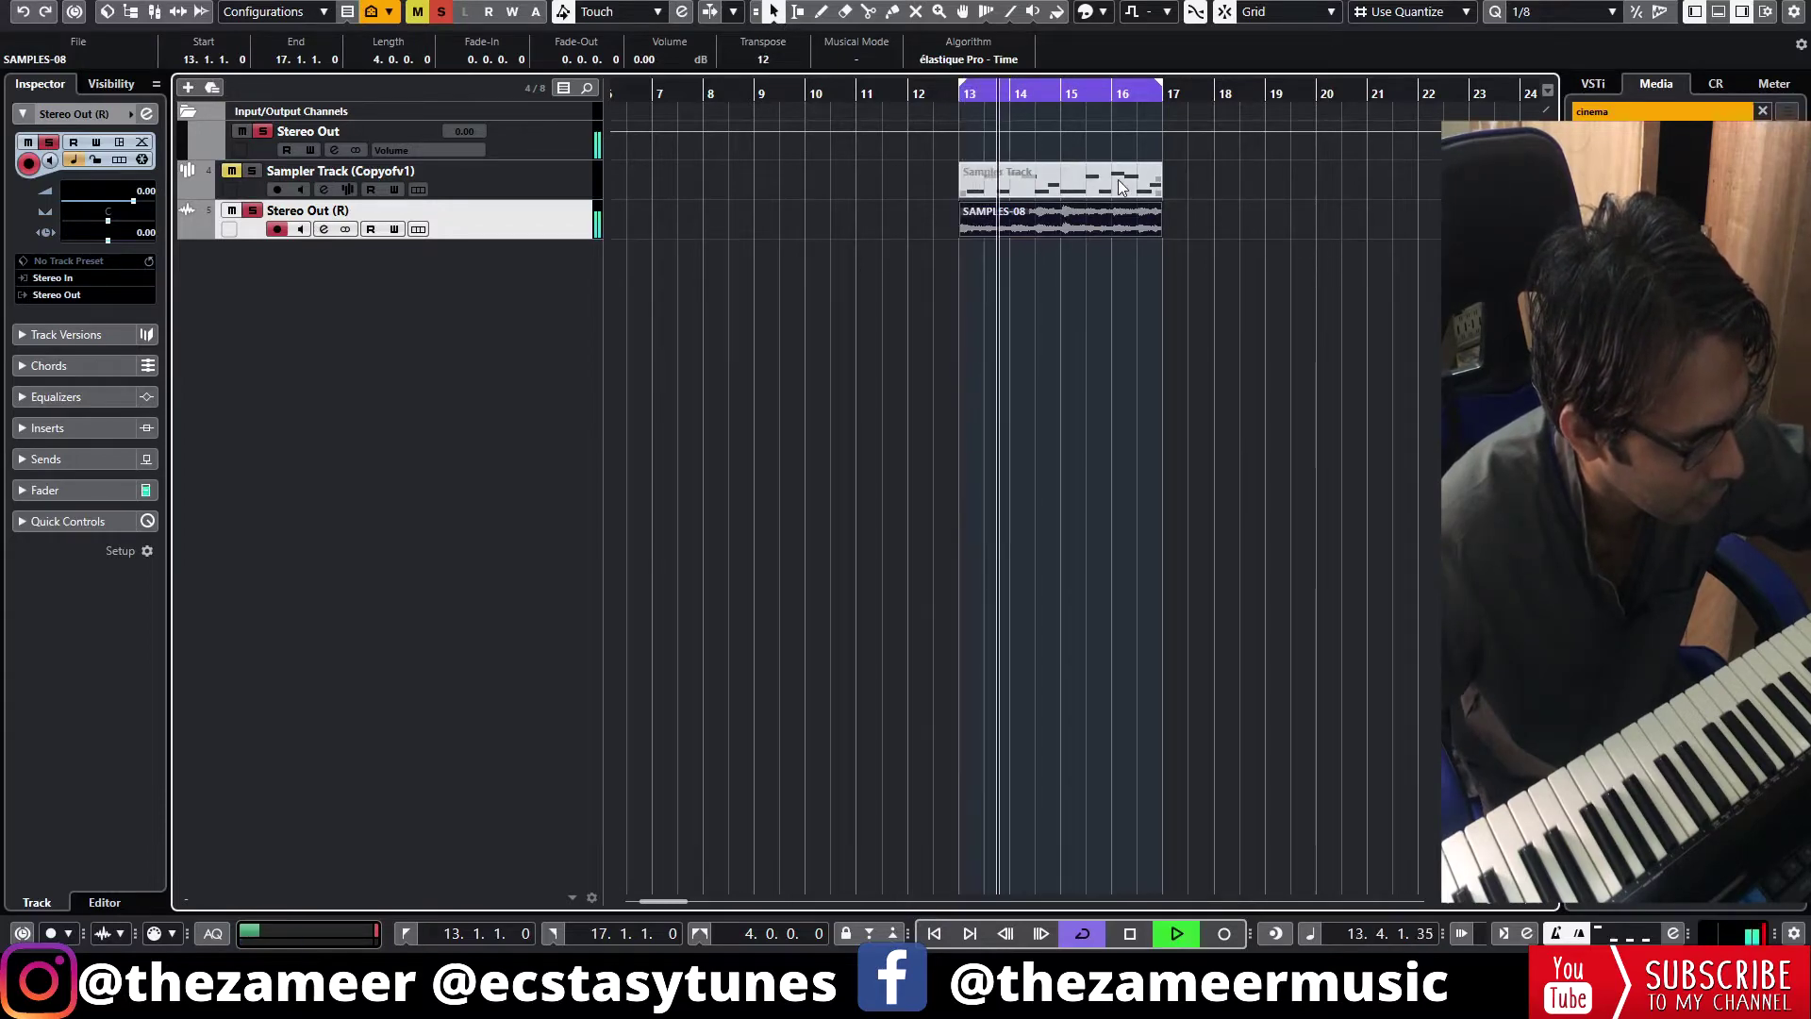
{"action": "left_click", "coordinate": [1118, 228]}
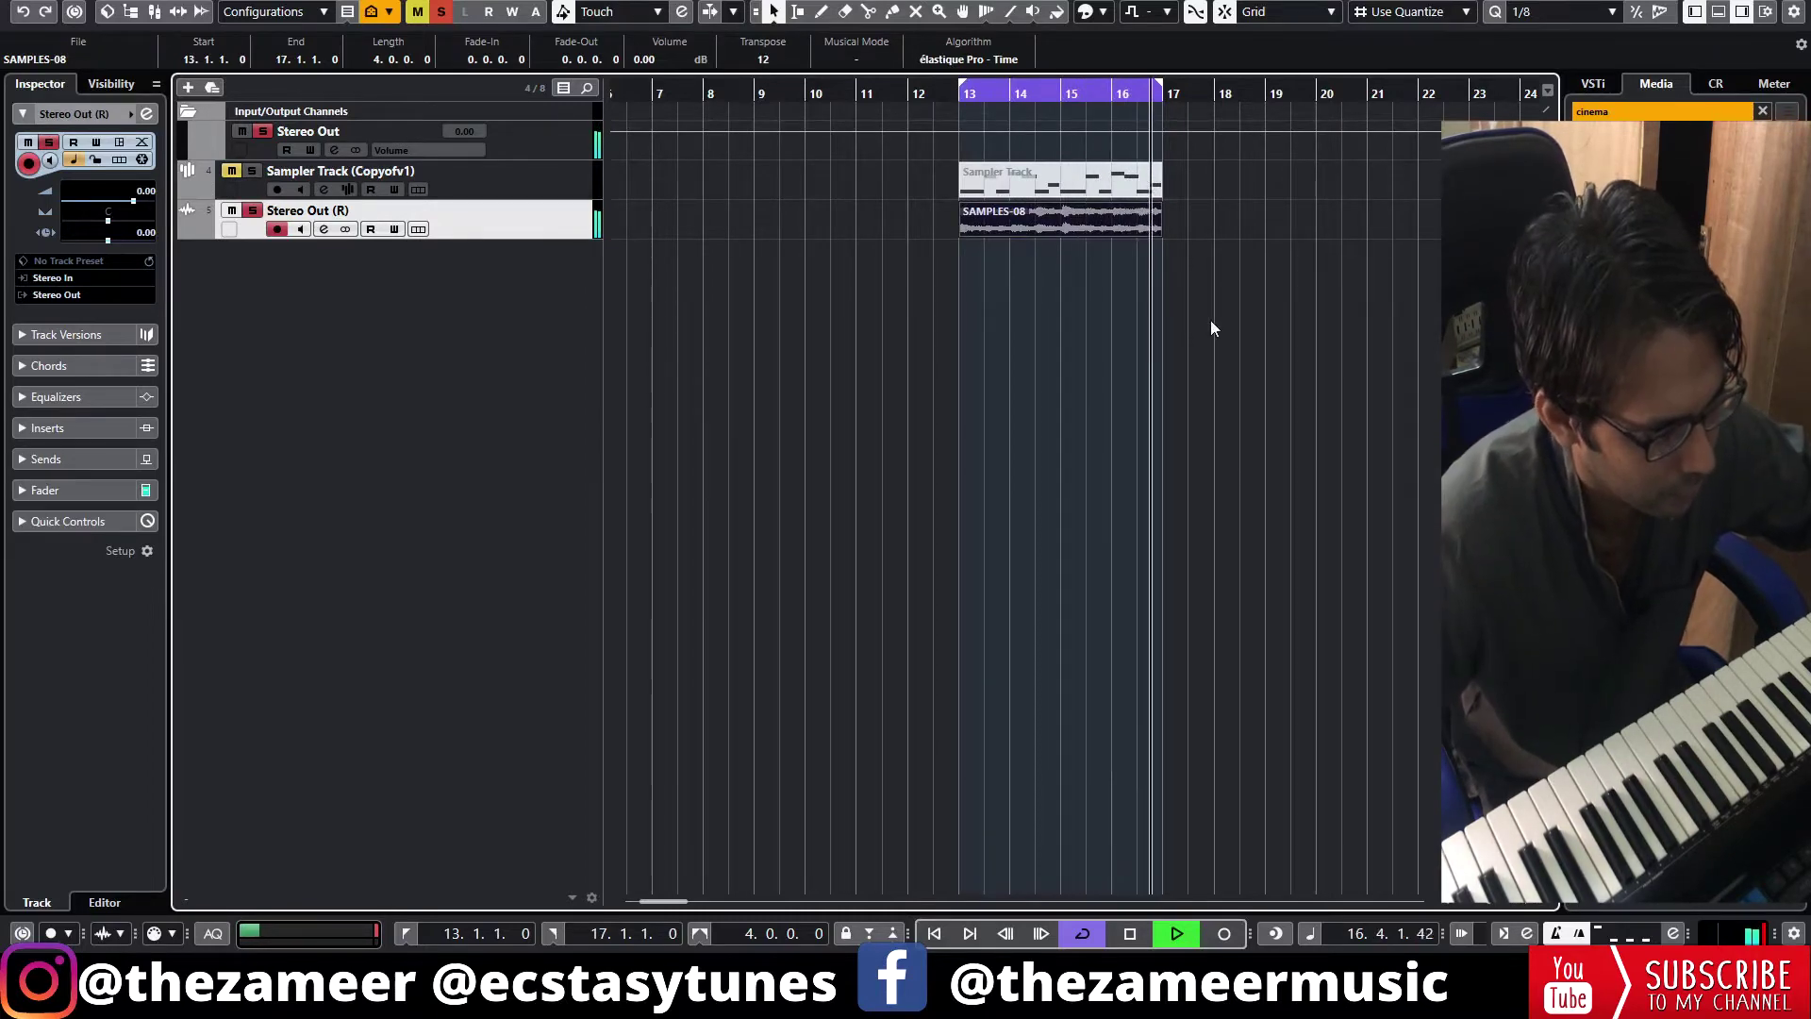
{"action": "key", "text": "space"}
- Duplicate the rendered event to bar 17, then set the original event's transposition to 0 and play it back
{"action": "left_click", "coordinate": [1036, 281]}
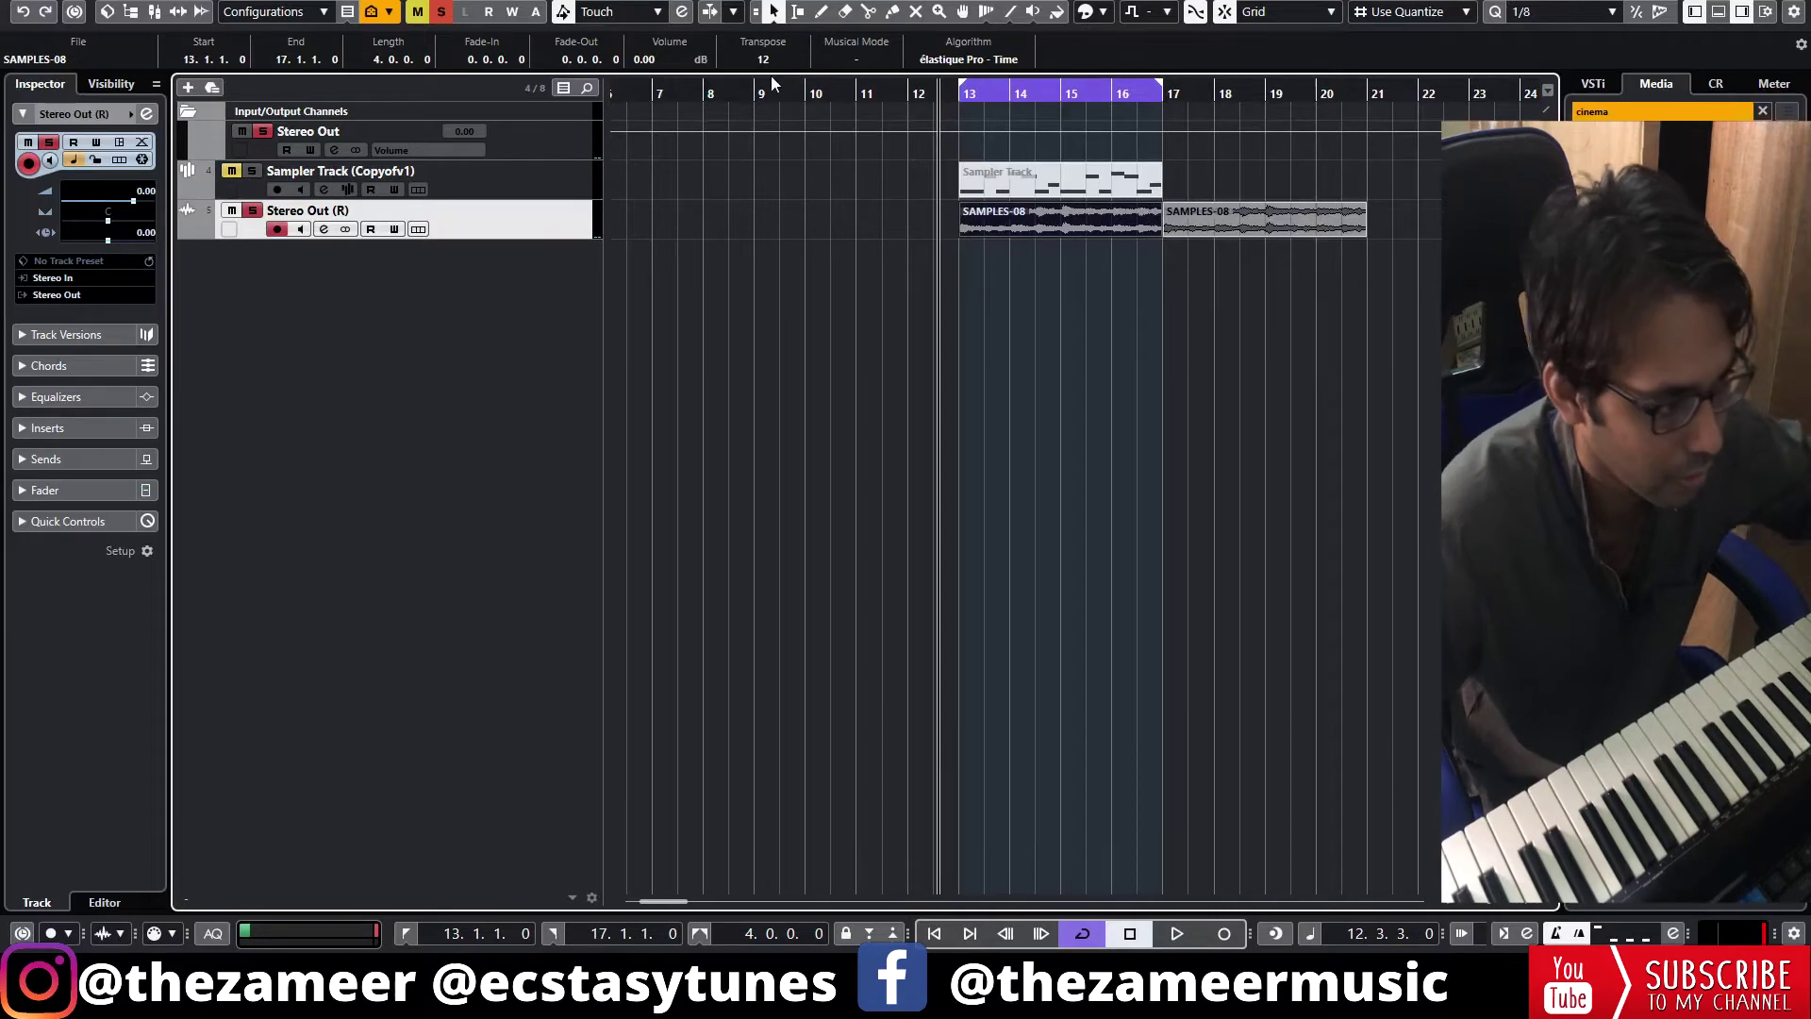
{"action": "type", "text": "0"}
{"action": "key", "text": "Return"}
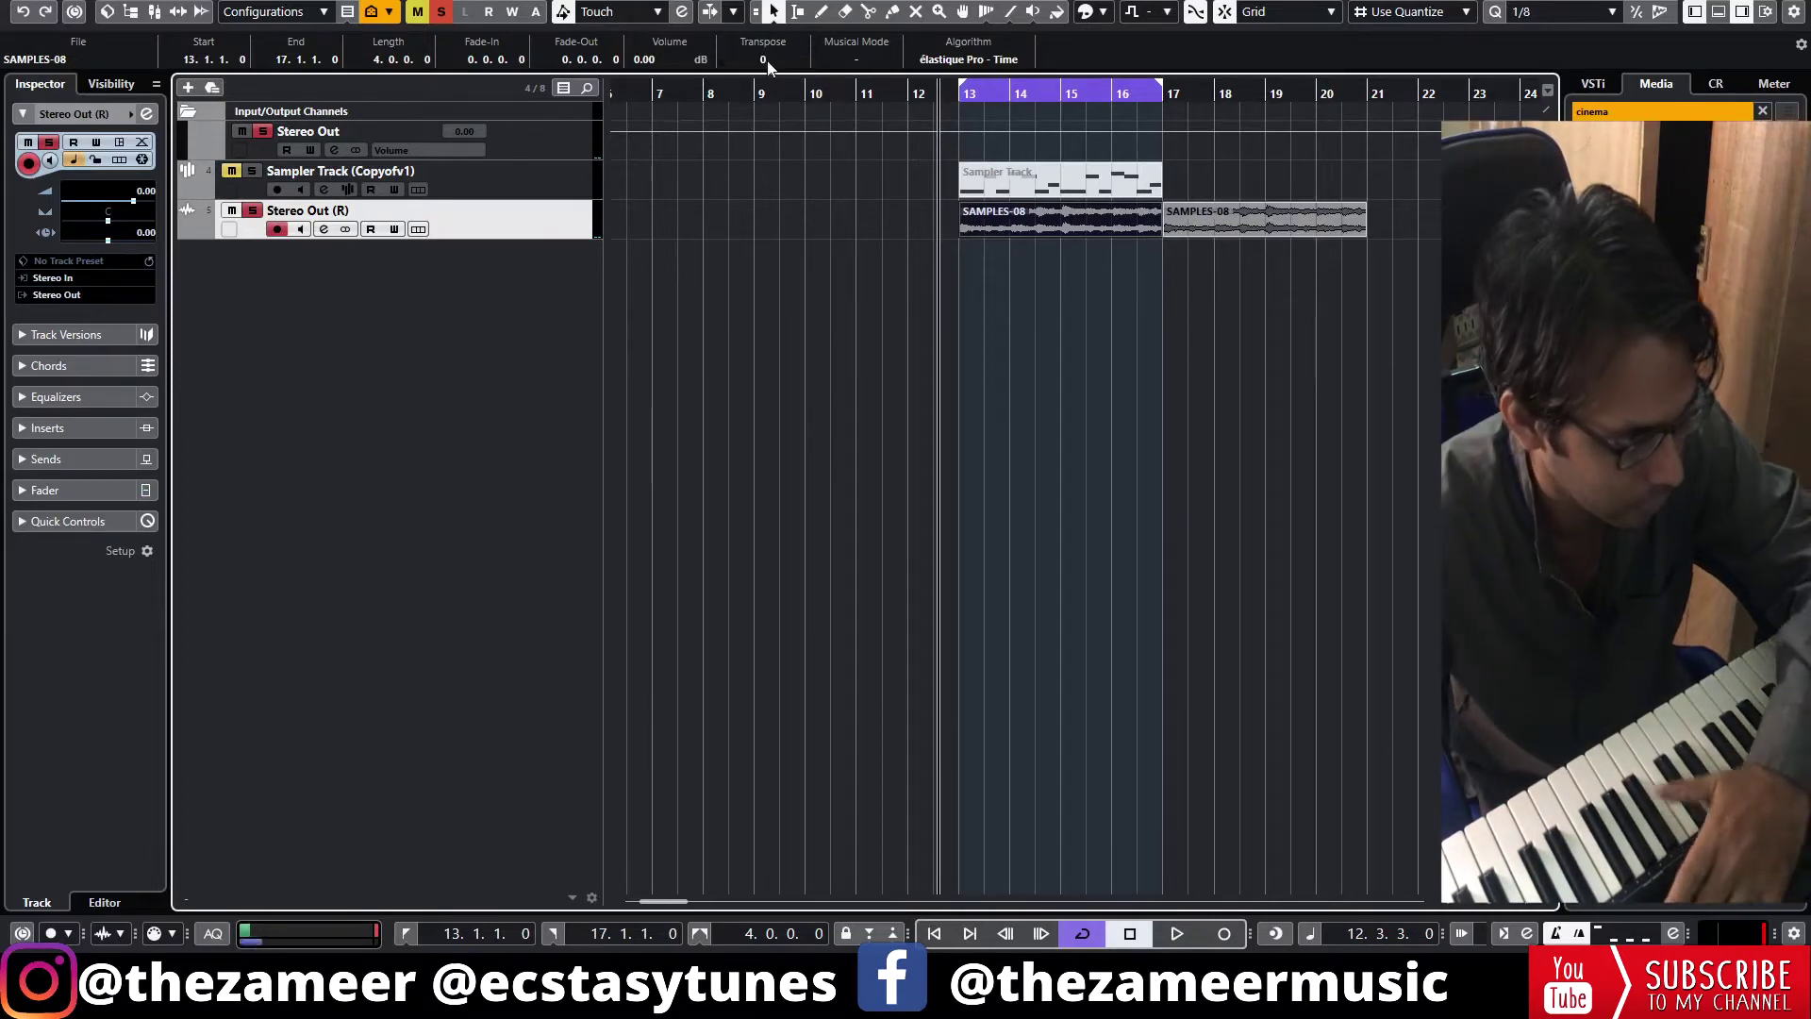
{"action": "key", "text": "space"}
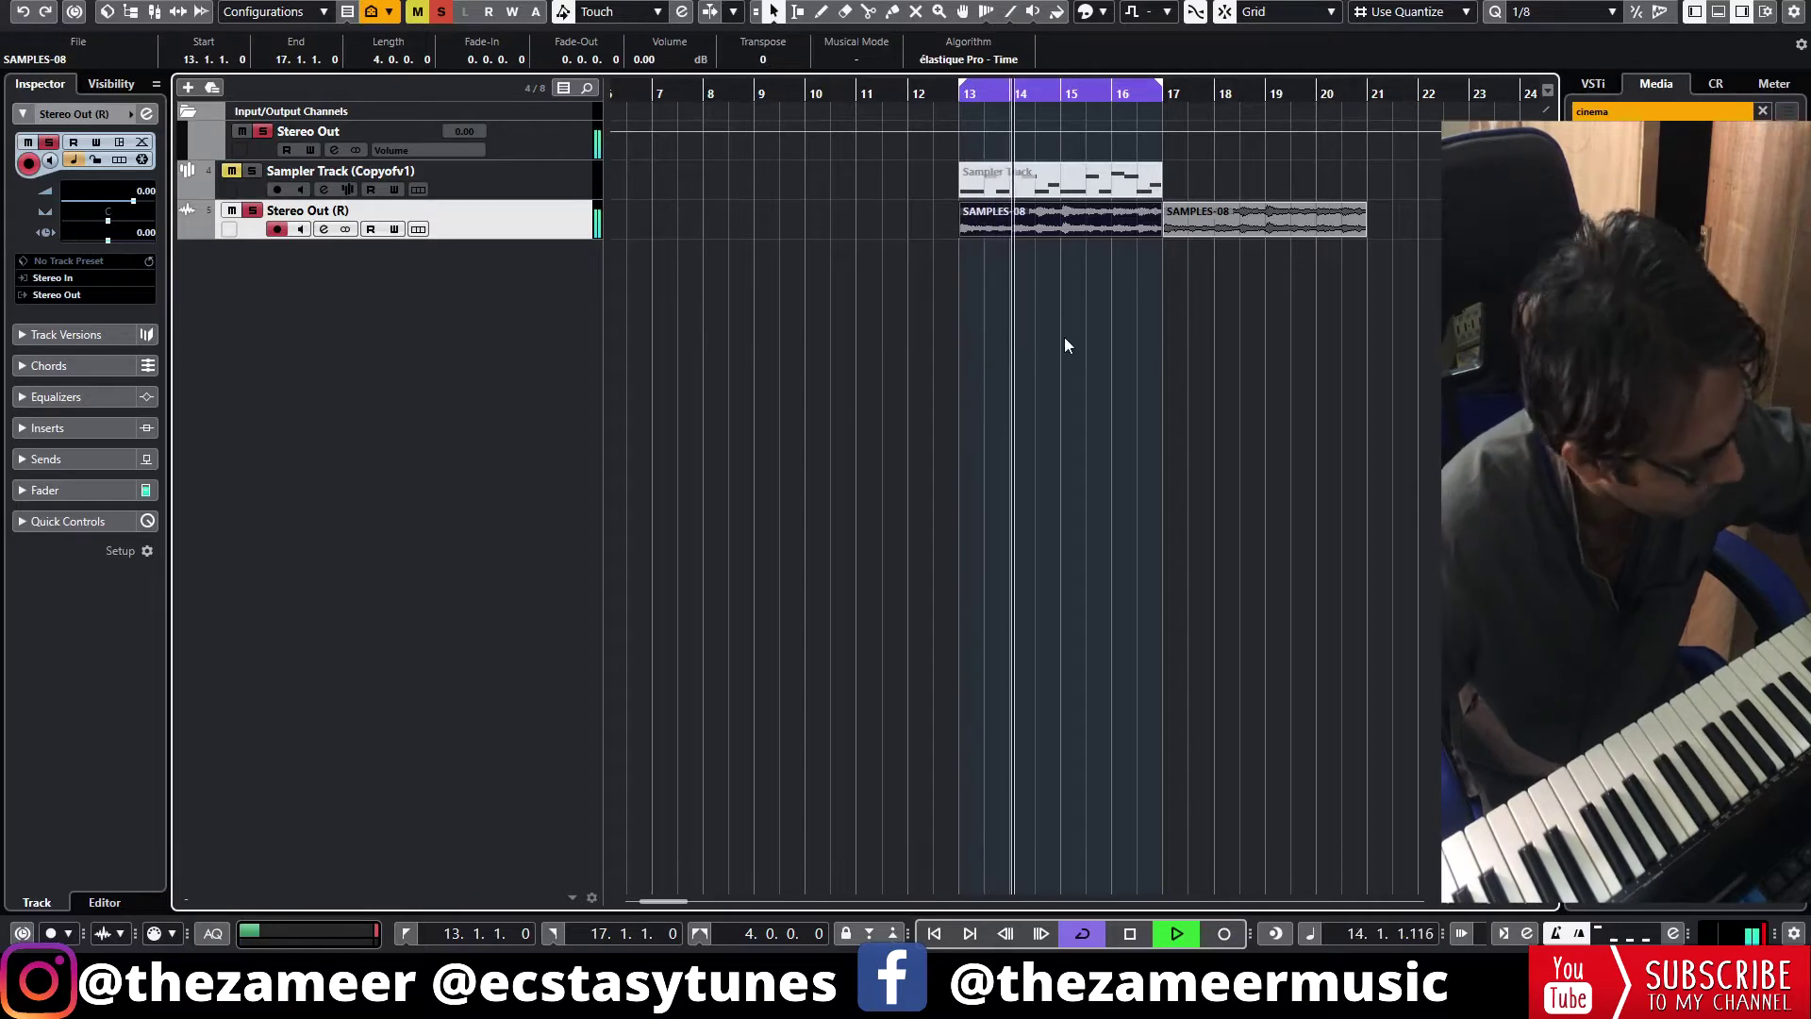
- Remove low frequencies from the Stereo Out (R) track with its channel EQ low-cut filter and audition the loop
{"action": "left_click", "coordinate": [323, 229]}
{"action": "left_click_drag", "start_coordinate": [551, 648], "coordinate": [593, 558]}
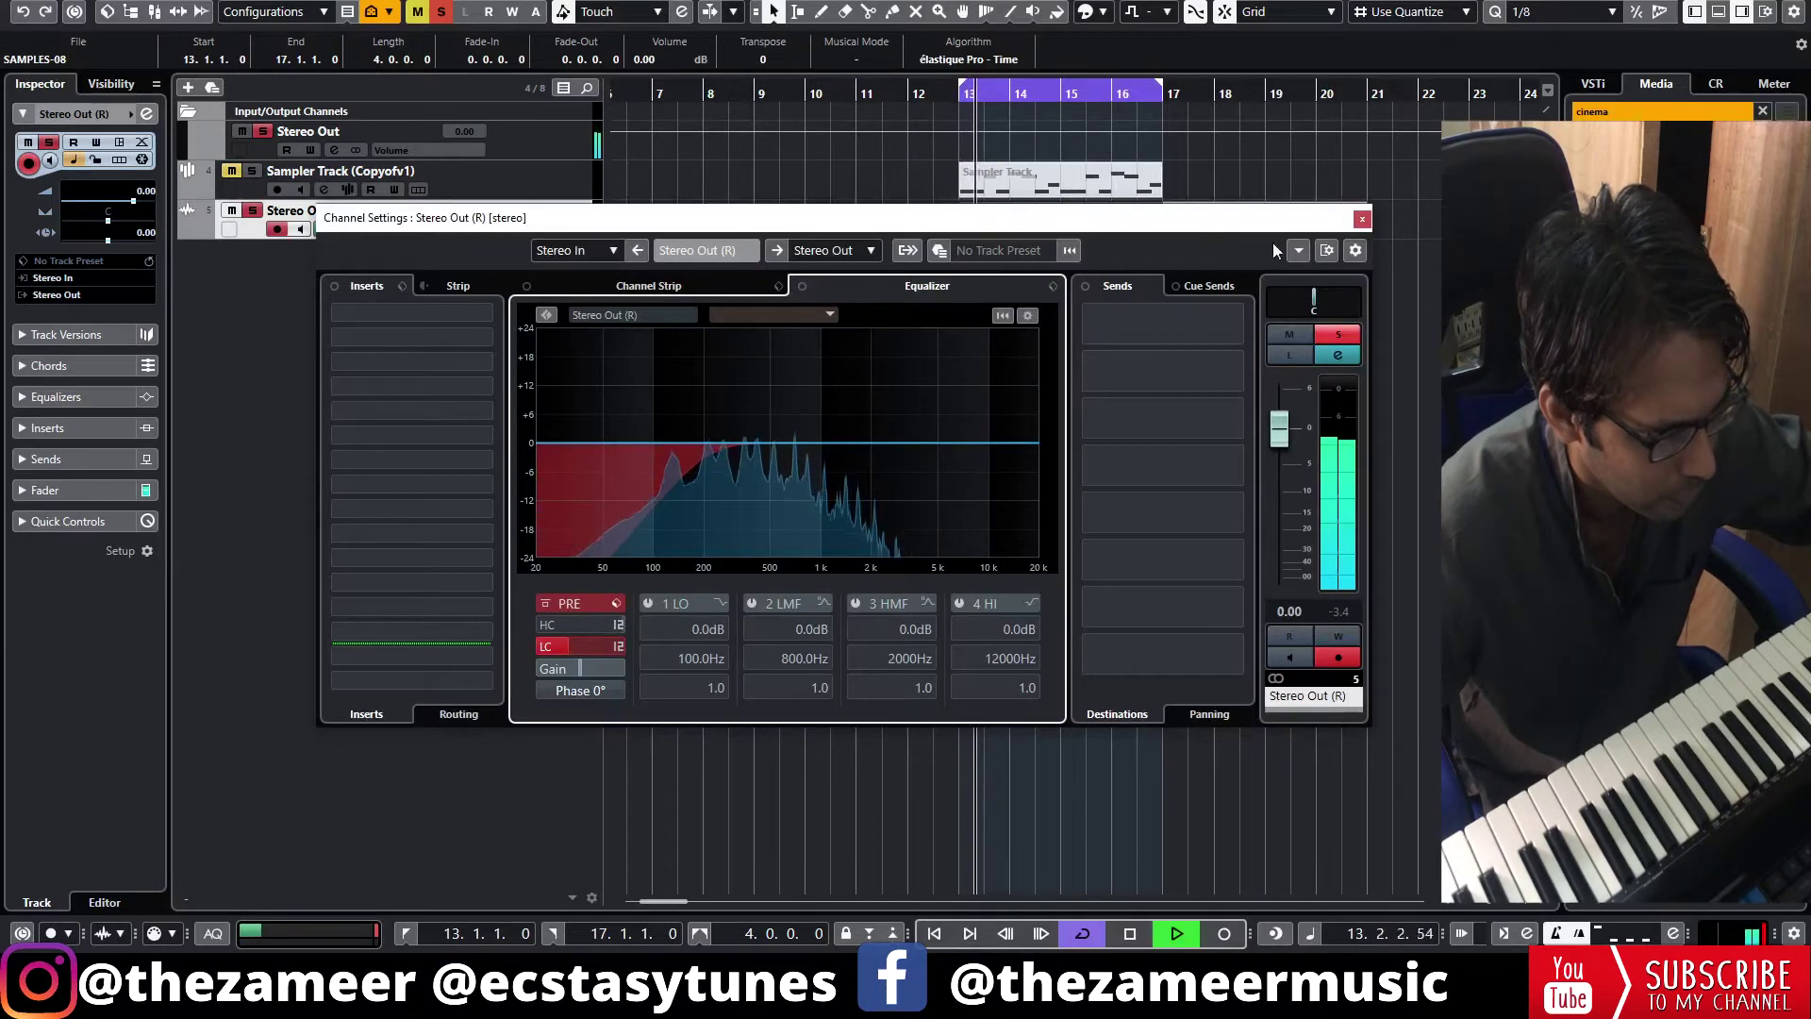
{"action": "left_click", "coordinate": [1361, 220]}
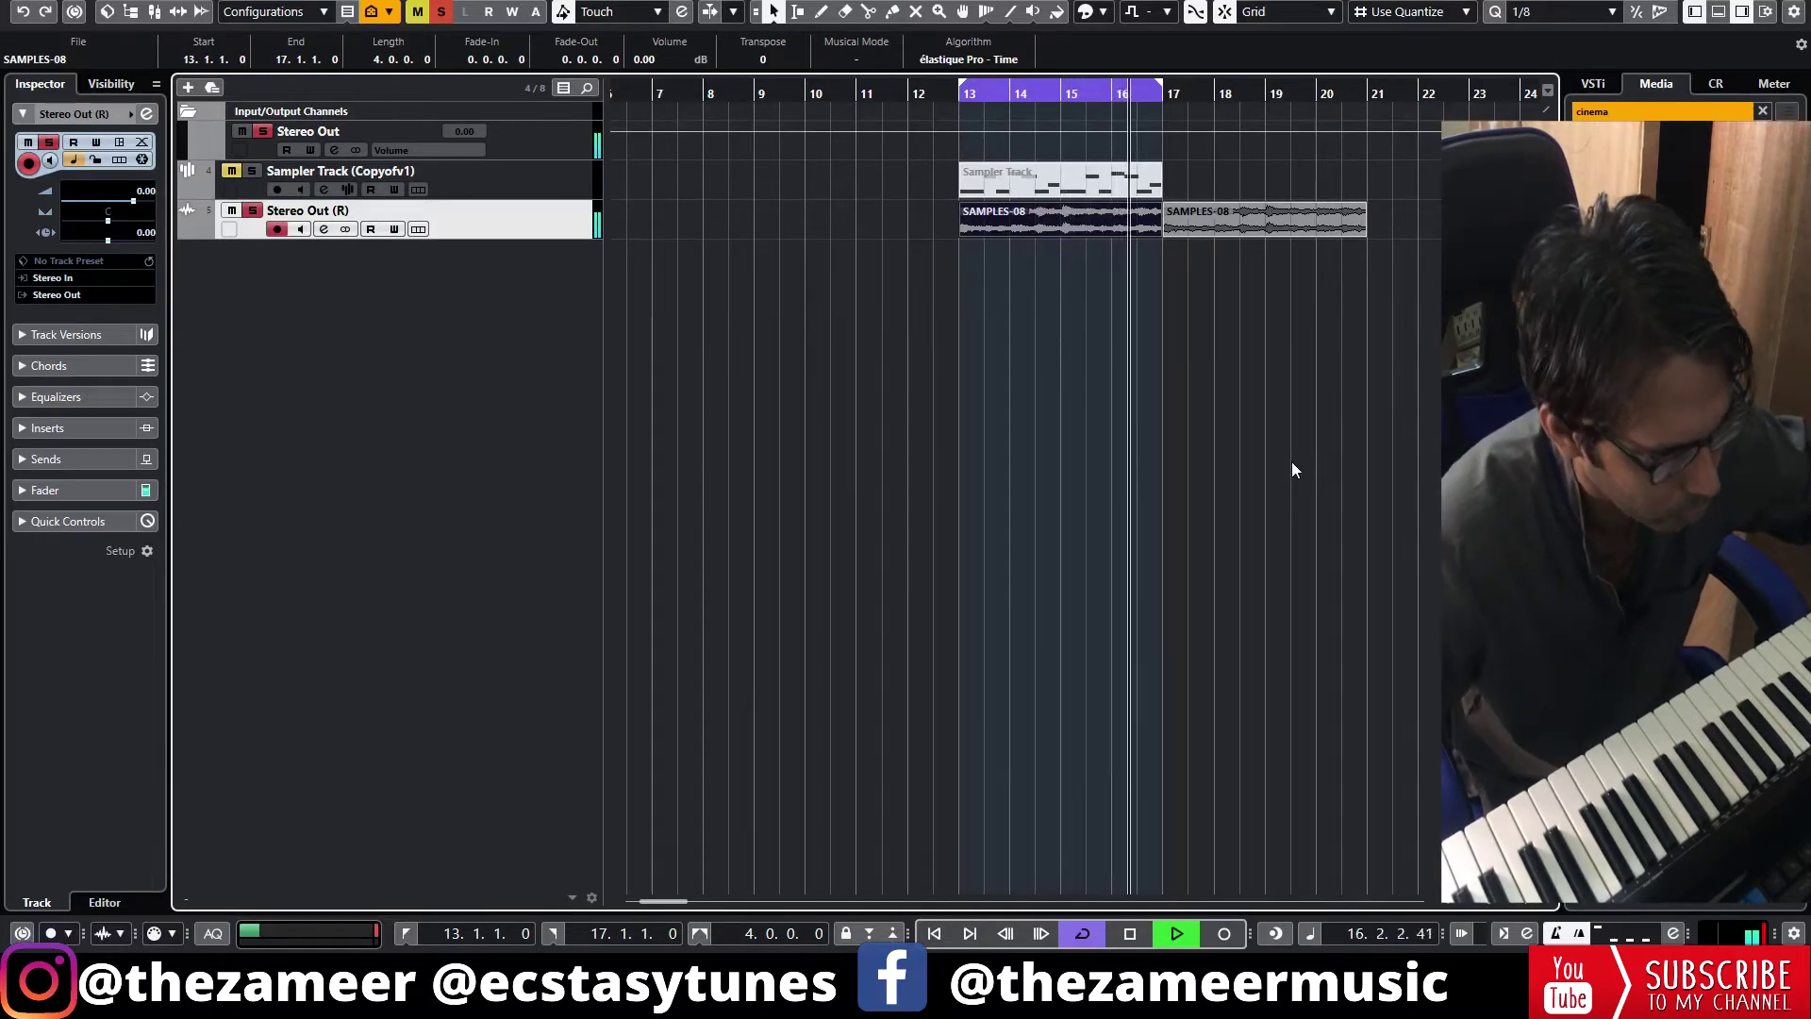
{"action": "key", "text": "space"}
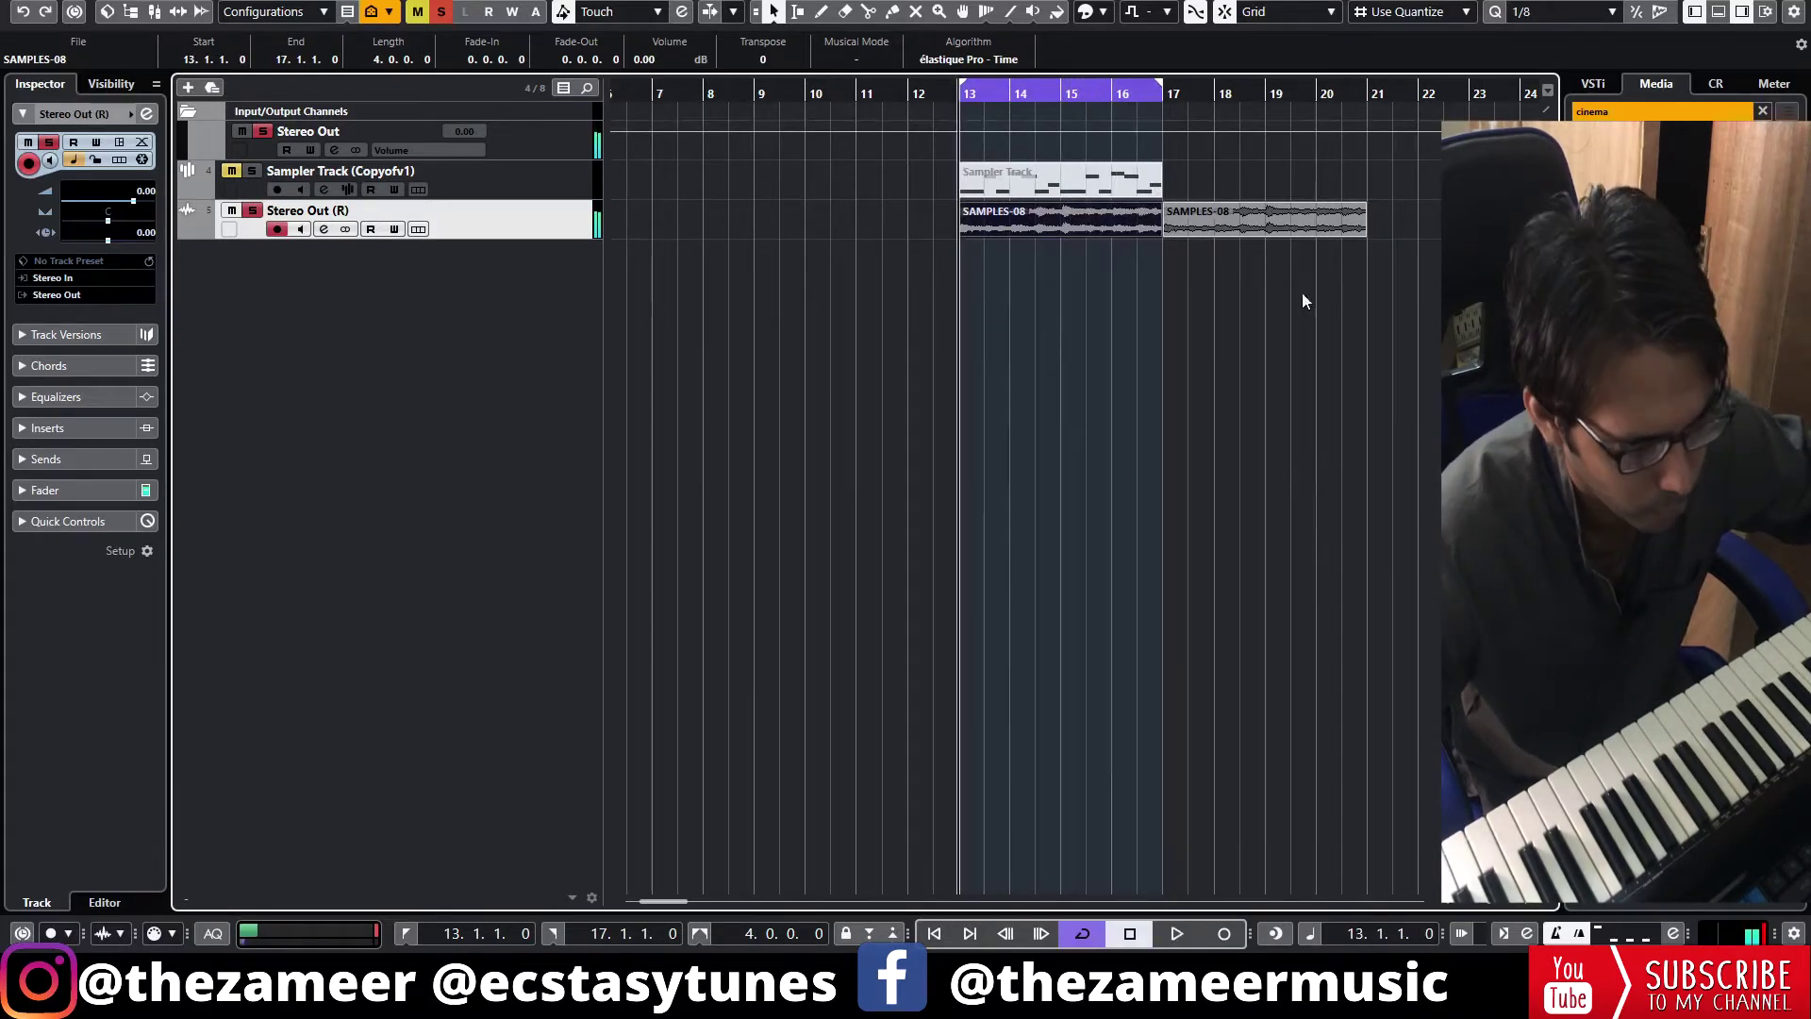
- Rename the rendered audio track Synth and move its first event from bar 13 to bar 1
{"action": "left_click", "coordinate": [908, 255]}
{"action": "left_click_drag", "start_coordinate": [1036, 232], "coordinate": [667, 242]}
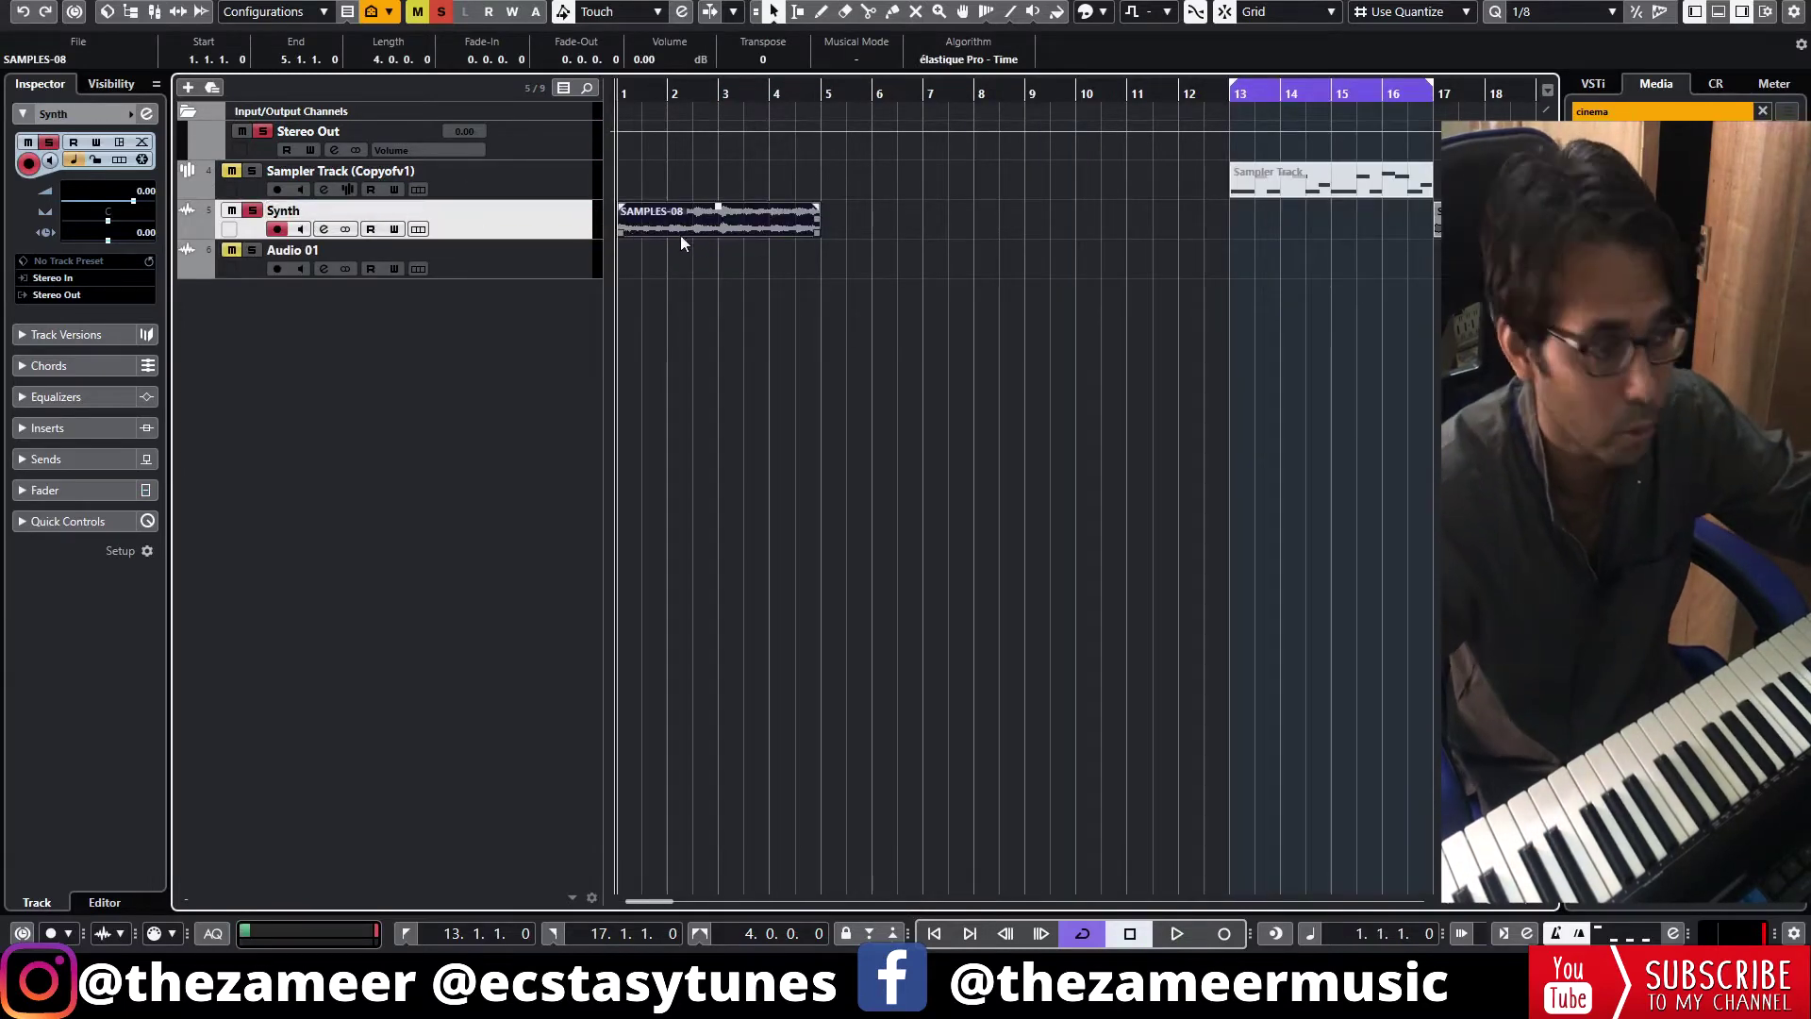
- Color the Synth track and its audio events magenta
{"action": "left_click", "coordinate": [749, 331]}
{"action": "left_click", "coordinate": [701, 210]}
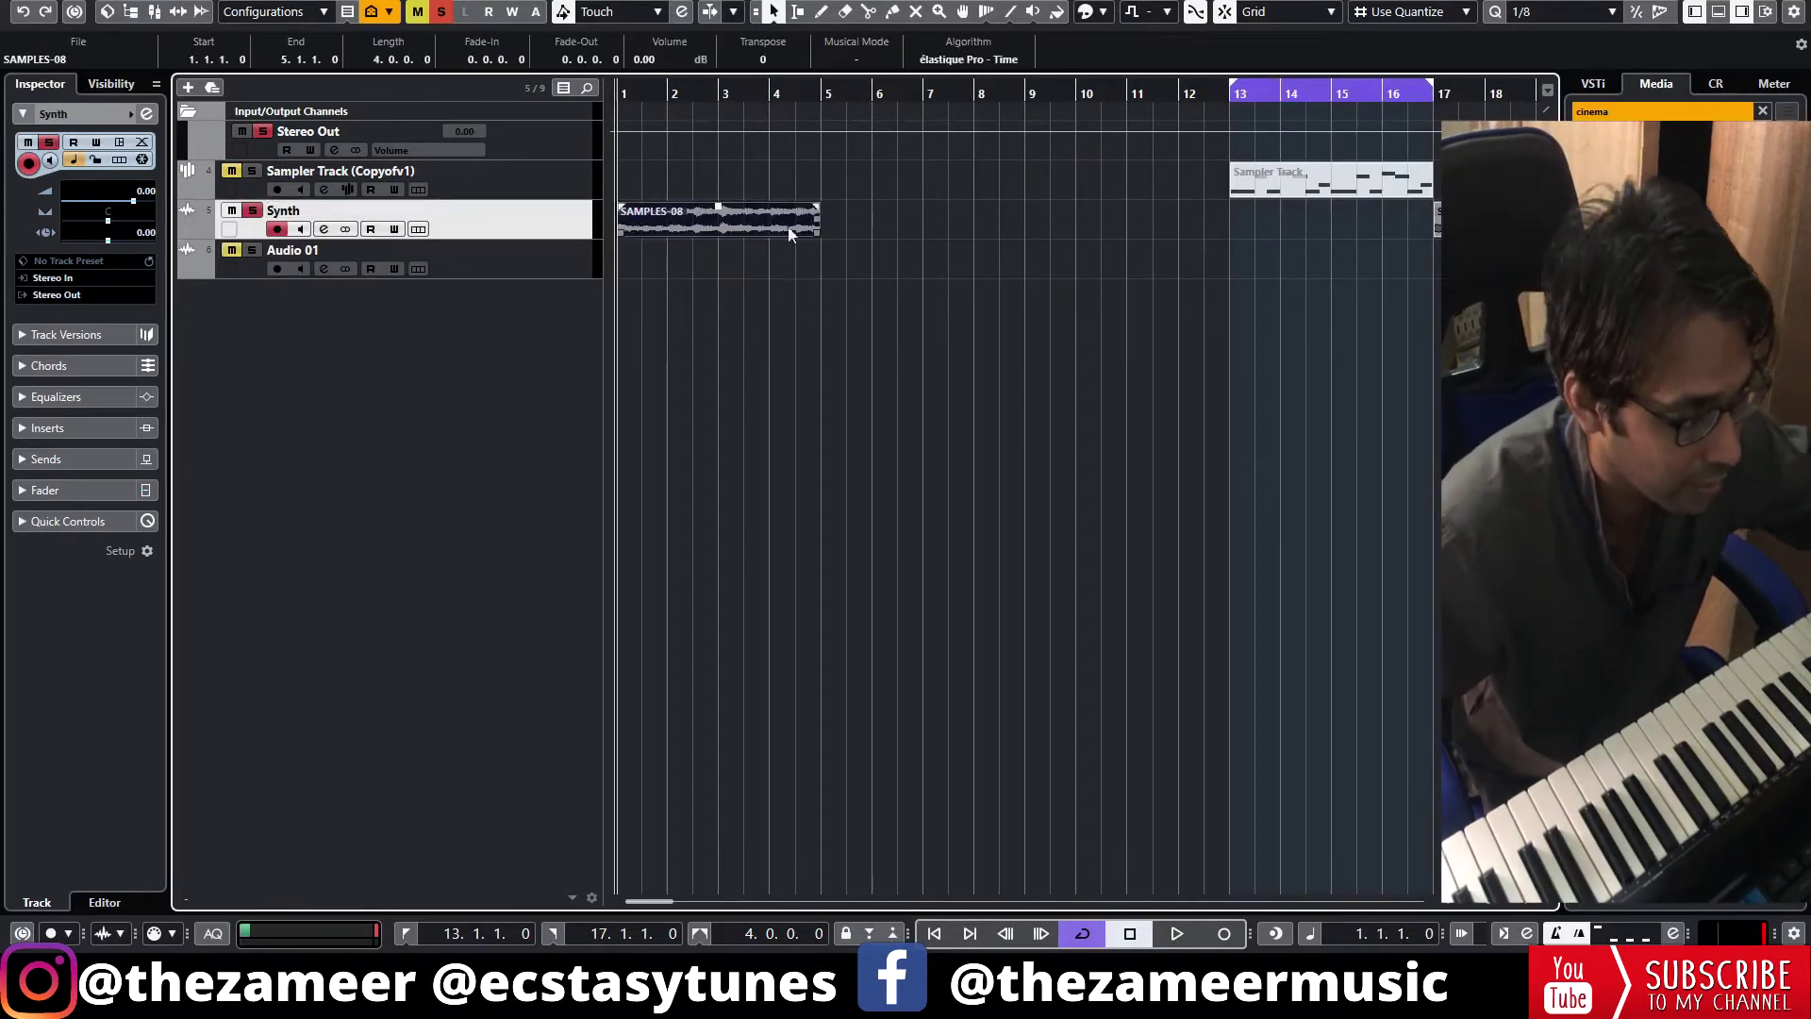
{"action": "left_click", "coordinate": [669, 260]}
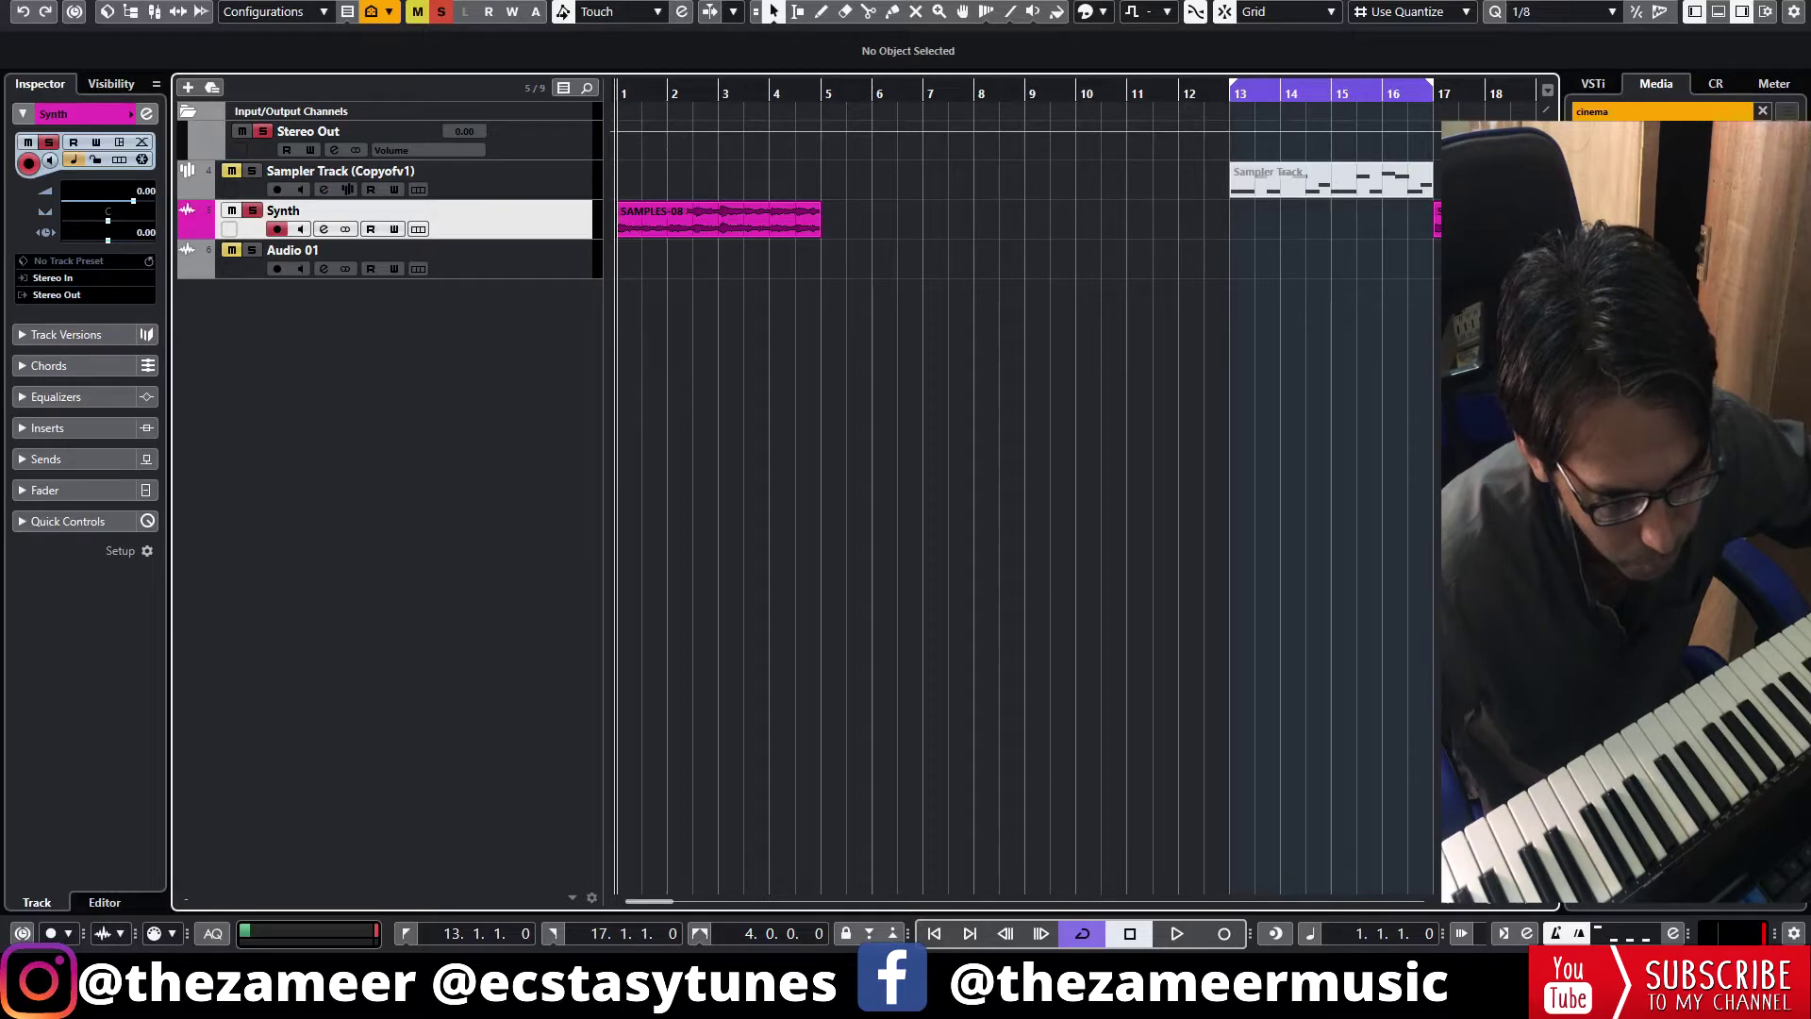
- Audition the Cinema percussion samples and create a sampler track from Cinema - Percussion 14
{"action": "left_click", "coordinate": [1698, 587]}
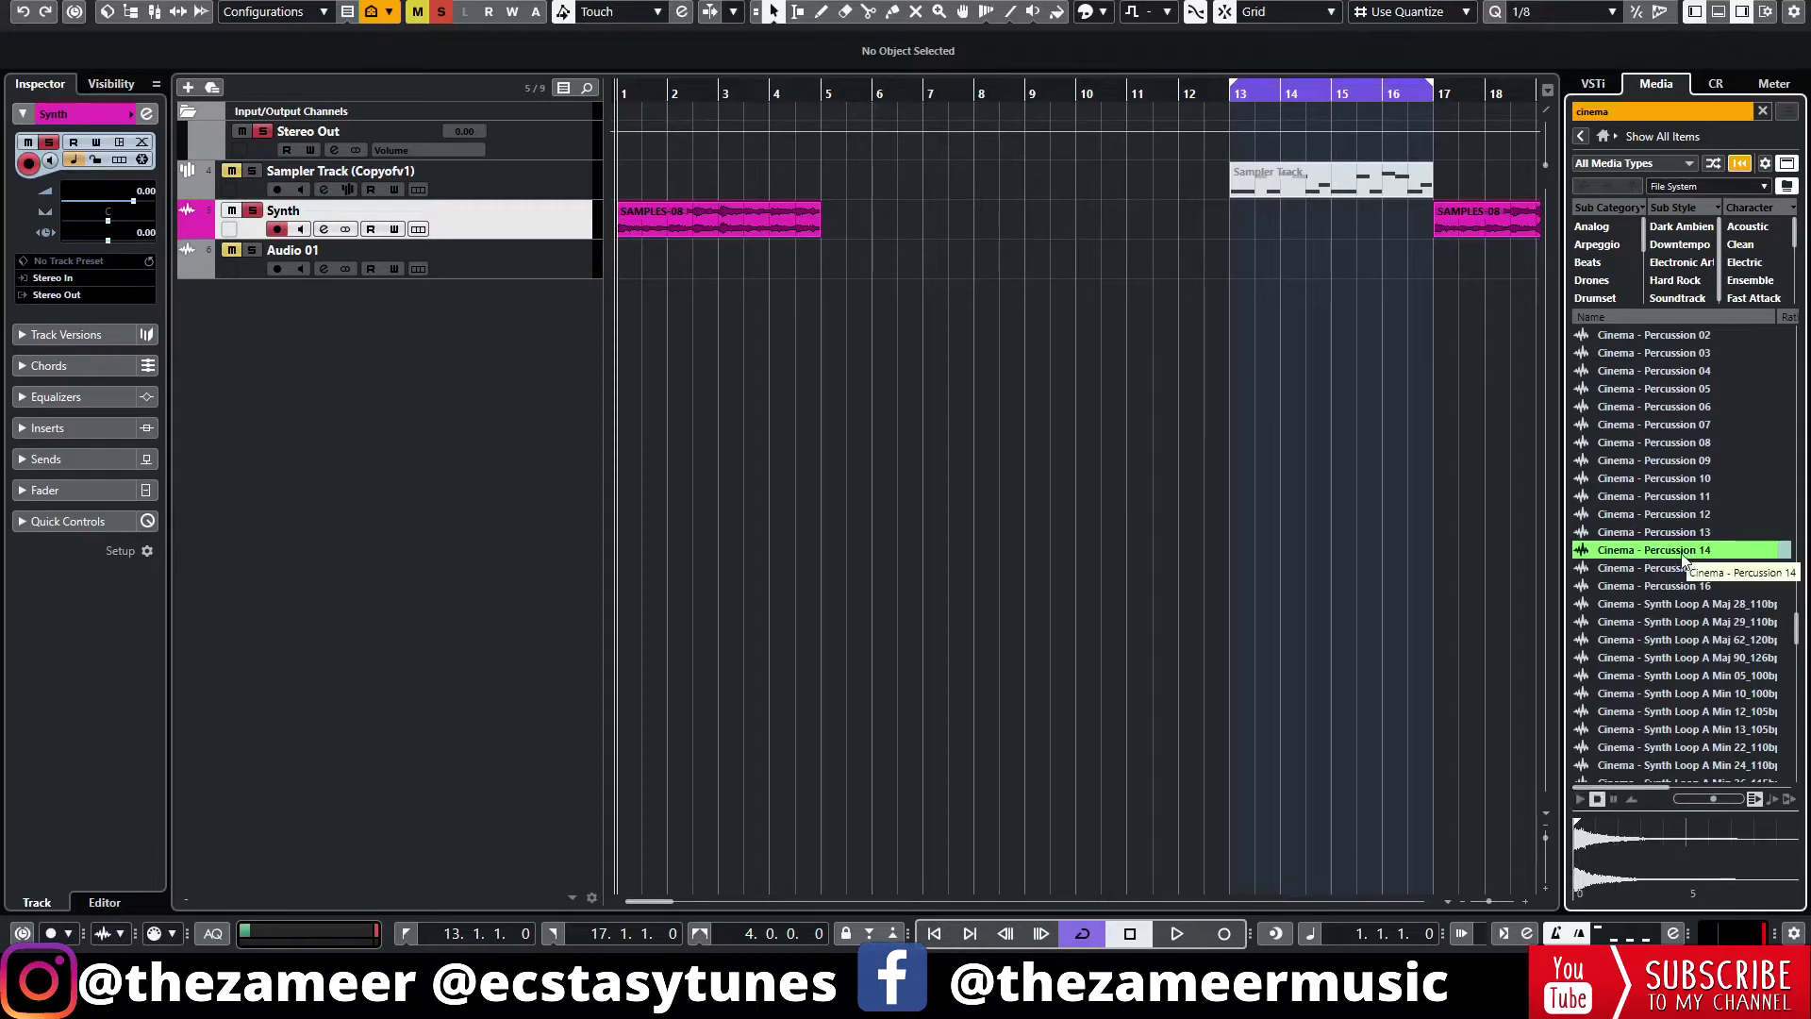
{"action": "right_click", "coordinate": [1683, 560]}
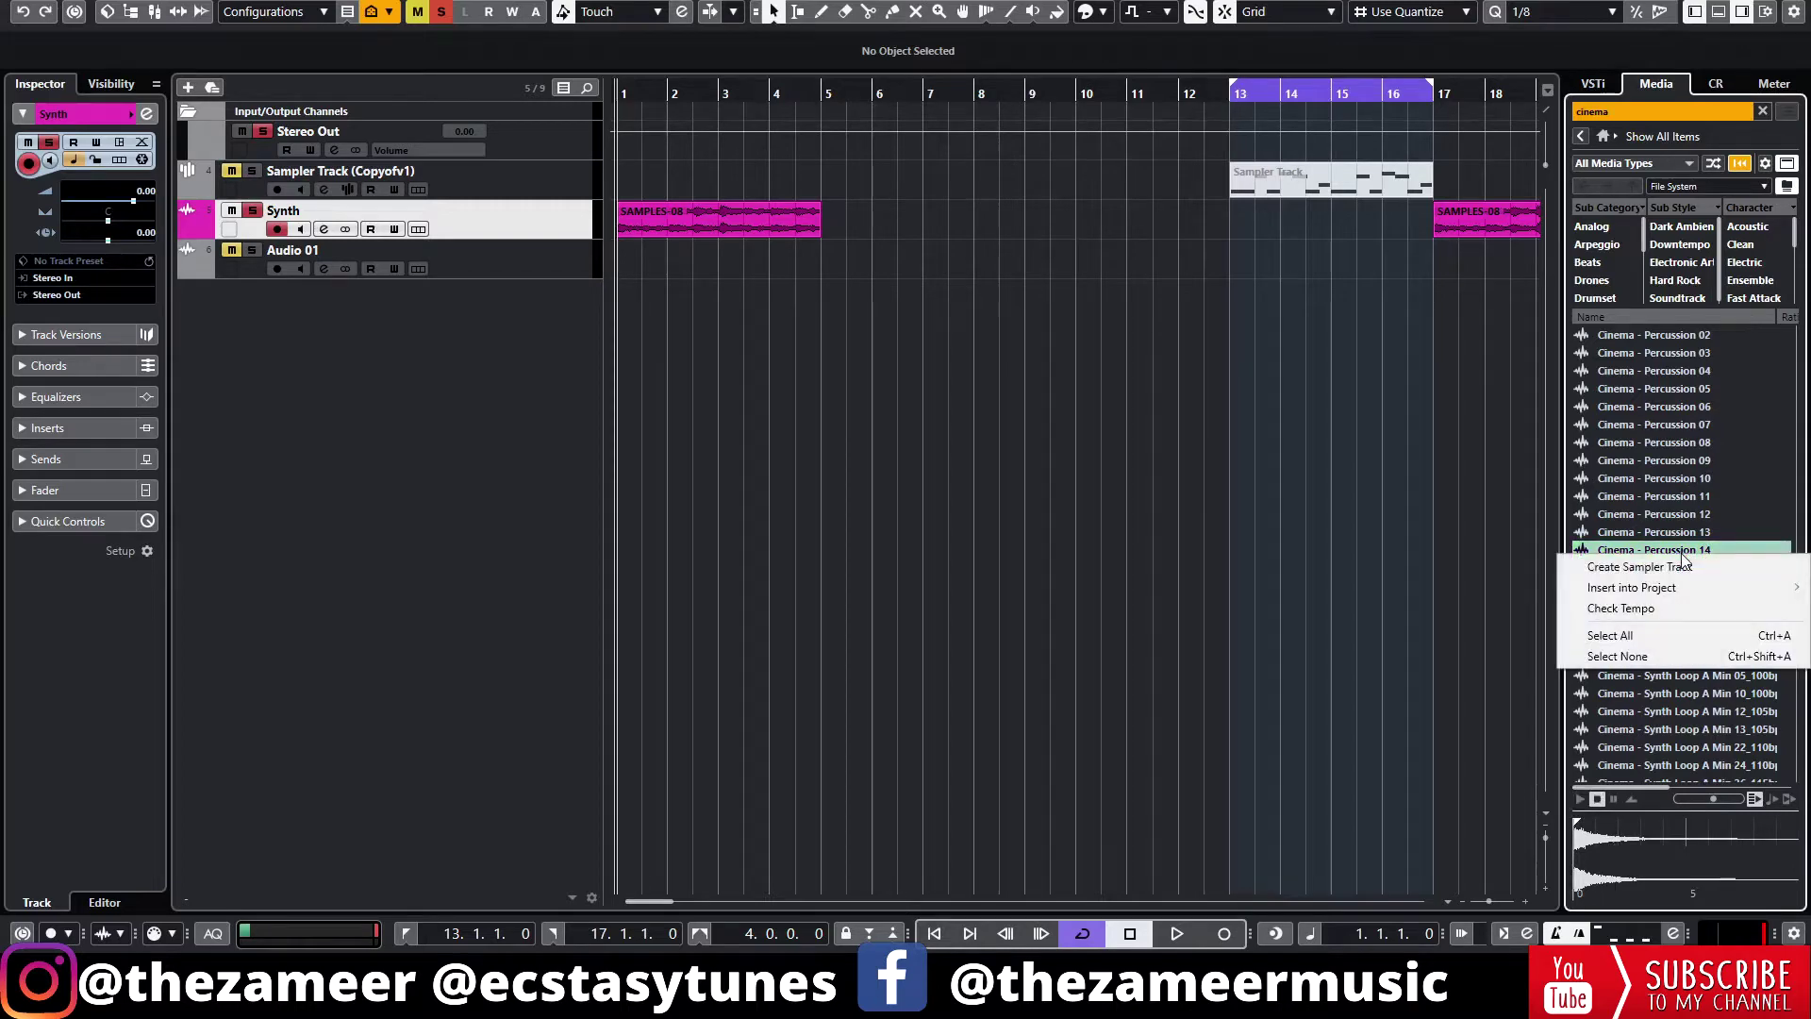
{"action": "left_click", "coordinate": [1605, 571]}
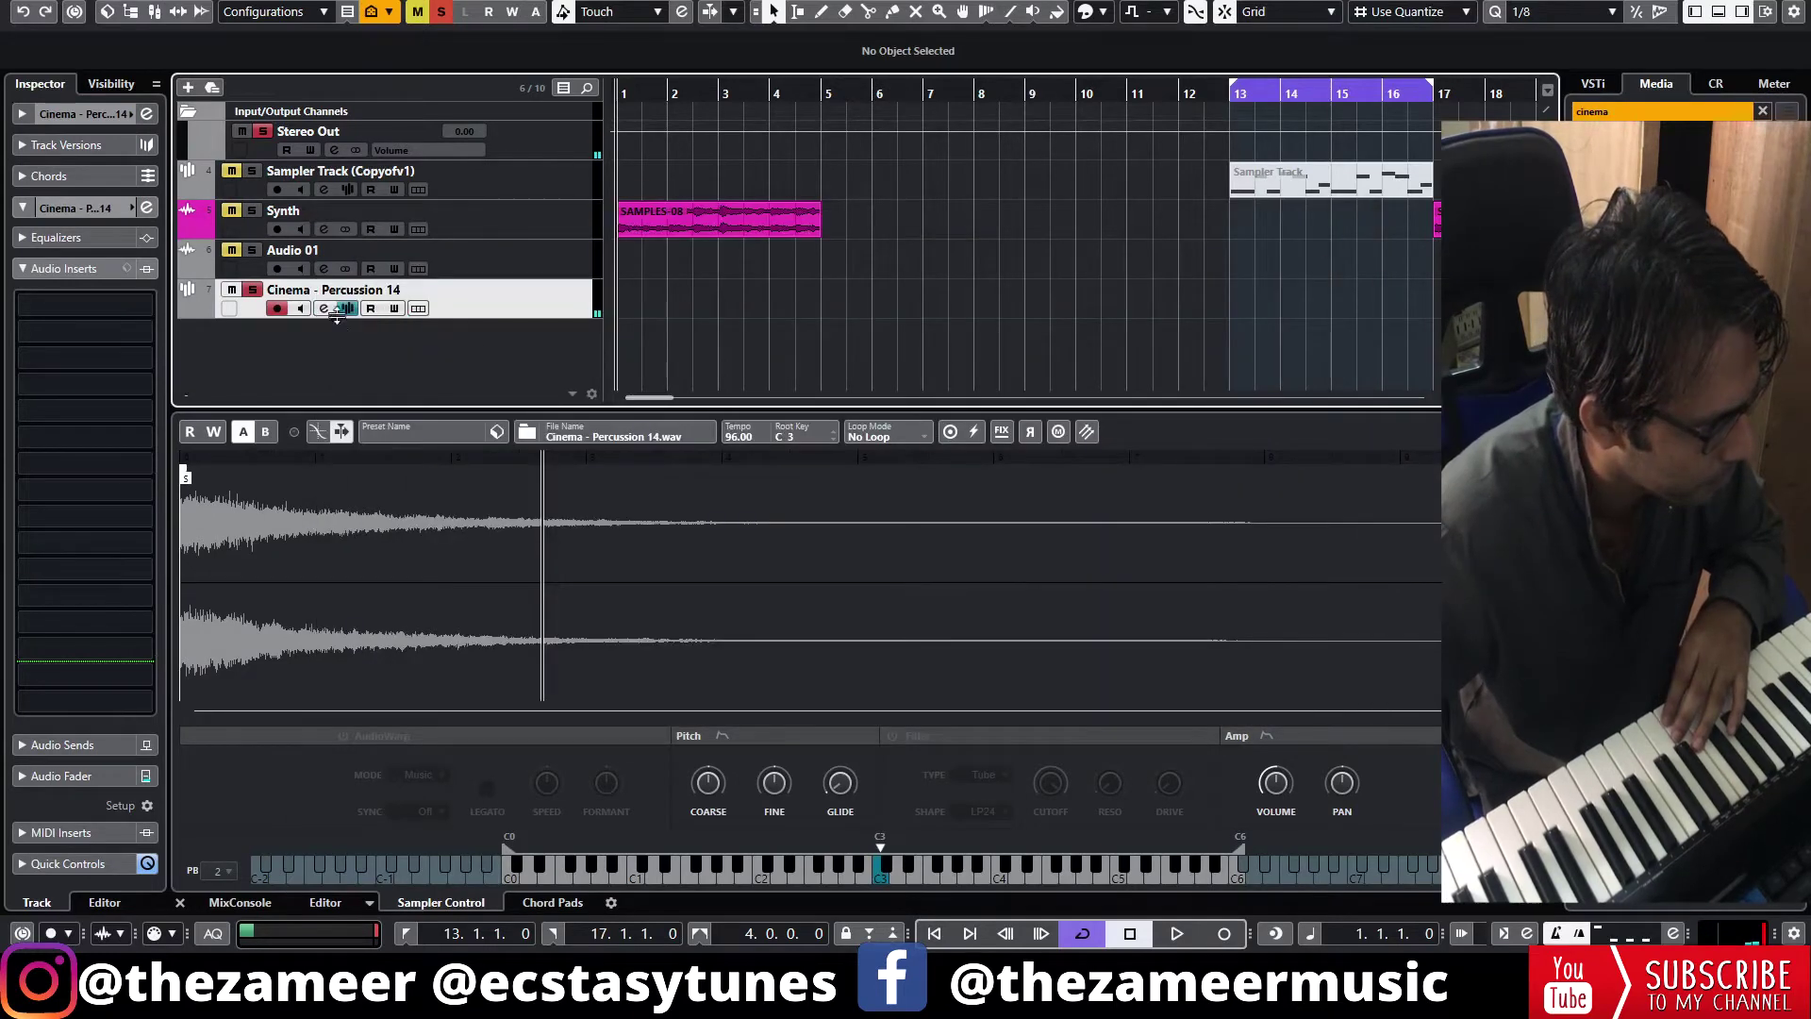
- Try a low-cut filter with a 48 dB slope on the Cinema - Percussion 14 channel
{"action": "left_click", "coordinate": [324, 309]}
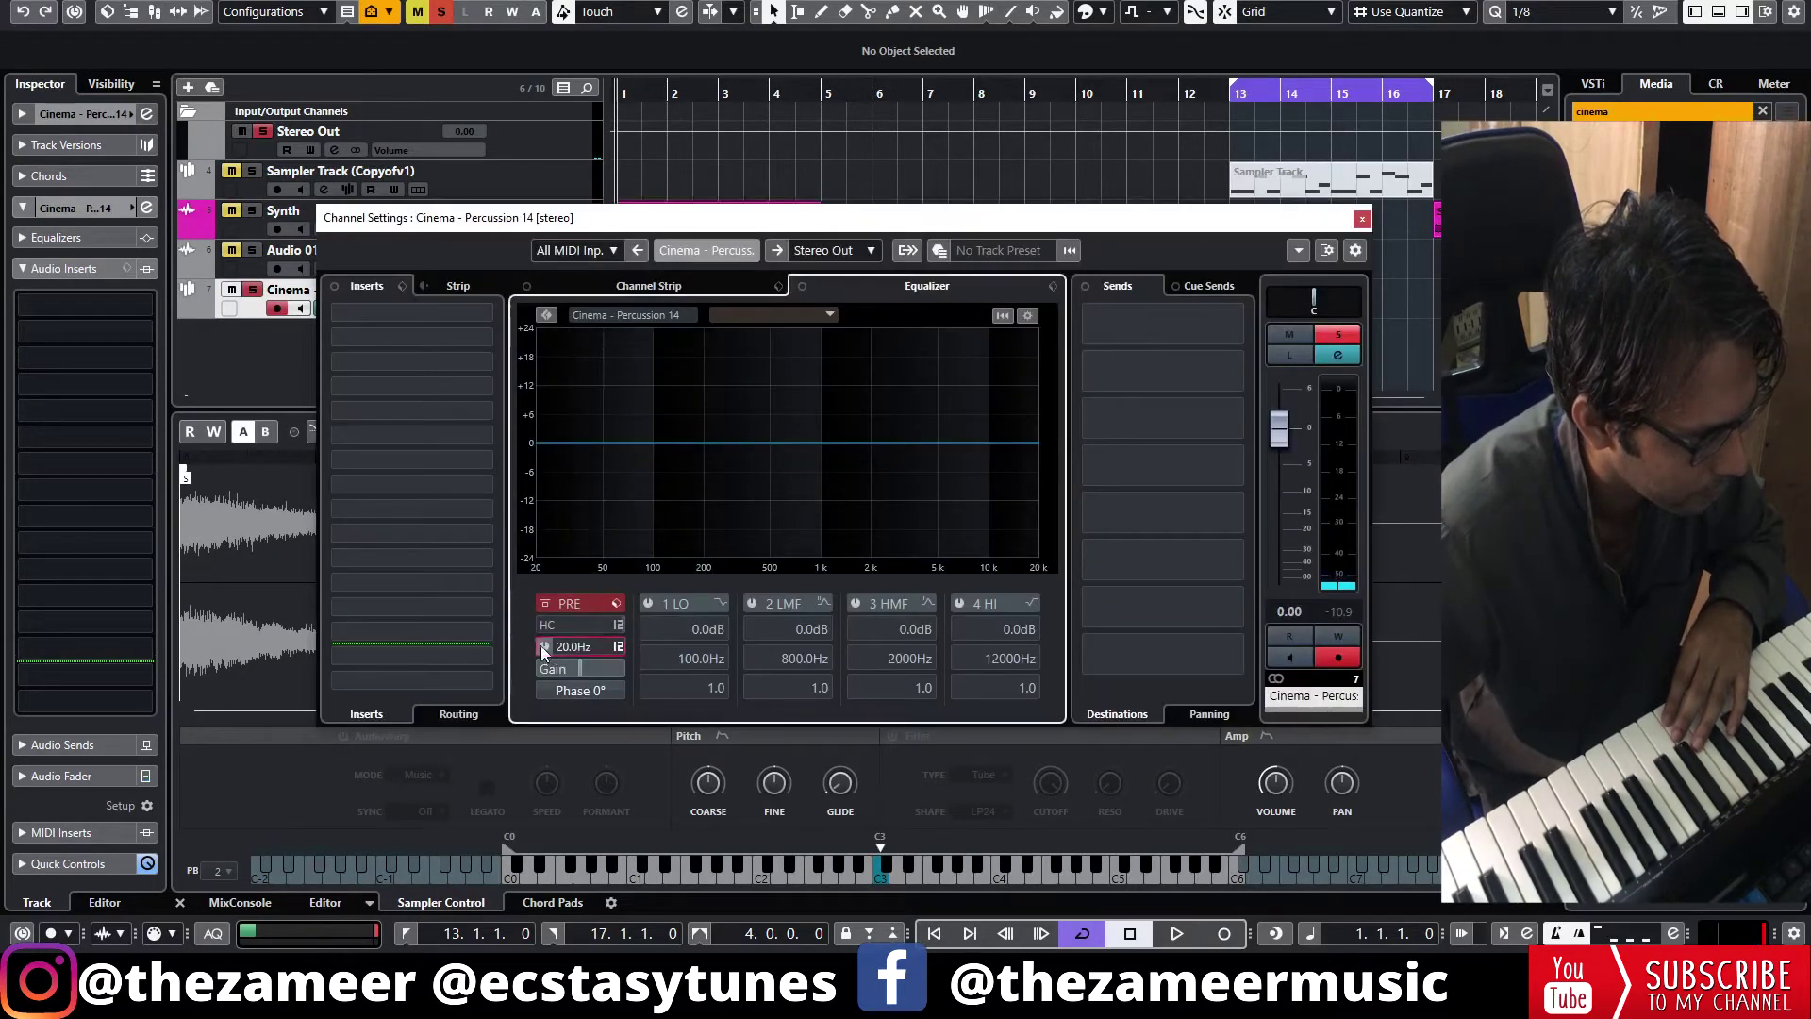
{"action": "left_click_drag", "start_coordinate": [602, 560], "coordinate": [652, 509]}
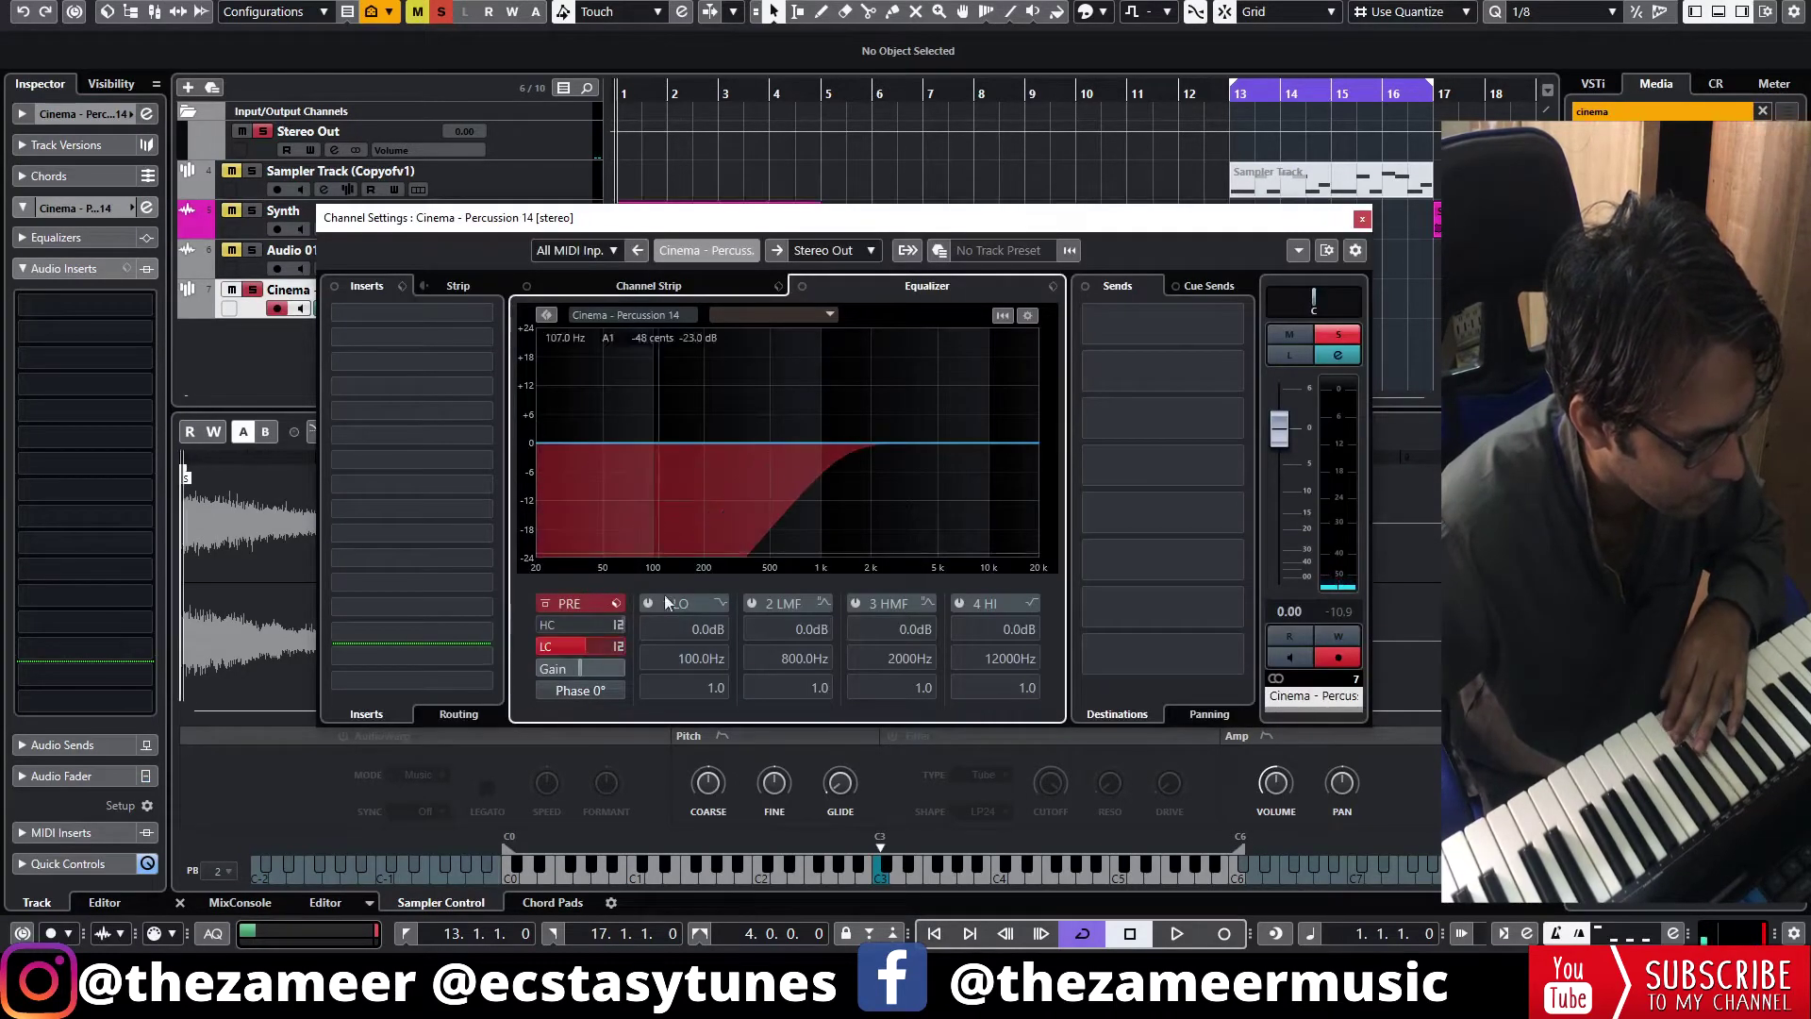
{"action": "left_click", "coordinate": [619, 647]}
{"action": "left_click", "coordinate": [679, 745]}
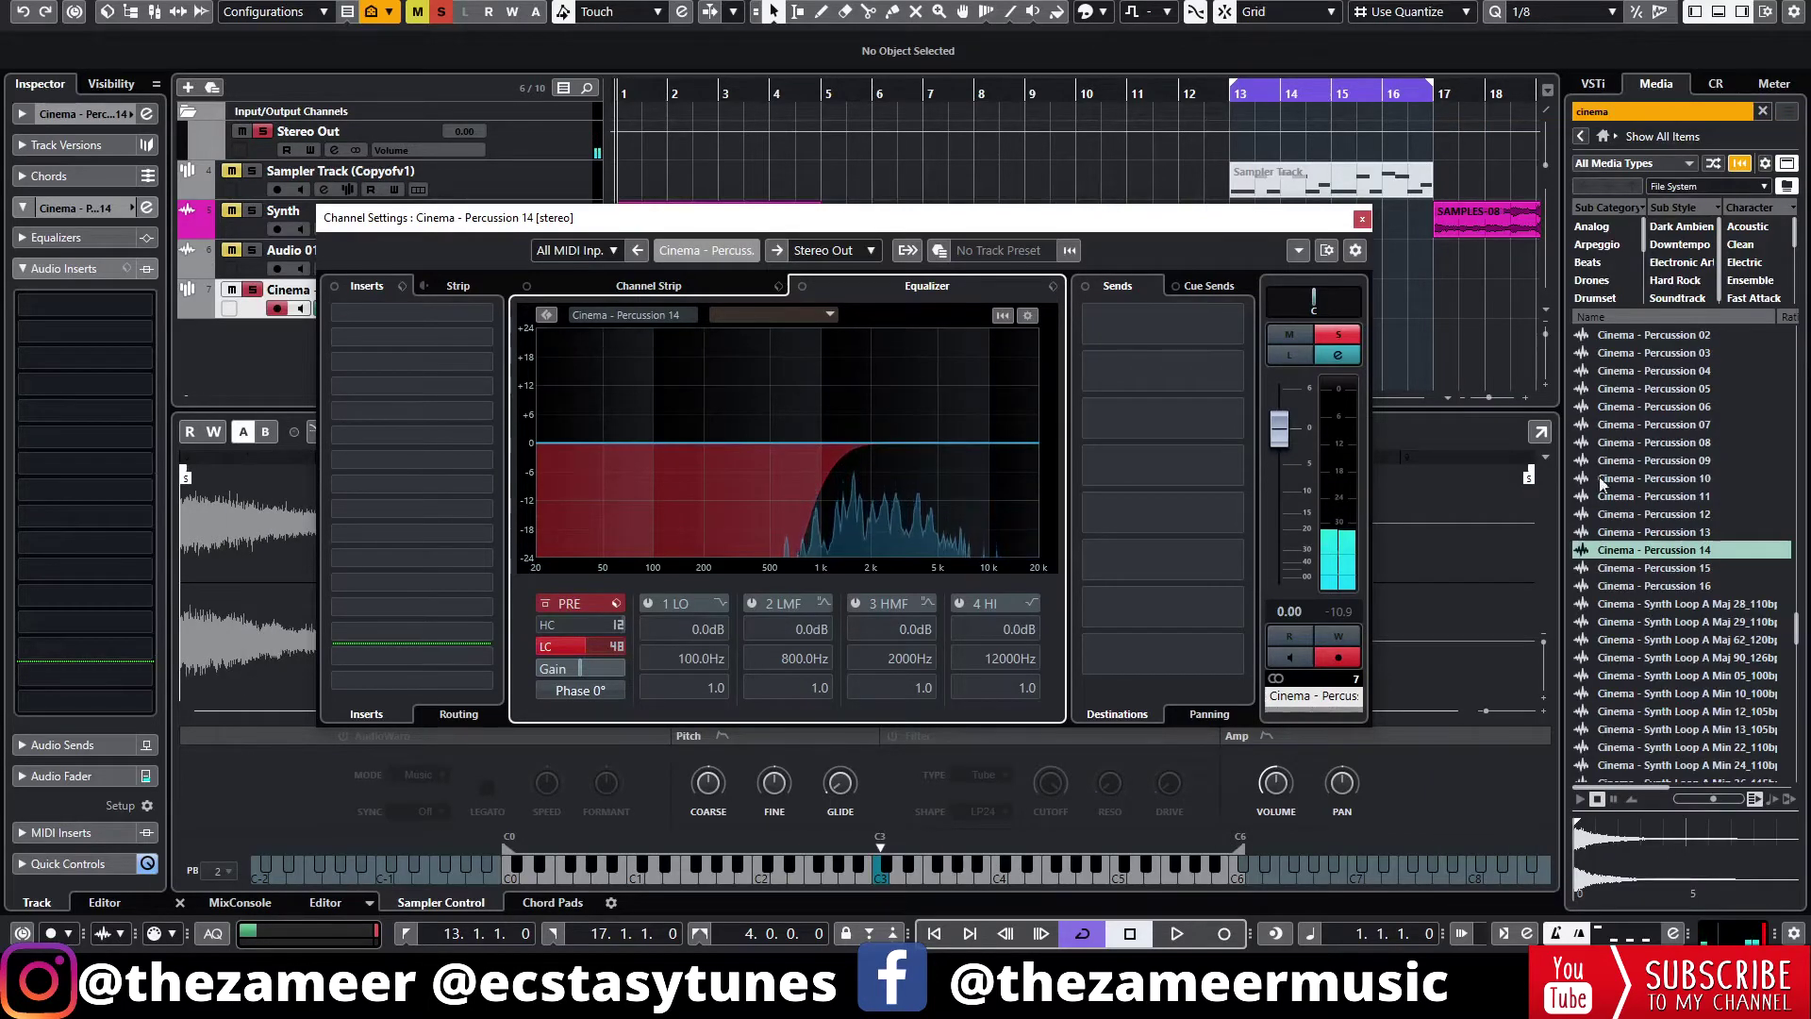
- Audition other percussion samples, load Cinema - Percussion 07 into the sampler and switch off the channel's low-cut filter
{"action": "left_click", "coordinate": [1674, 526]}
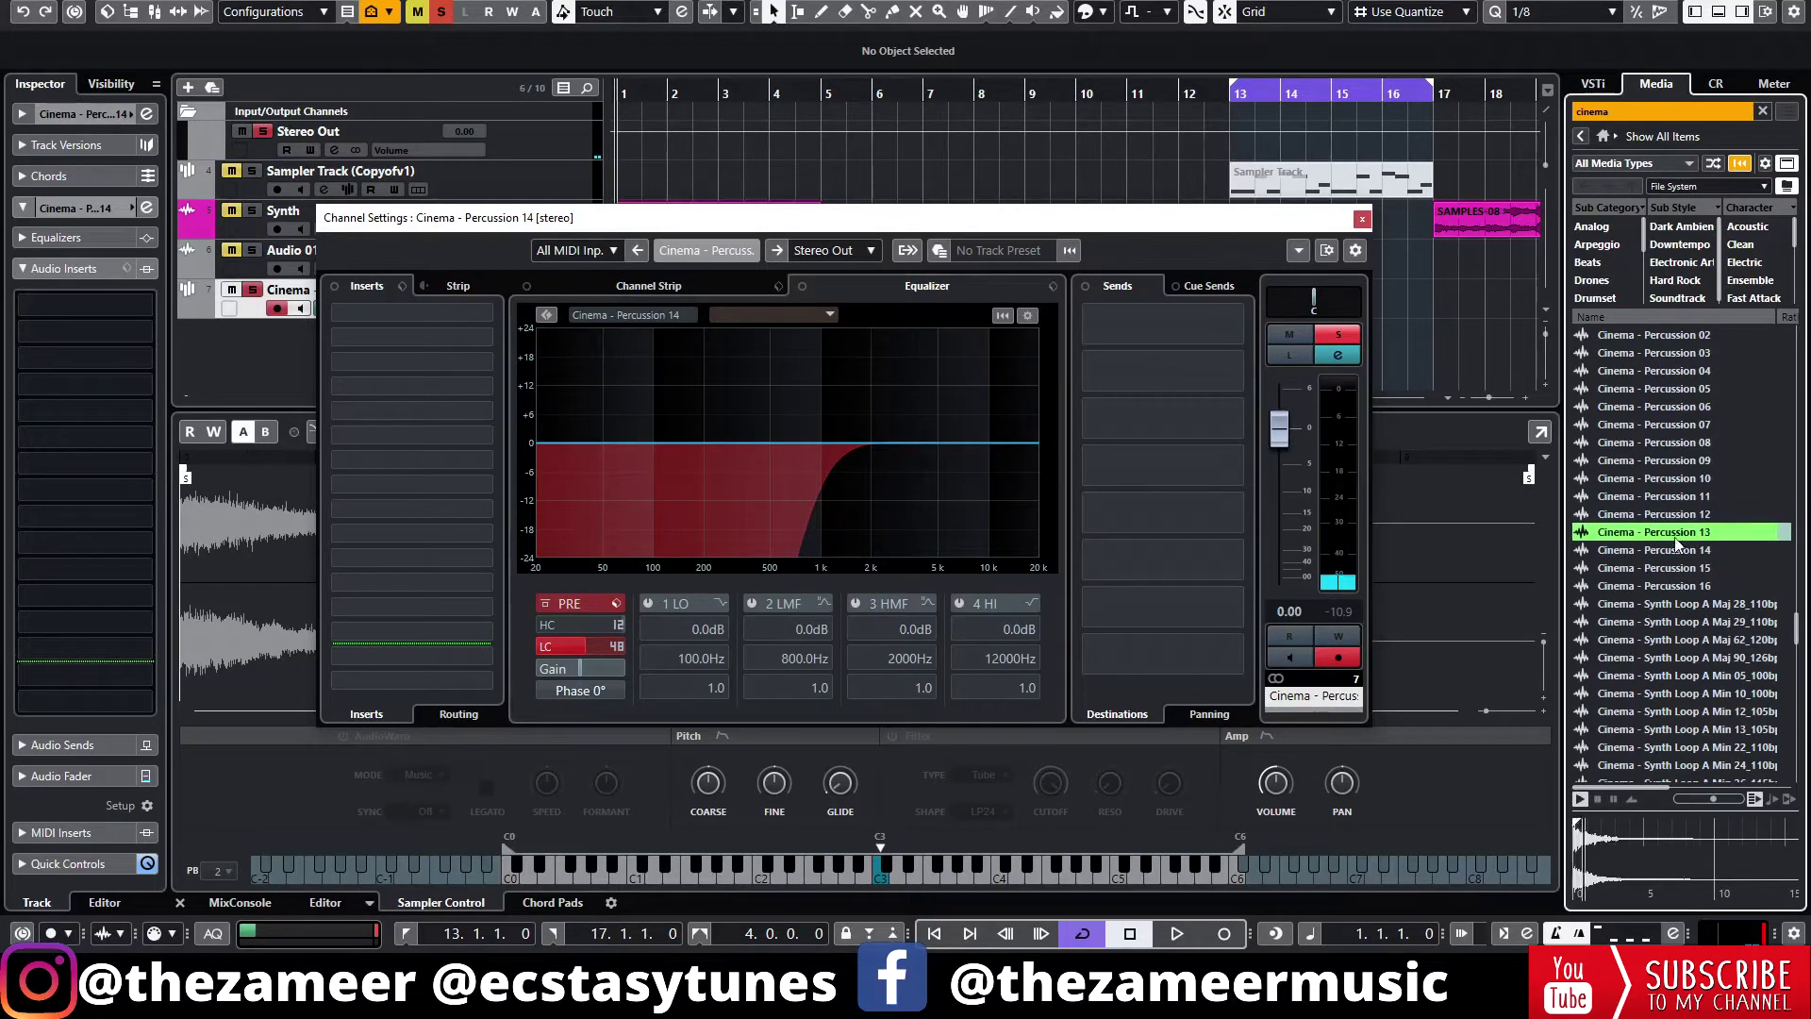
{"action": "left_click", "coordinate": [1709, 425]}
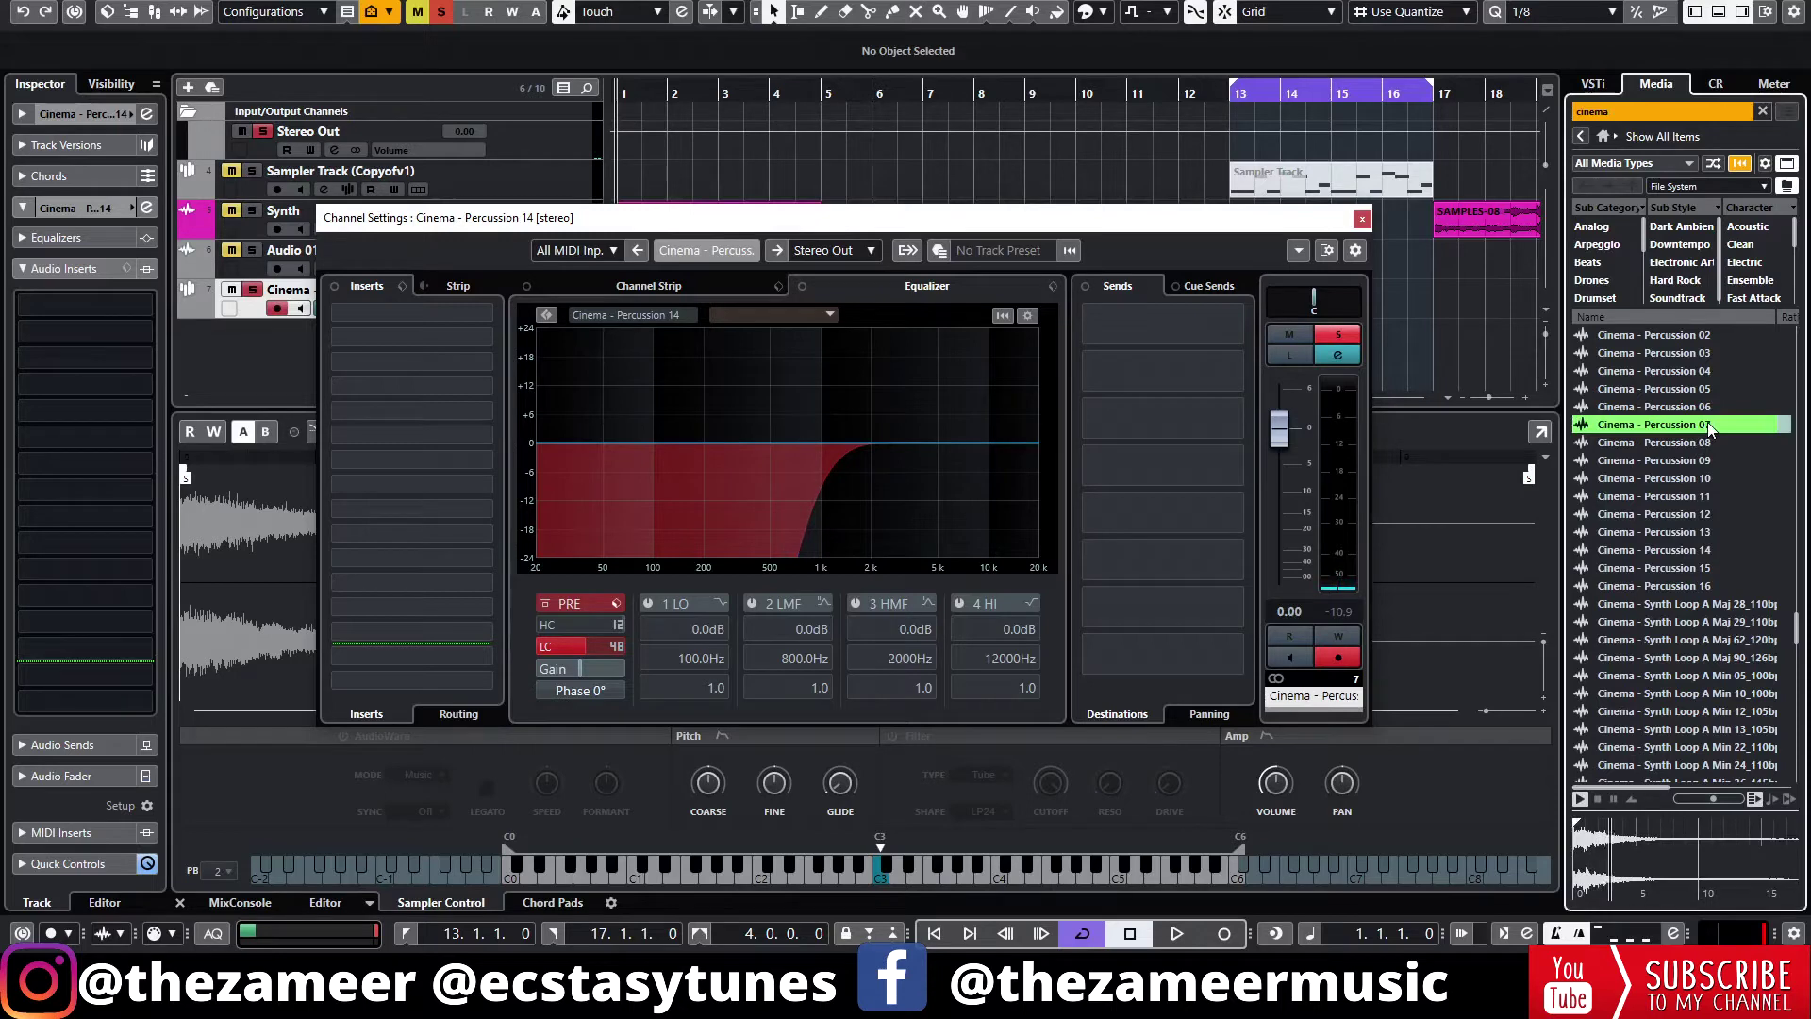
{"action": "left_click_drag", "start_coordinate": [1104, 219], "coordinate": [711, 68]}
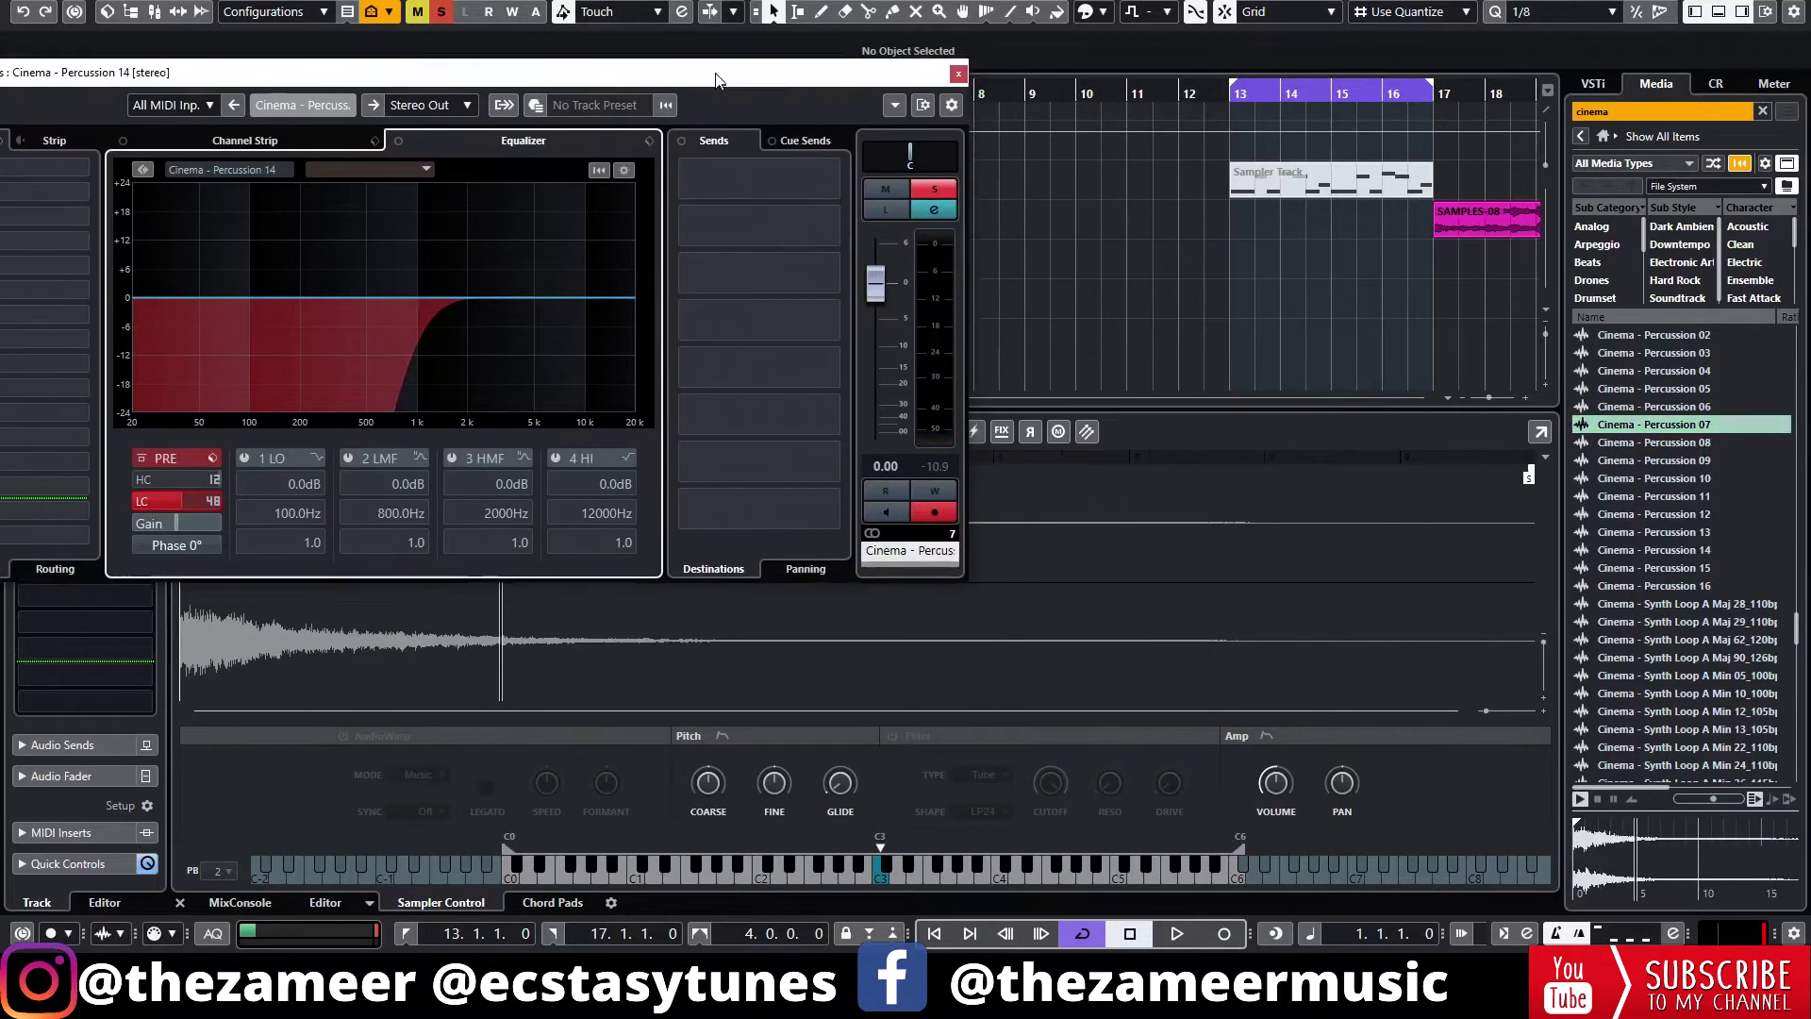
{"action": "left_click", "coordinate": [156, 495]}
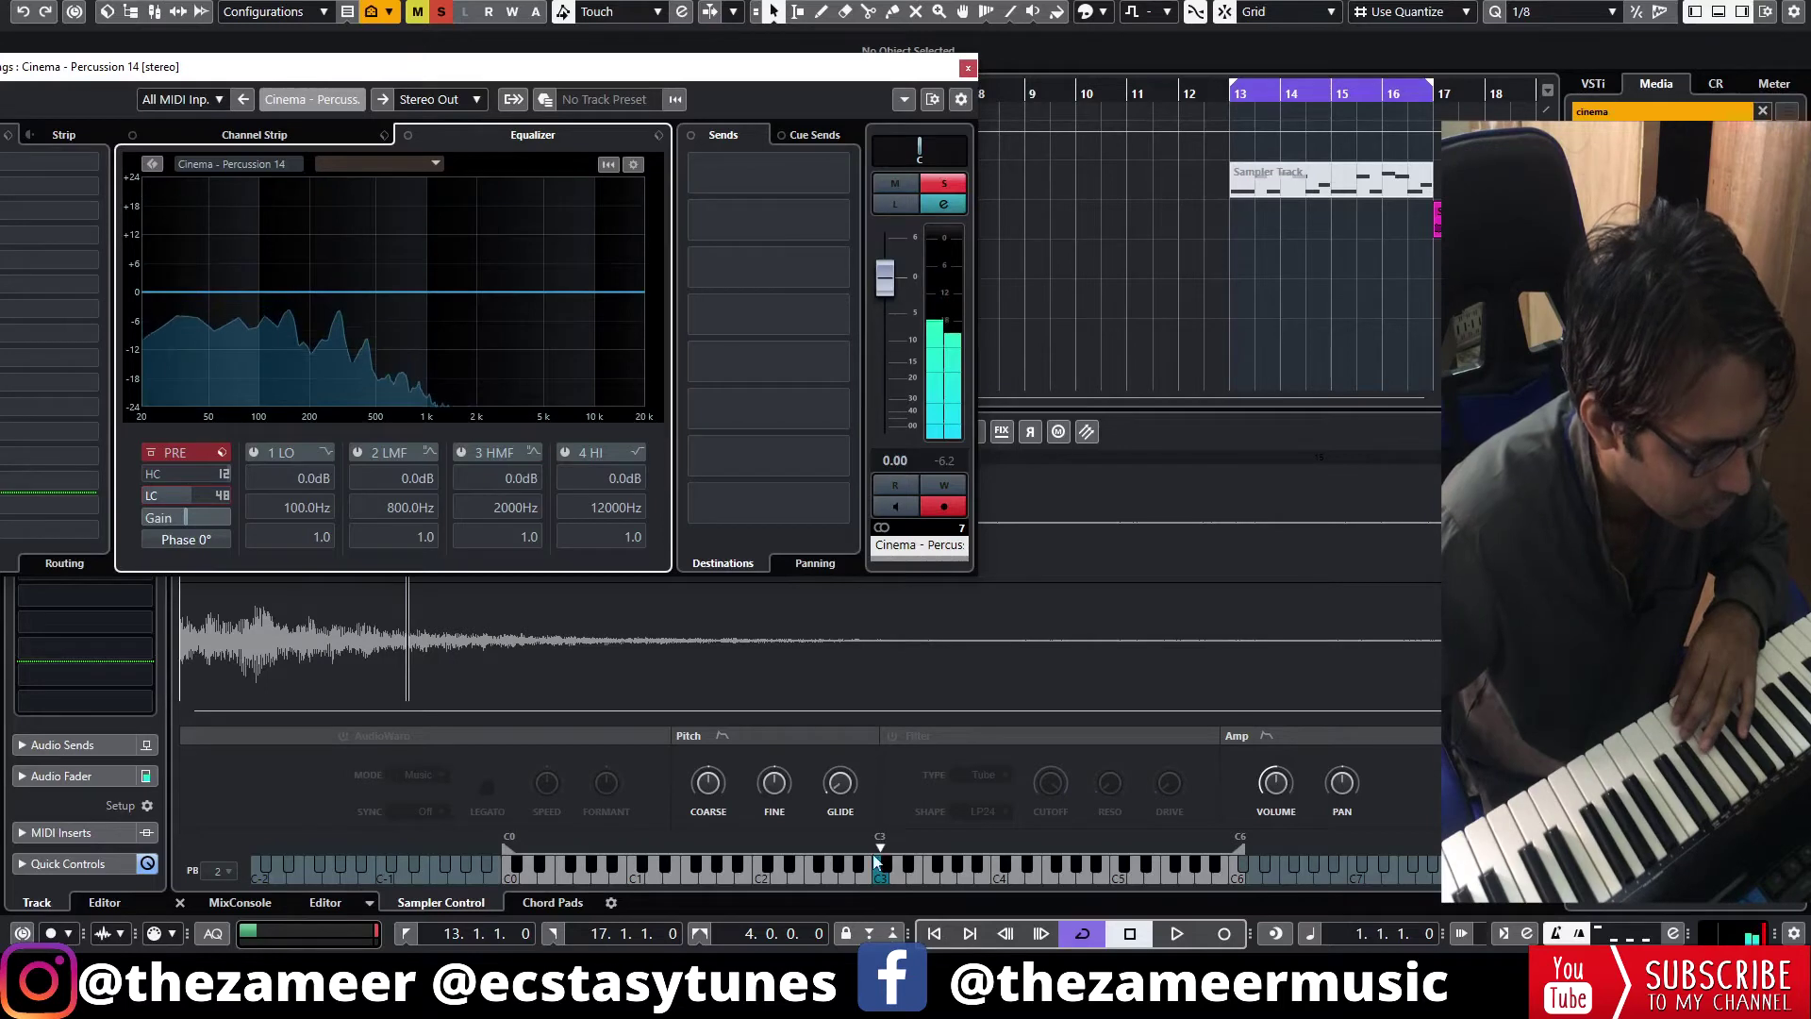
- Set the sampler's root key to D3 and move the cycle range to the Synth event at bars 1 to 5
{"action": "left_click_drag", "start_coordinate": [880, 839], "coordinate": [898, 840]}
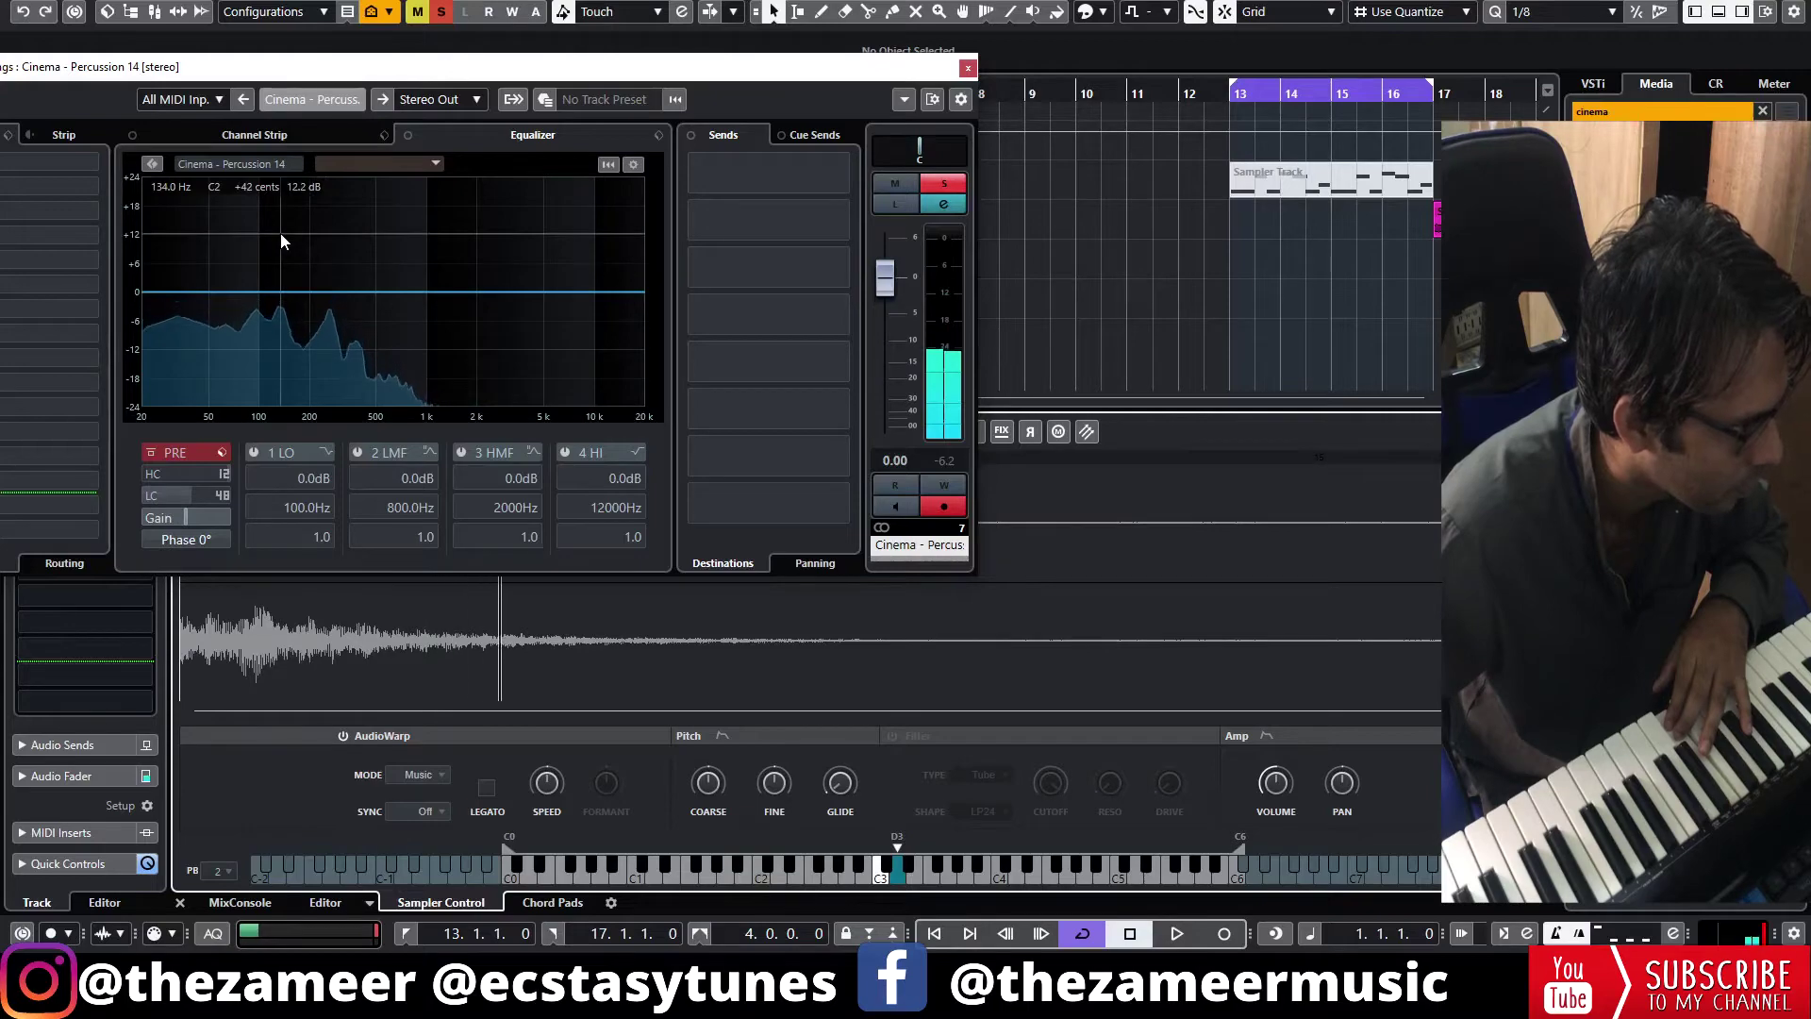
{"action": "left_click", "coordinate": [966, 70]}
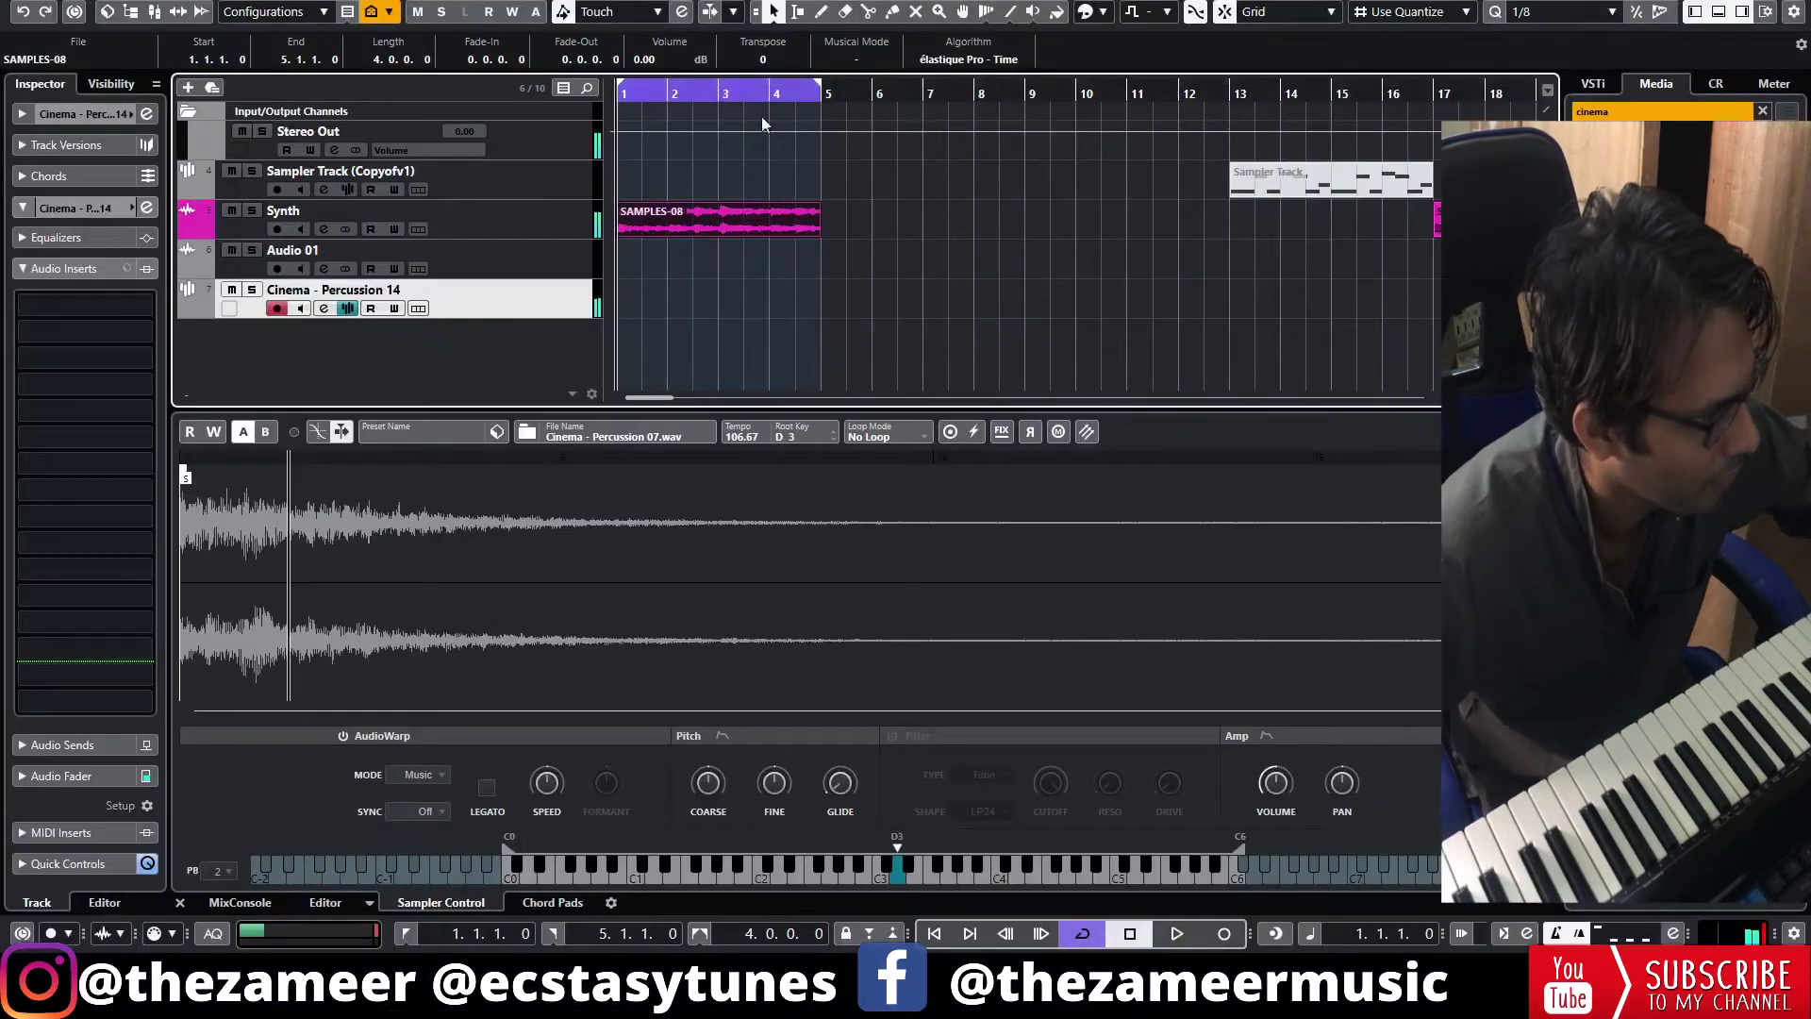
- Insert the percussion track's retrospective recording as a cycle recording in bars 1 to 5 and play it back
{"action": "left_click", "coordinate": [110, 272]}
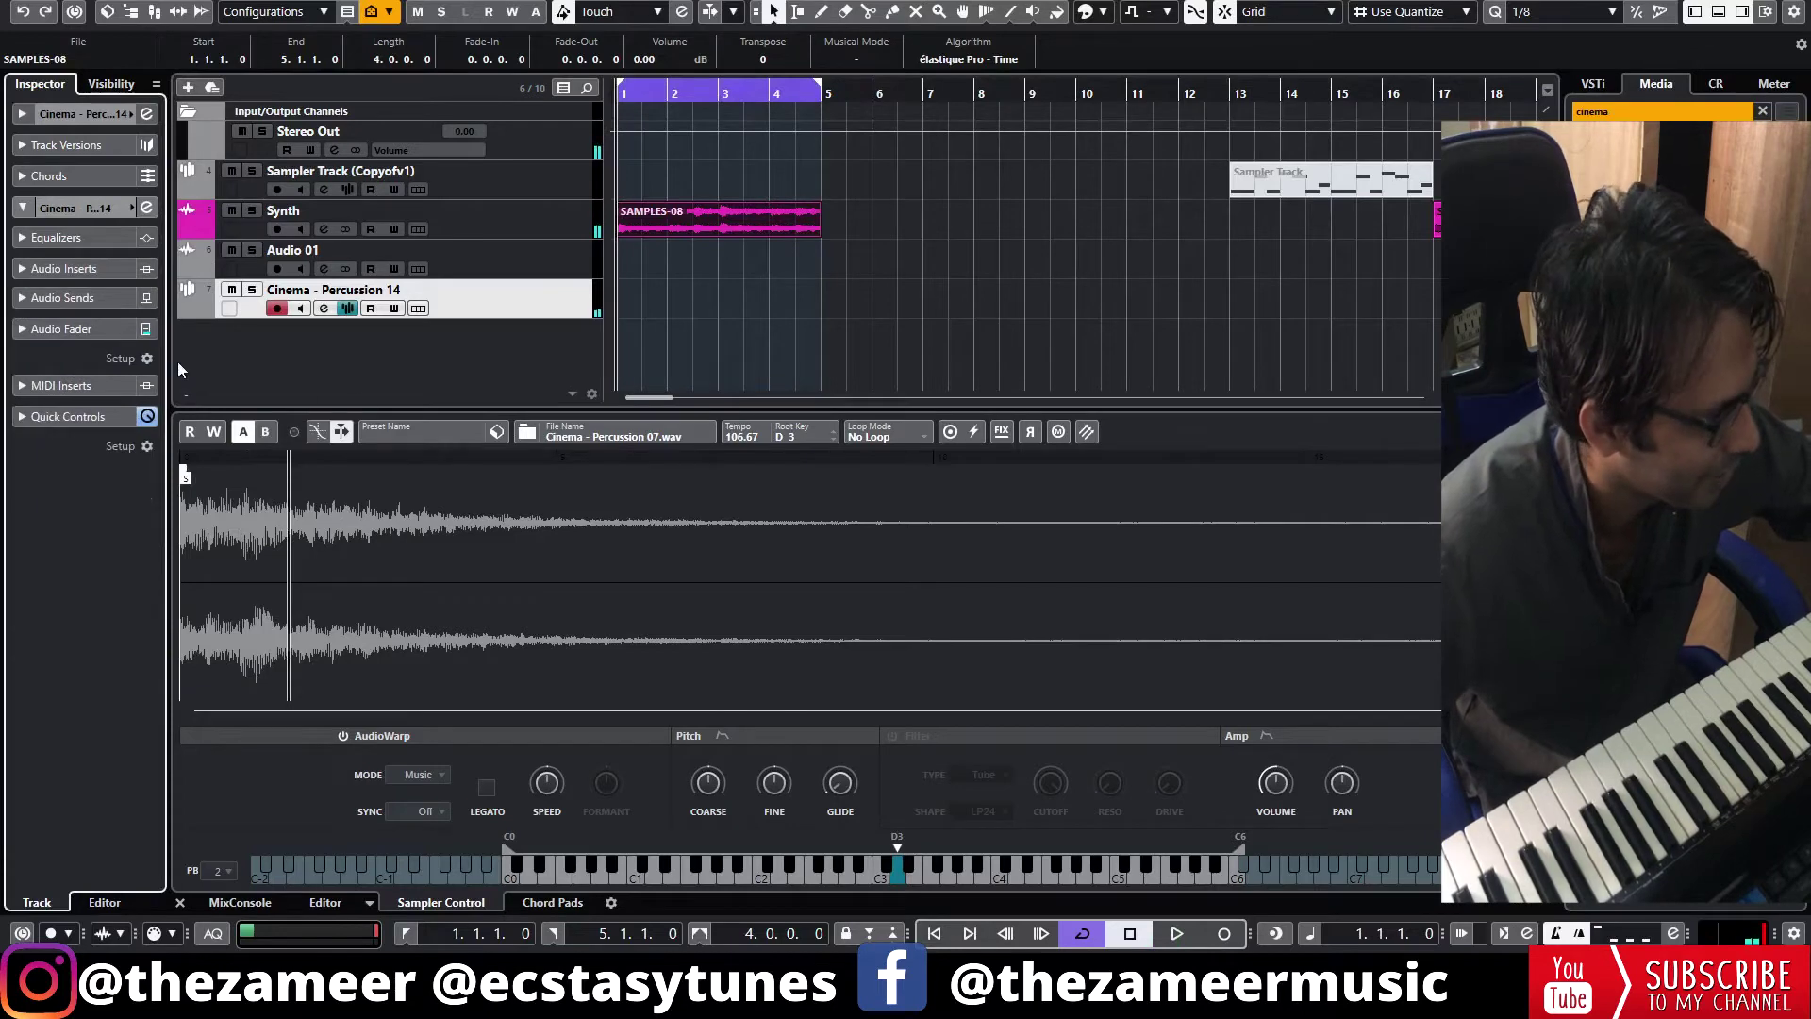
{"action": "left_click", "coordinate": [87, 145]}
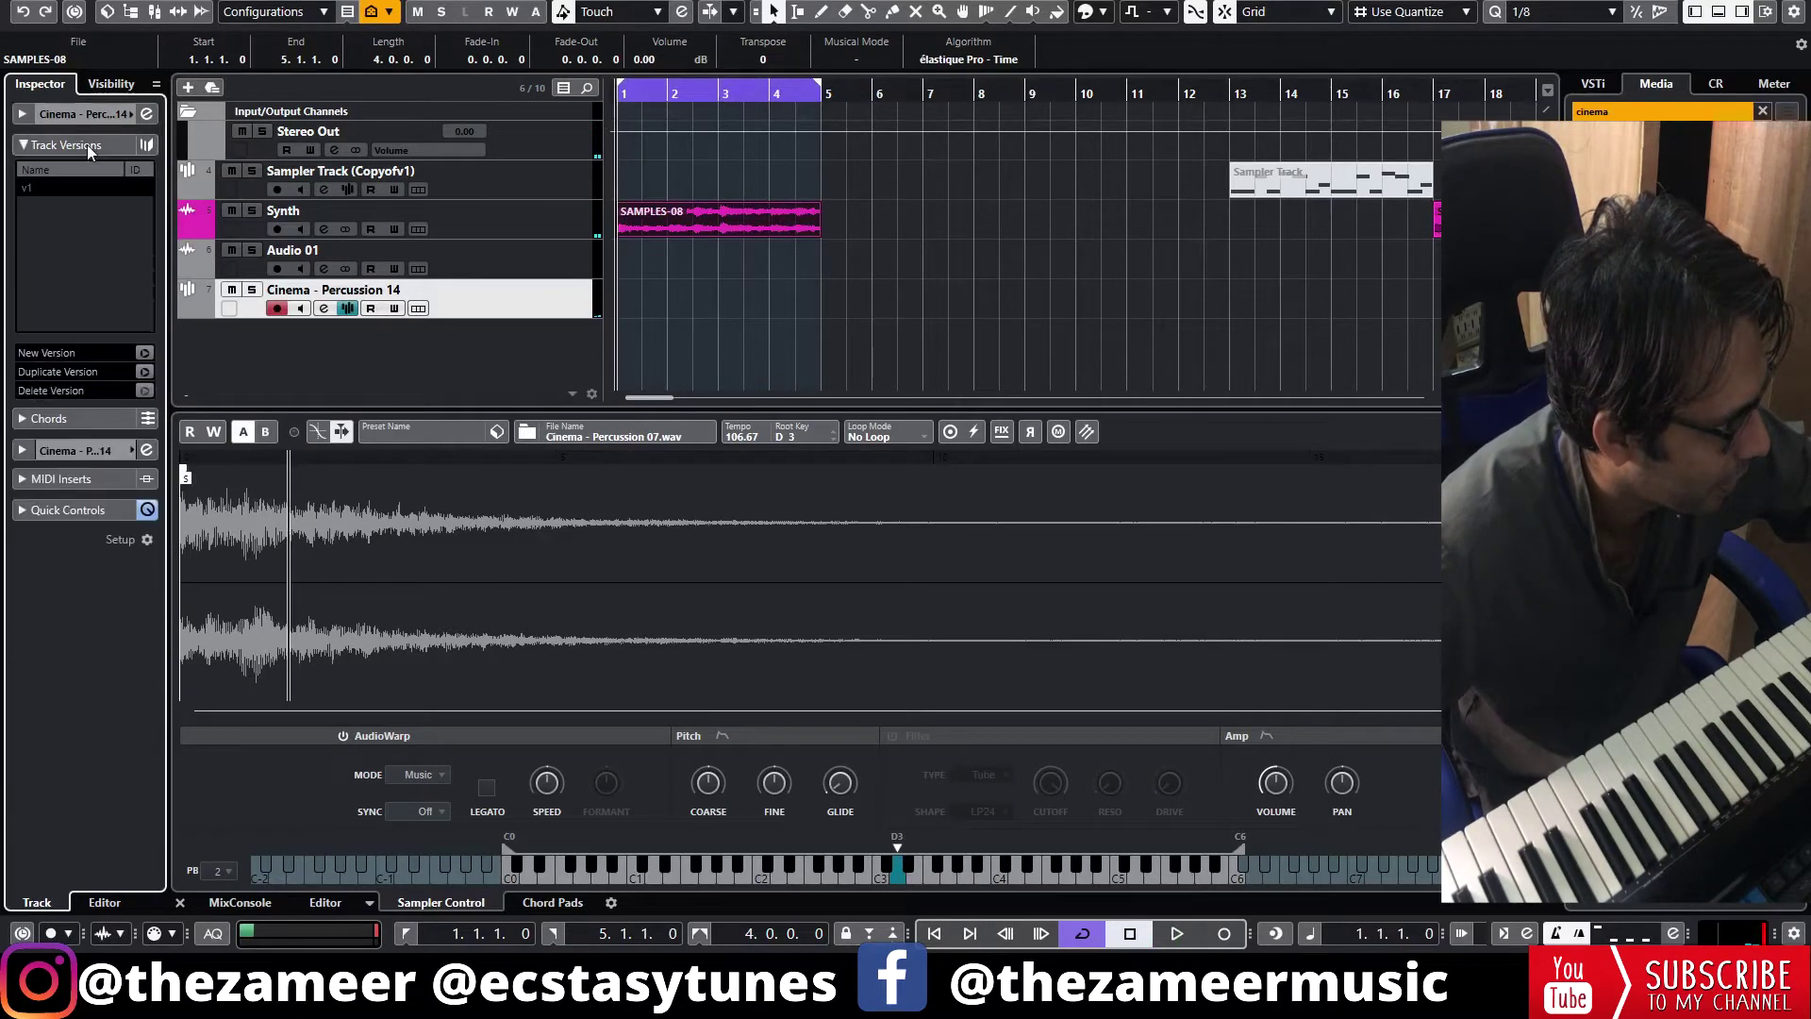
{"action": "left_click", "coordinate": [76, 113]}
{"action": "left_click", "coordinate": [84, 302]}
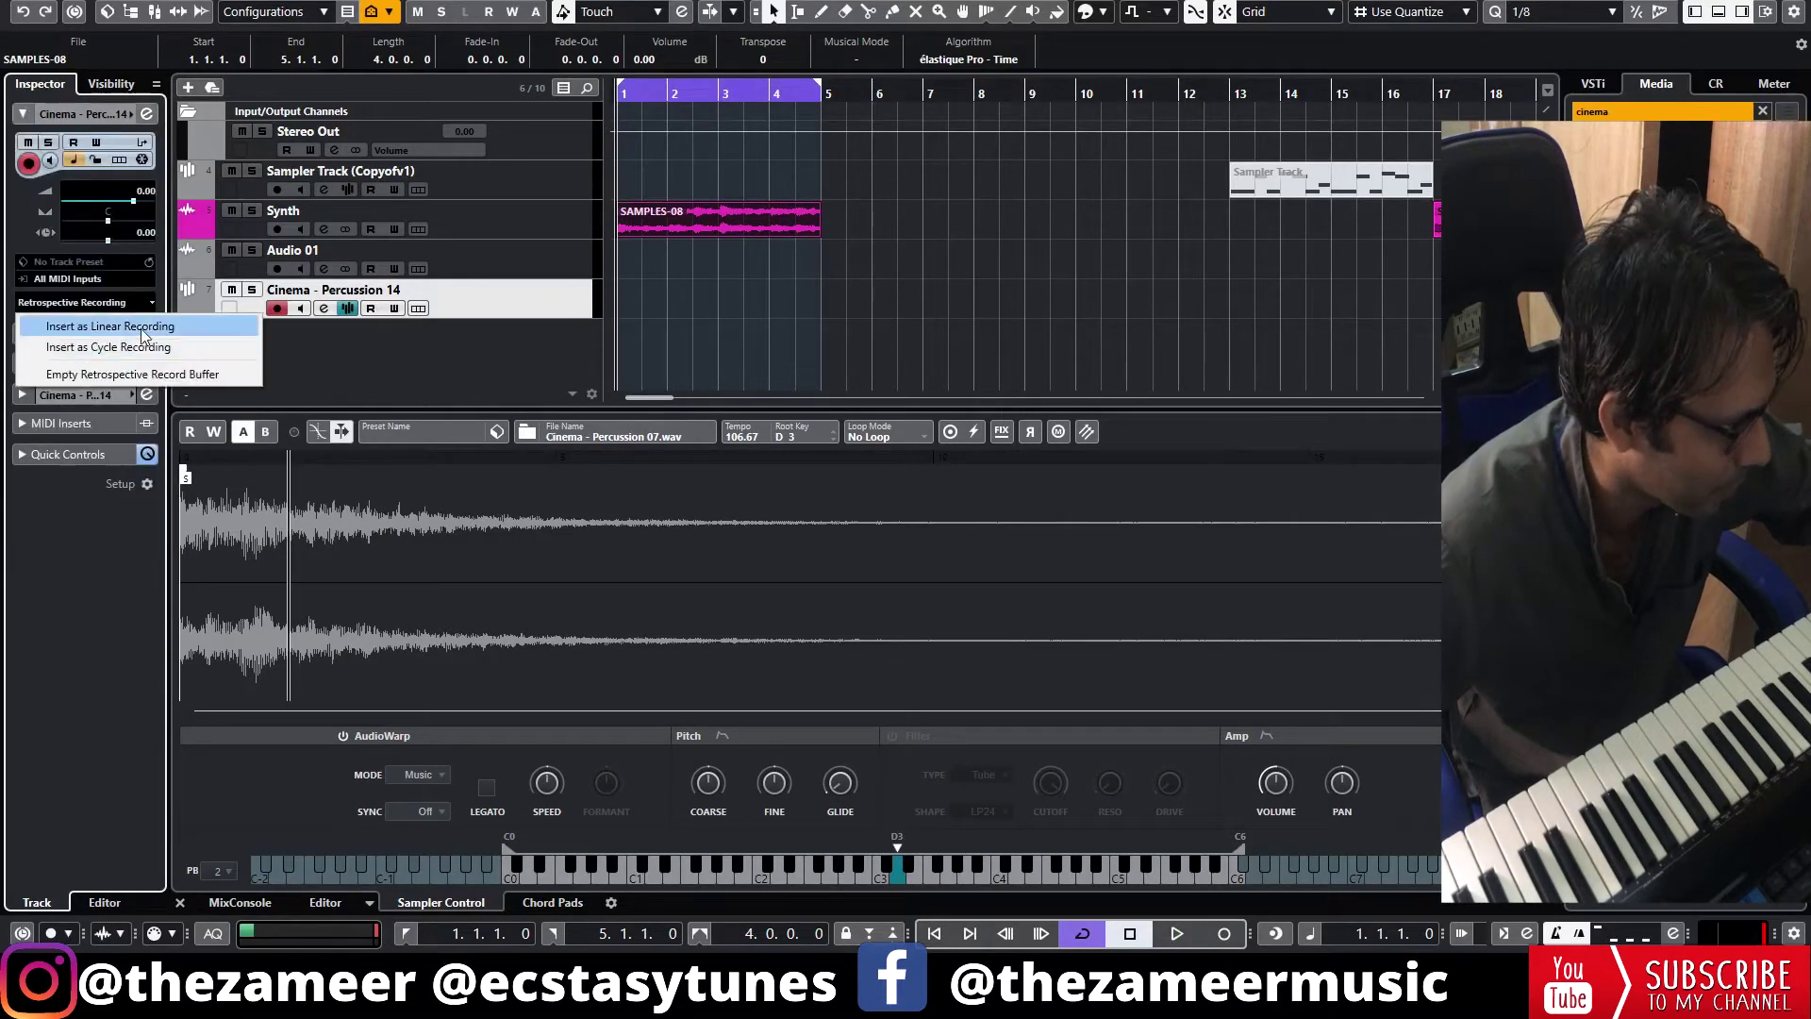
{"action": "left_click", "coordinate": [141, 346]}
{"action": "scroll", "coordinate": [1124, 392], "scroll_direction": "right", "scroll_amount": 5}
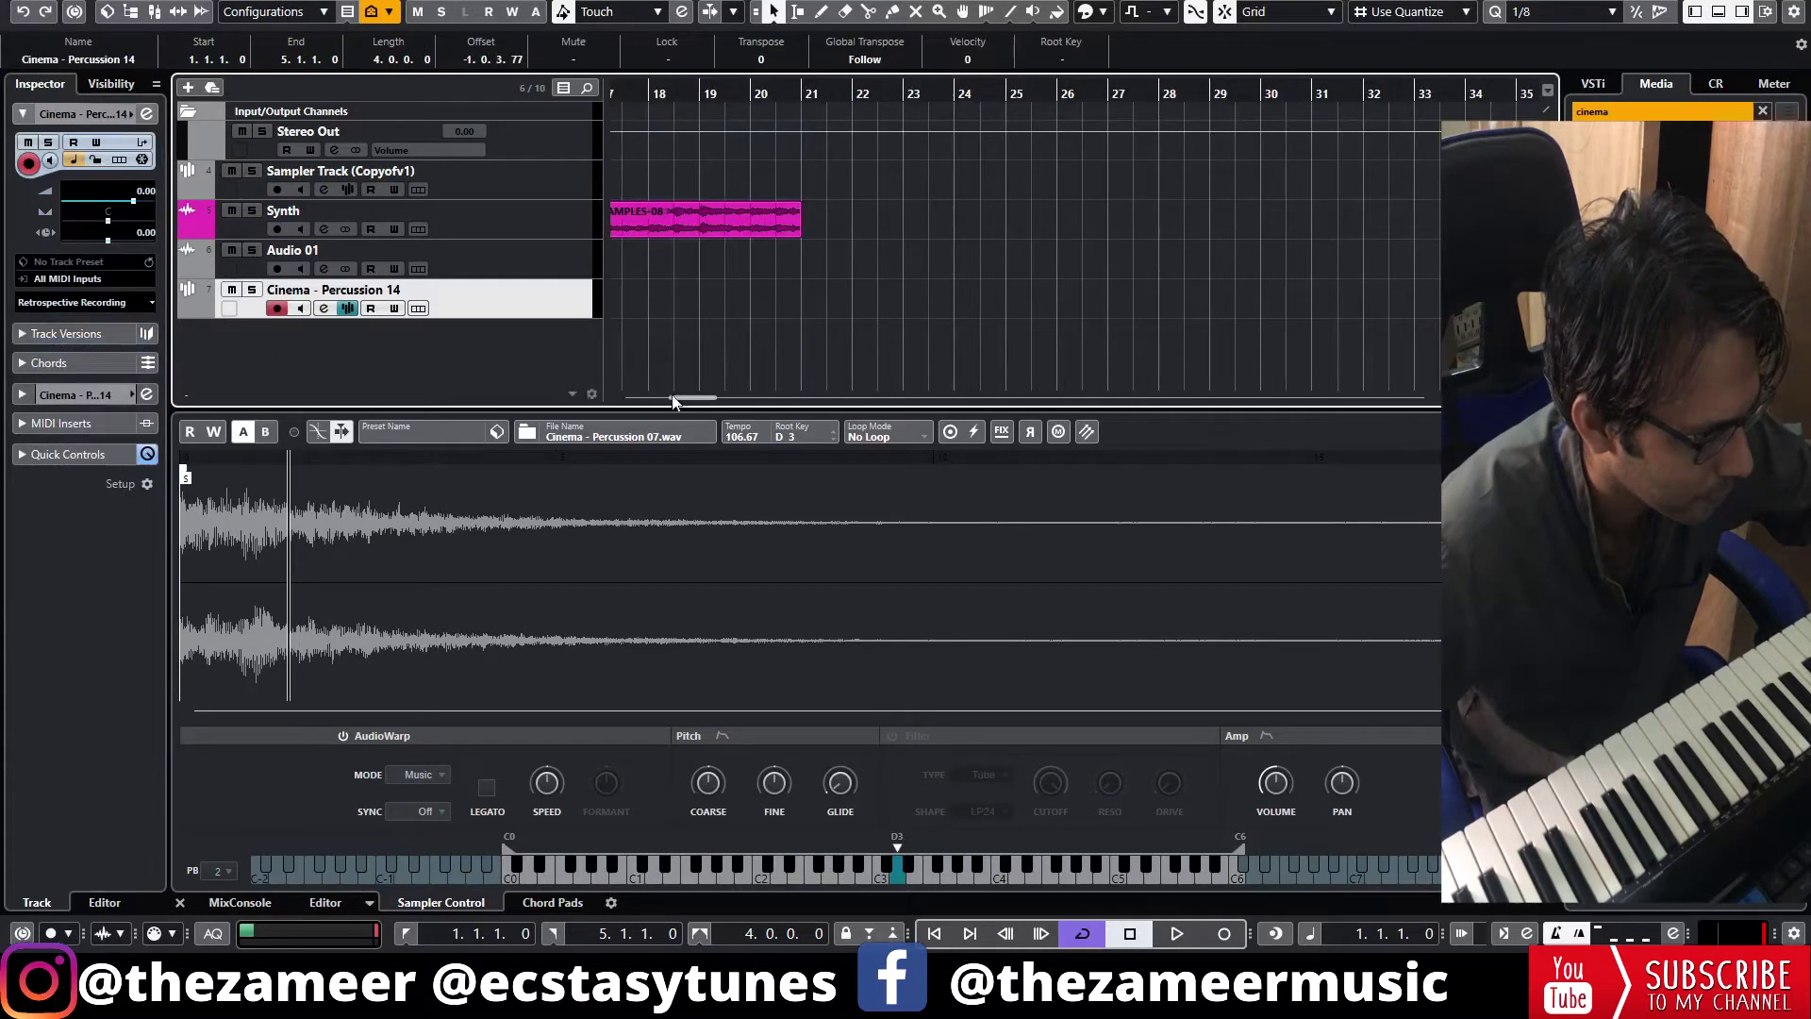
{"action": "left_click_drag", "start_coordinate": [661, 396], "coordinate": [582, 395]}
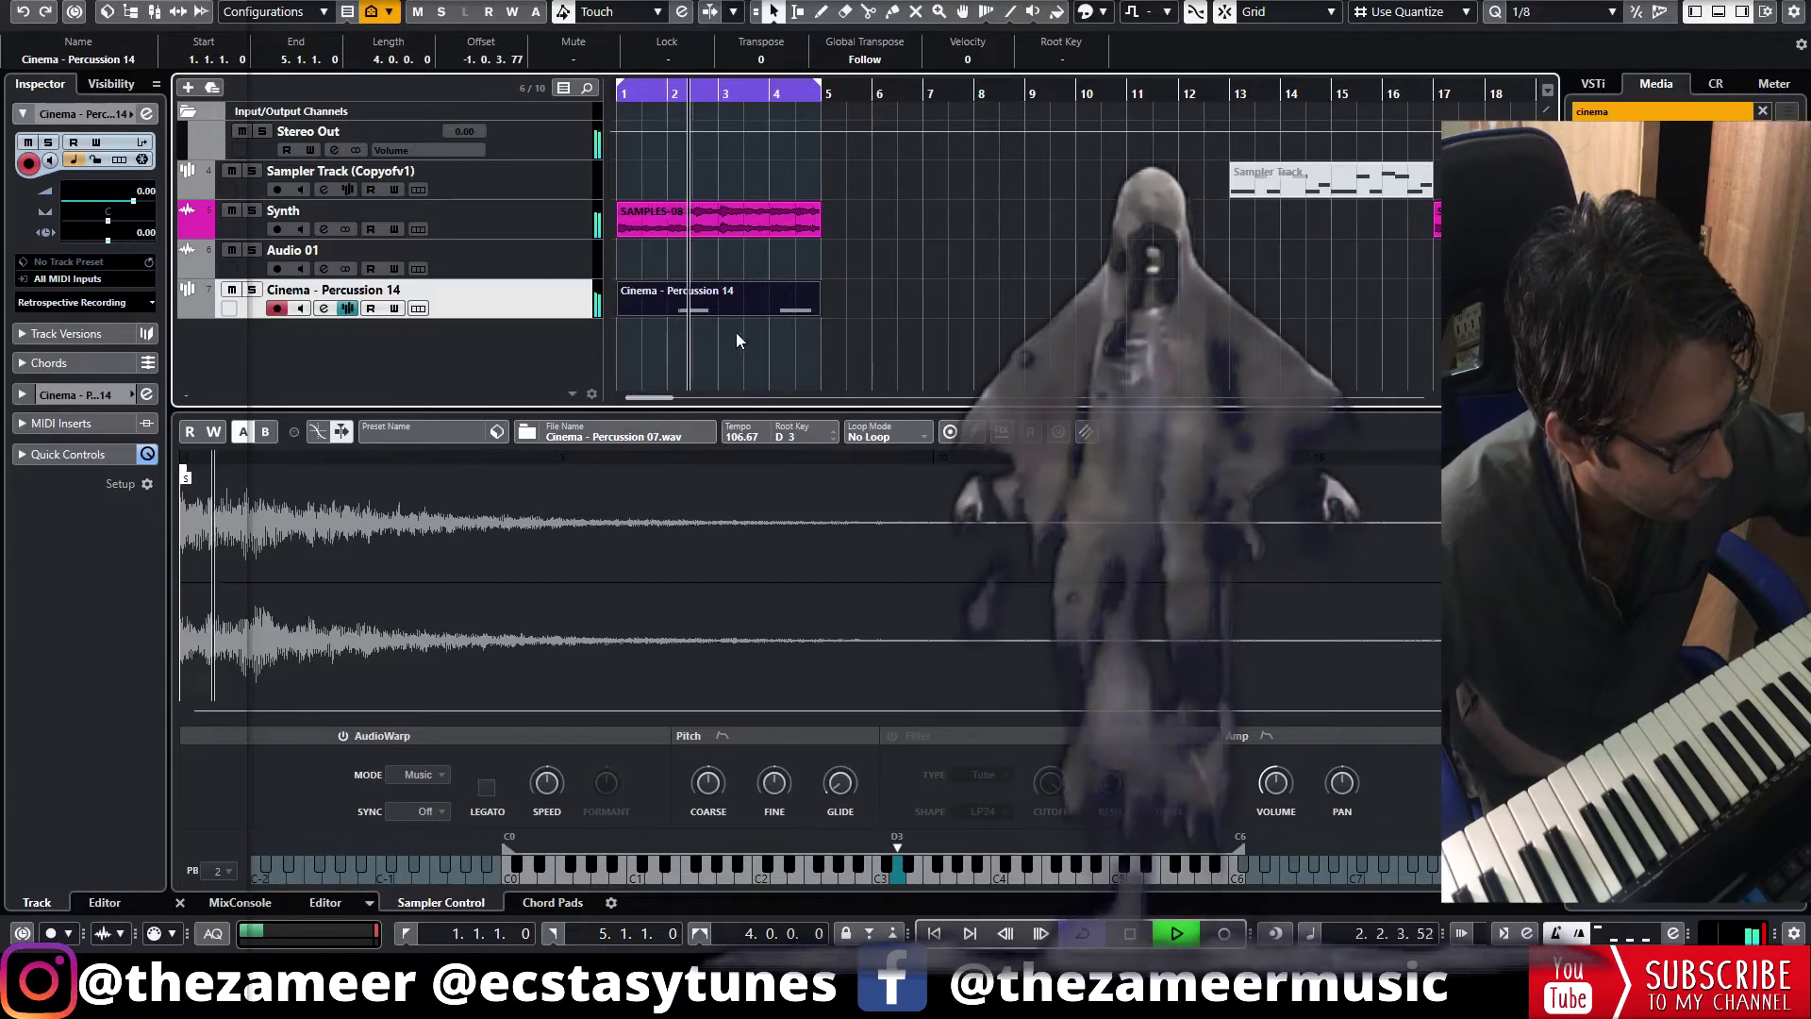
- Quantize both notes of the Cinema - Percussion 14 part to the 1/8 grid
{"action": "double_click", "coordinate": [717, 310]}
{"action": "left_click", "coordinate": [1520, 431]}
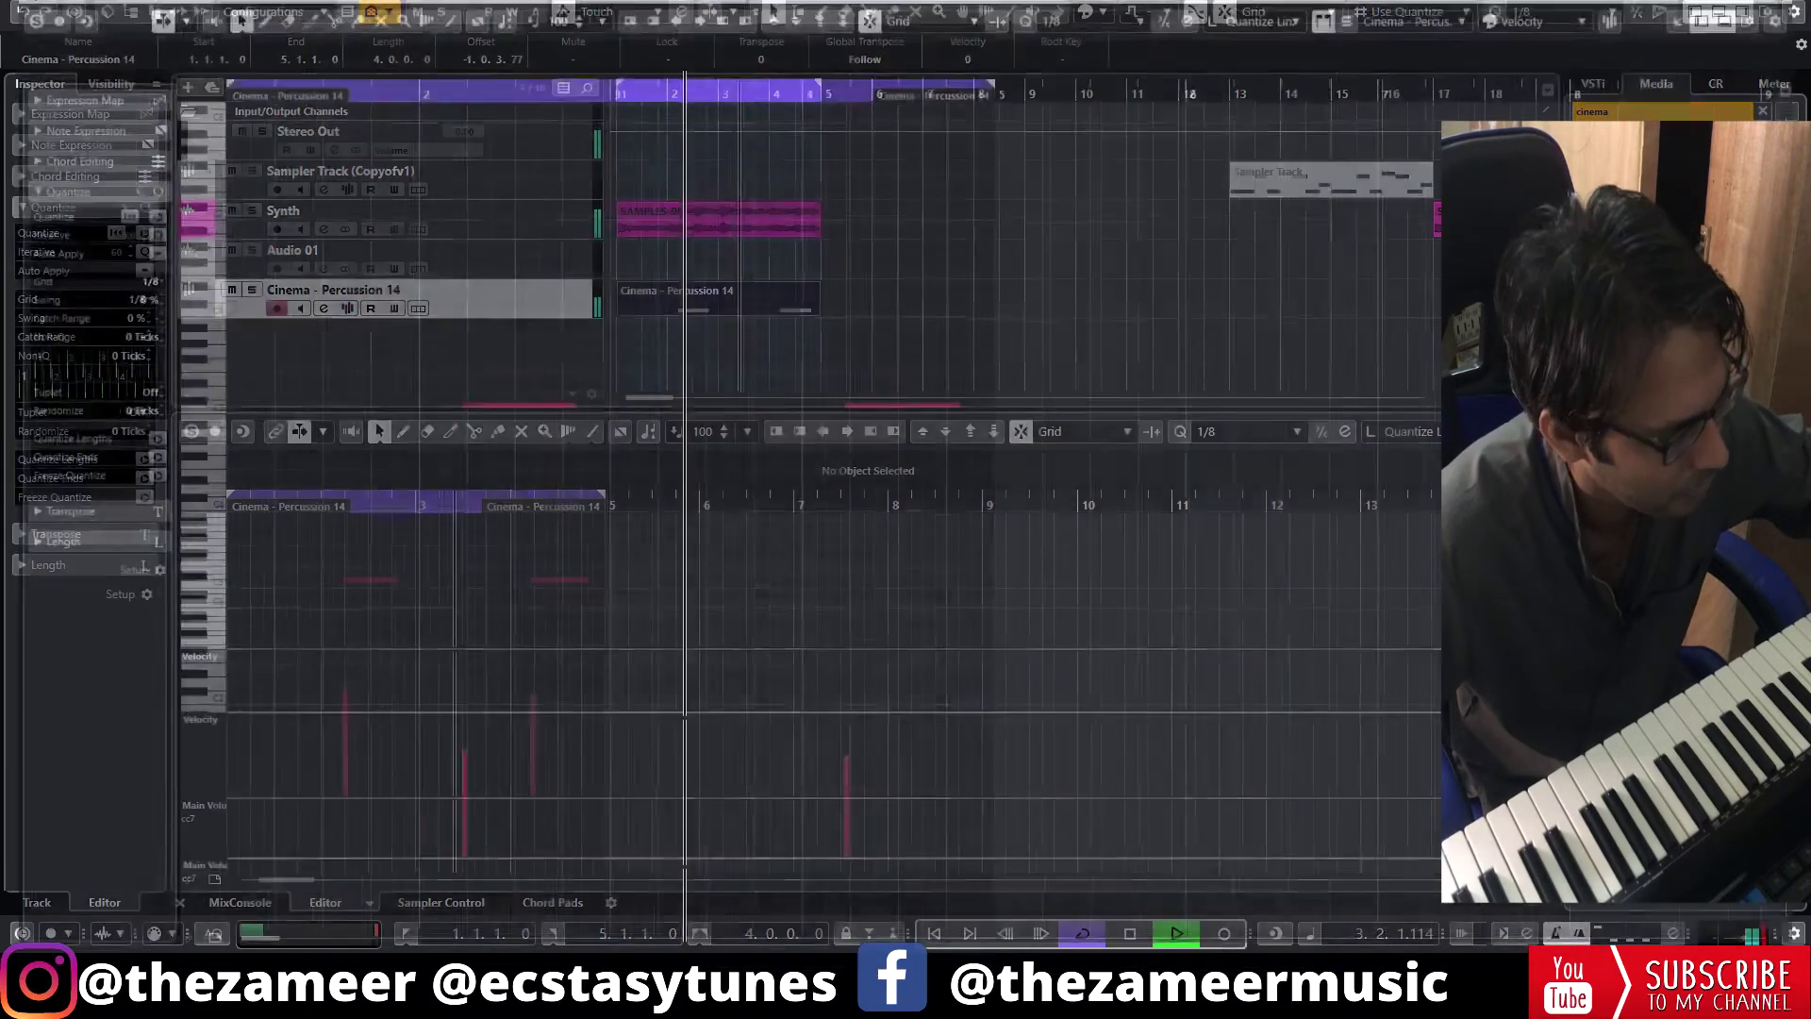
{"action": "scroll", "coordinate": [528, 509], "scroll_direction": "up", "scroll_amount": 2}
{"action": "left_click_drag", "start_coordinate": [492, 390], "coordinate": [606, 454]}
{"action": "key", "text": "q"}
{"action": "left_click", "coordinate": [581, 480]}
{"action": "left_click_drag", "start_coordinate": [798, 440], "coordinate": [992, 454]}
{"action": "key", "text": "q"}
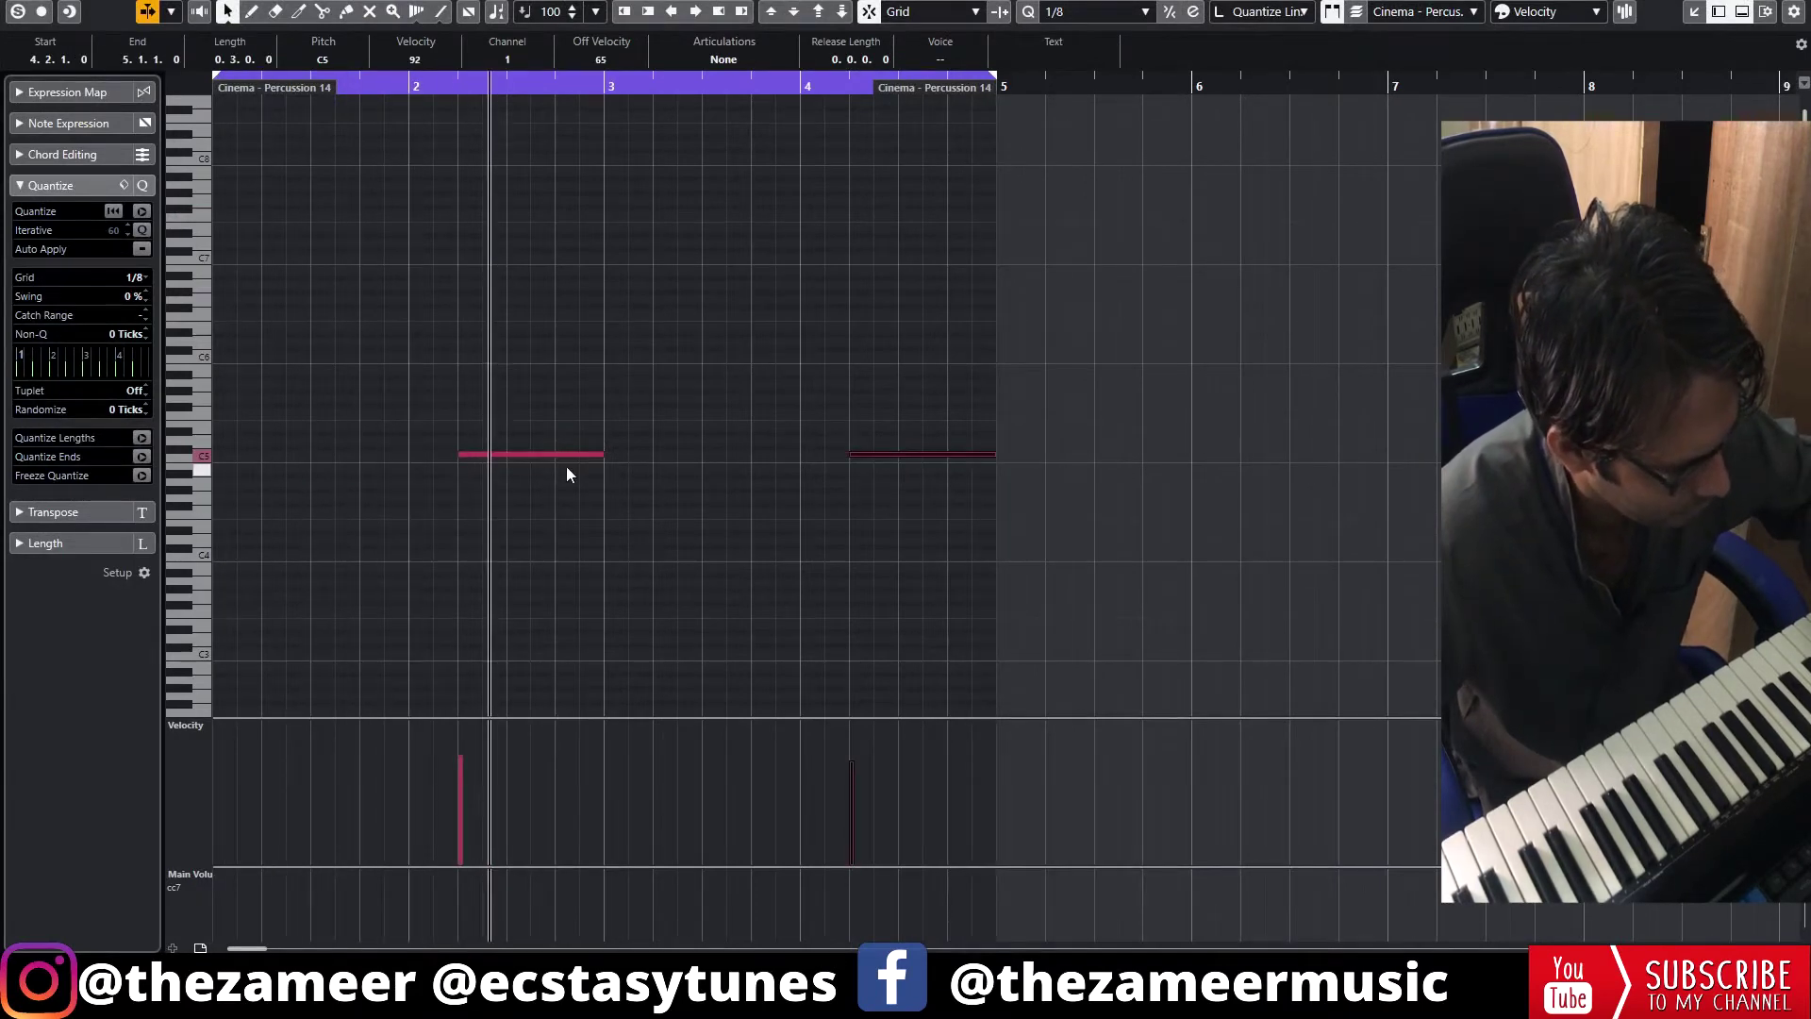
{"action": "key", "text": "Return"}
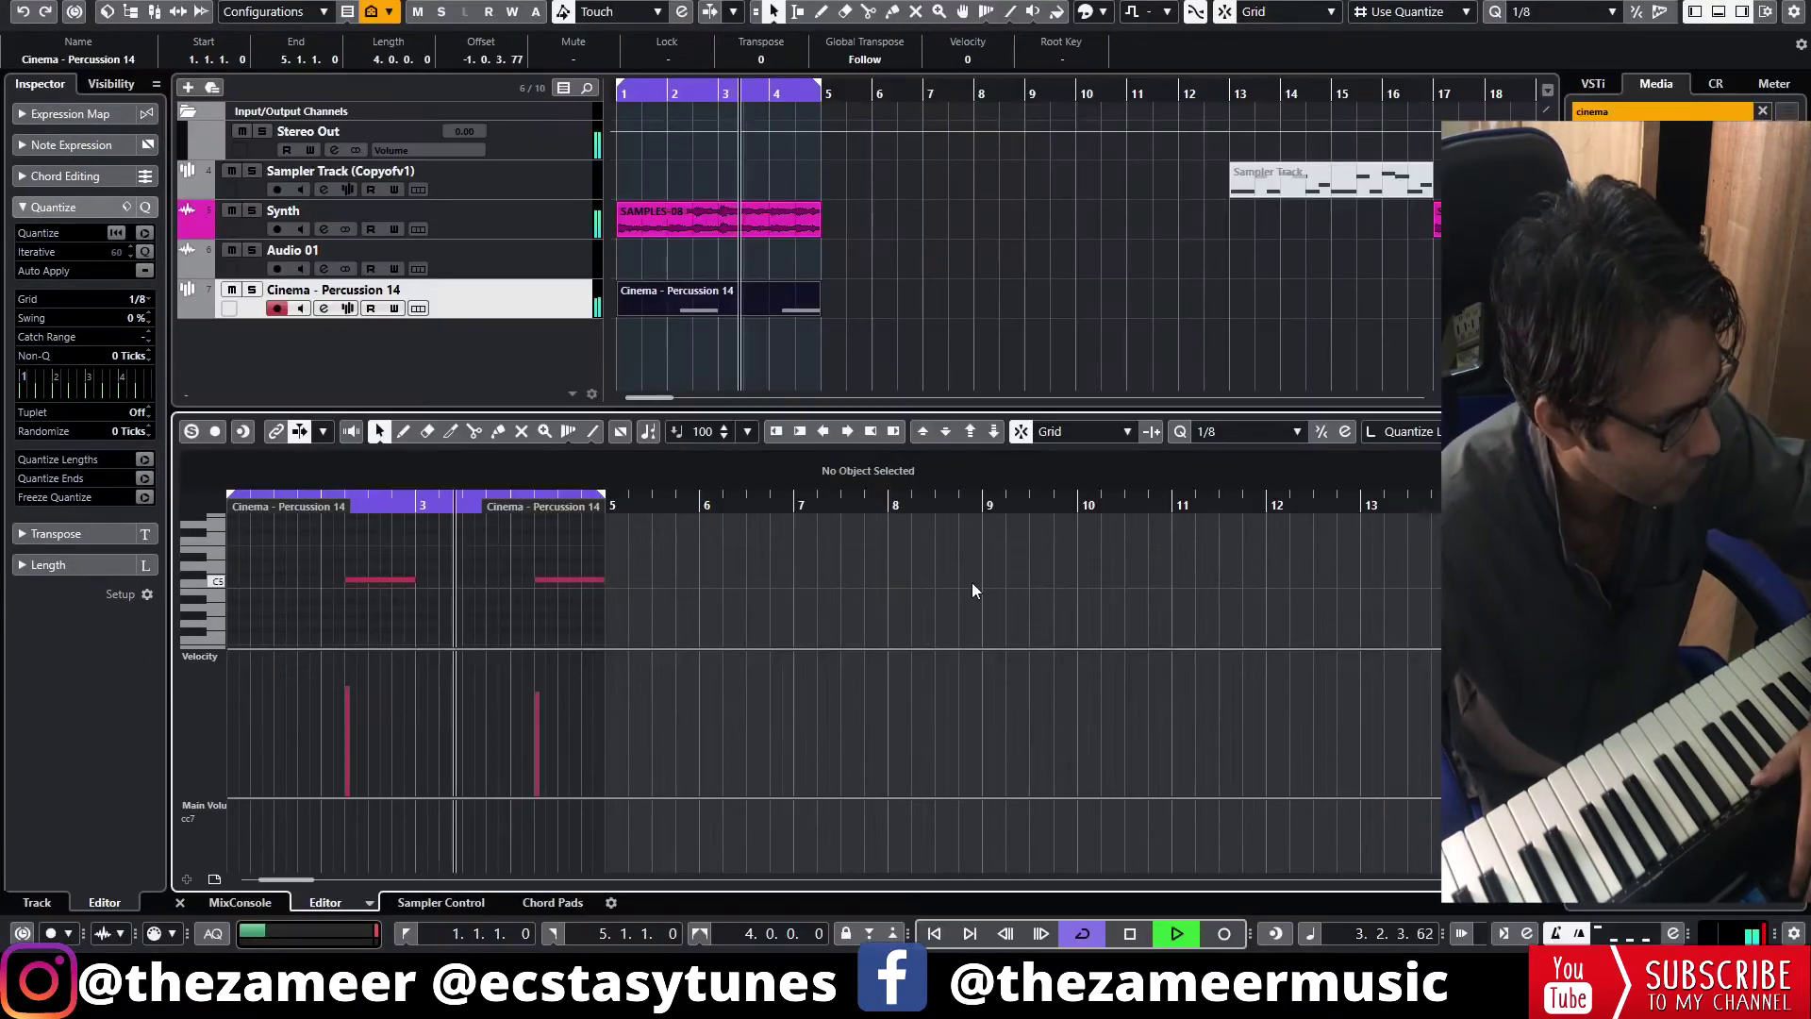
{"action": "key", "text": "Return"}
- Colour the Cinema - Percussion 14 track magenta and lower its volume to -3.69
{"action": "left_click", "coordinate": [823, 449]}
{"action": "left_click_drag", "start_coordinate": [133, 201], "coordinate": [120, 202]}
- Name the new Kontakt-routed MIDI track Choir and set its volume to 87
{"action": "left_click", "coordinate": [506, 229]}
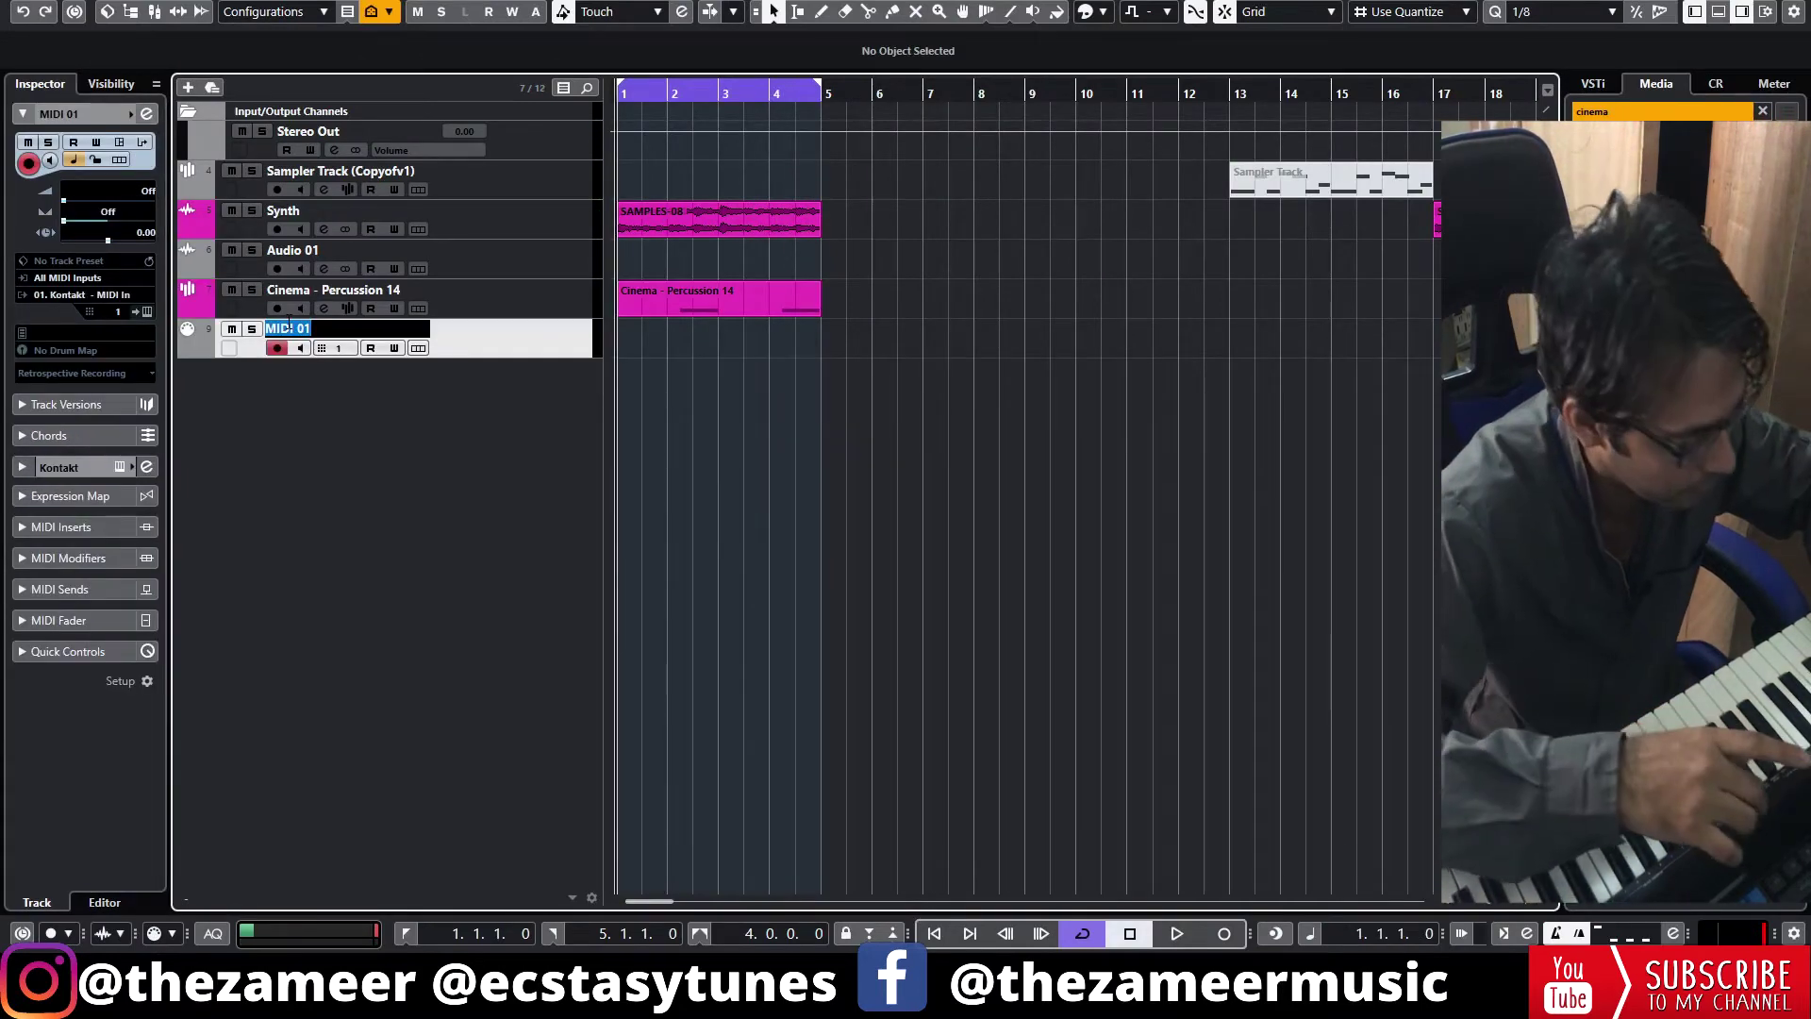
{"action": "type", "text": "Choir"}
{"action": "key", "text": "Return"}
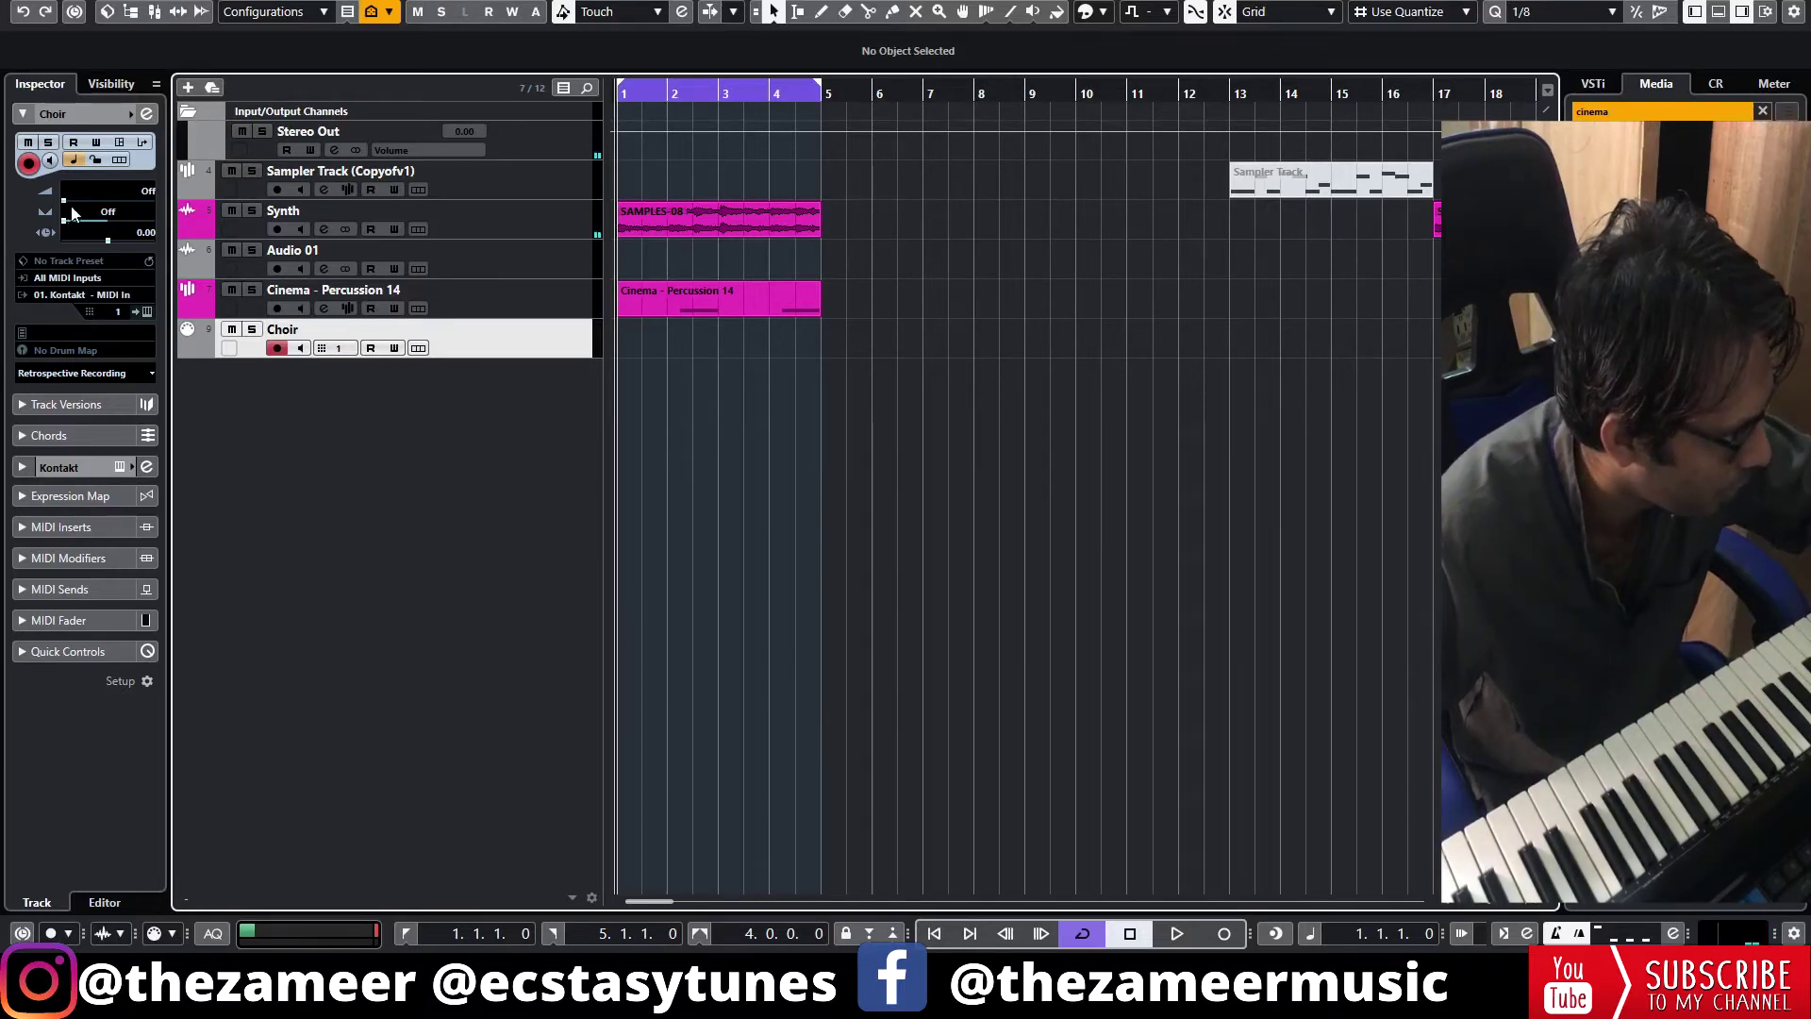
{"action": "key", "text": "Up"}
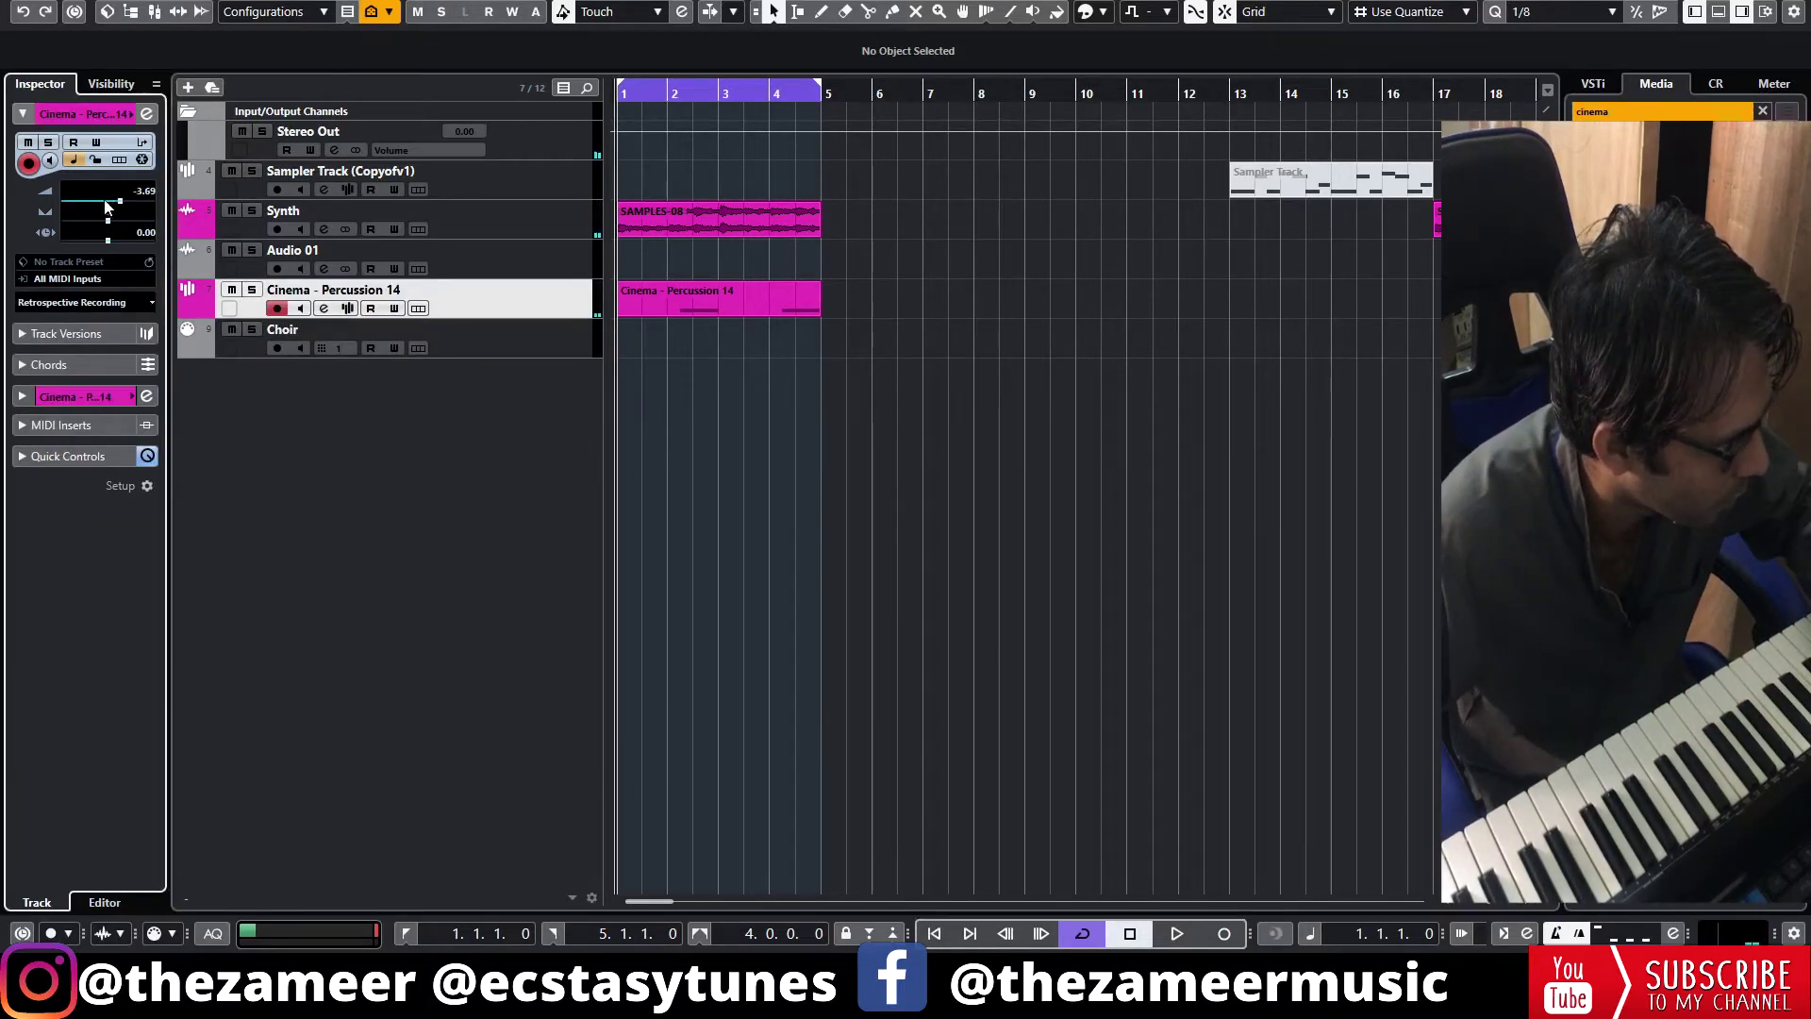
{"action": "left_click", "coordinate": [557, 342]}
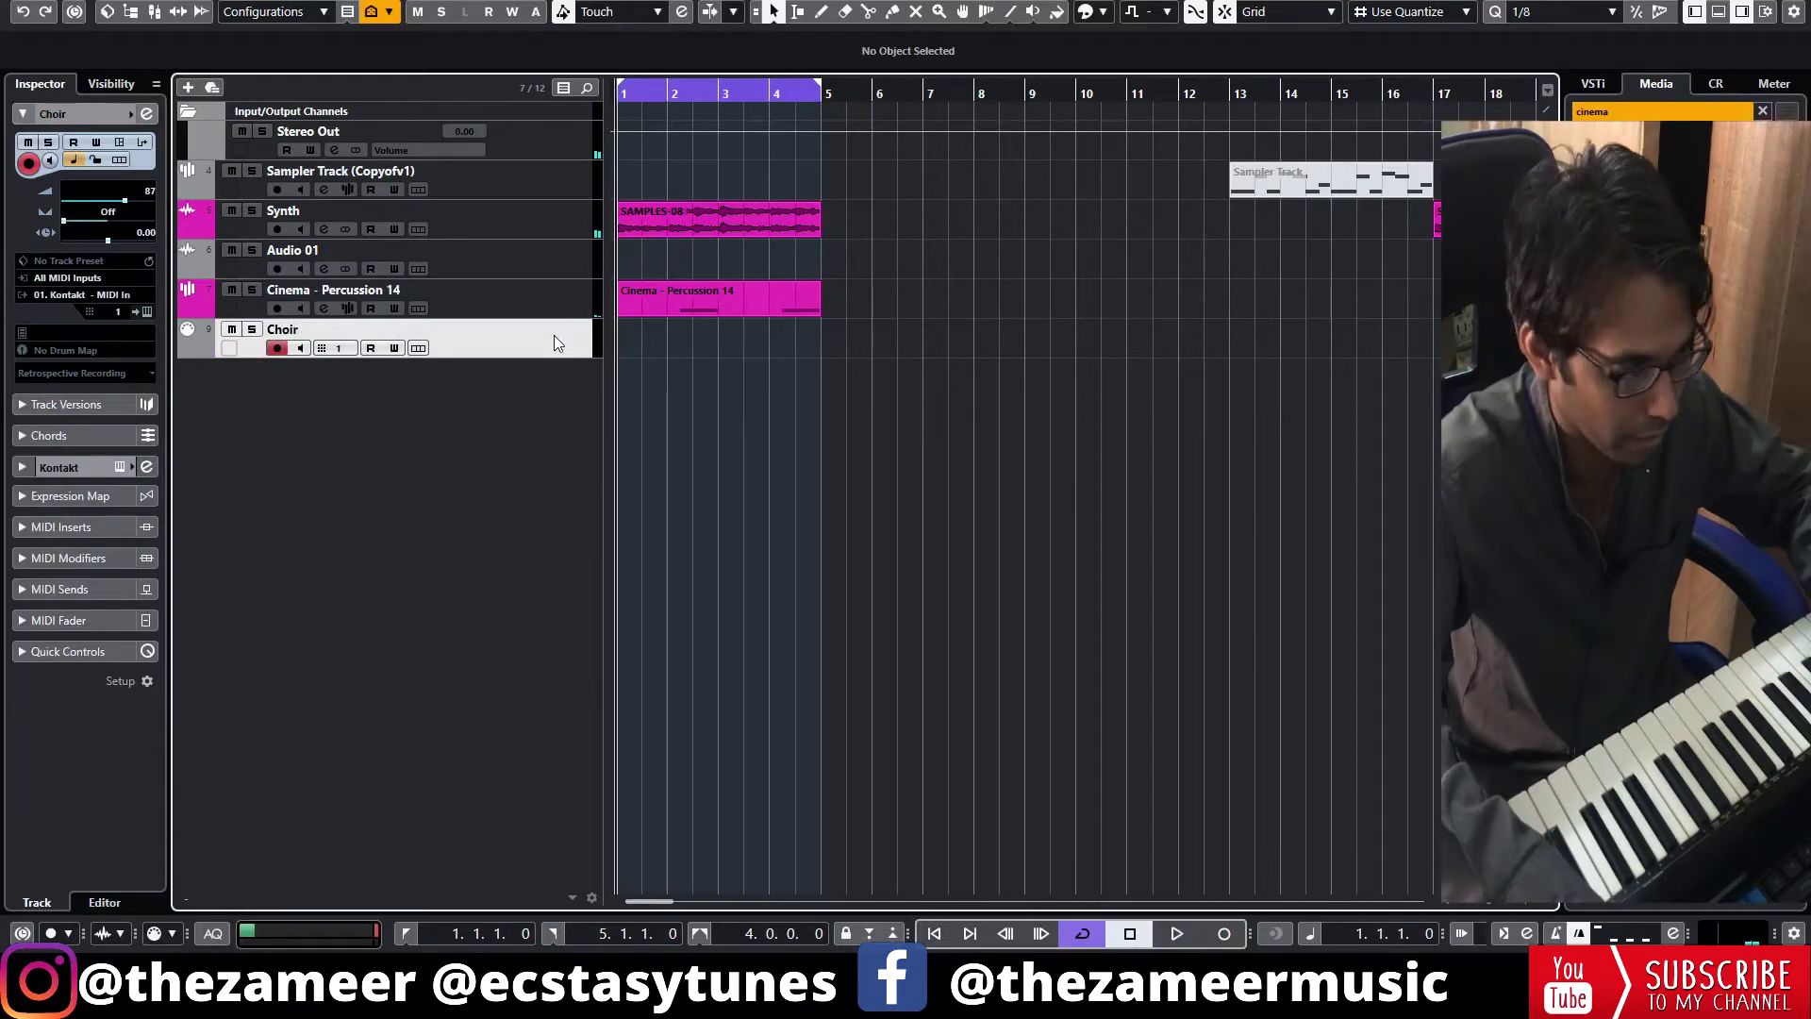
- Record a chord part on the Choir track over bars 1 to 5 and play it back
{"action": "key", "text": "KP_Multiply"}
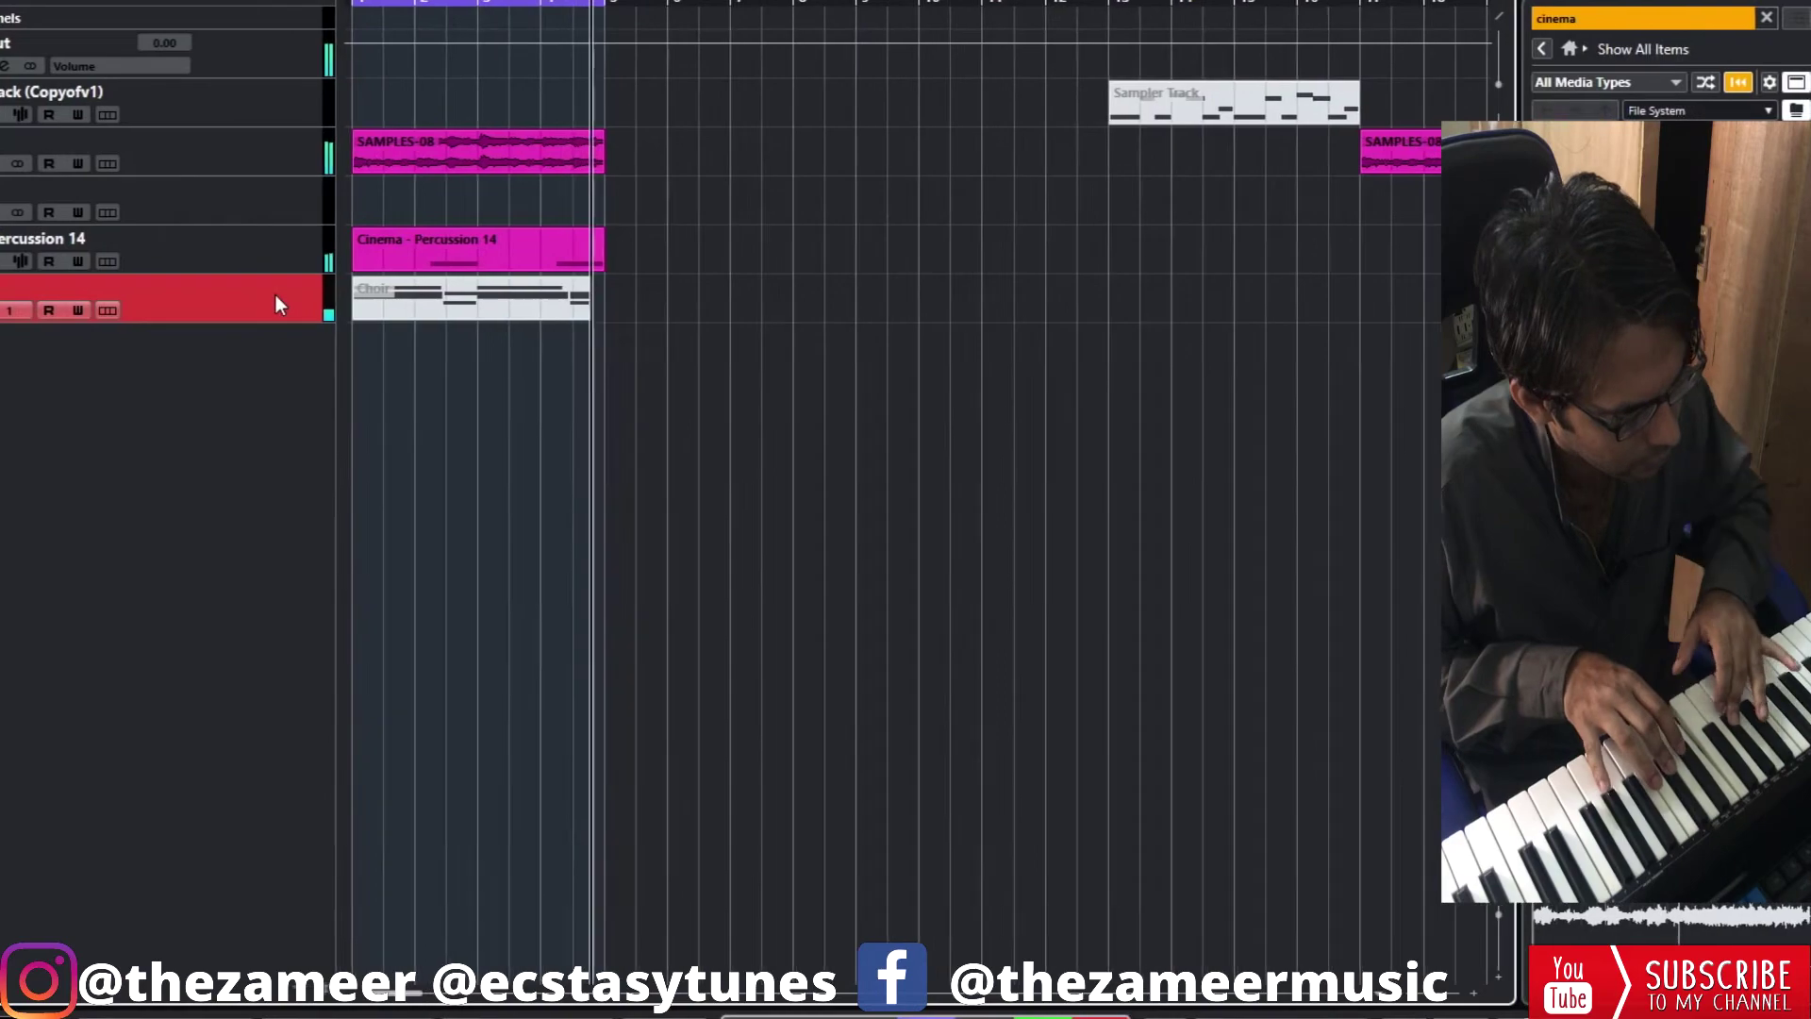
{"action": "key", "text": "space"}
{"action": "key", "text": "space"}
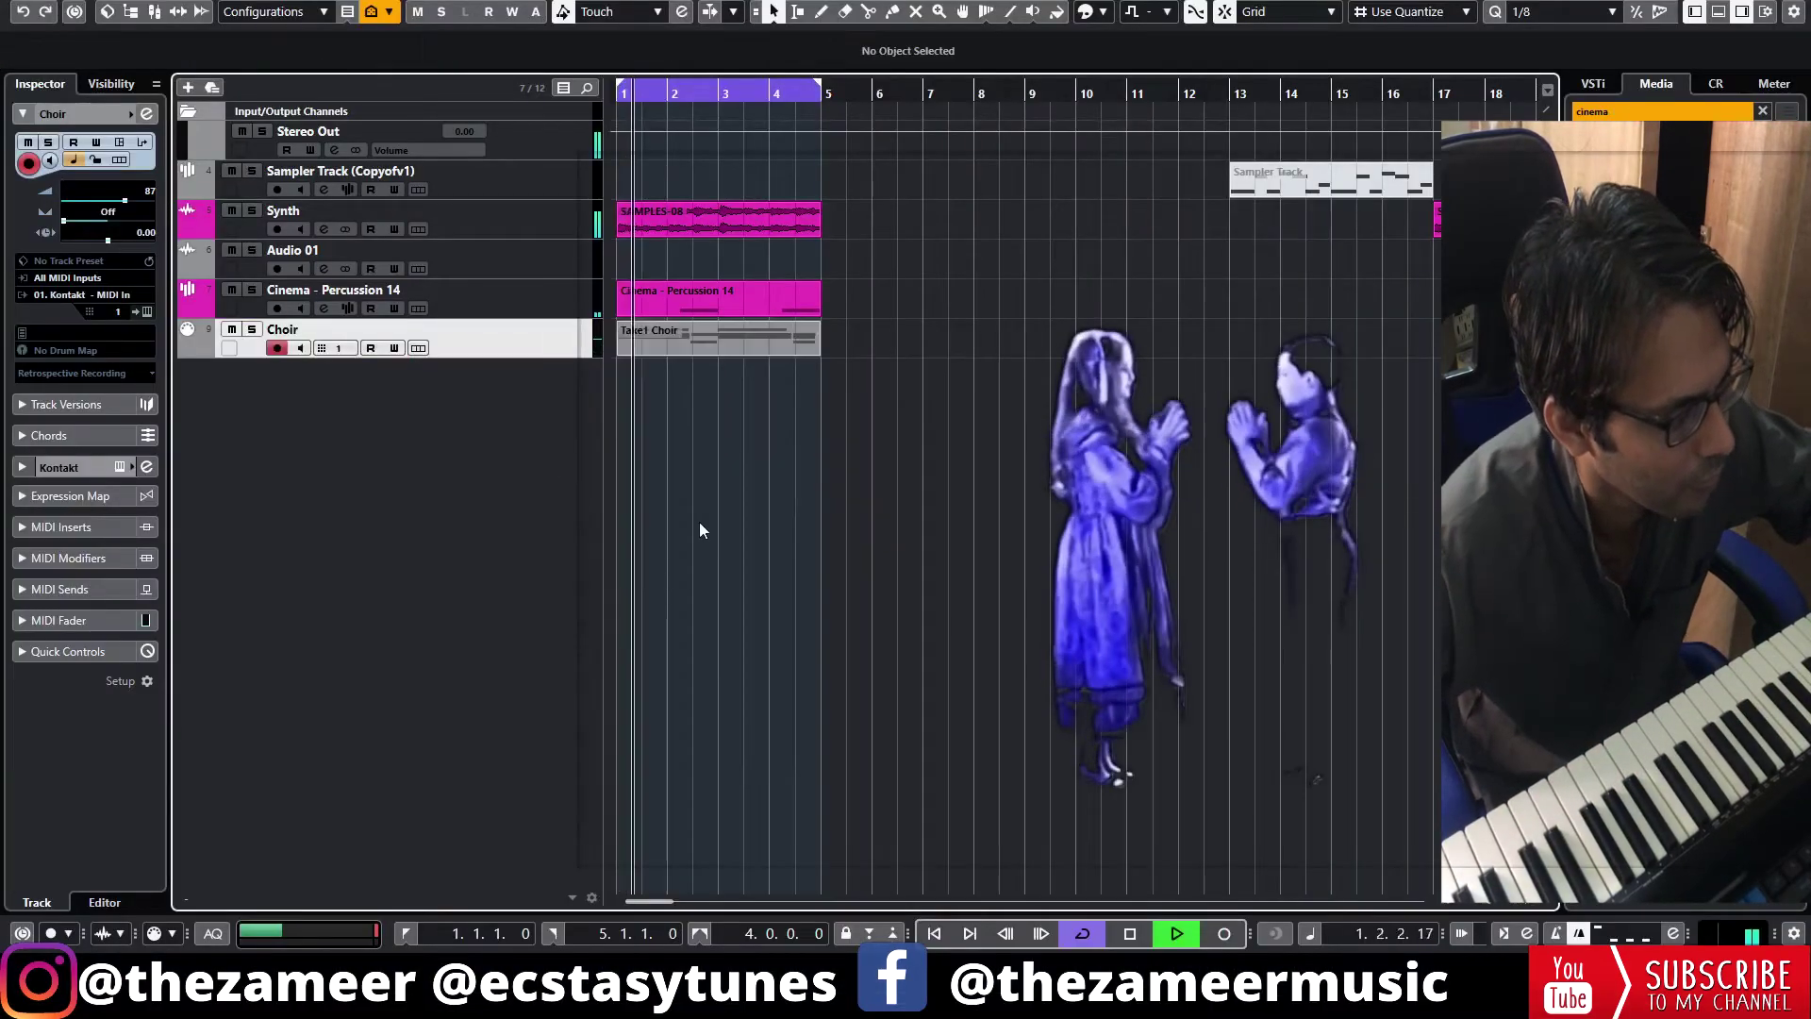
- Quantize the chord notes of the Take1 Choir part to the 1/8 grid
{"action": "double_click", "coordinate": [715, 351]}
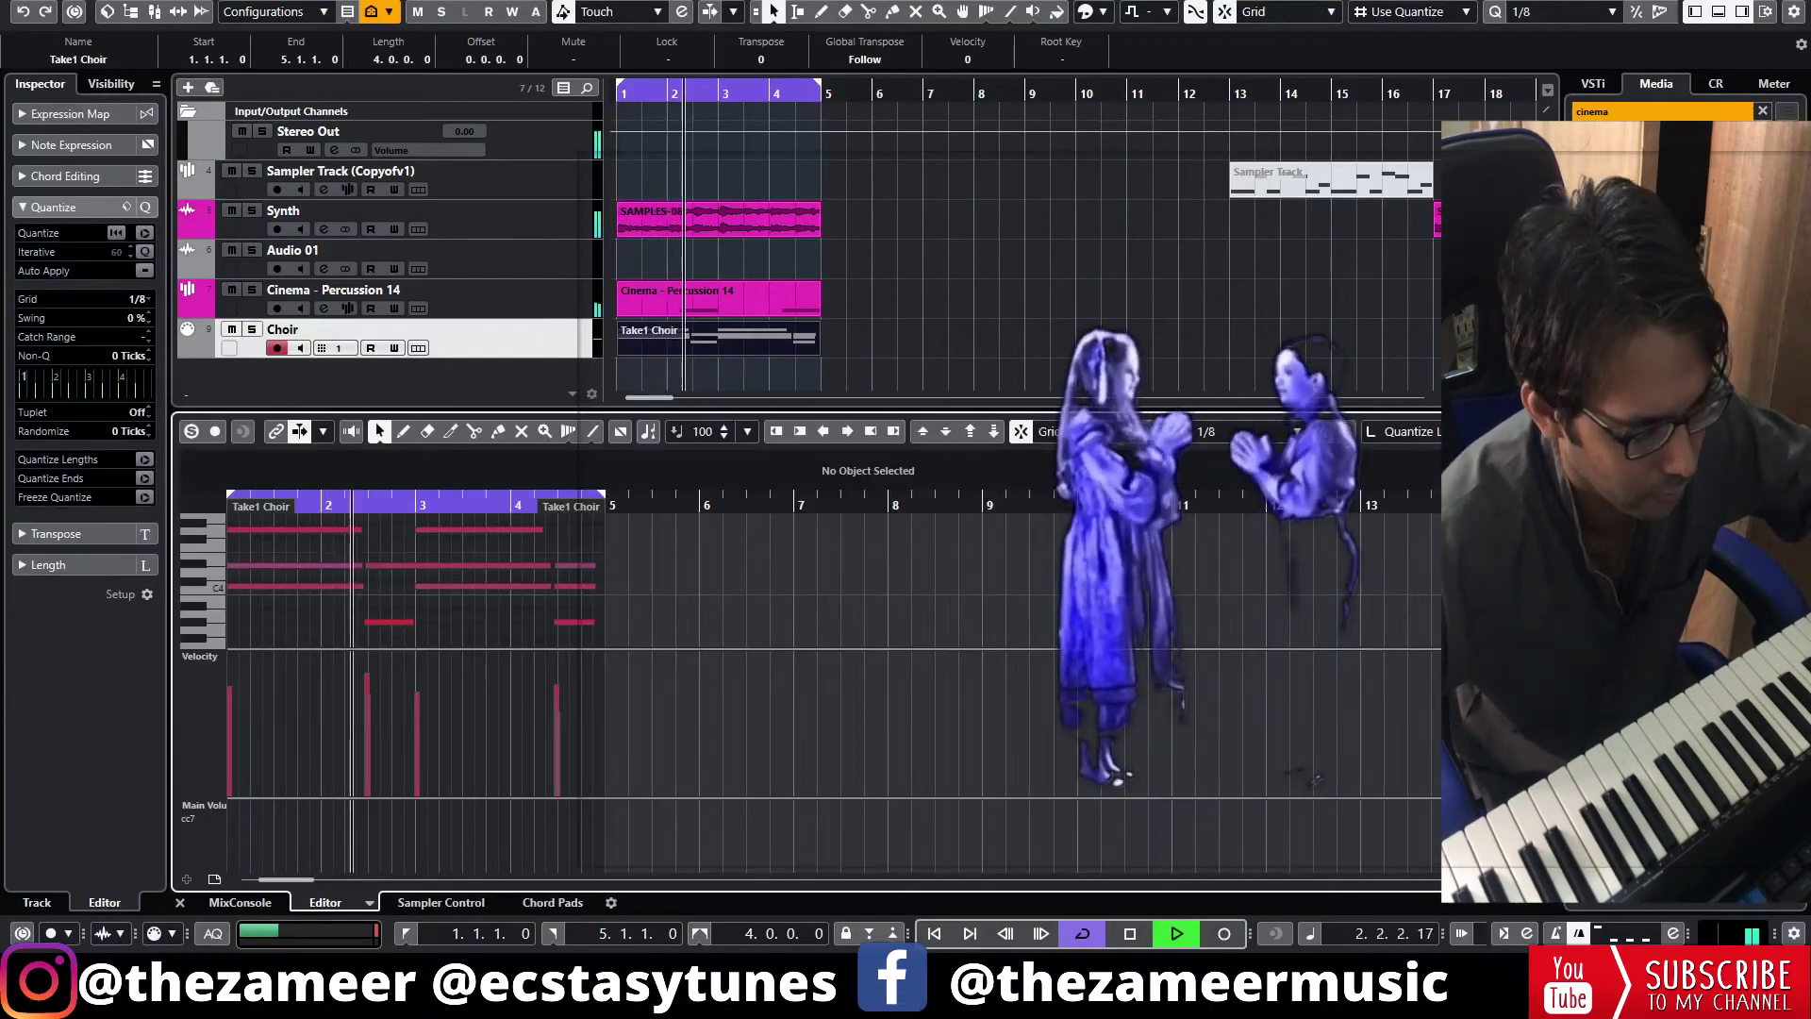
{"action": "left_click", "coordinate": [1520, 431]}
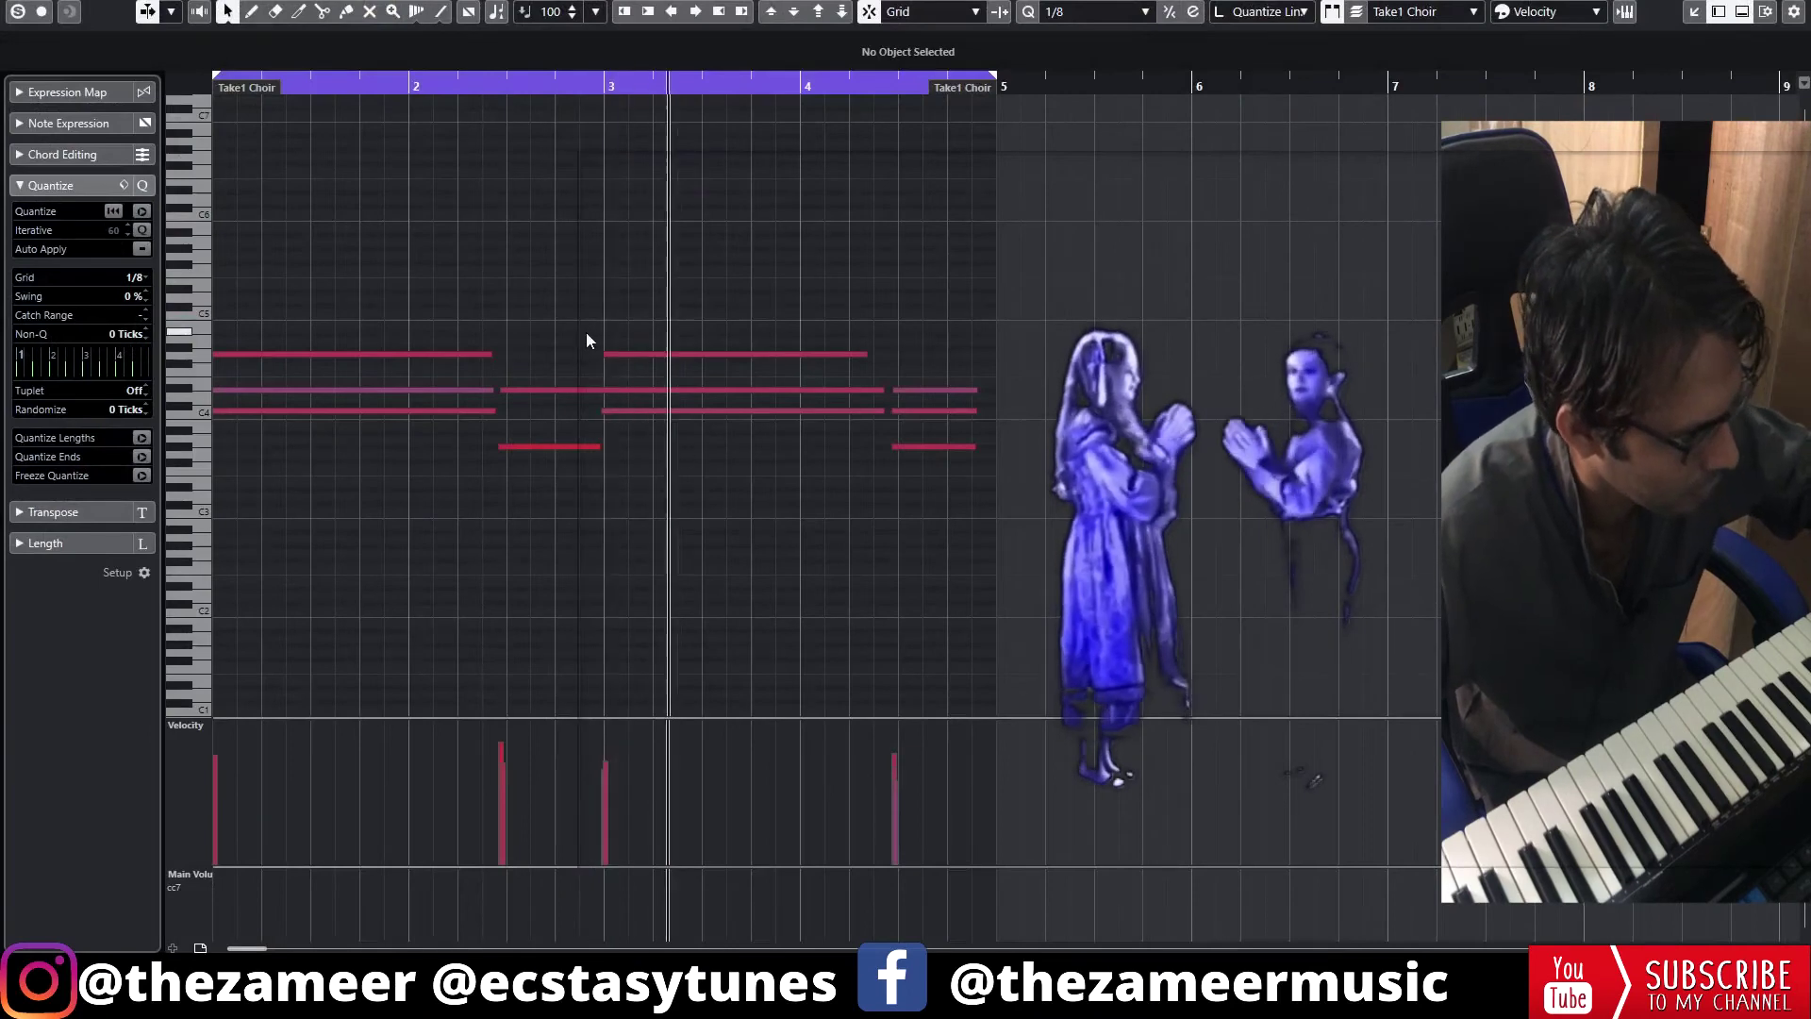
{"action": "left_click_drag", "start_coordinate": [585, 332], "coordinate": [581, 519]}
{"action": "key", "text": "q"}
{"action": "key", "text": "q"}
{"action": "left_click_drag", "start_coordinate": [909, 319], "coordinate": [230, 541]}
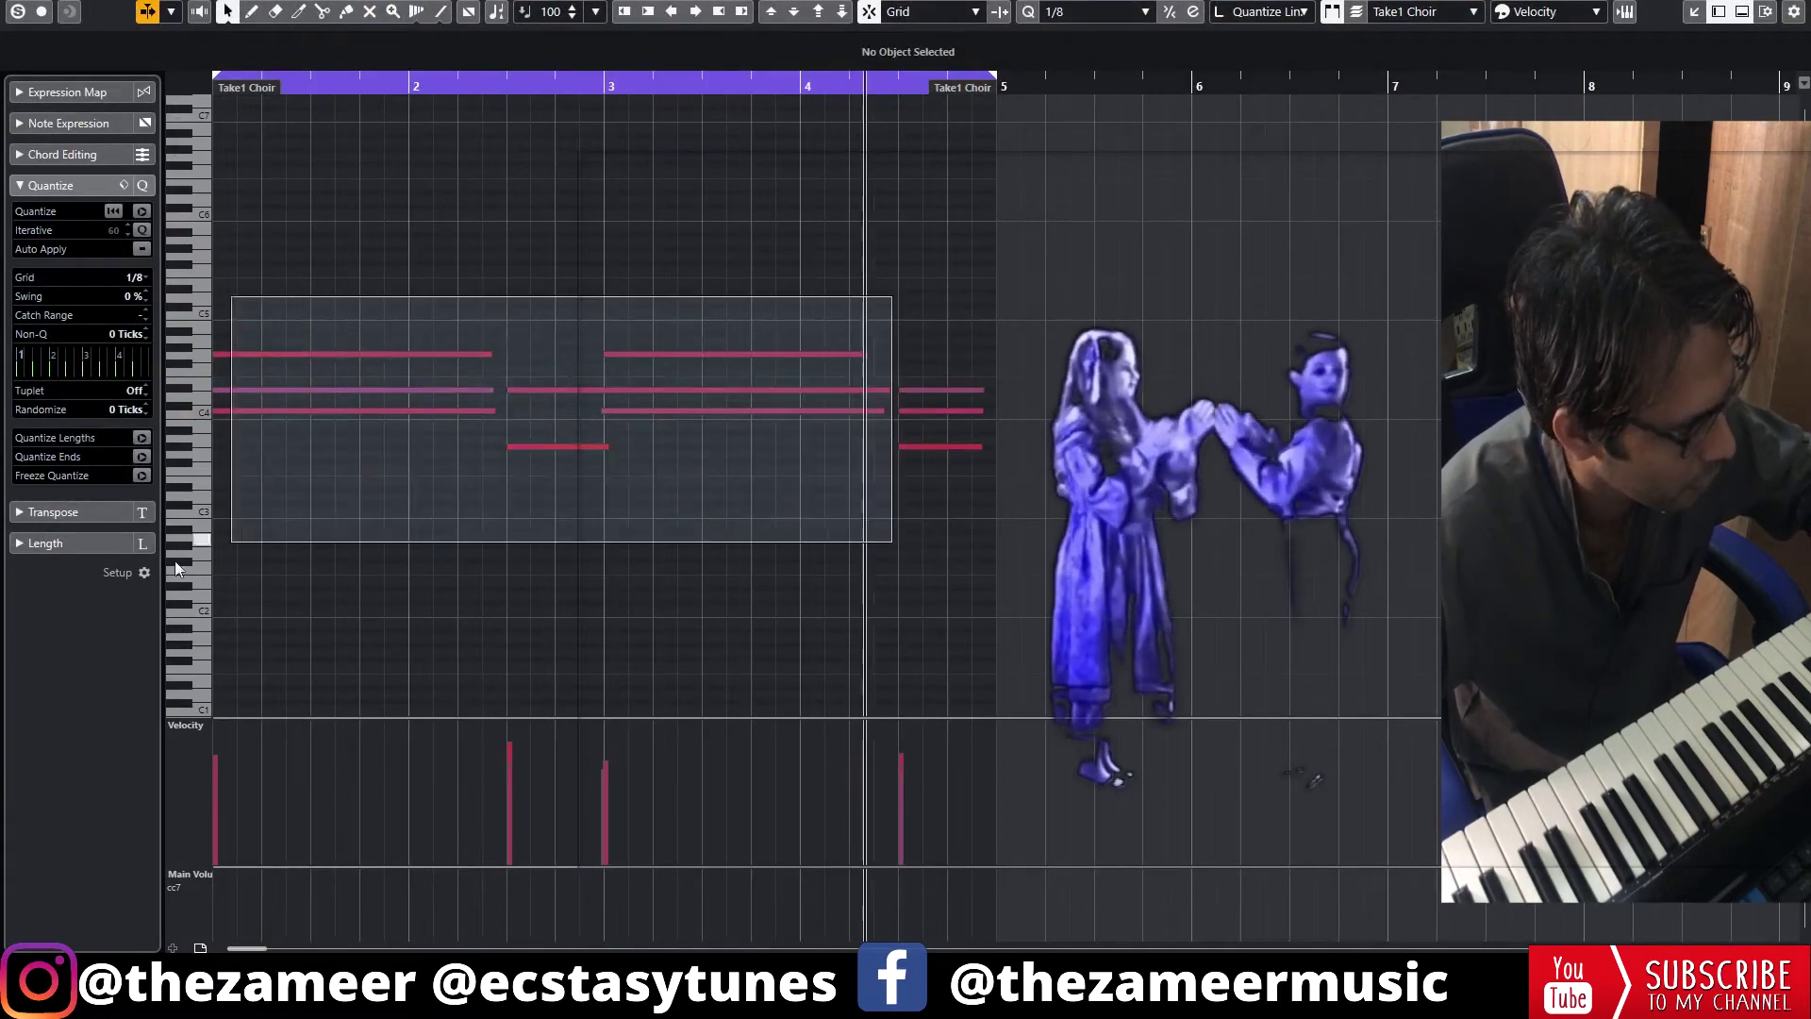
{"action": "key", "text": "q"}
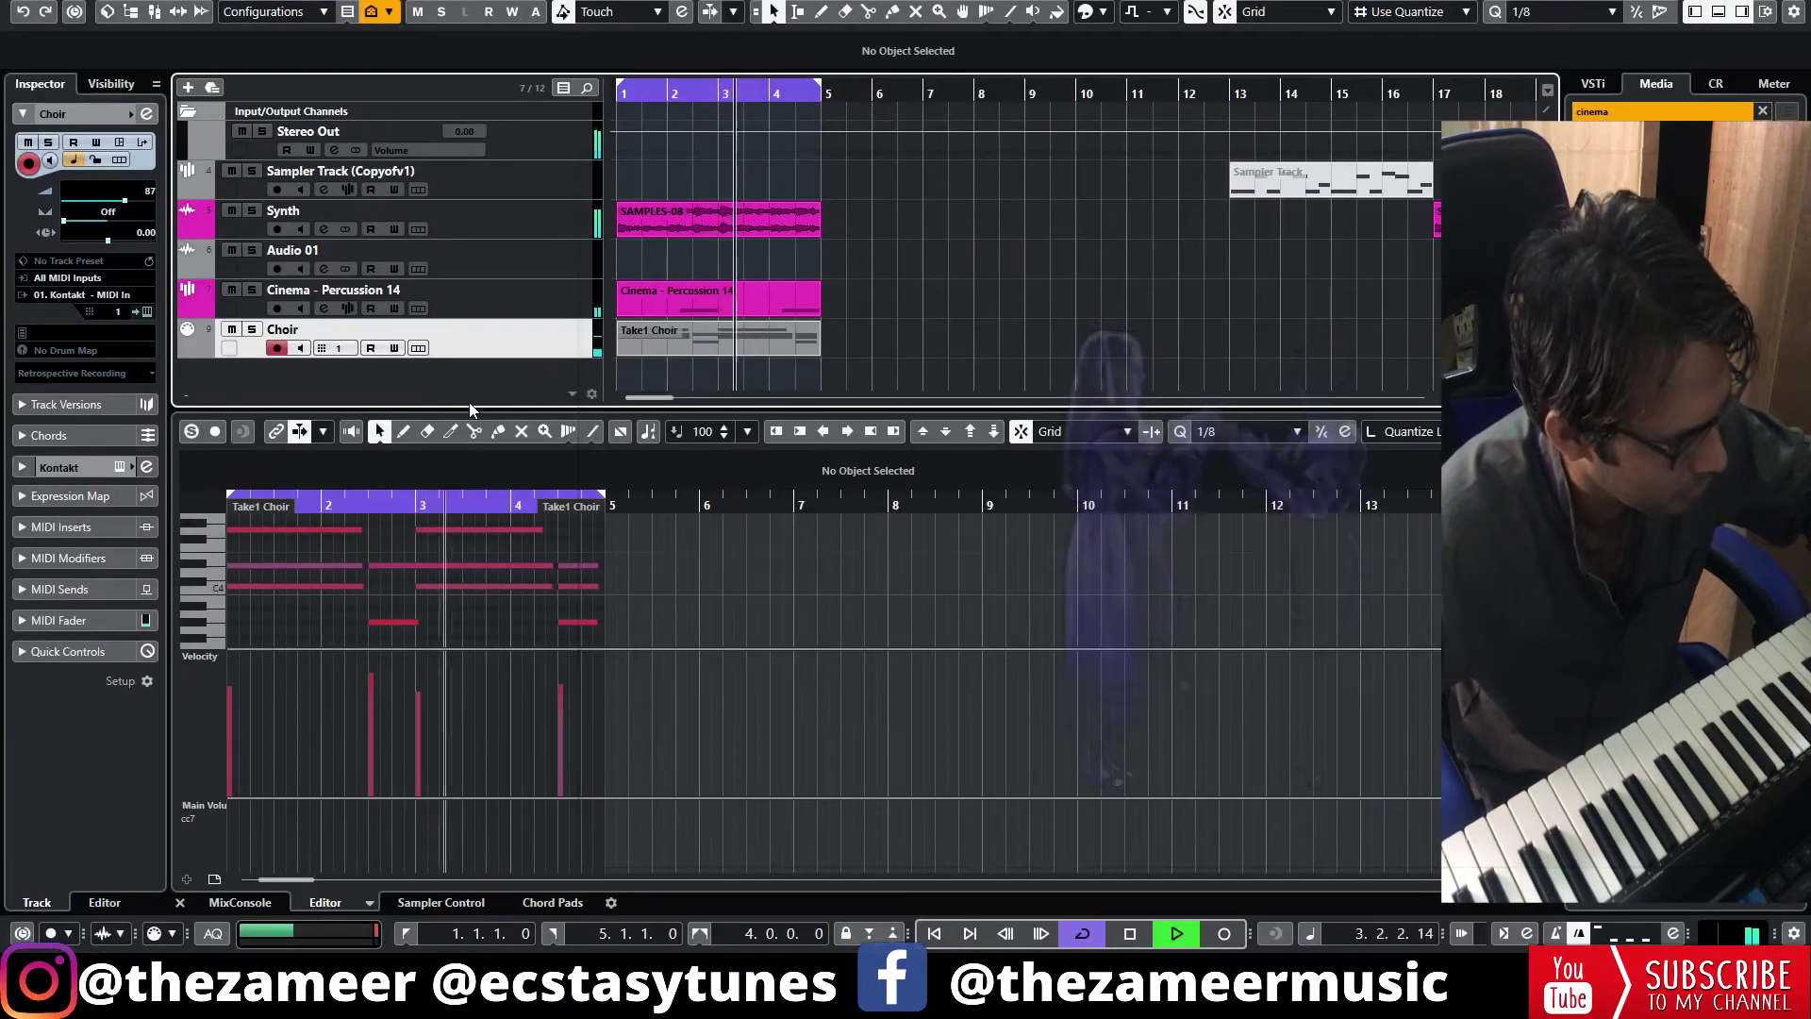
- Colour the Choir track turquoise green and close the note editor
{"action": "left_click", "coordinate": [186, 184]}
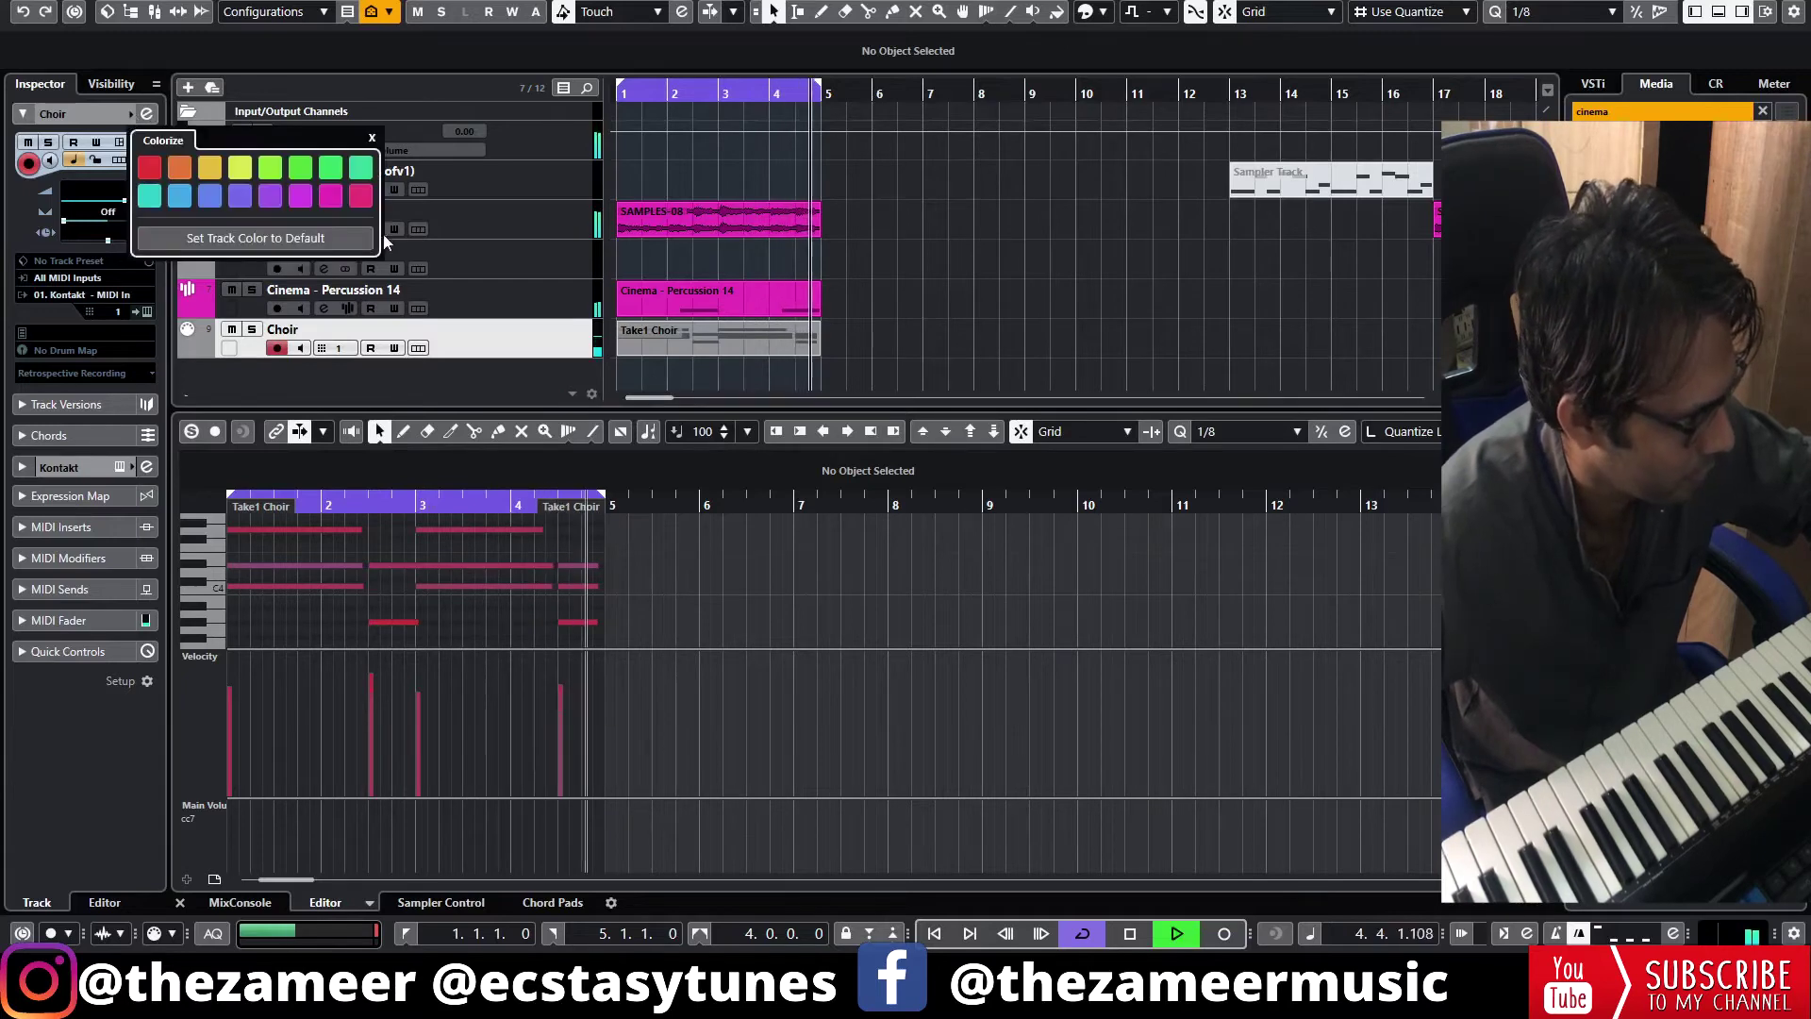
{"action": "left_click", "coordinate": [366, 174]}
{"action": "left_click", "coordinate": [1052, 314]}
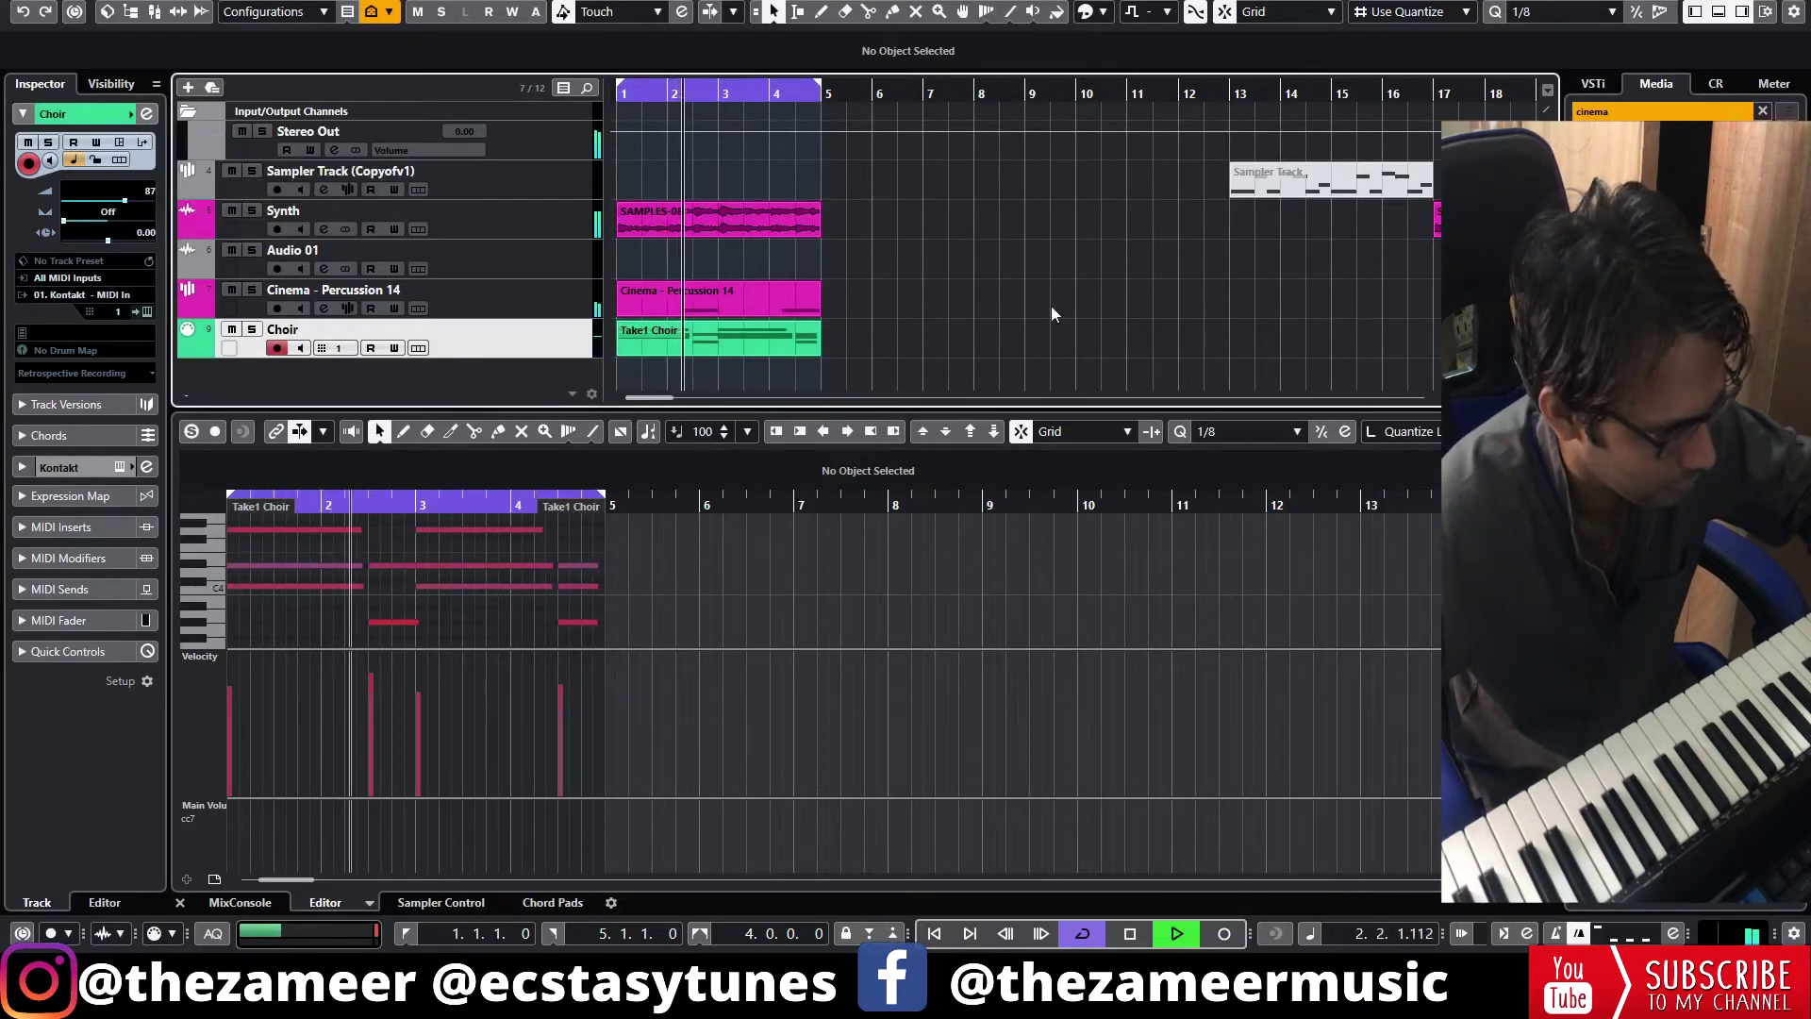
{"action": "key", "text": "ctrl+alt+e"}
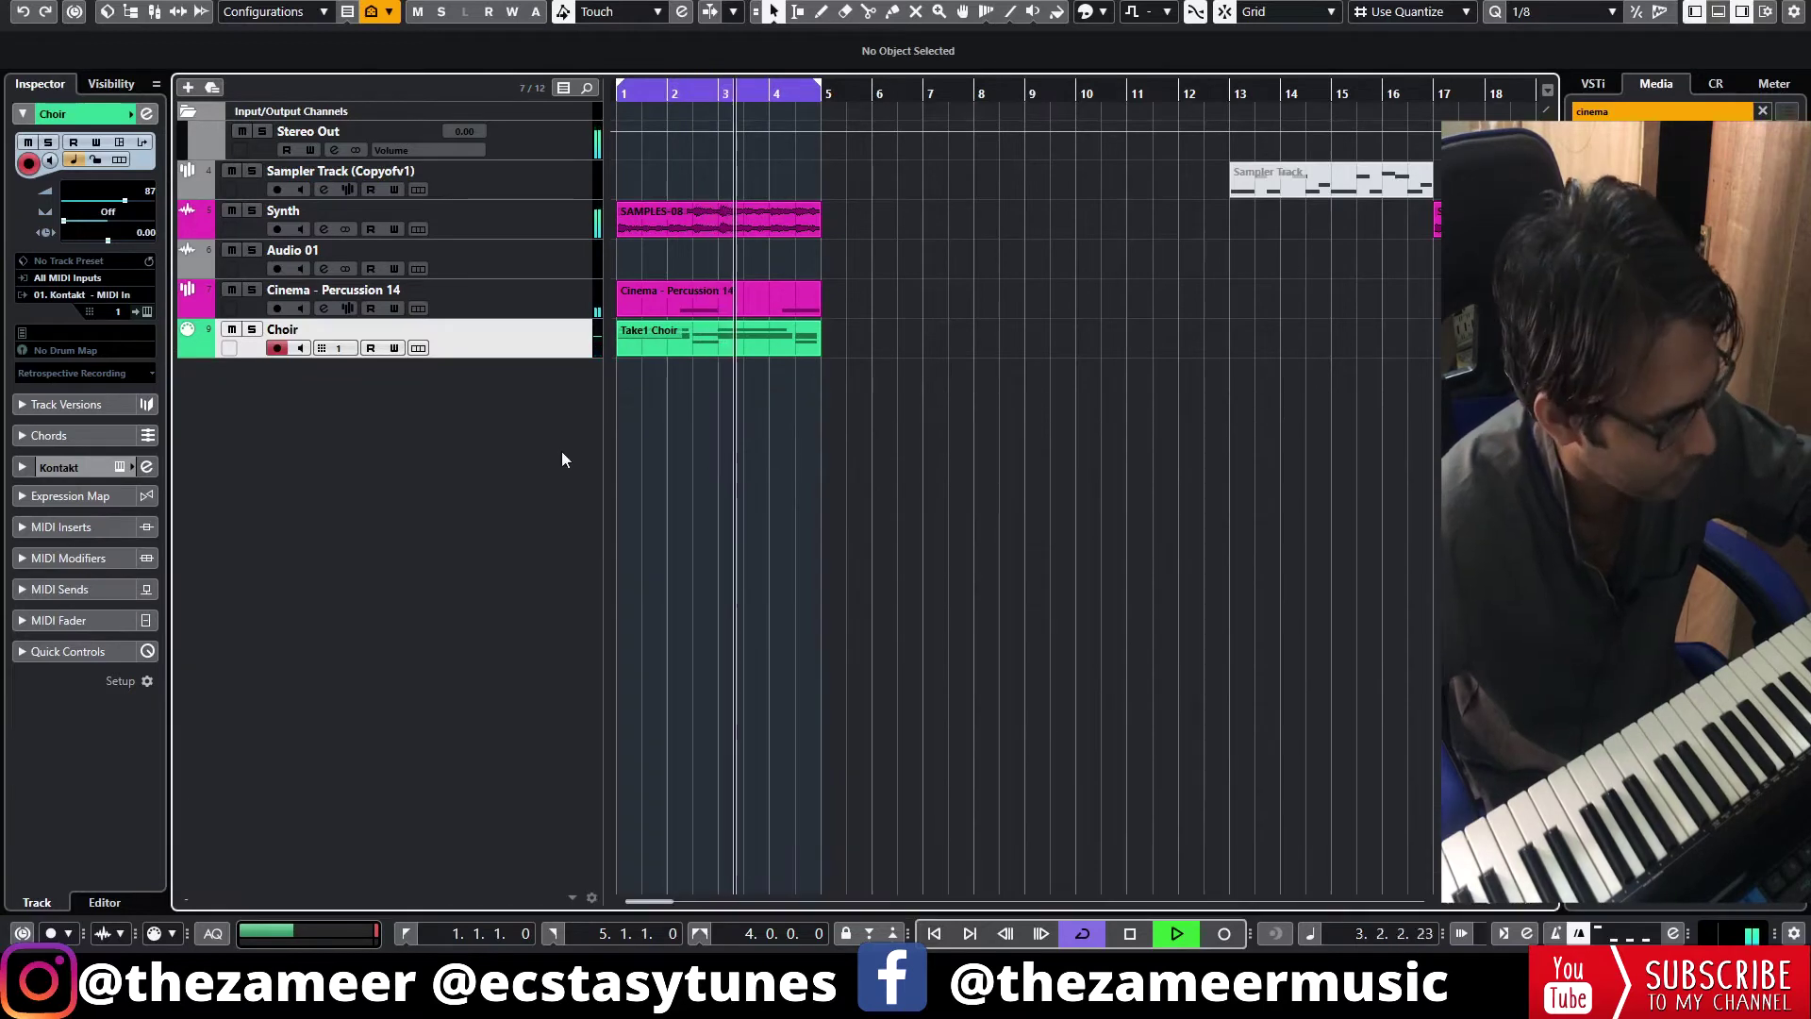
- Check the verb send on the Choir track's Kontakt channel and play the loop
{"action": "key", "text": "space"}
{"action": "left_click", "coordinate": [75, 467]}
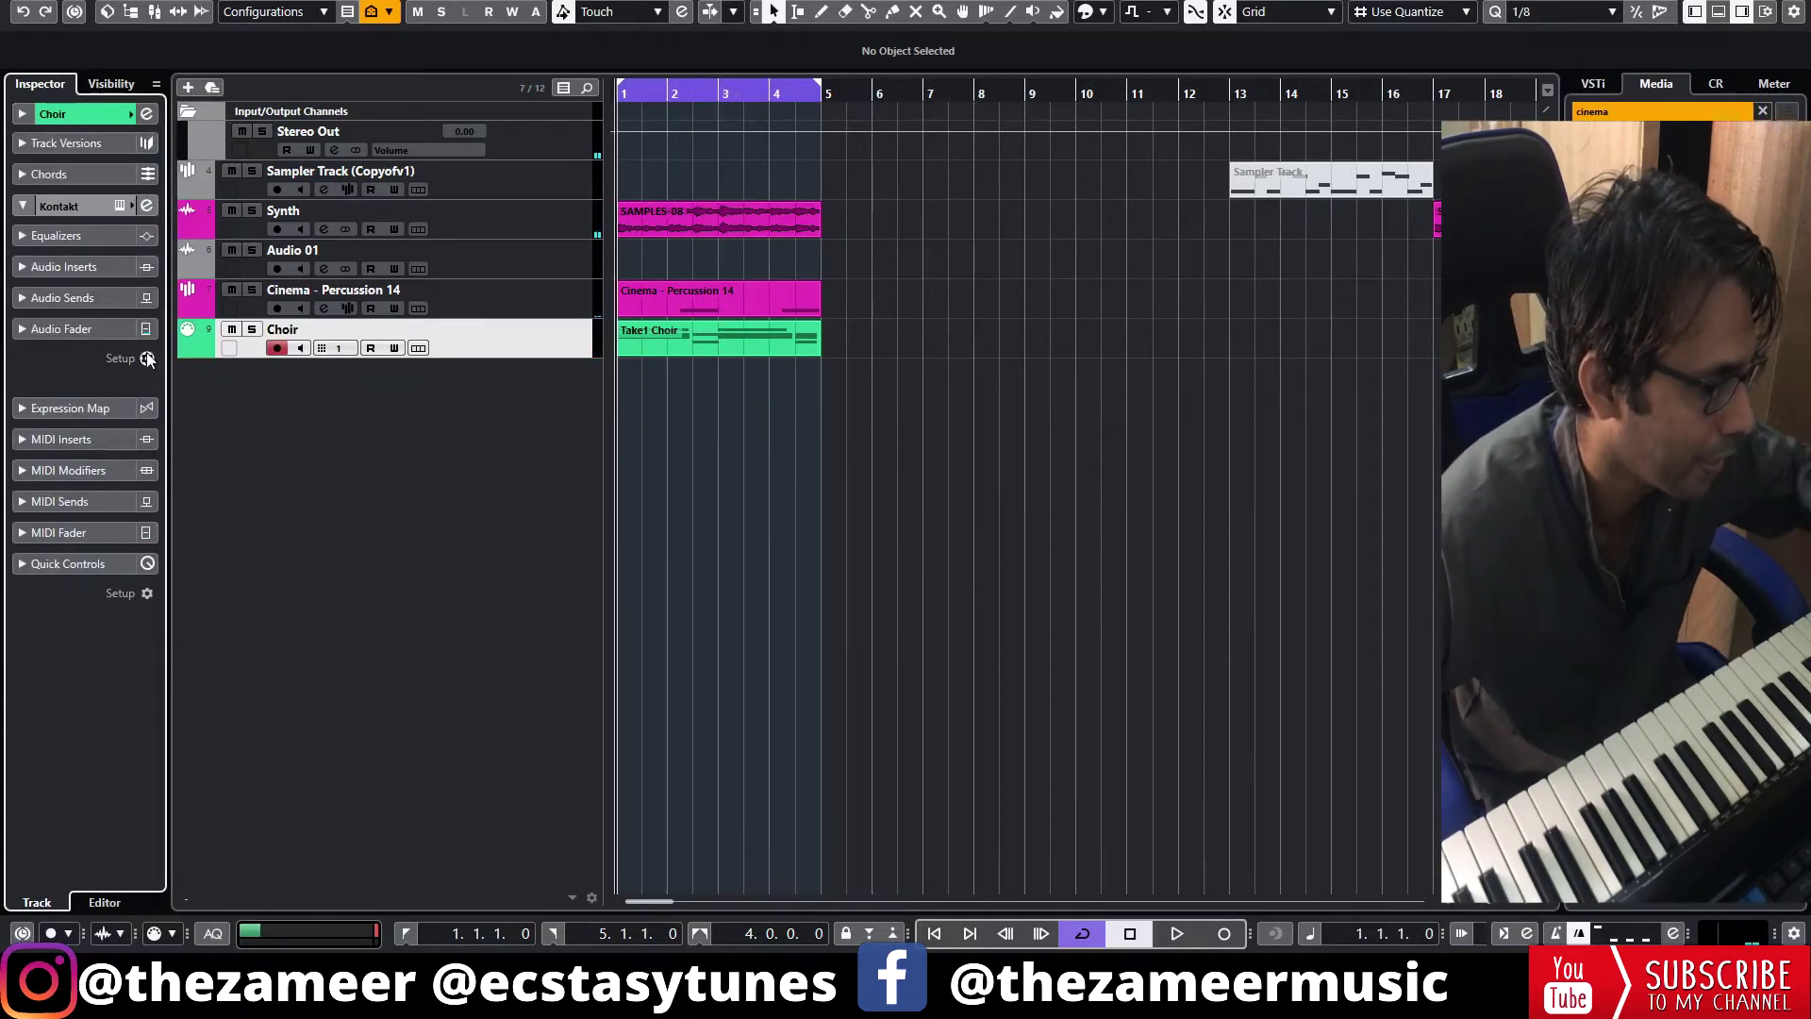
{"action": "left_click", "coordinate": [59, 297]}
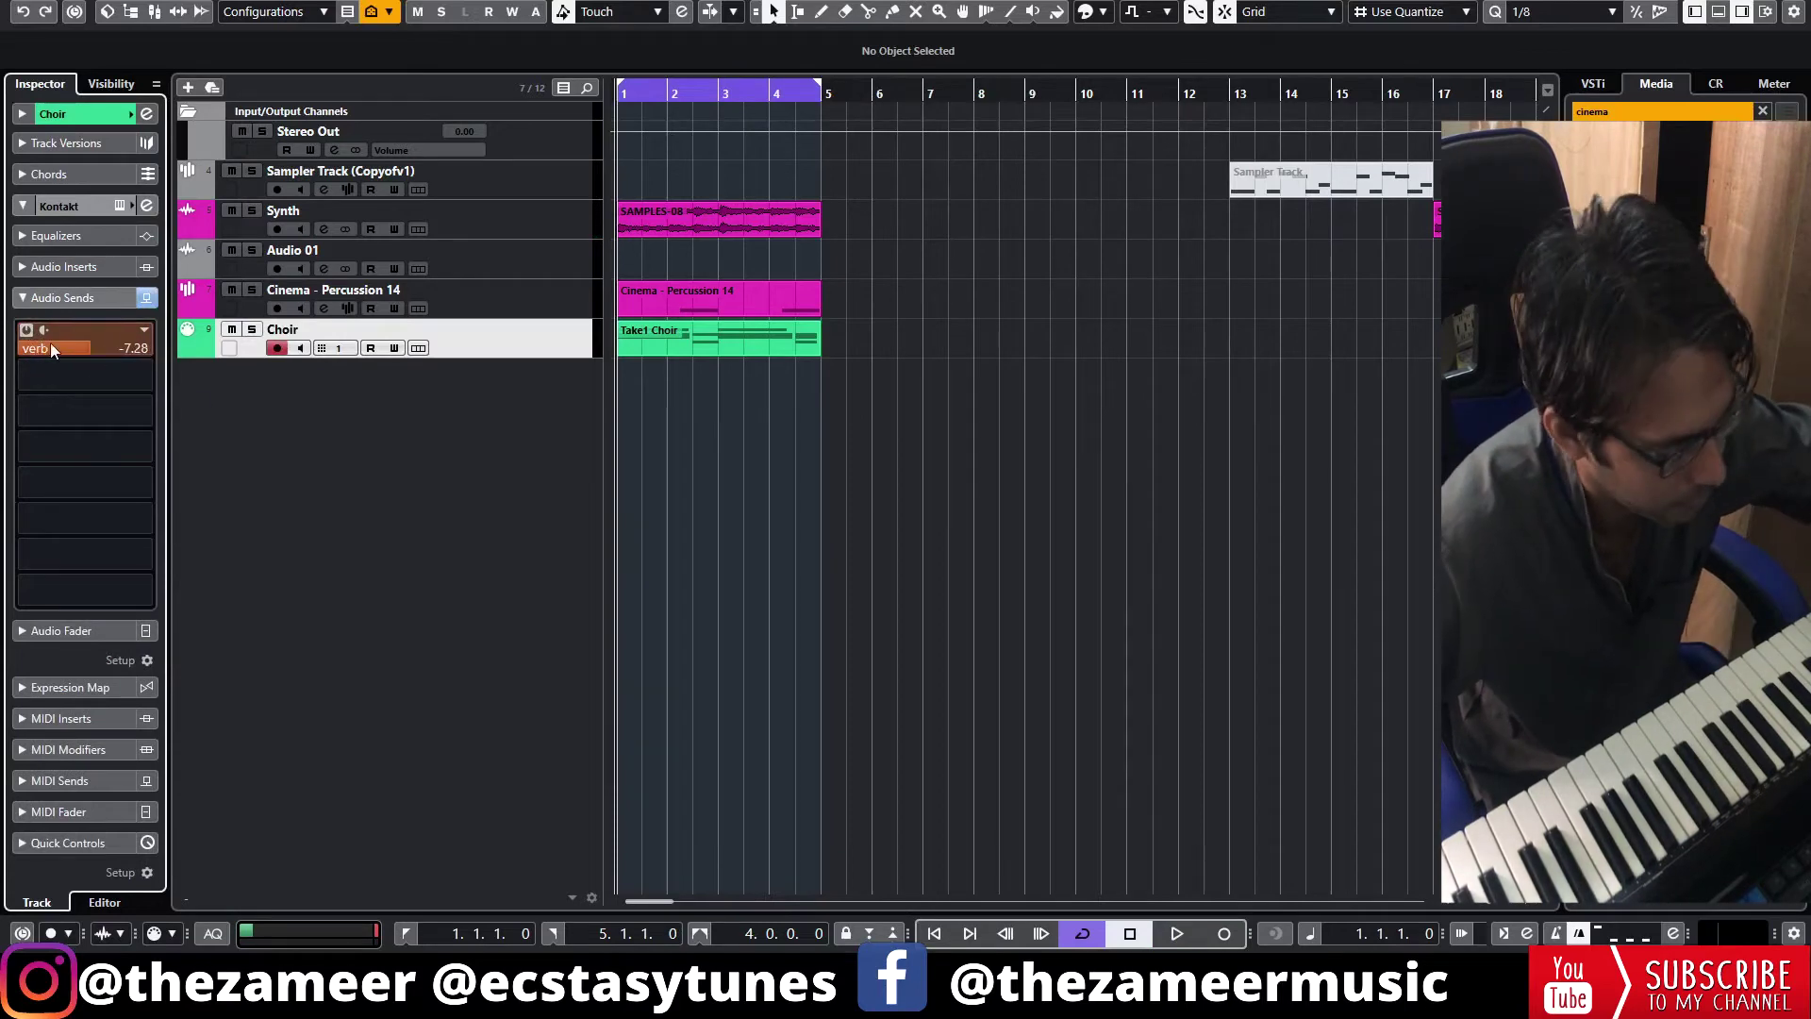
{"action": "key", "text": "space"}
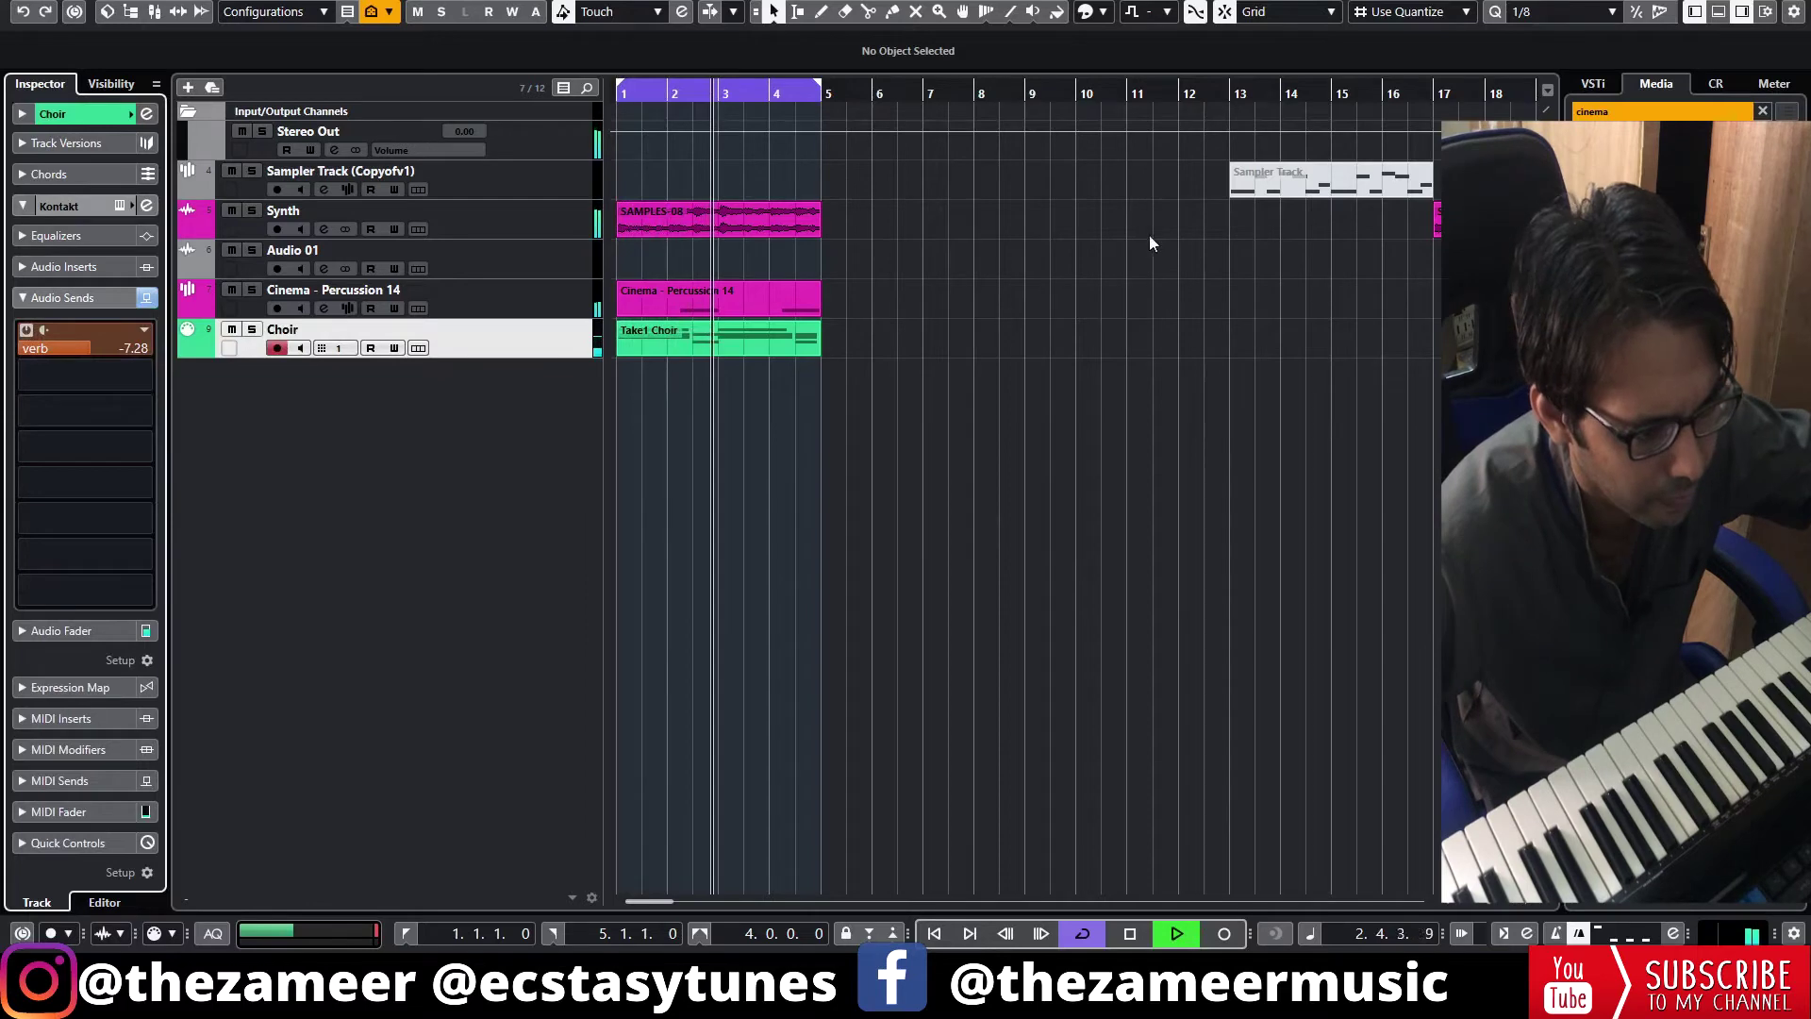
- Delete the muted Sampler Track part at bar 13 and move the spare SAMPLES-08 event on the Synth track to bar 5
{"action": "left_click", "coordinate": [1330, 187]}
{"action": "key", "text": "Delete"}
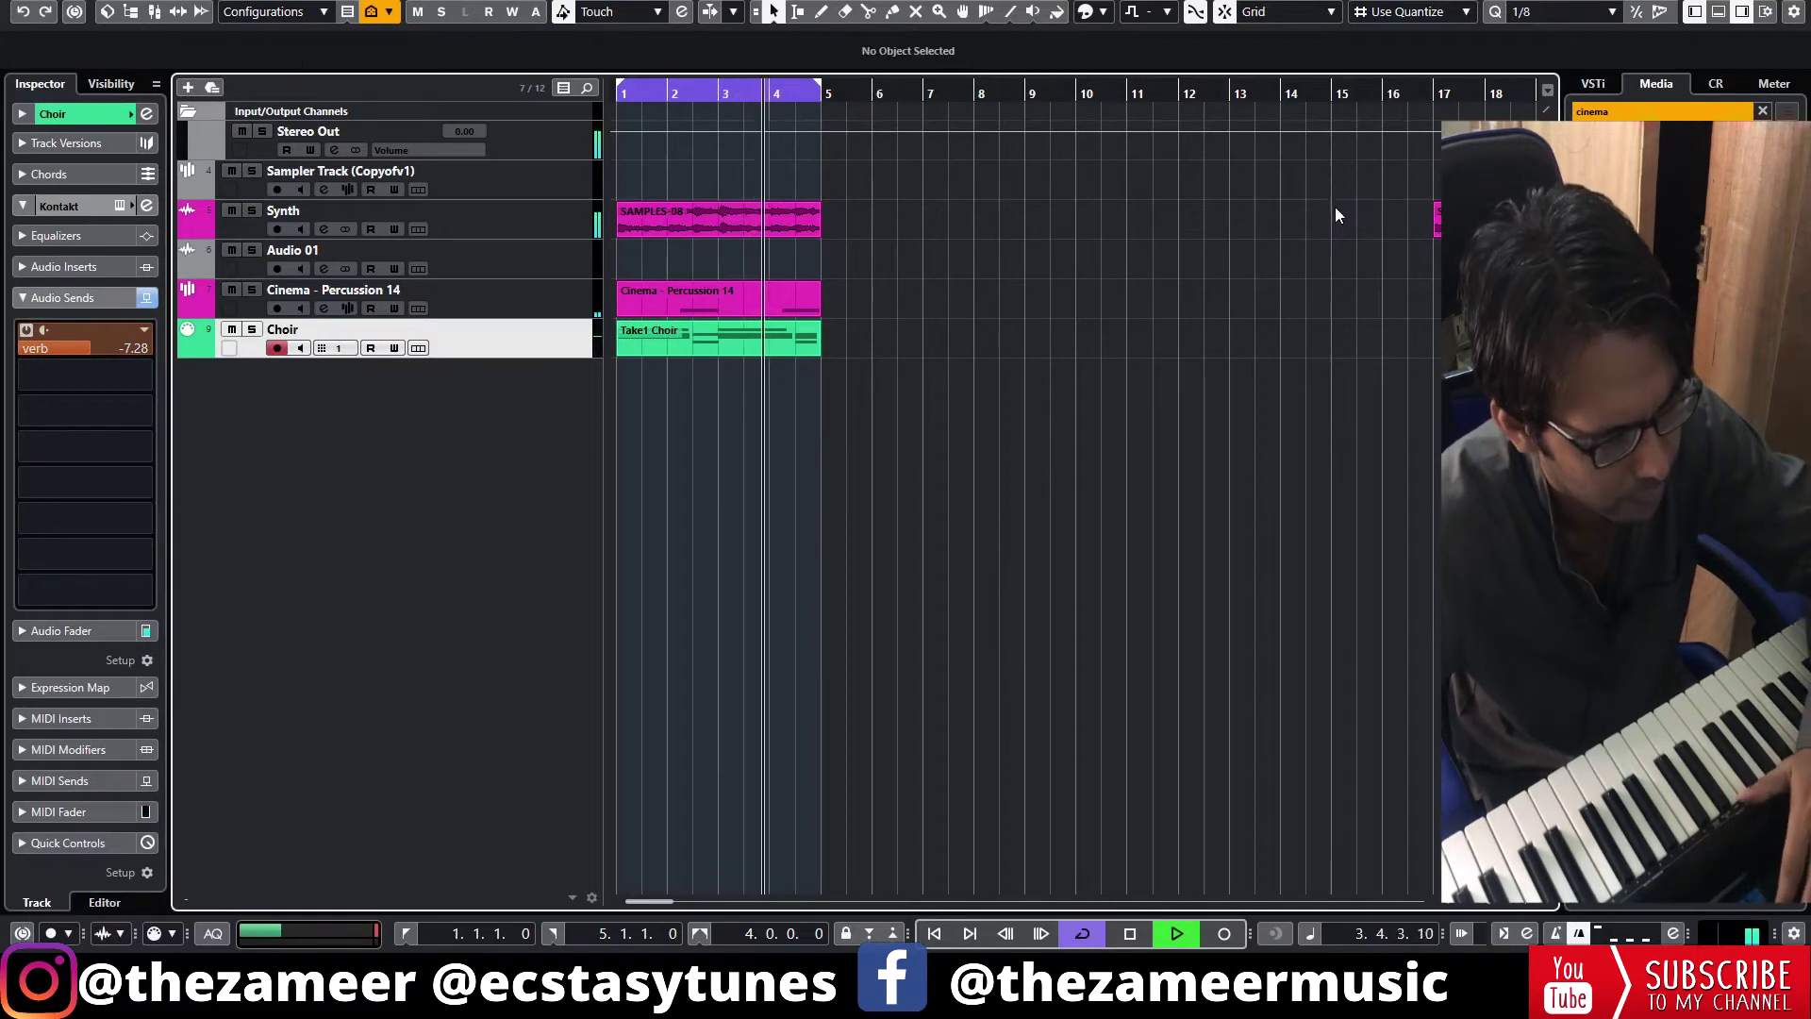
{"action": "left_click_drag", "start_coordinate": [1489, 223], "coordinate": [869, 203]}
{"action": "left_click", "coordinate": [890, 372]}
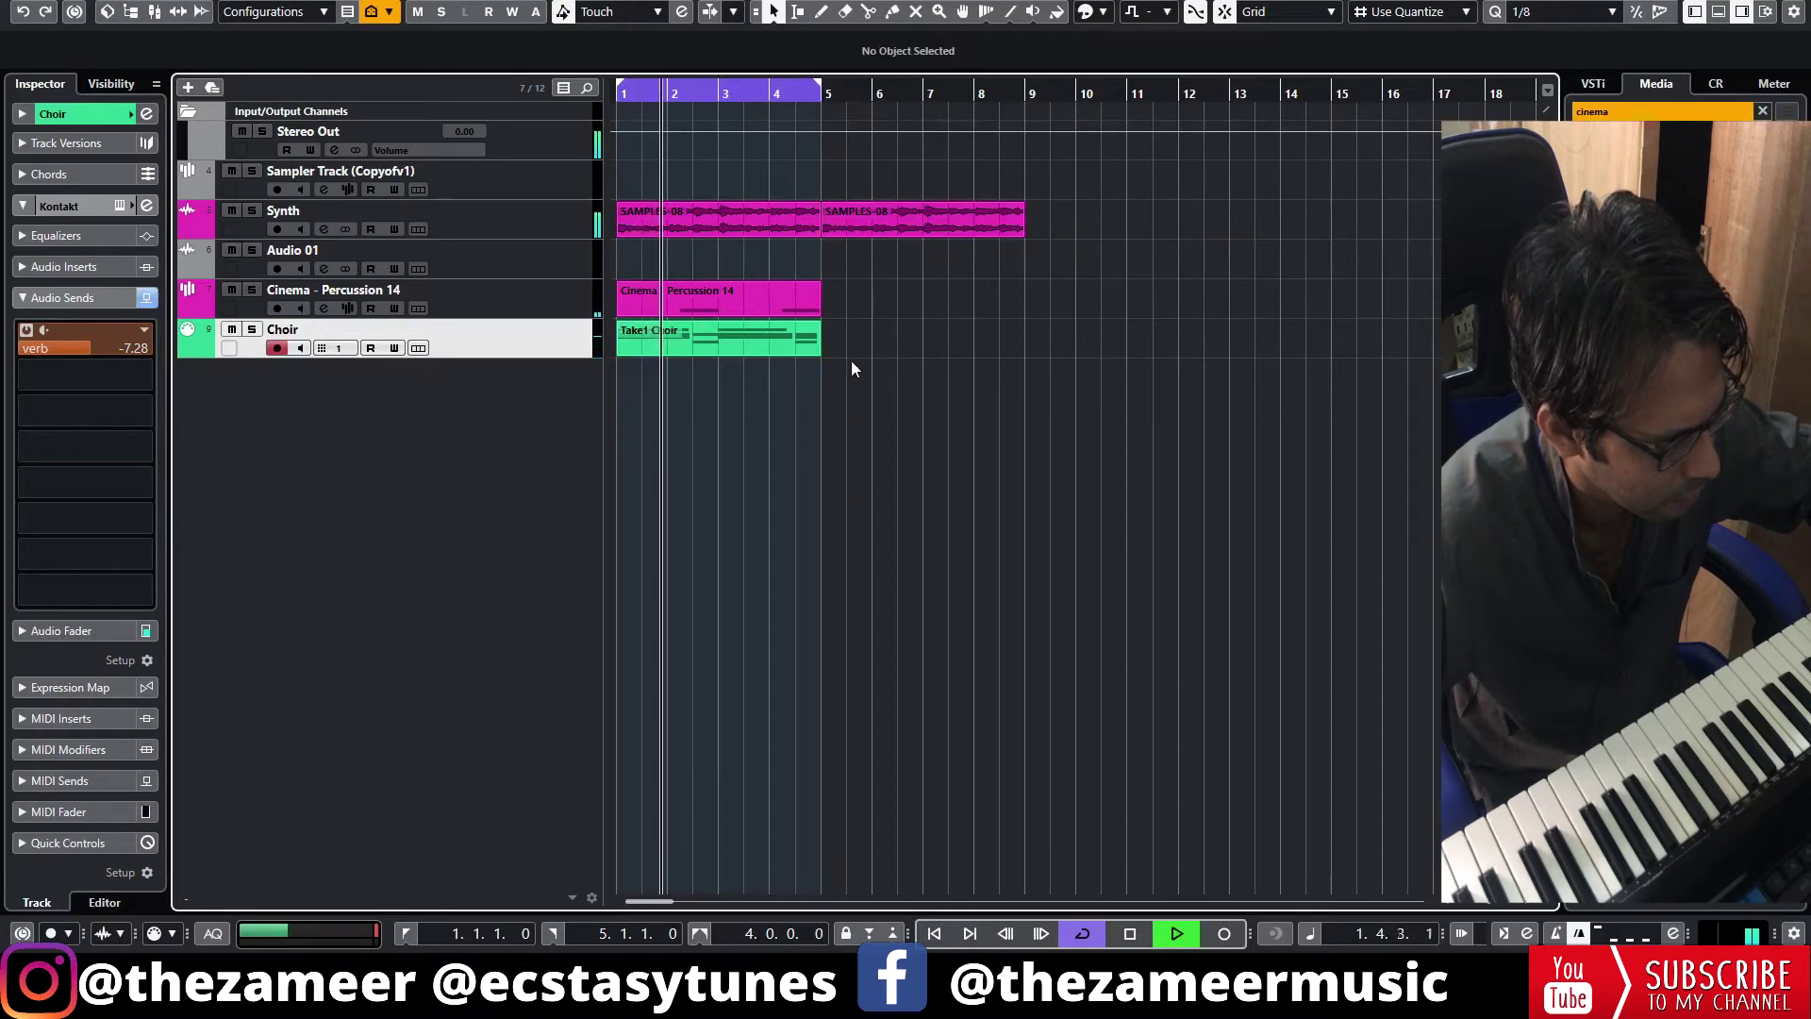
- Render the Take1 Choir part in place with the current render settings
{"action": "key", "text": "space"}
{"action": "left_click", "coordinate": [775, 348]}
{"action": "right_click", "coordinate": [692, 338]}
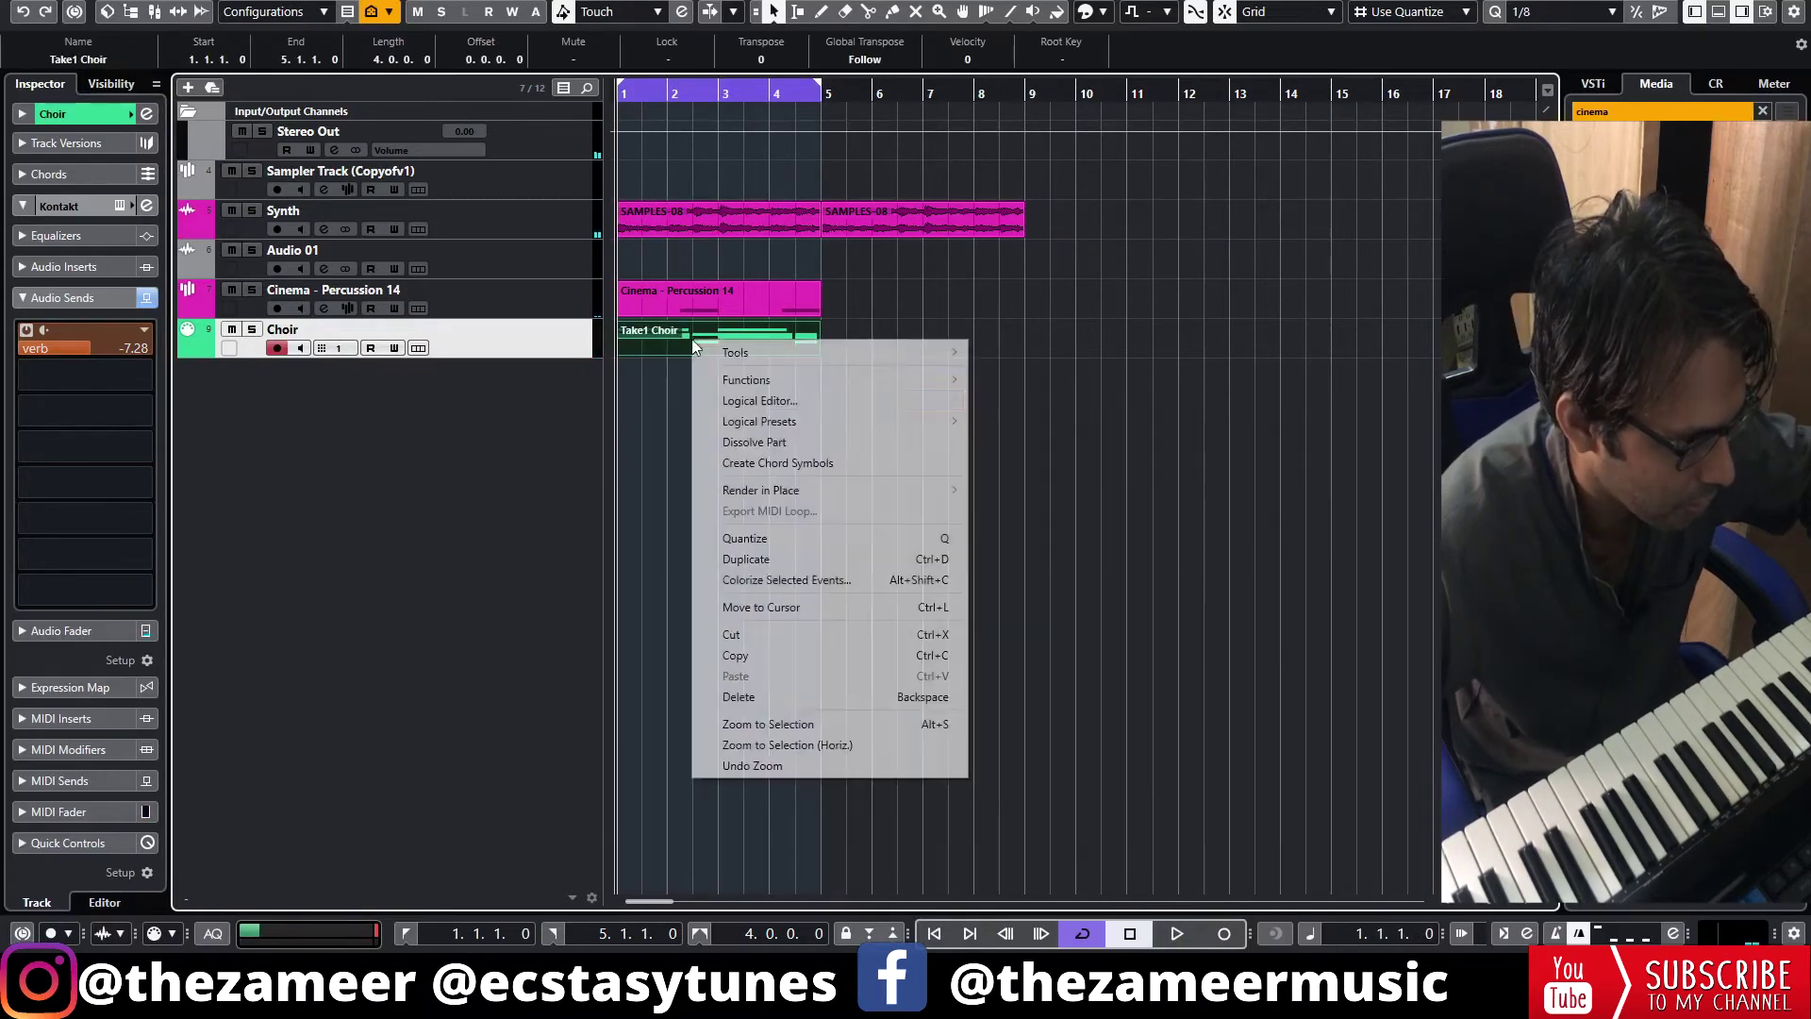
{"action": "mouse_move", "coordinate": [781, 498]}
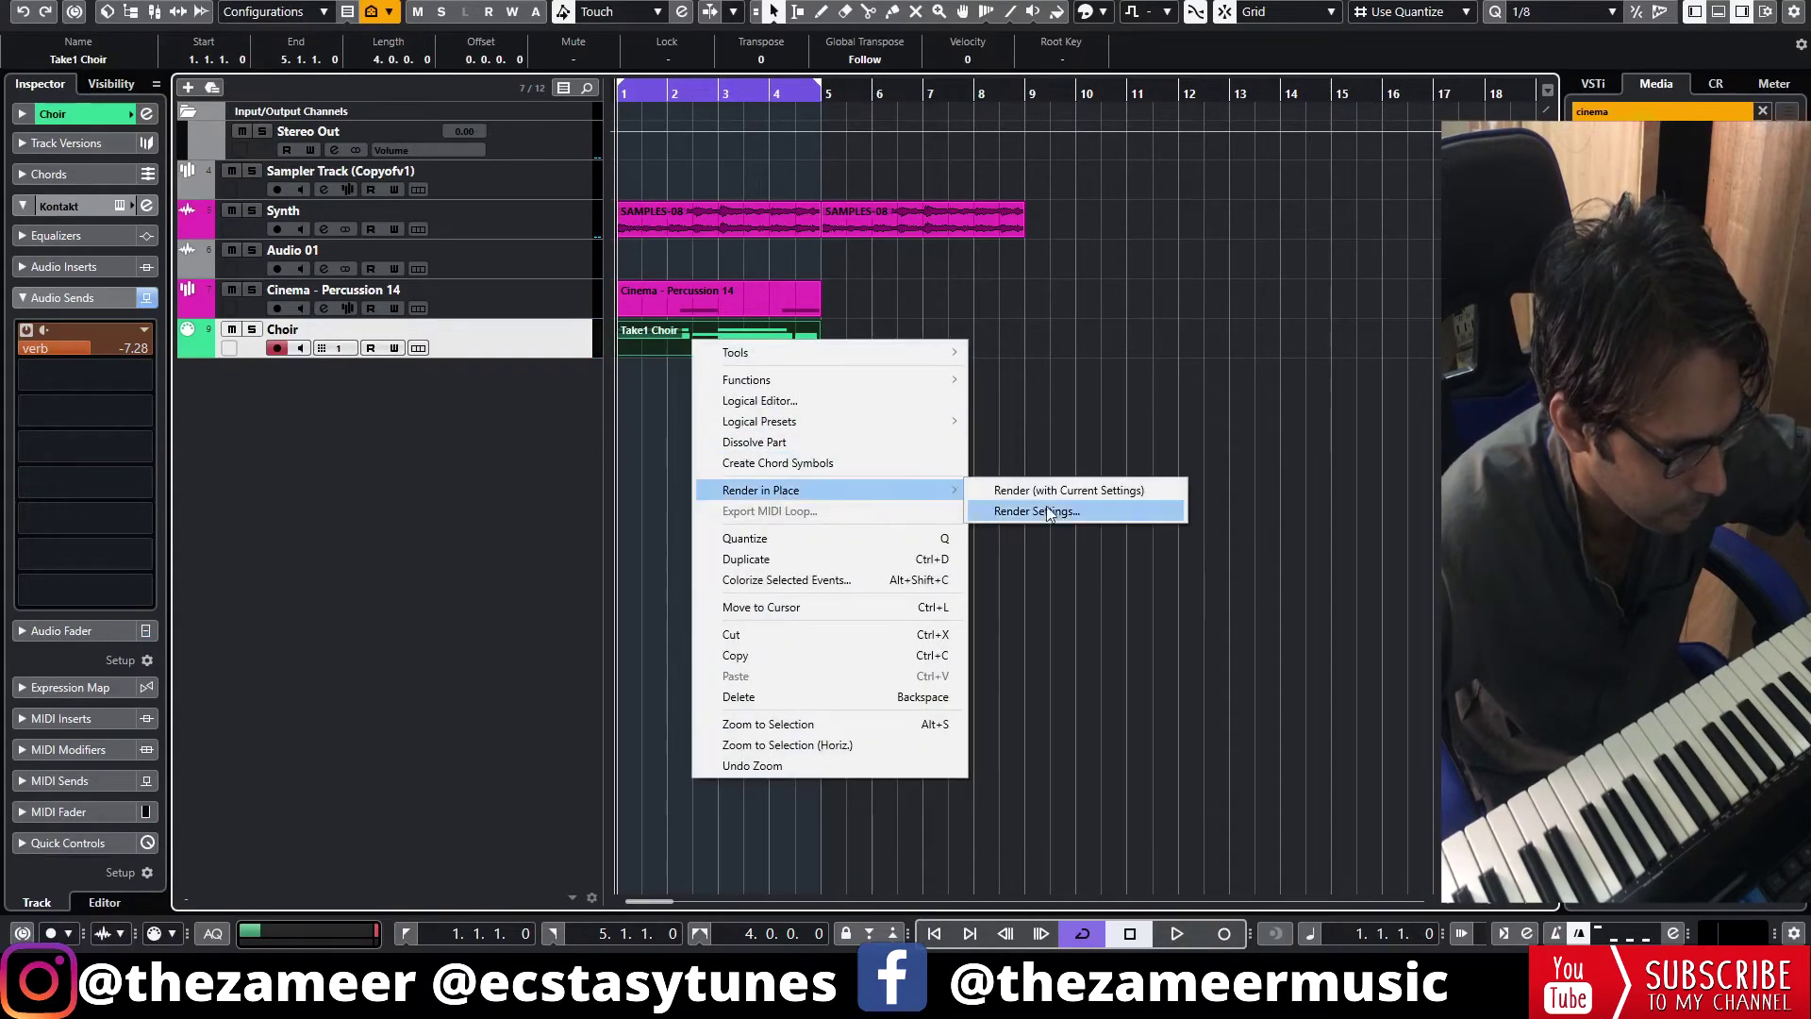
{"action": "left_click", "coordinate": [1067, 490]}
- Load 08 BBL KICK.wav on a sampler track named KICK and record a kick pattern over bars 1 to 5
{"action": "left_click", "coordinate": [1762, 112]}
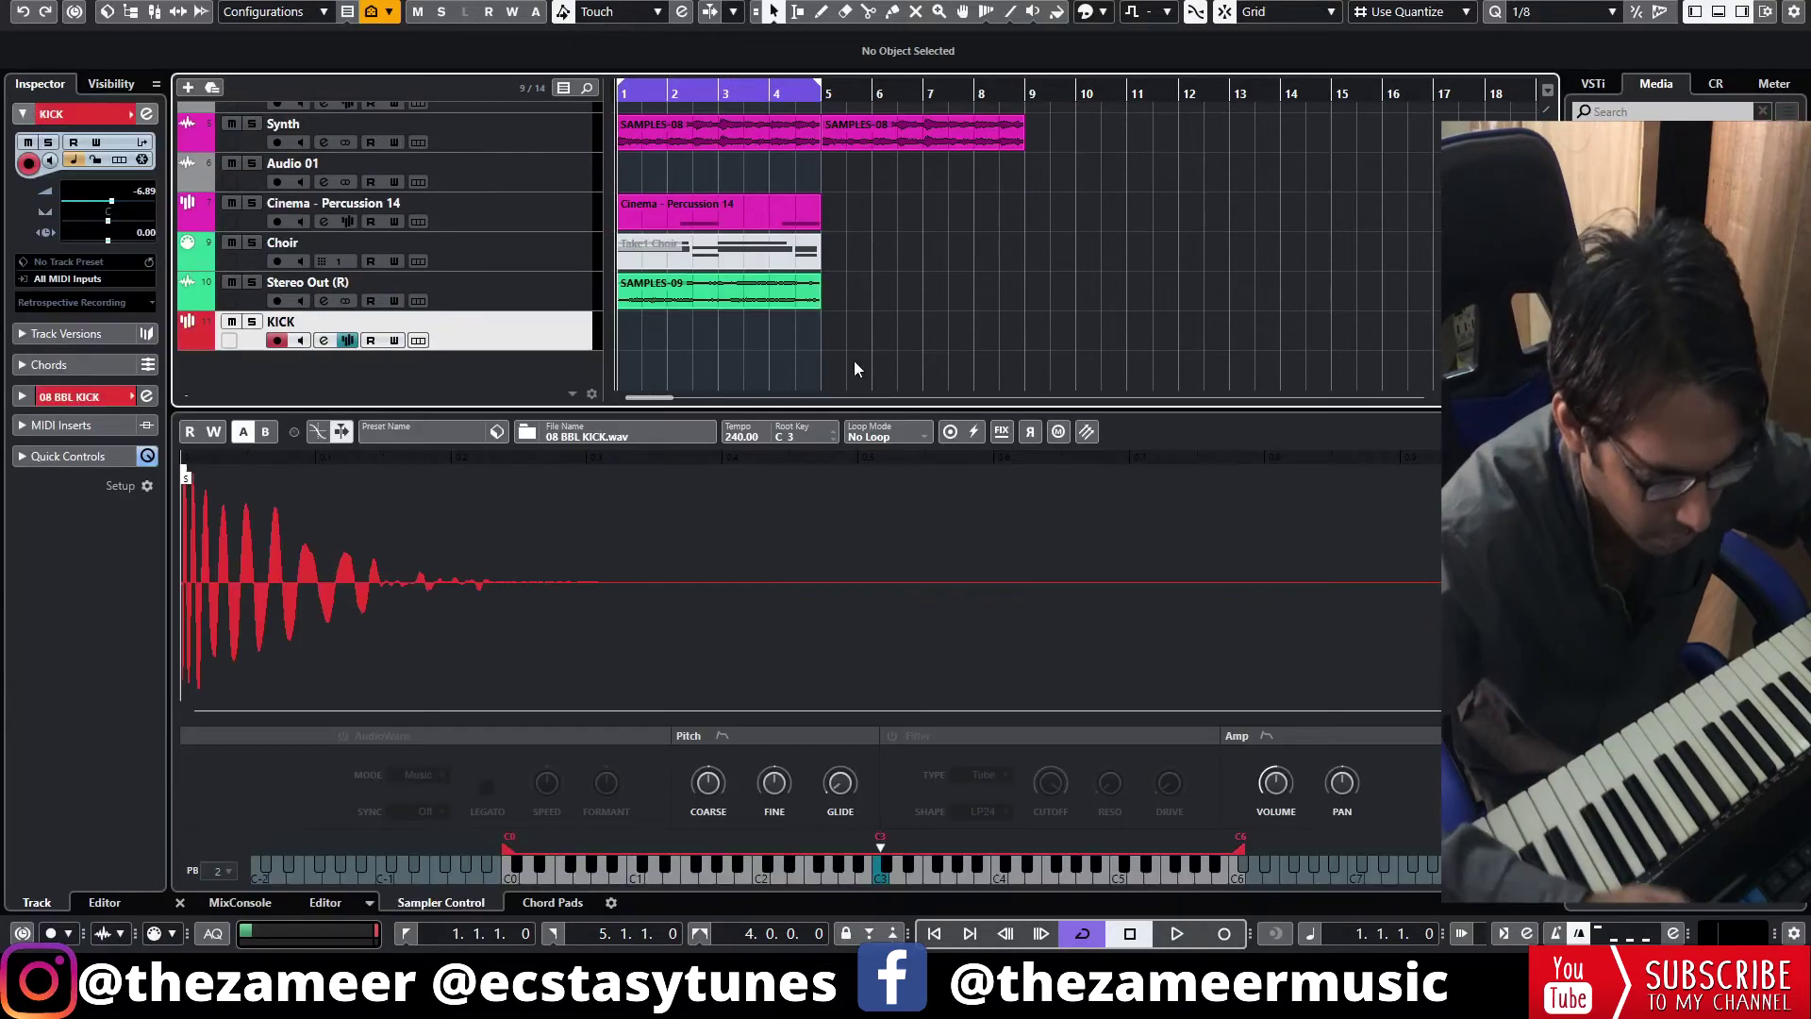
{"action": "key", "text": "KP_Multiply"}
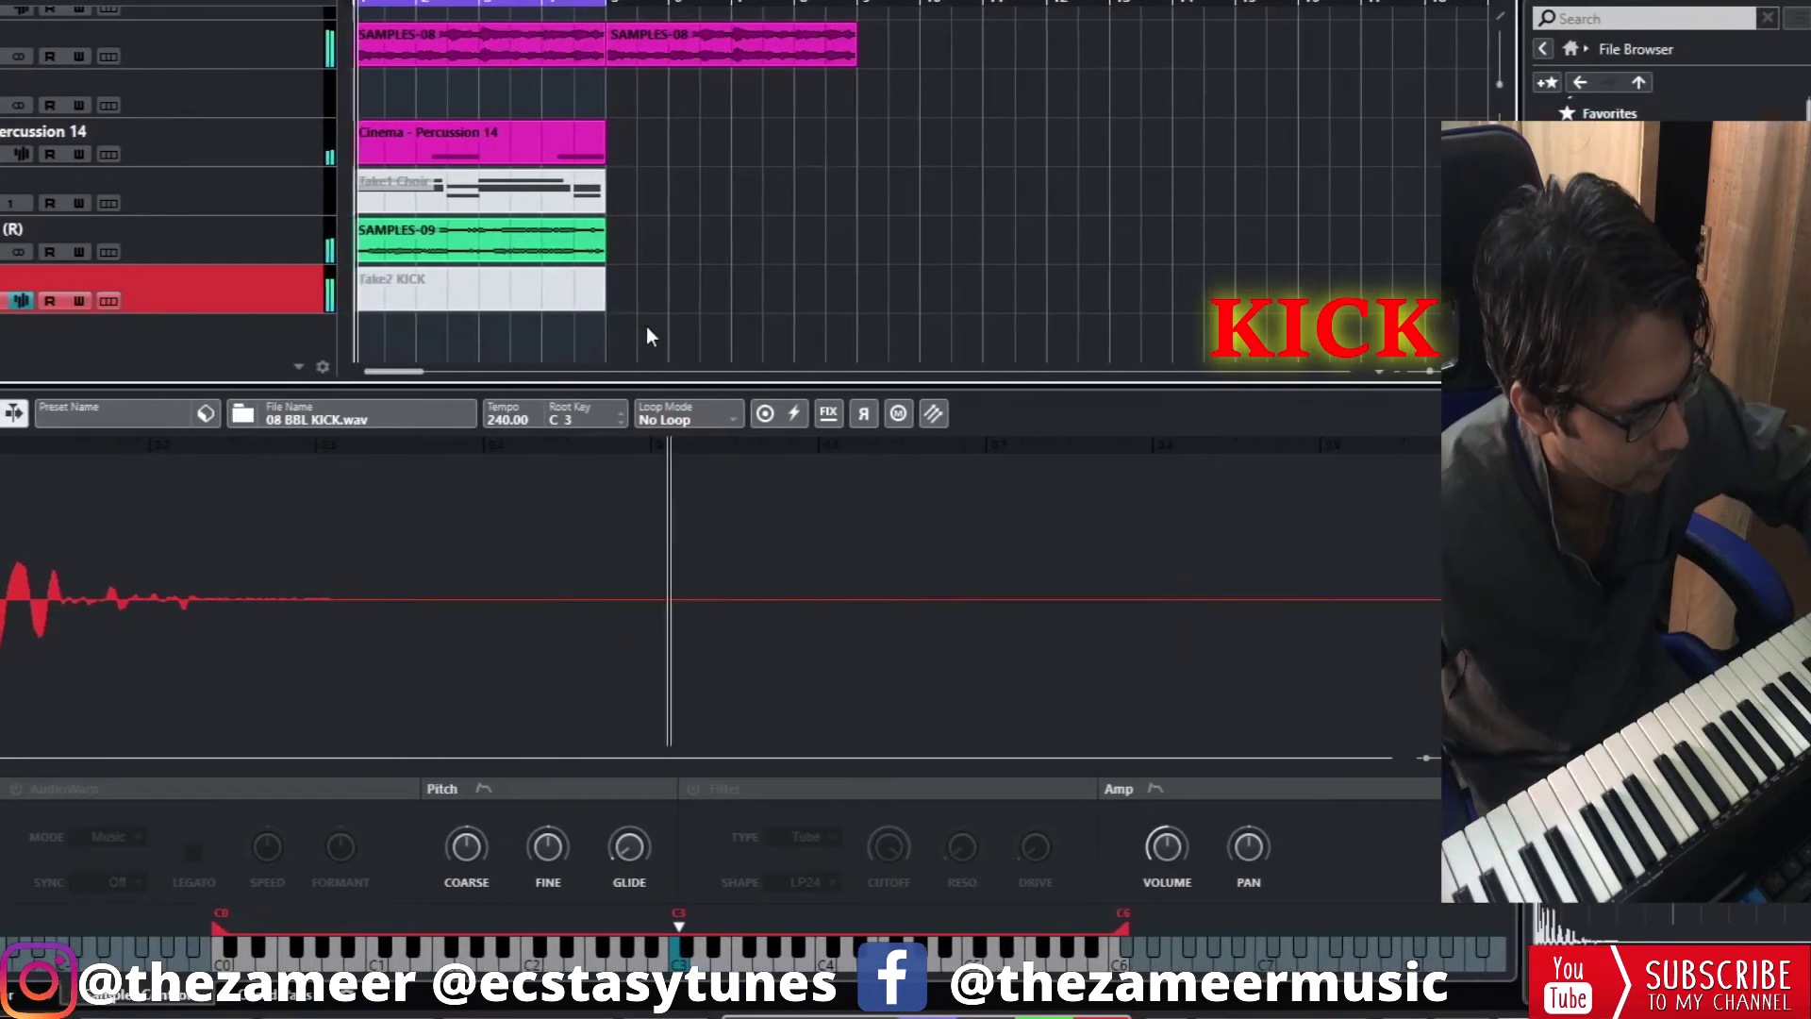
{"action": "key", "text": "space"}
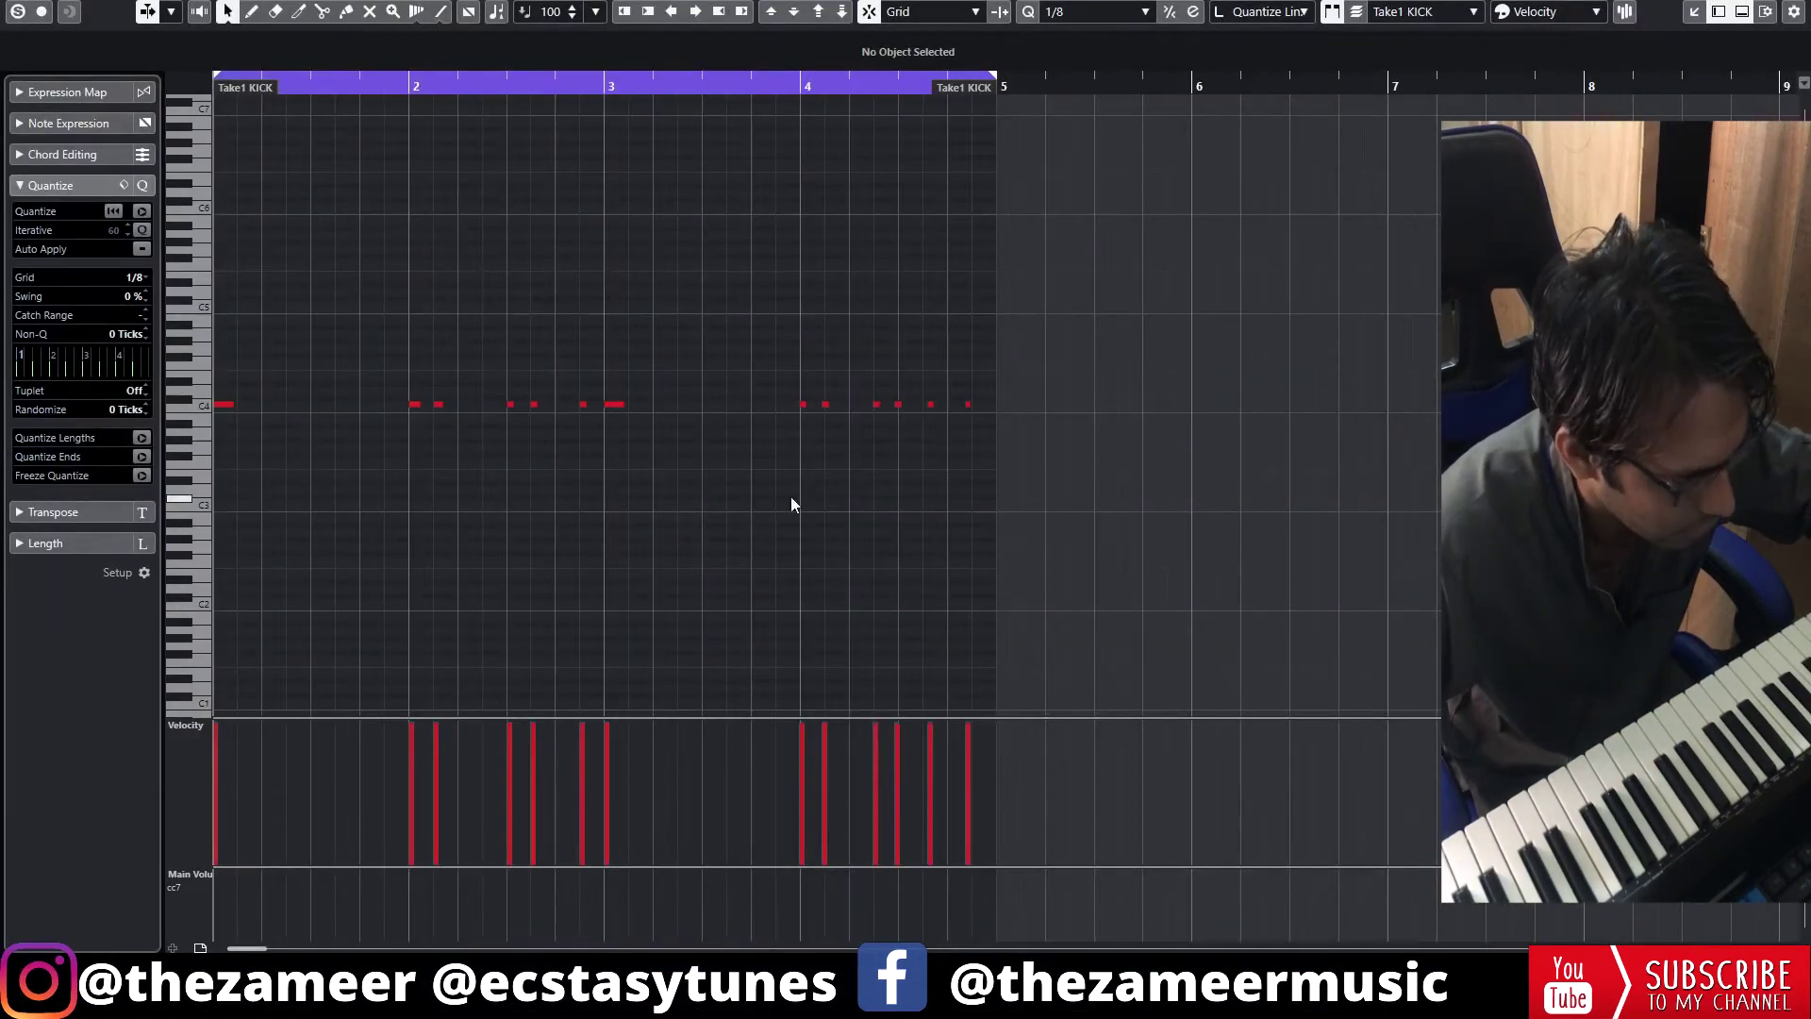
- Try to quantize all kick notes in bar 4 to the 1/8 grid
{"action": "left_click_drag", "start_coordinate": [966, 412], "coordinate": [790, 449]}
{"action": "key", "text": "q"}
{"action": "key", "text": "1"}
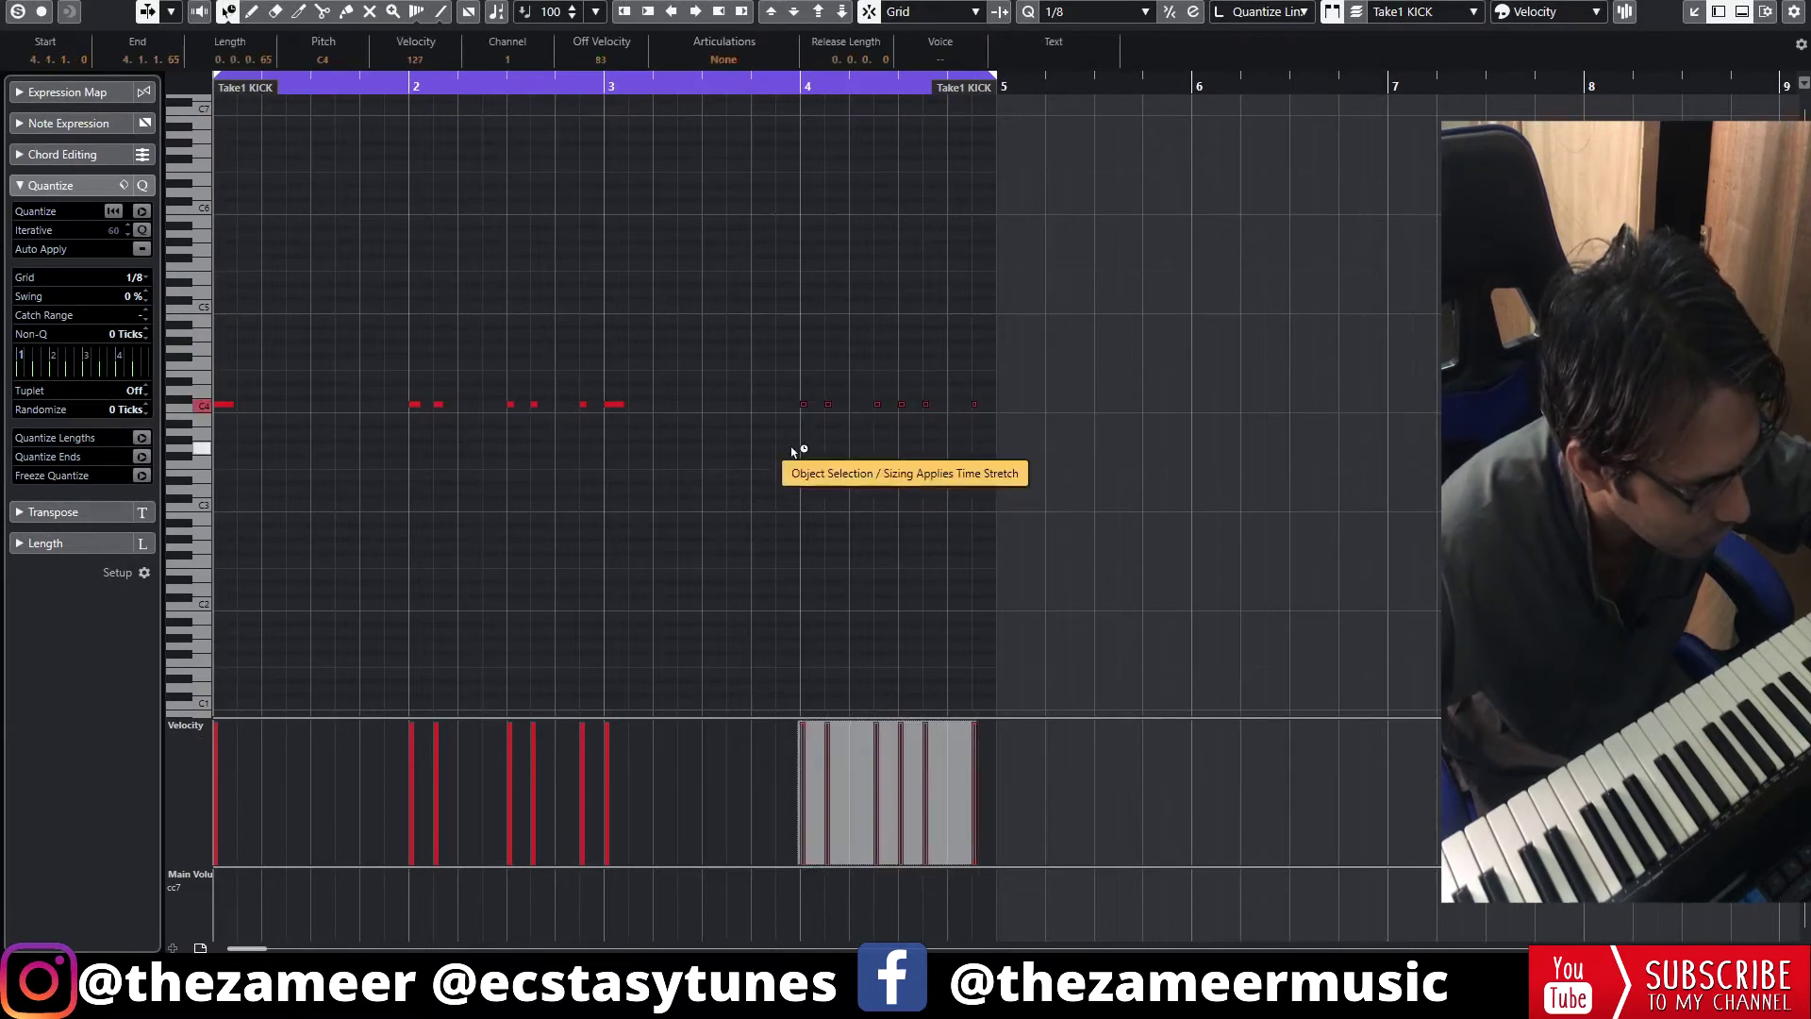
{"action": "key", "text": "ctrl+z"}
{"action": "key", "text": "1"}
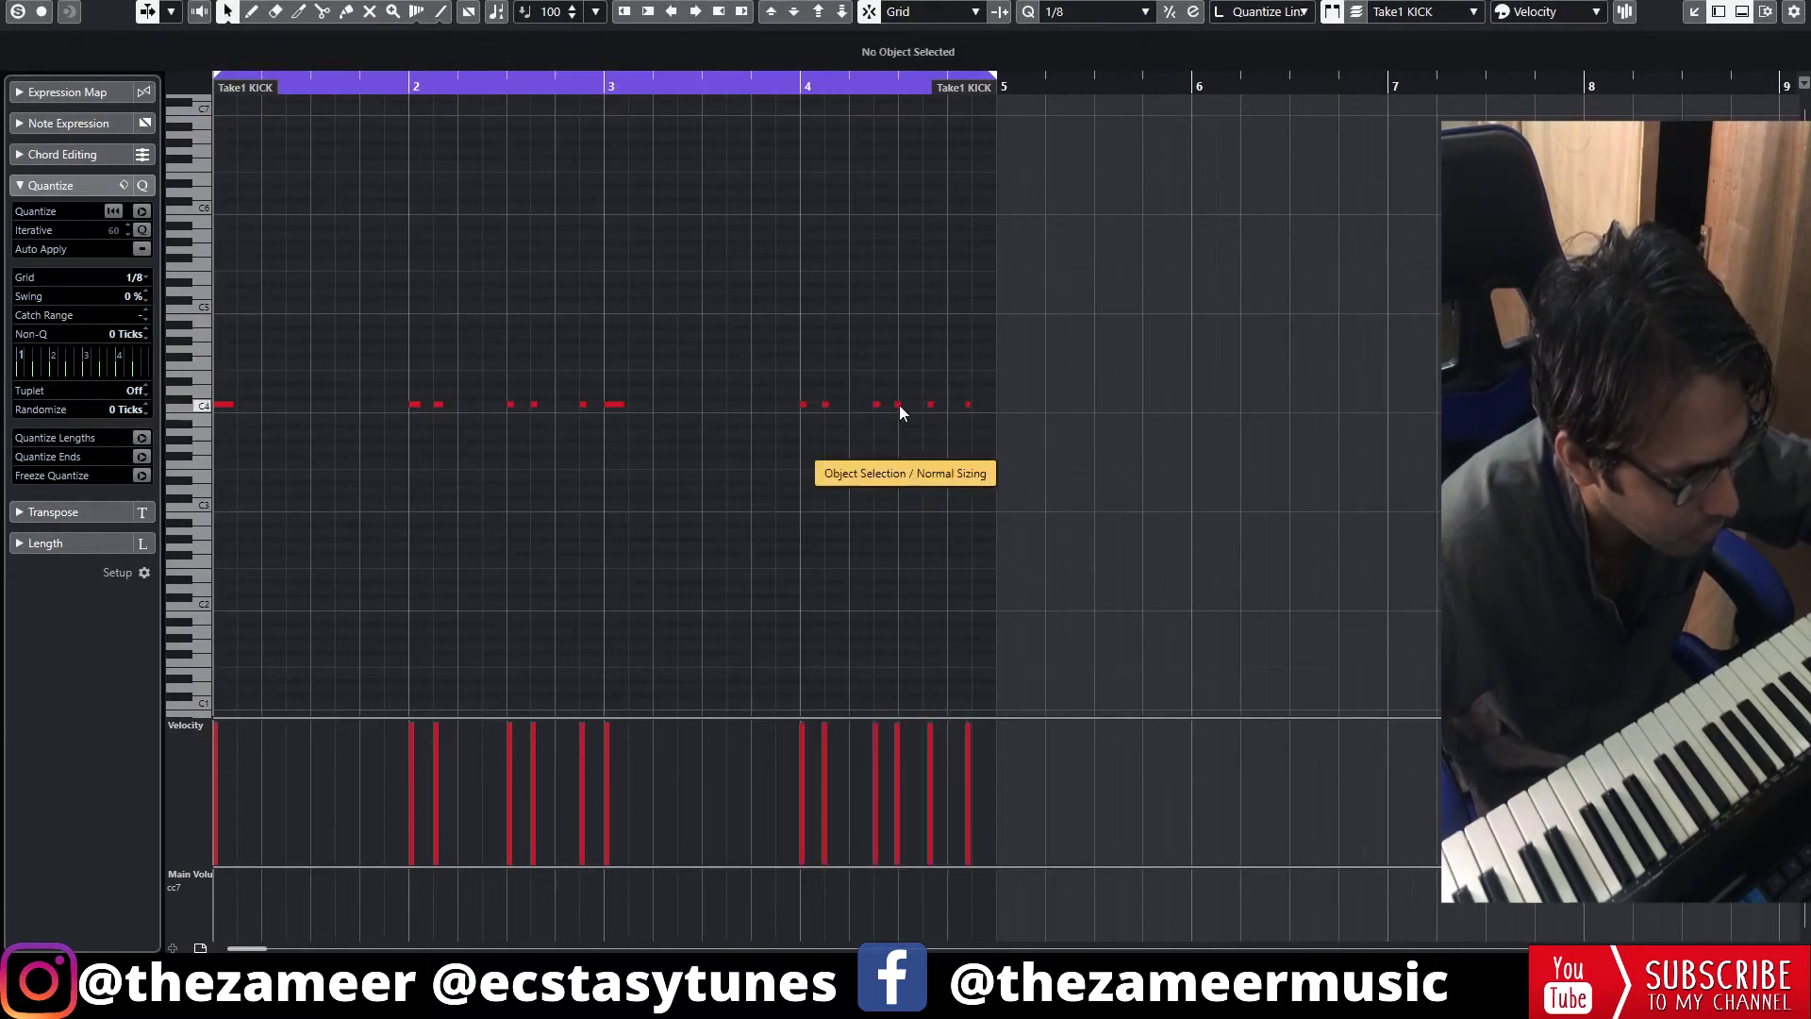
- Quantize the last three kick notes of bar 4 to 1/8 Triplet and play the loop
{"action": "left_click_drag", "start_coordinate": [892, 412], "coordinate": [995, 443]}
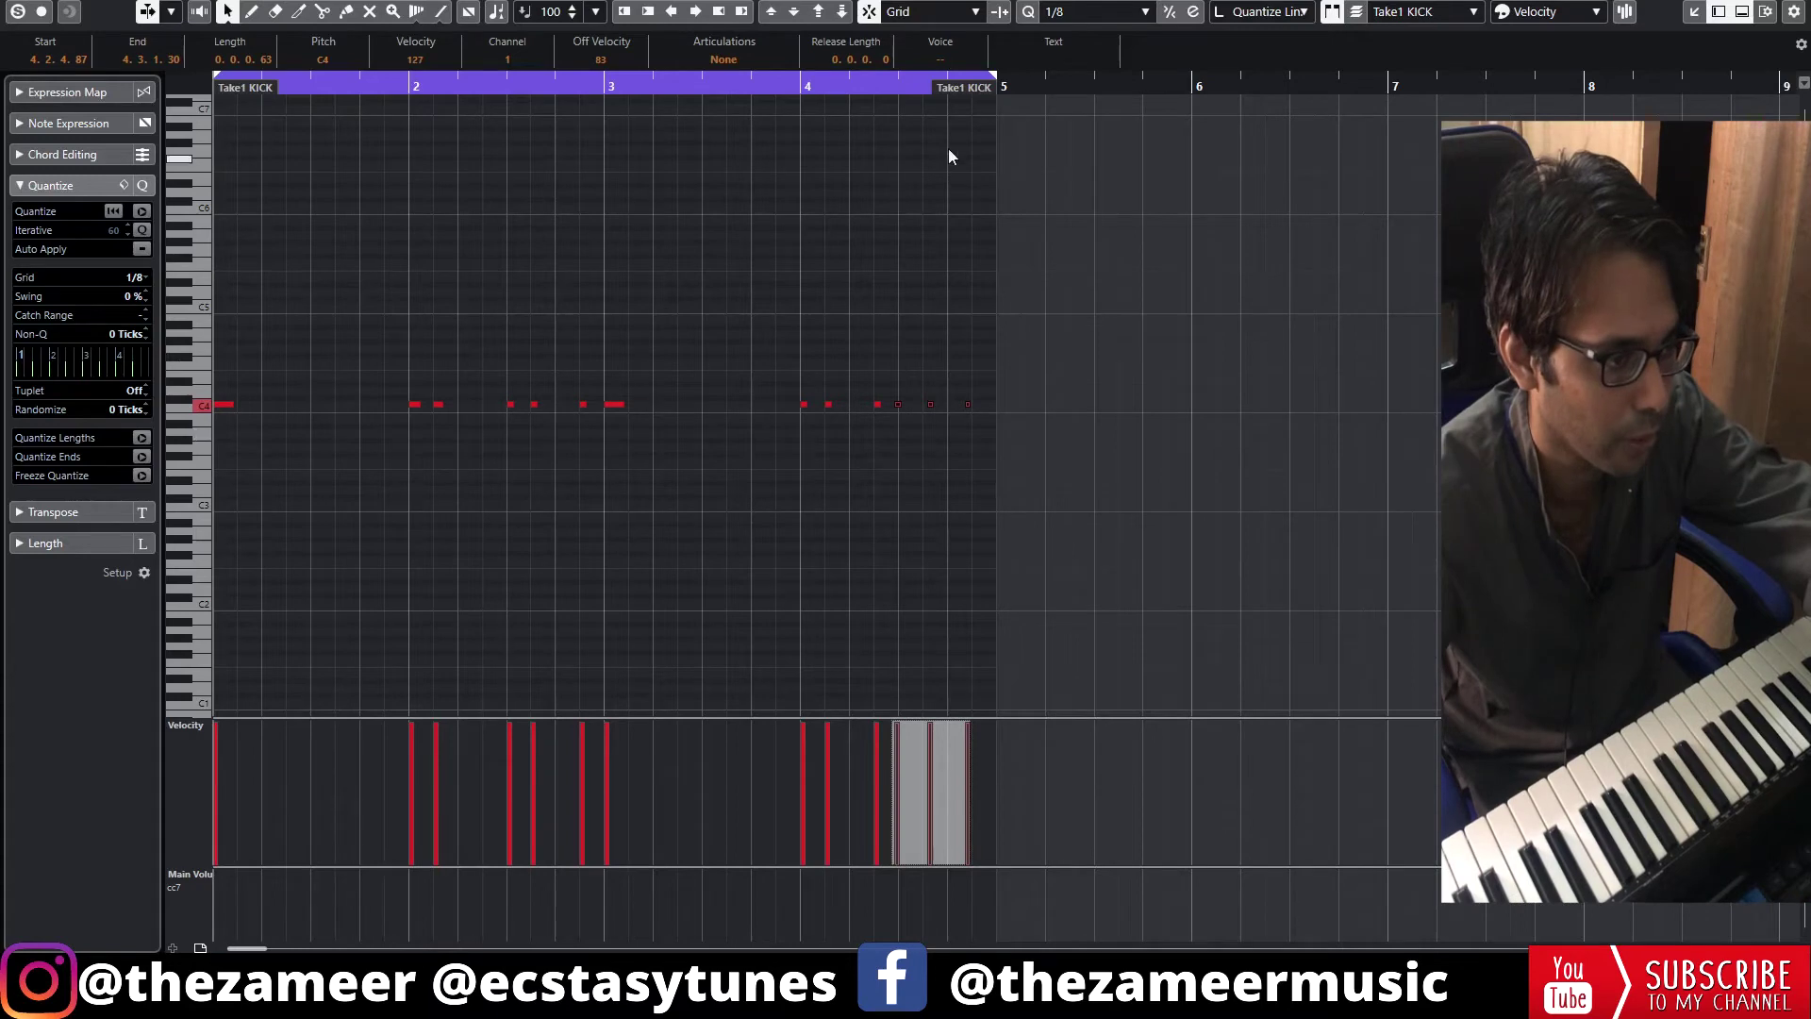
{"action": "left_click", "coordinate": [1096, 11]}
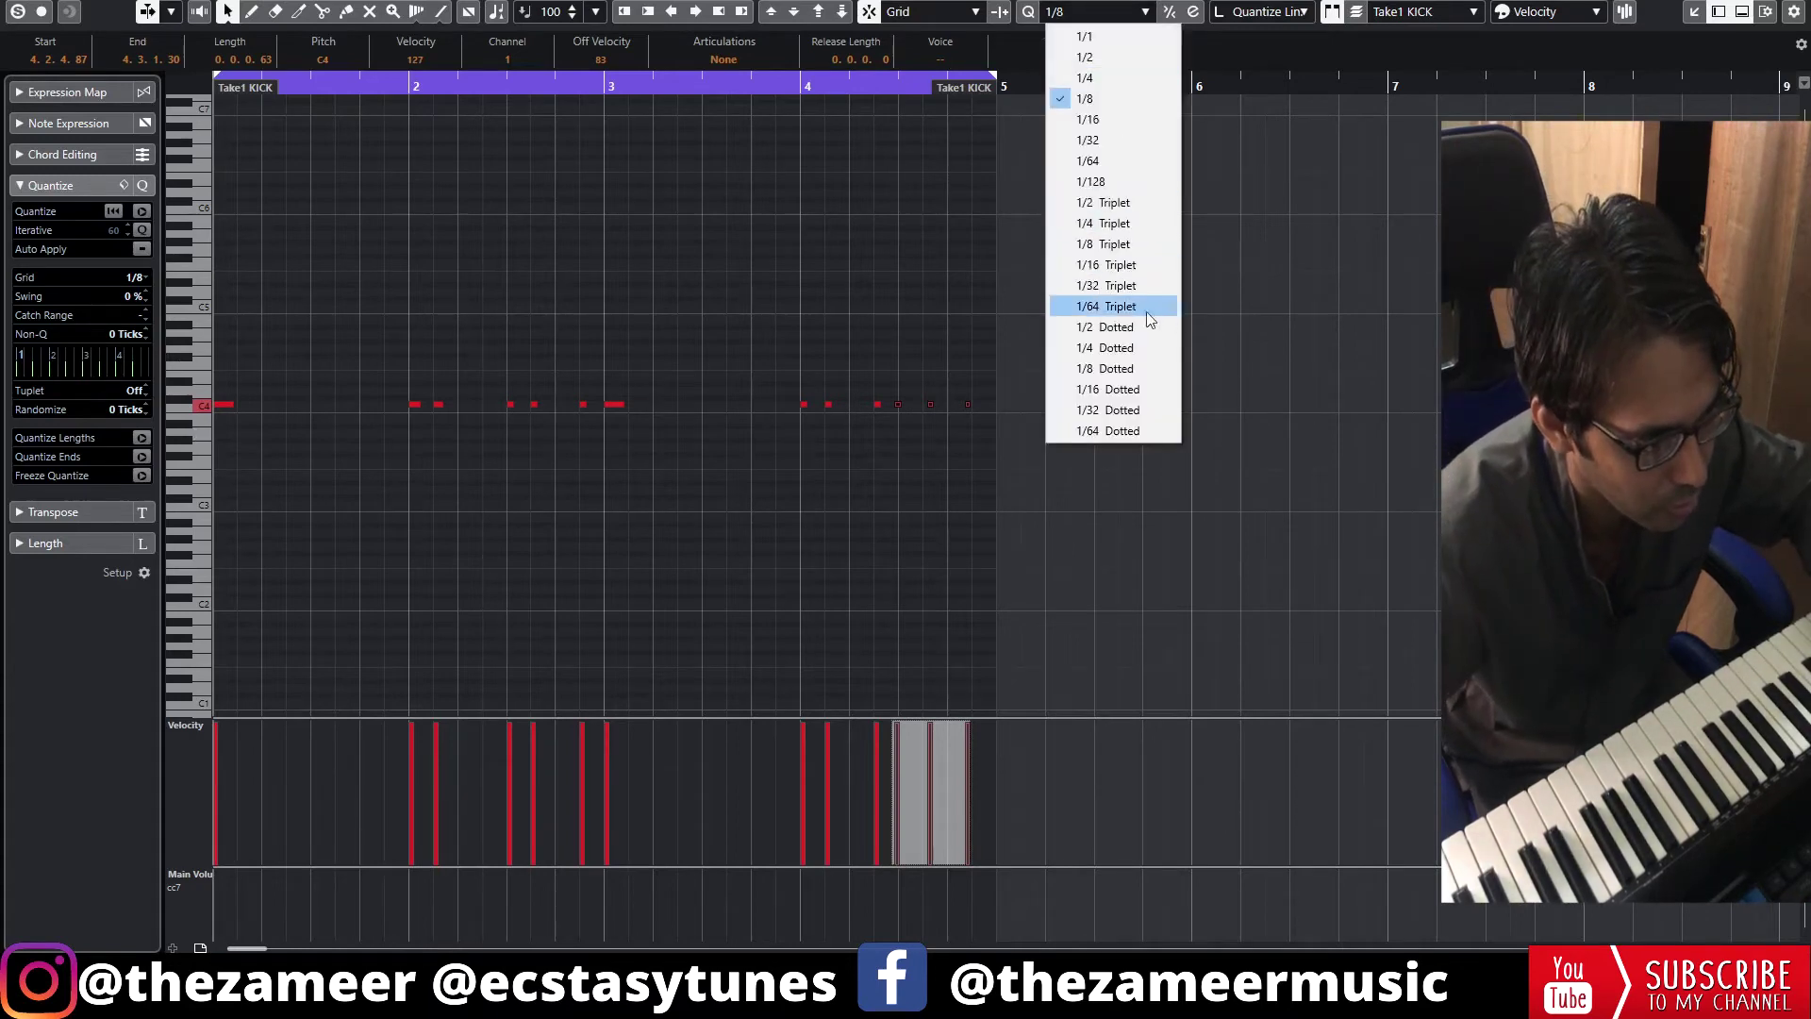
{"action": "left_click", "coordinate": [1122, 244]}
{"action": "key", "text": "space"}
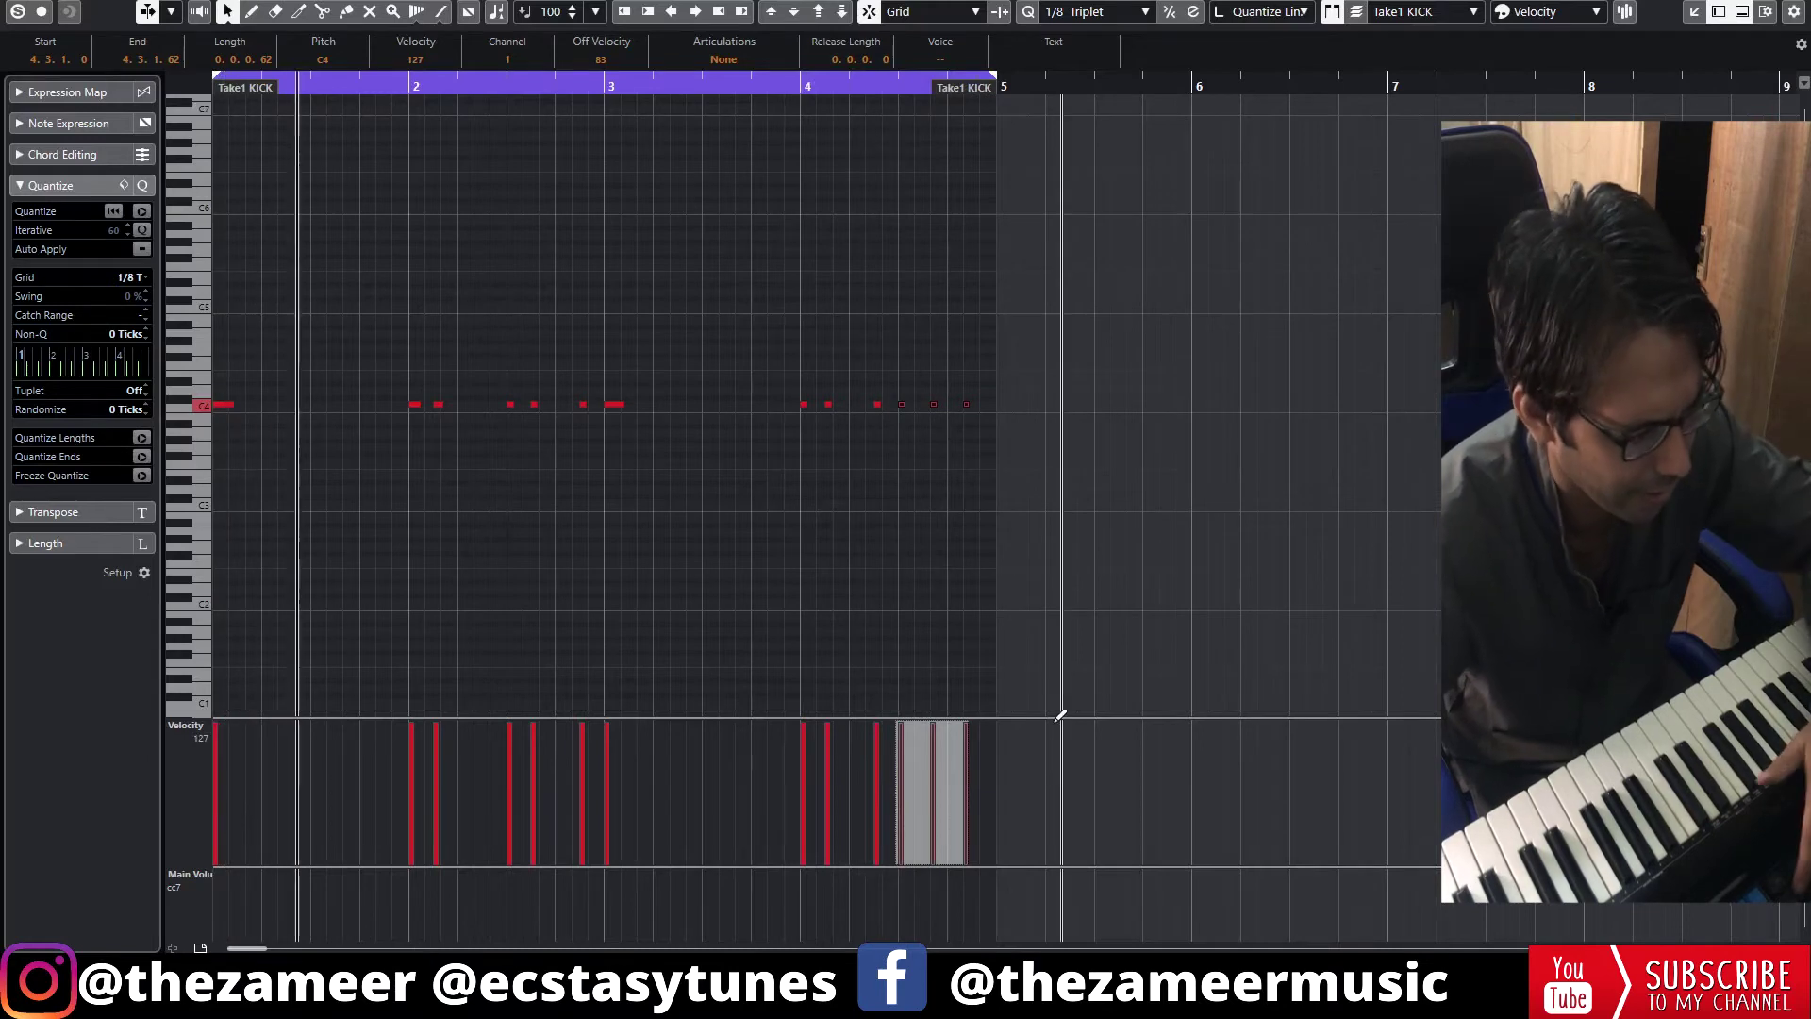
{"action": "key", "text": "Return"}
{"action": "key", "text": "Return"}
{"action": "key", "text": "space"}
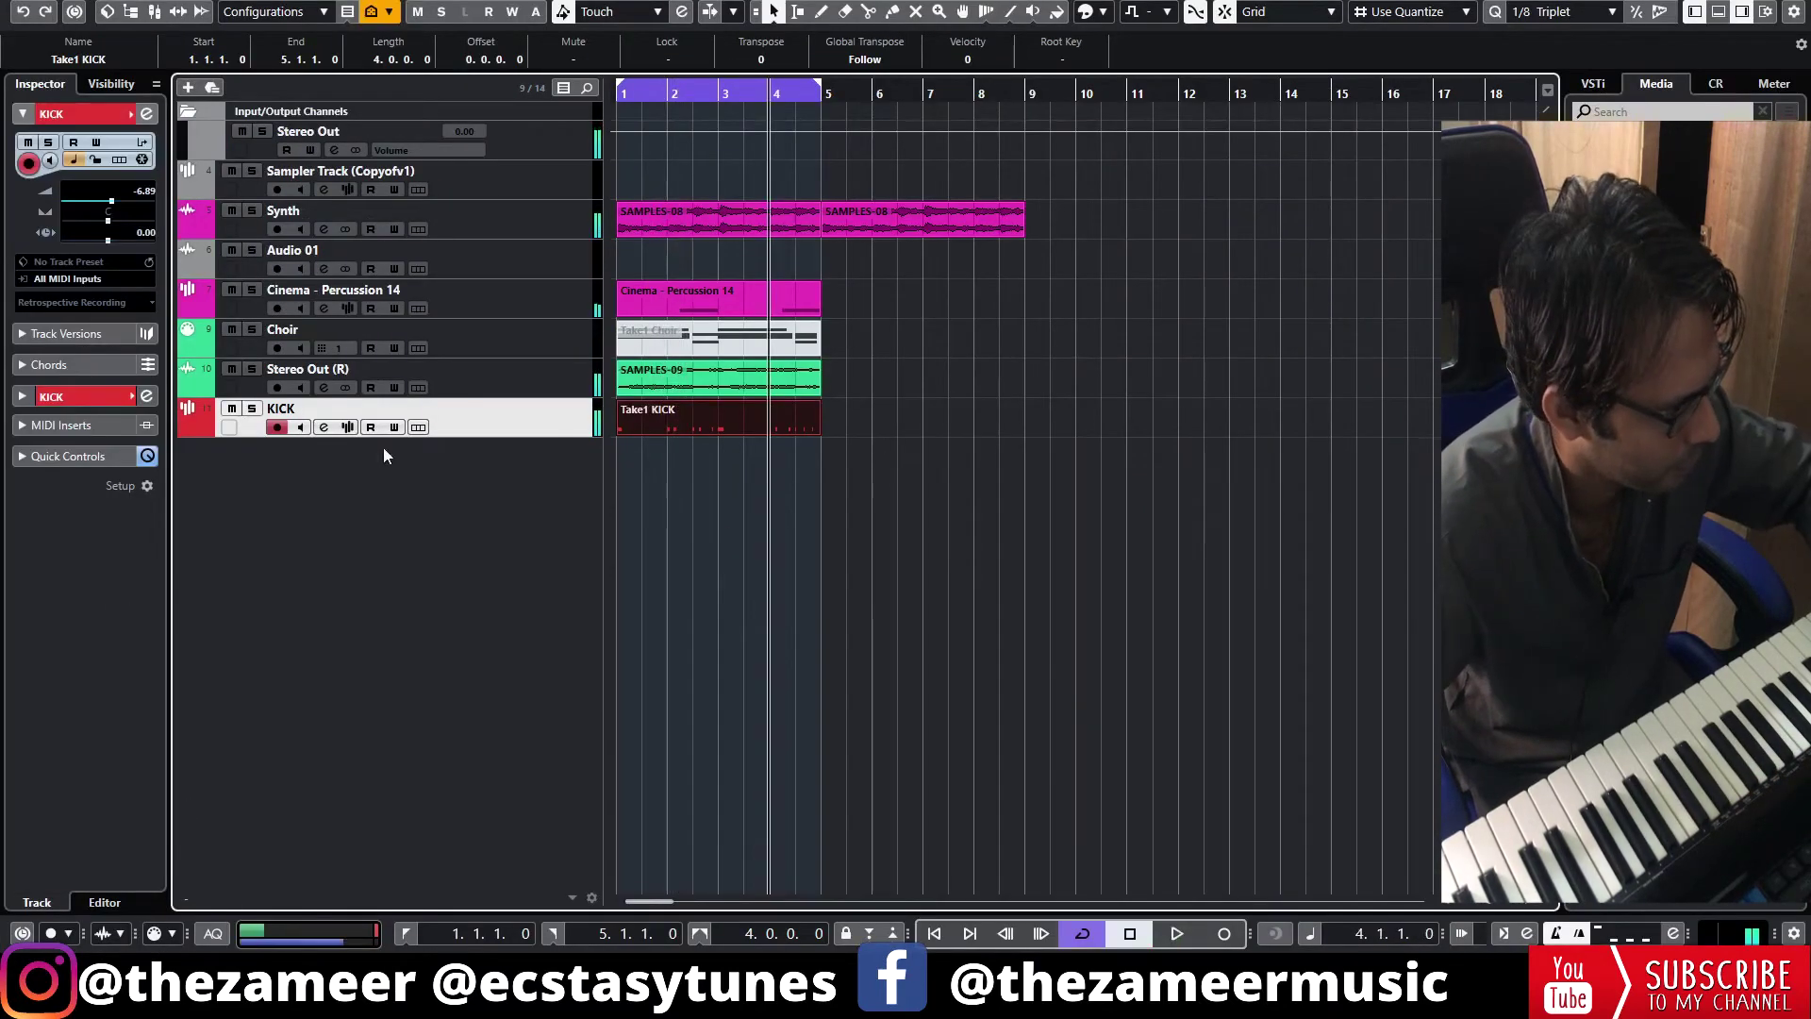
- Transpose all notes of the Take1 KICK part down one octave to C3
{"action": "left_click", "coordinate": [323, 427]}
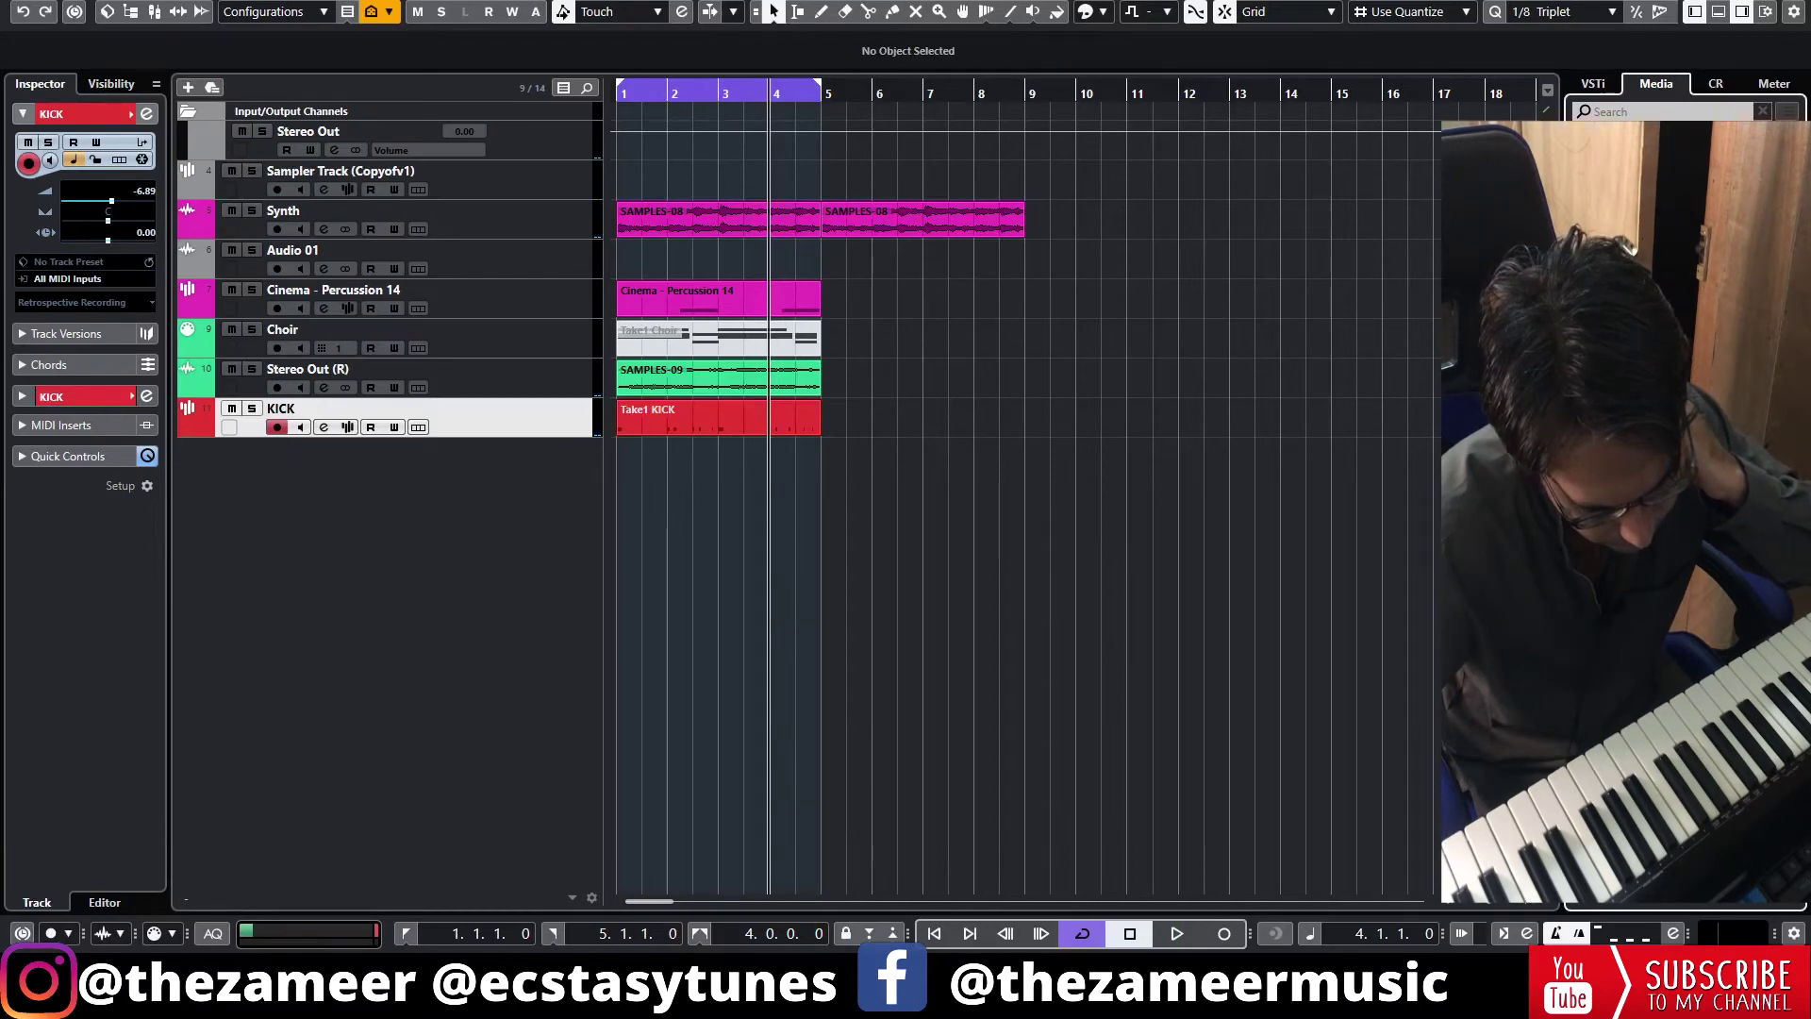
{"action": "left_click", "coordinate": [348, 428]}
{"action": "left_click_drag", "start_coordinate": [1646, 472], "coordinate": [505, 479]}
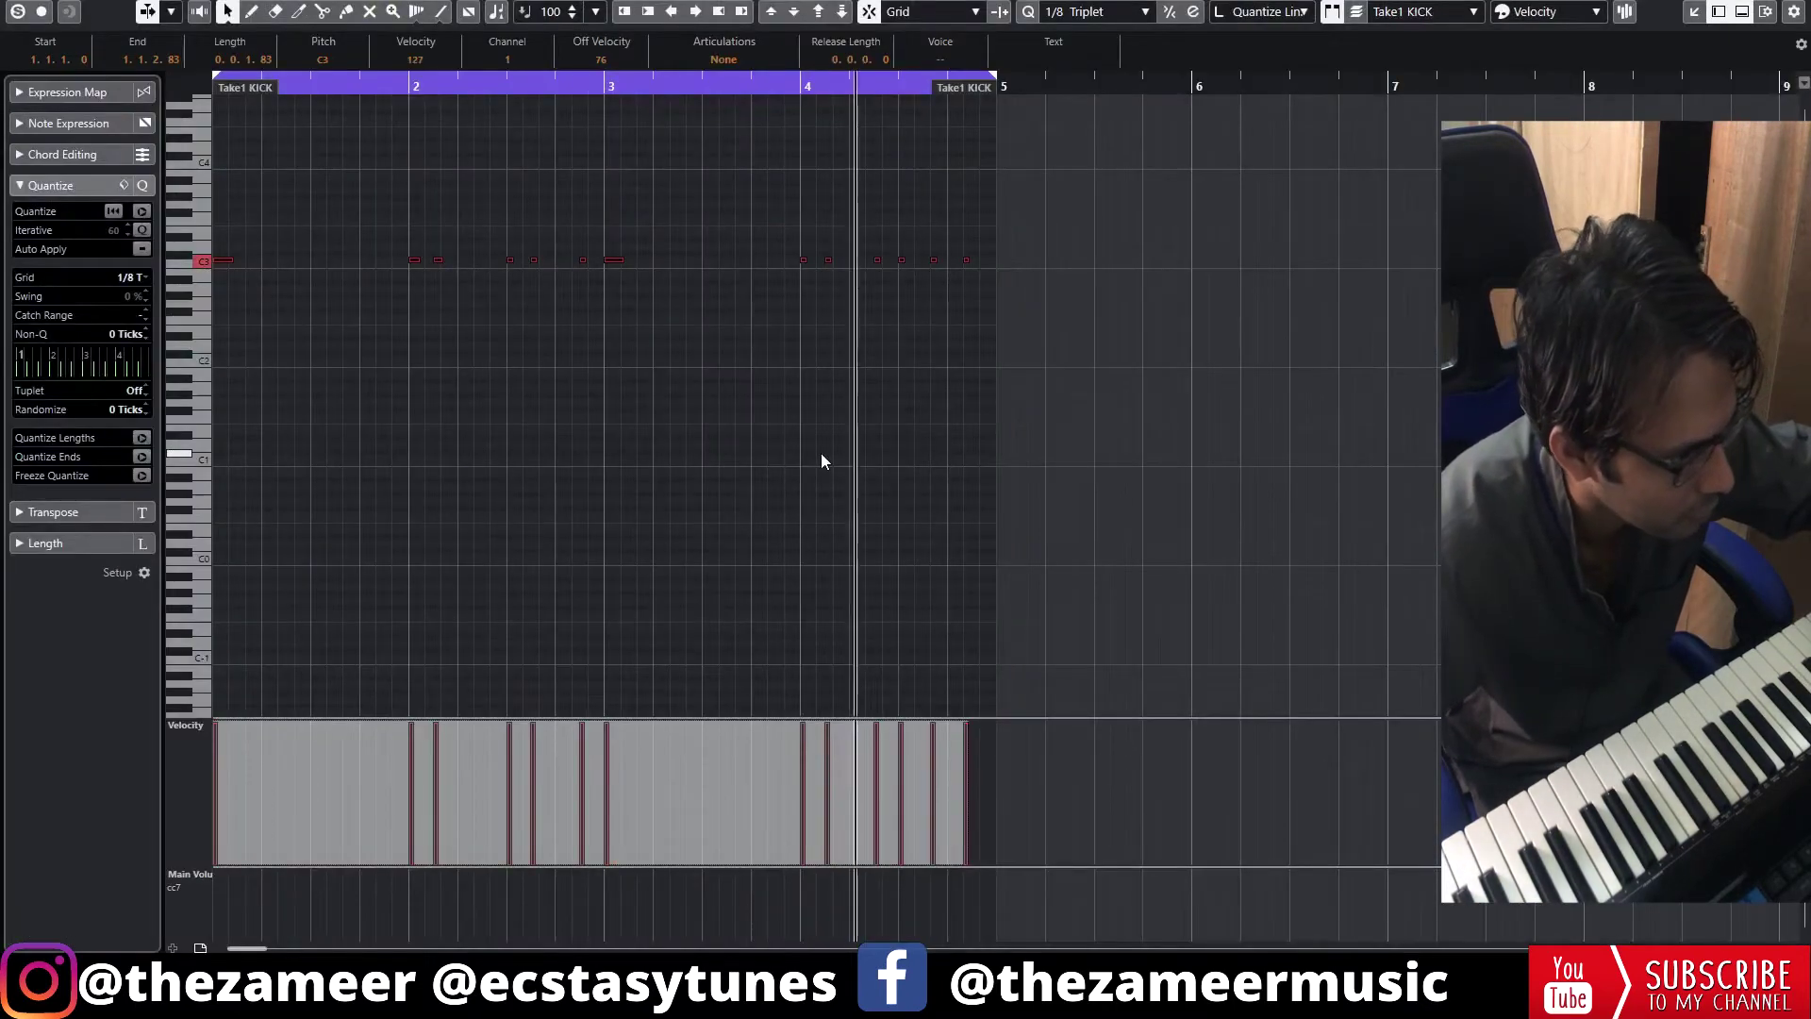
{"action": "key", "text": "Escape"}
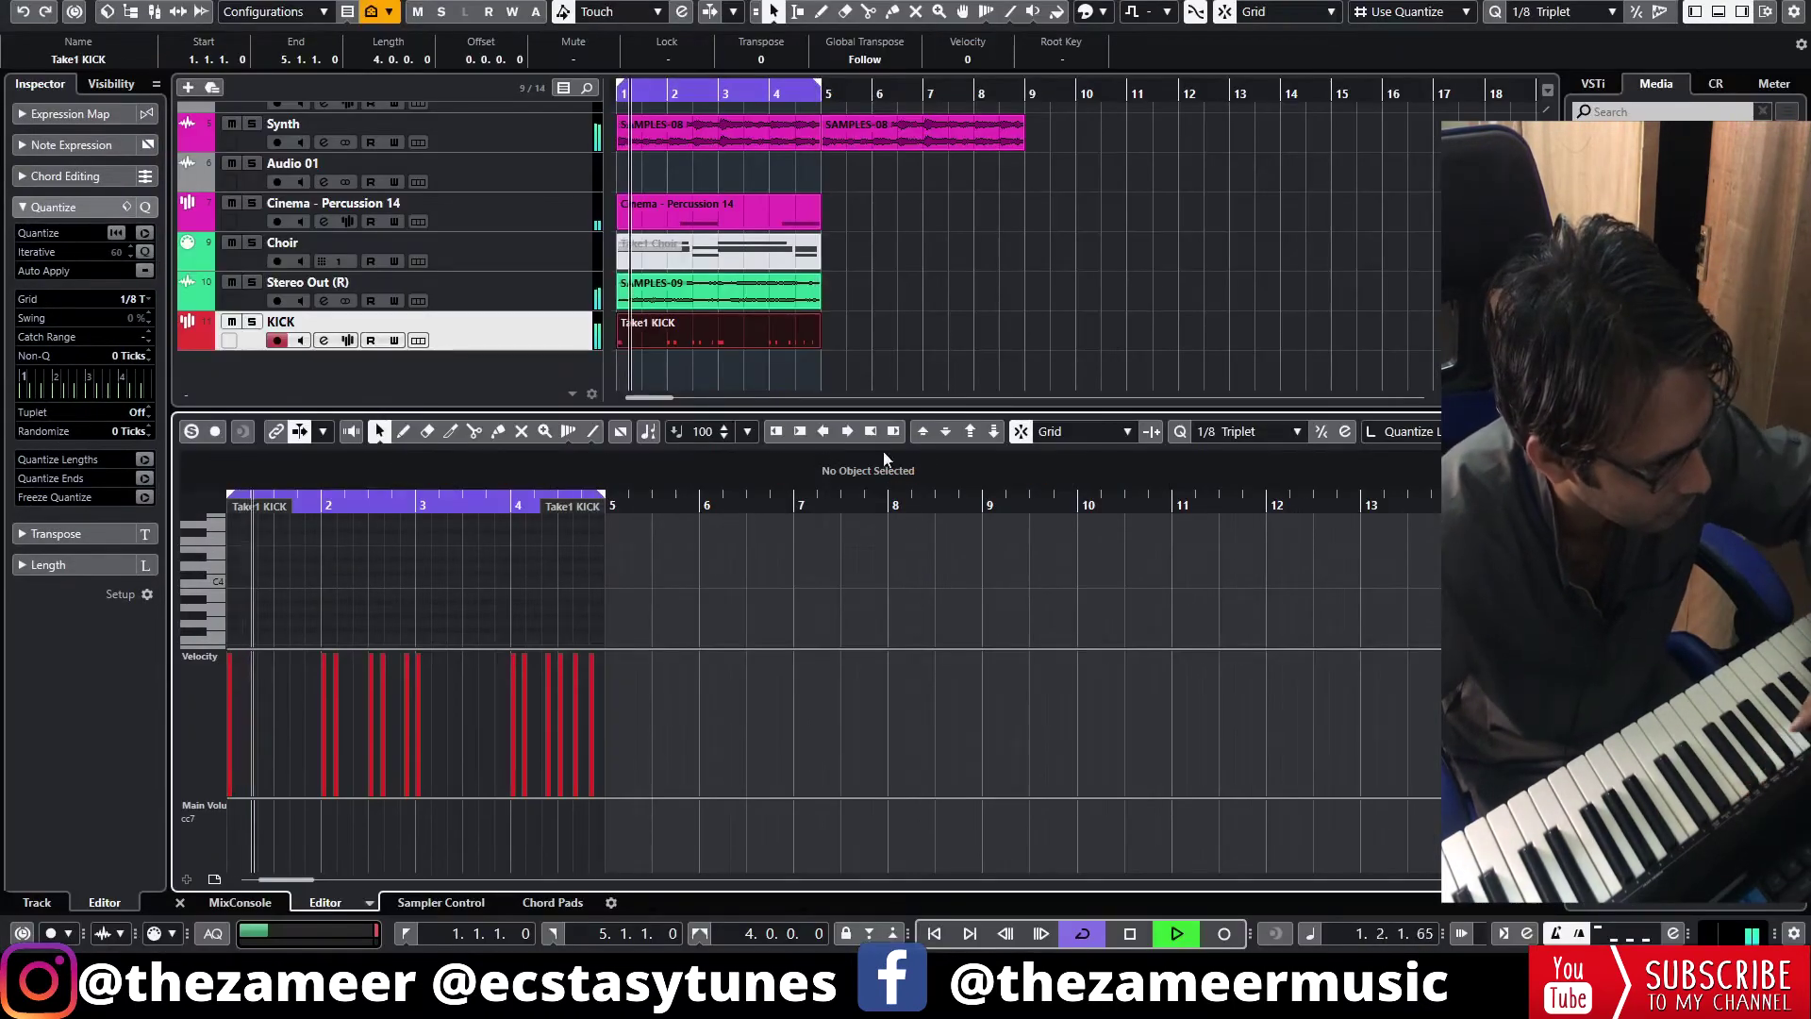
- Deselect the Take1 KICK part, close its note editor and stop the loop playback
{"action": "left_click", "coordinate": [1035, 343]}
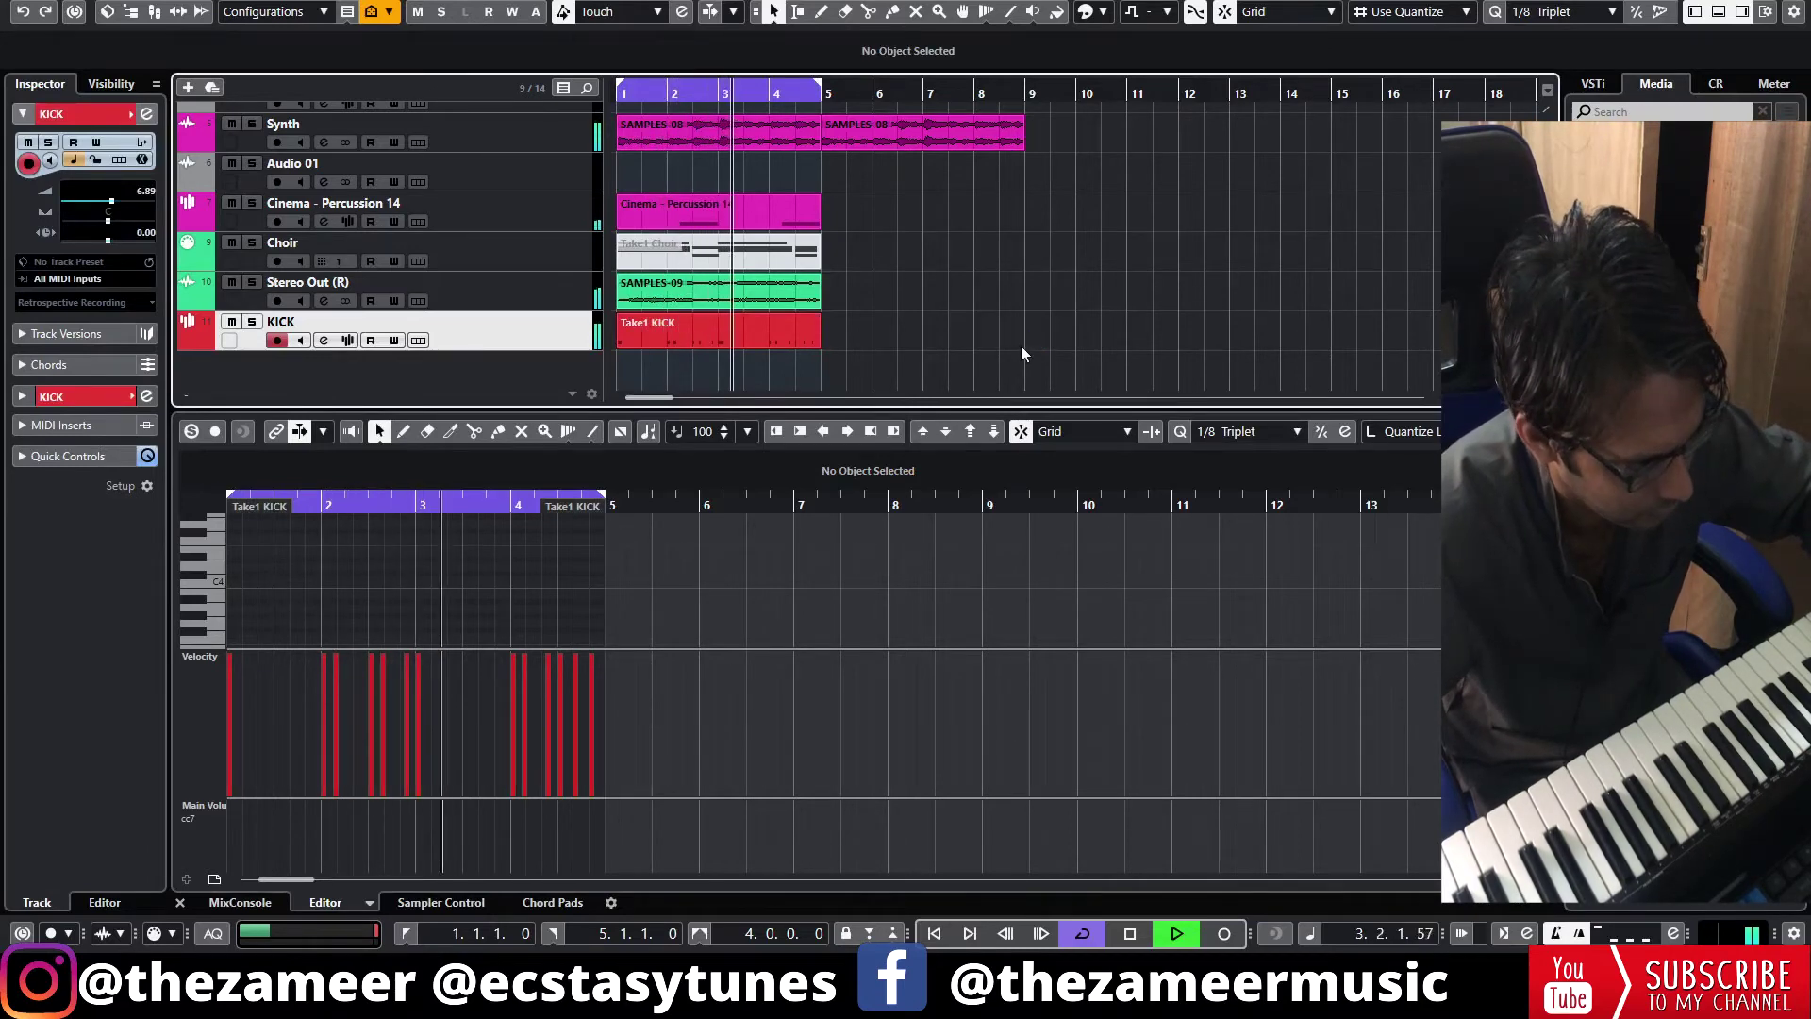
{"action": "left_click", "coordinate": [1718, 12]}
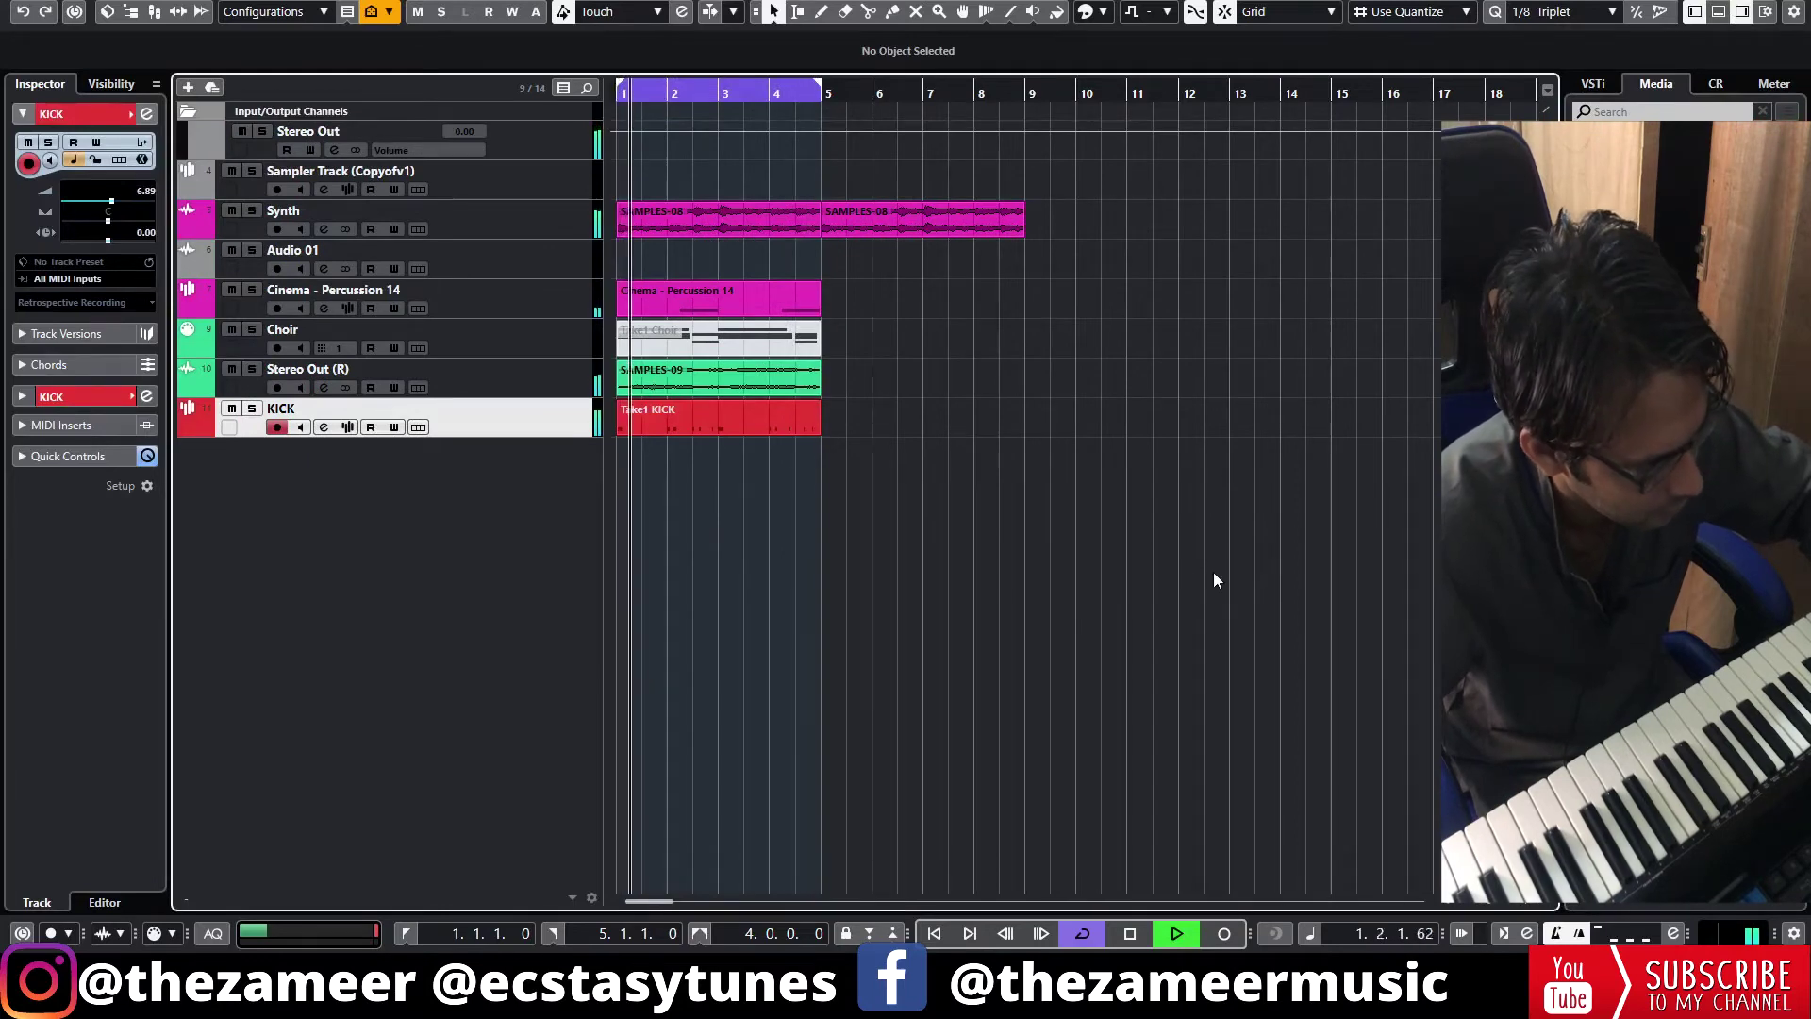
{"action": "key", "text": "space"}
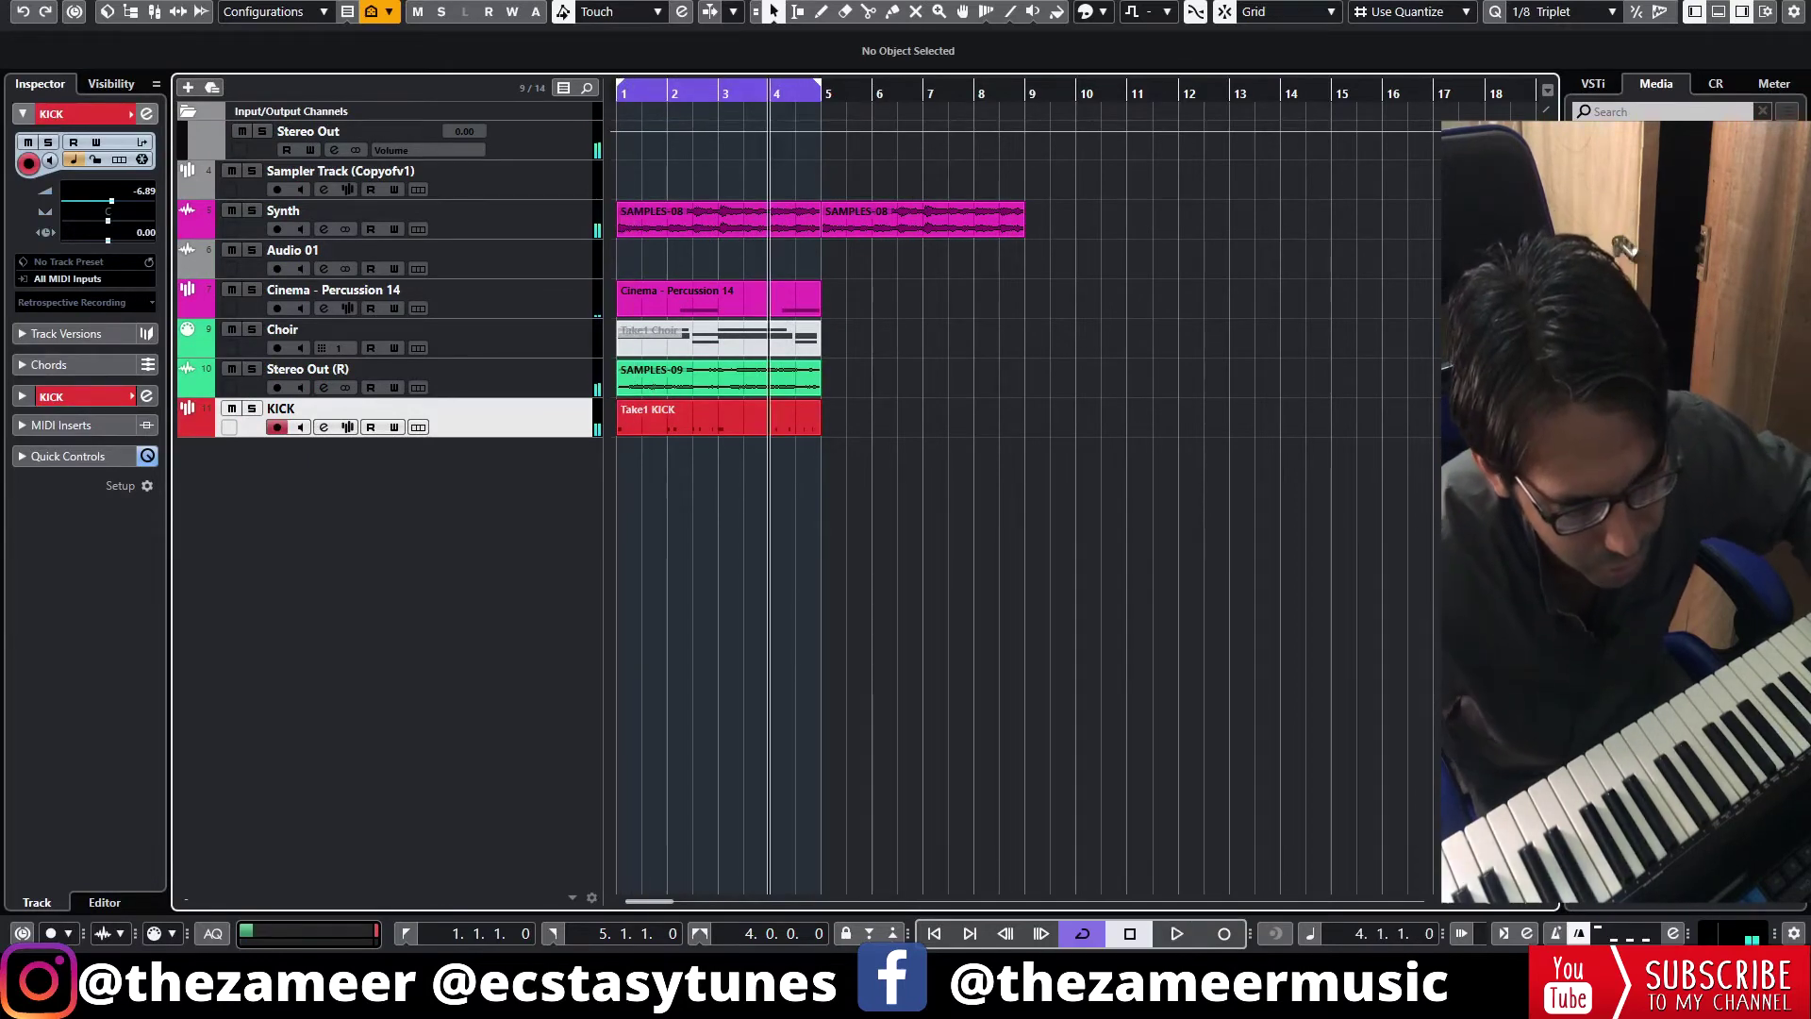
- Open the SNARE part for note editing and place short C3 snare notes in the middle of bars 1 and 2
{"action": "key", "text": "ctrl+alt+e"}
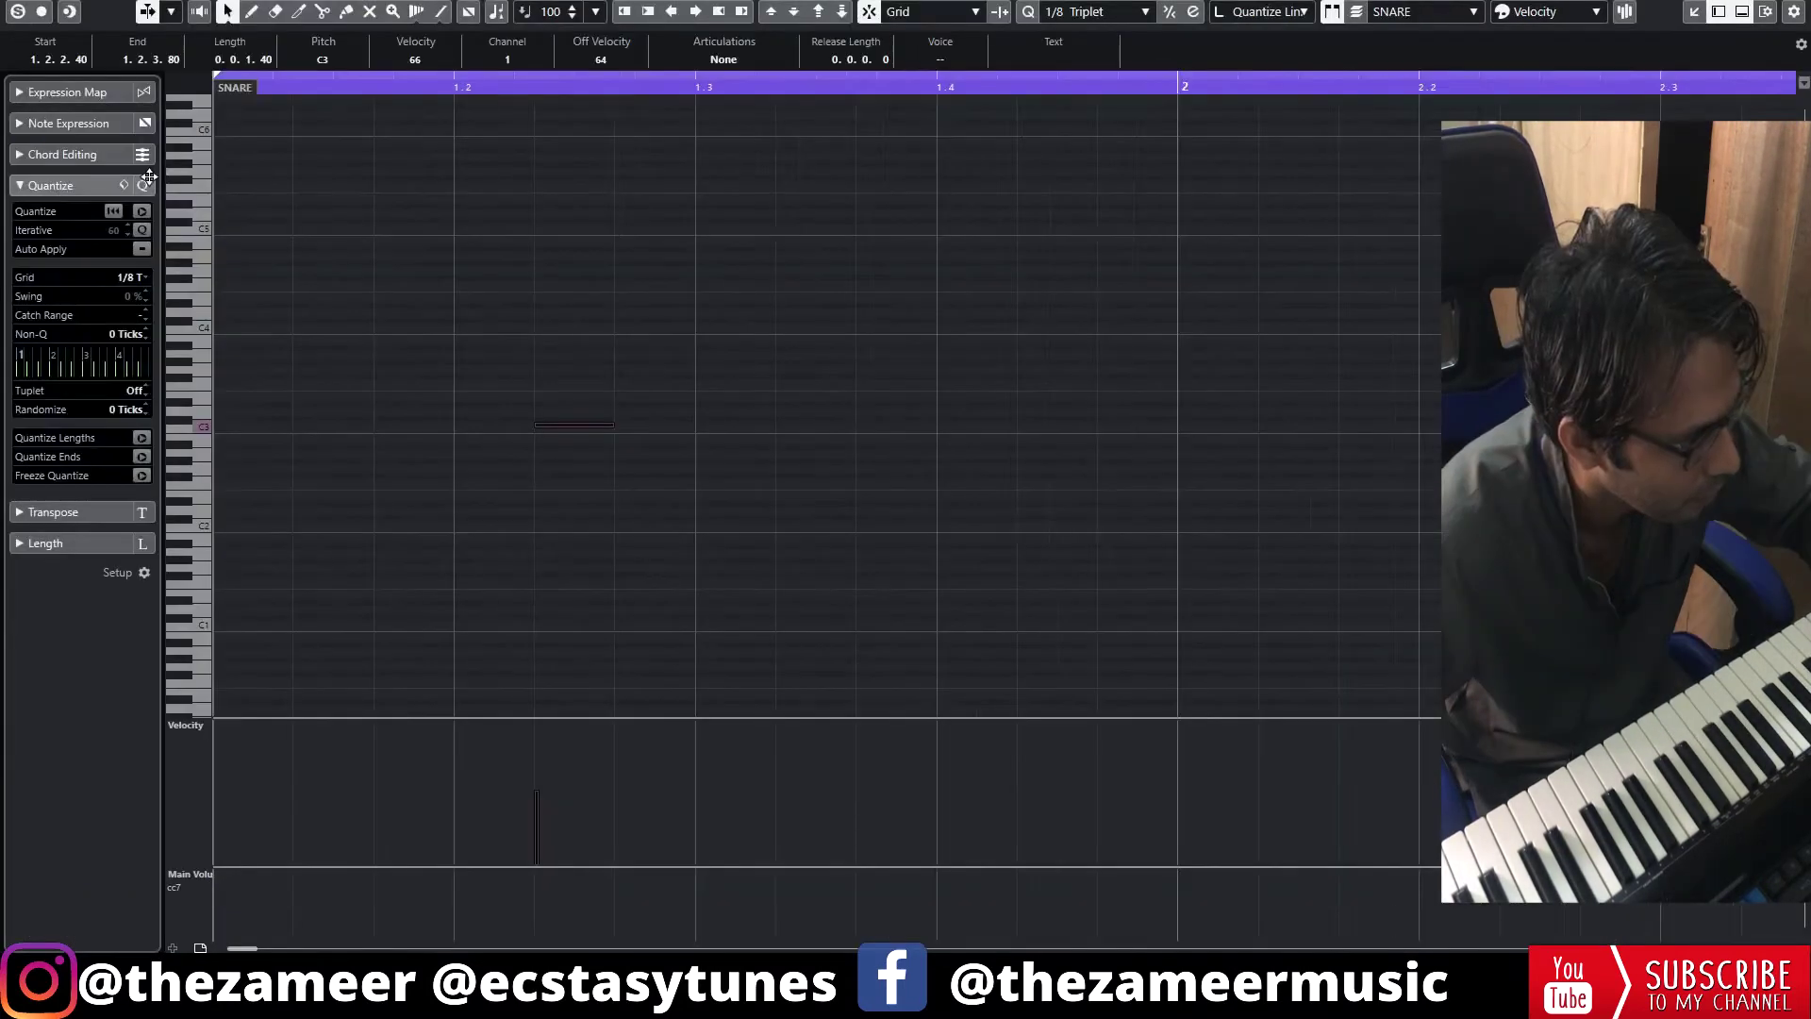
{"action": "left_click_drag", "start_coordinate": [149, 177], "coordinate": [151, 185]}
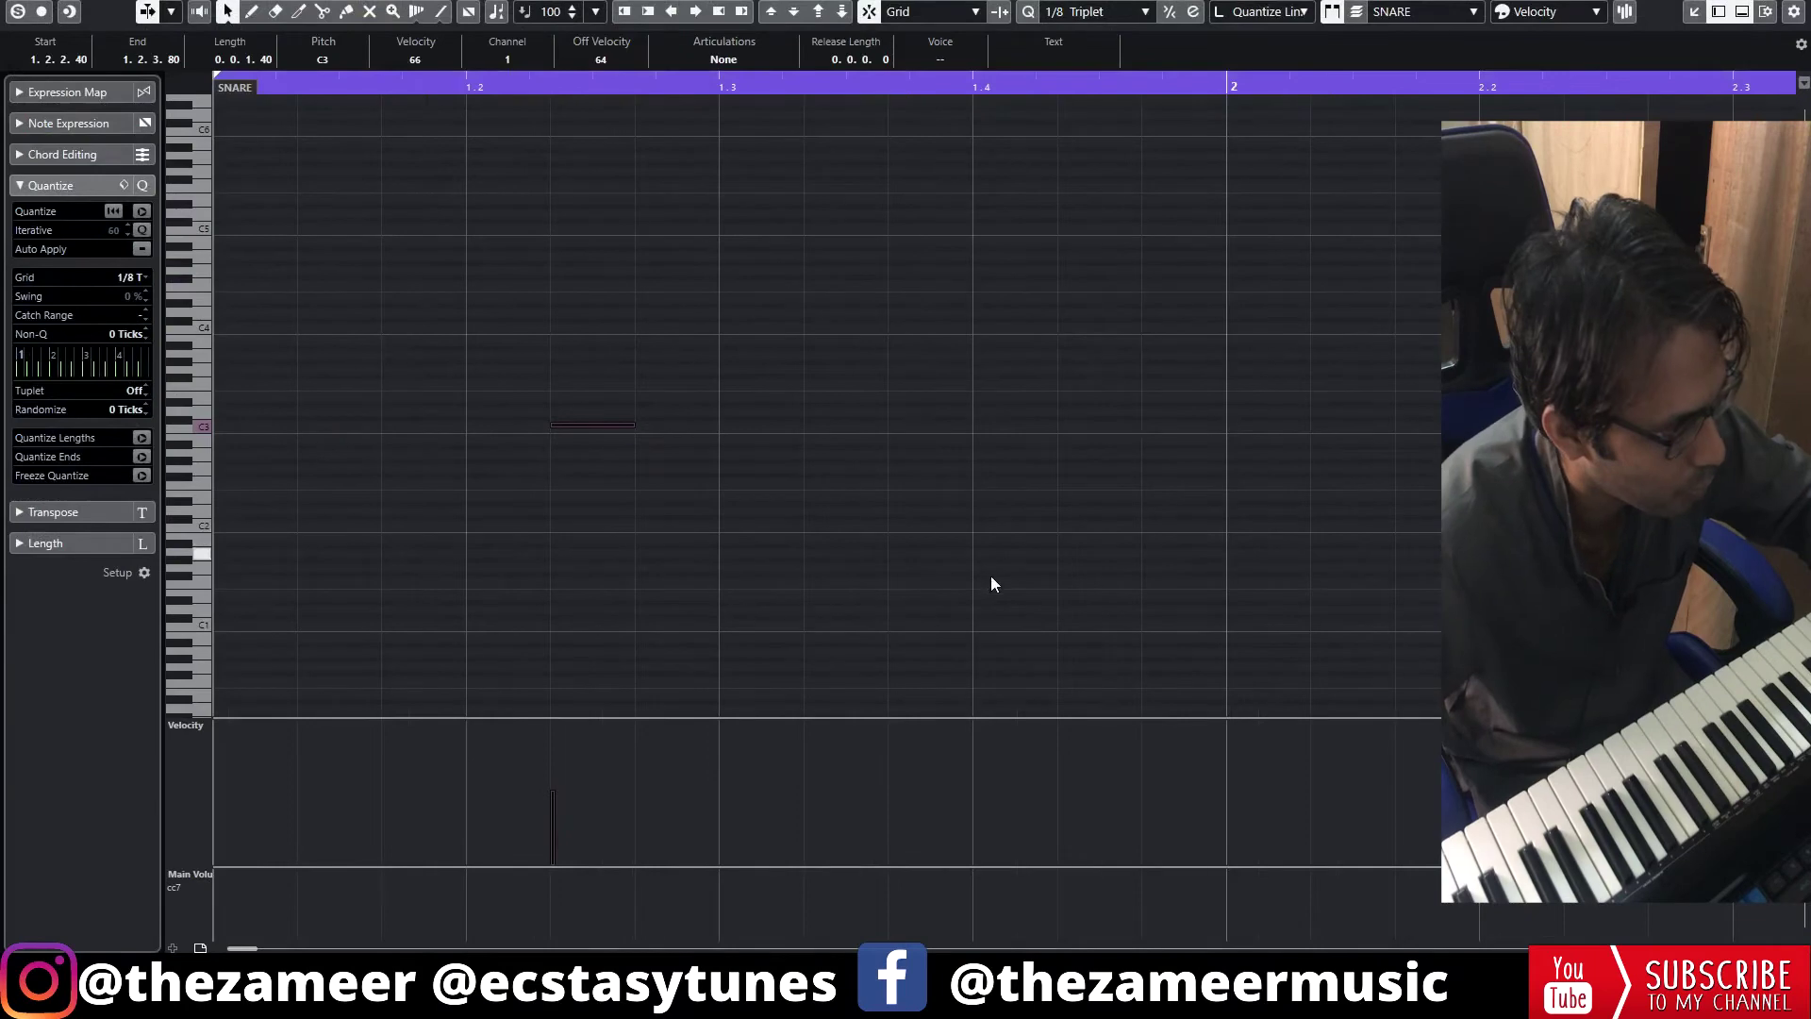
{"action": "key", "text": "space"}
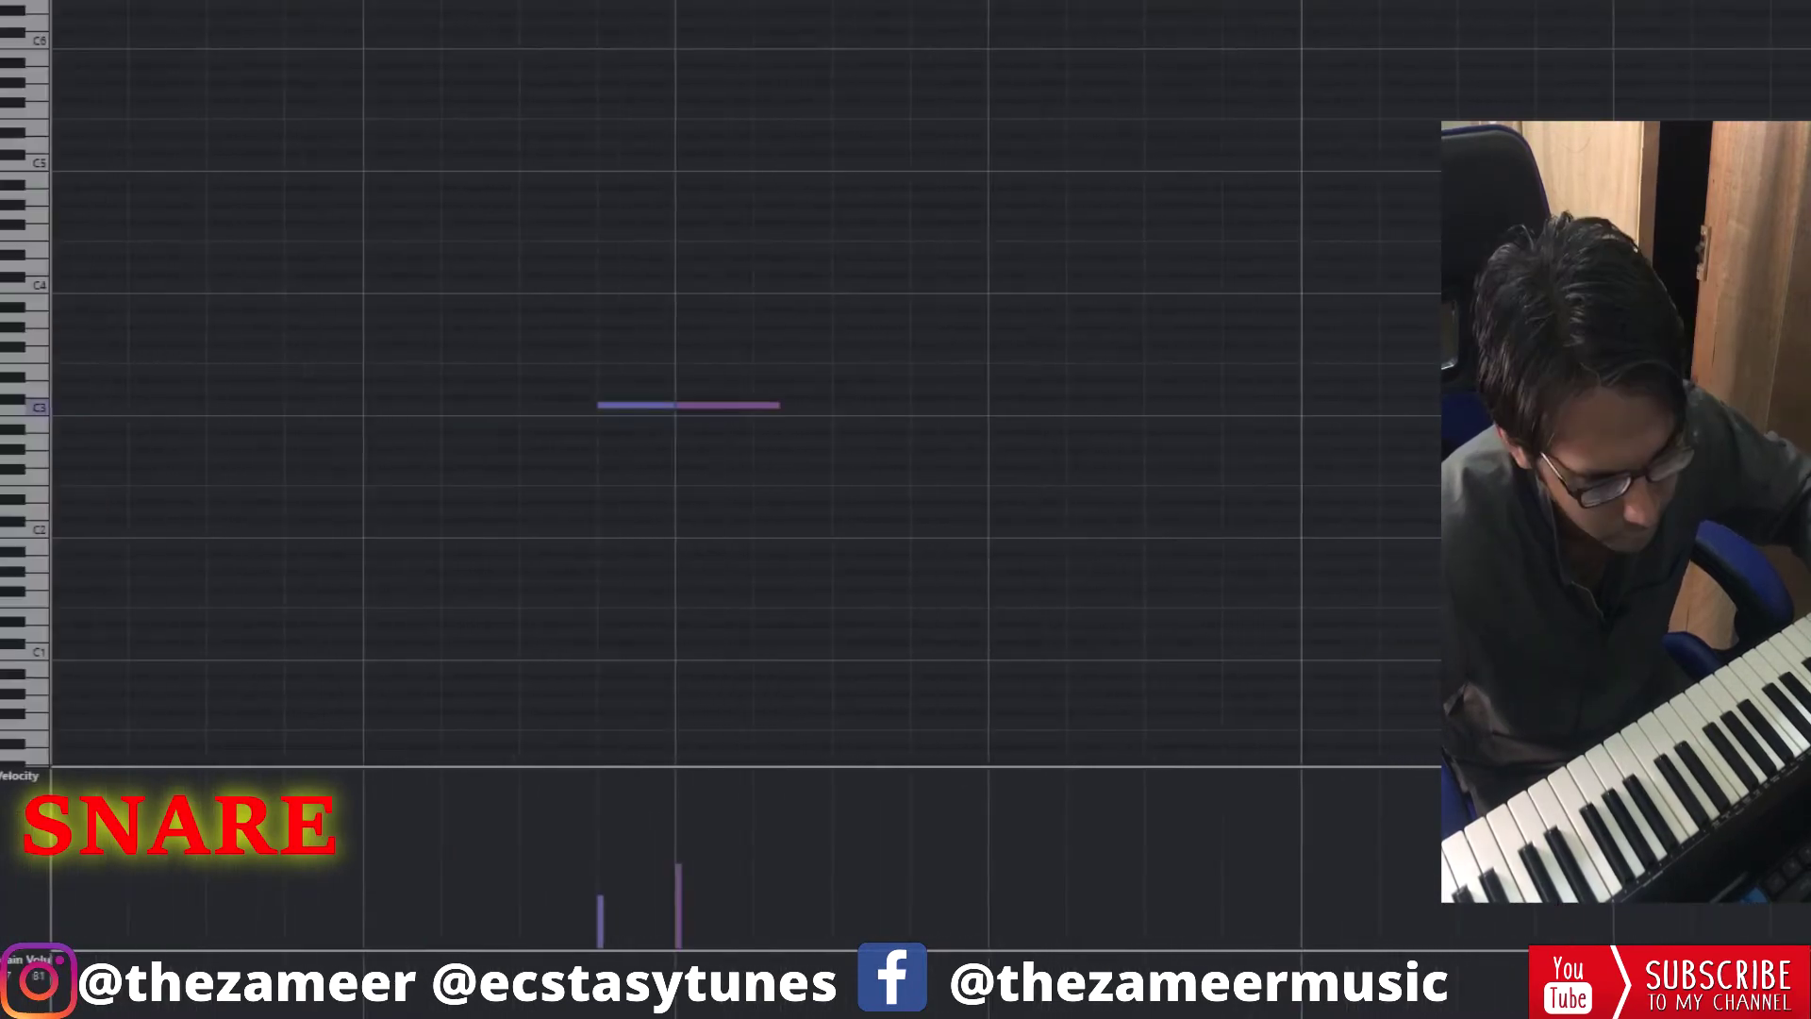
{"action": "key", "text": "space"}
{"action": "key", "text": "g"}
{"action": "key", "text": "g"}
{"action": "key", "text": "g"}
{"action": "key", "text": "g"}
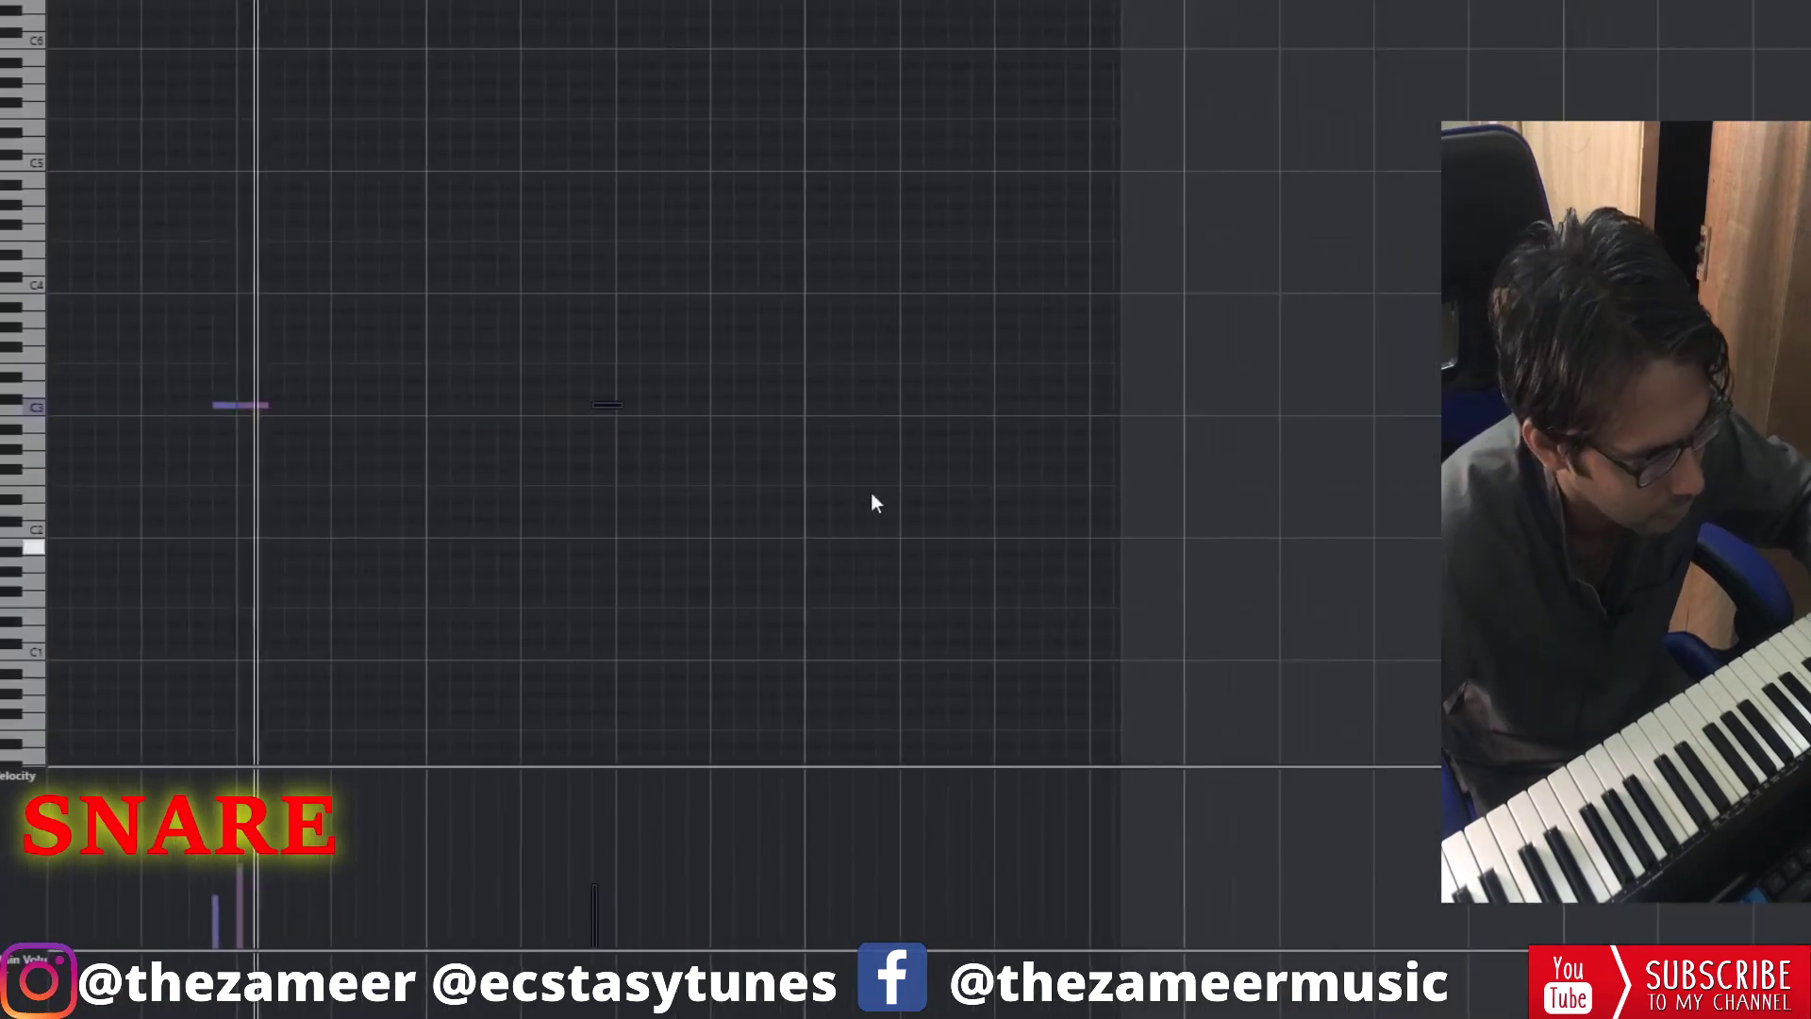
{"action": "left_click", "coordinate": [531, 399]}
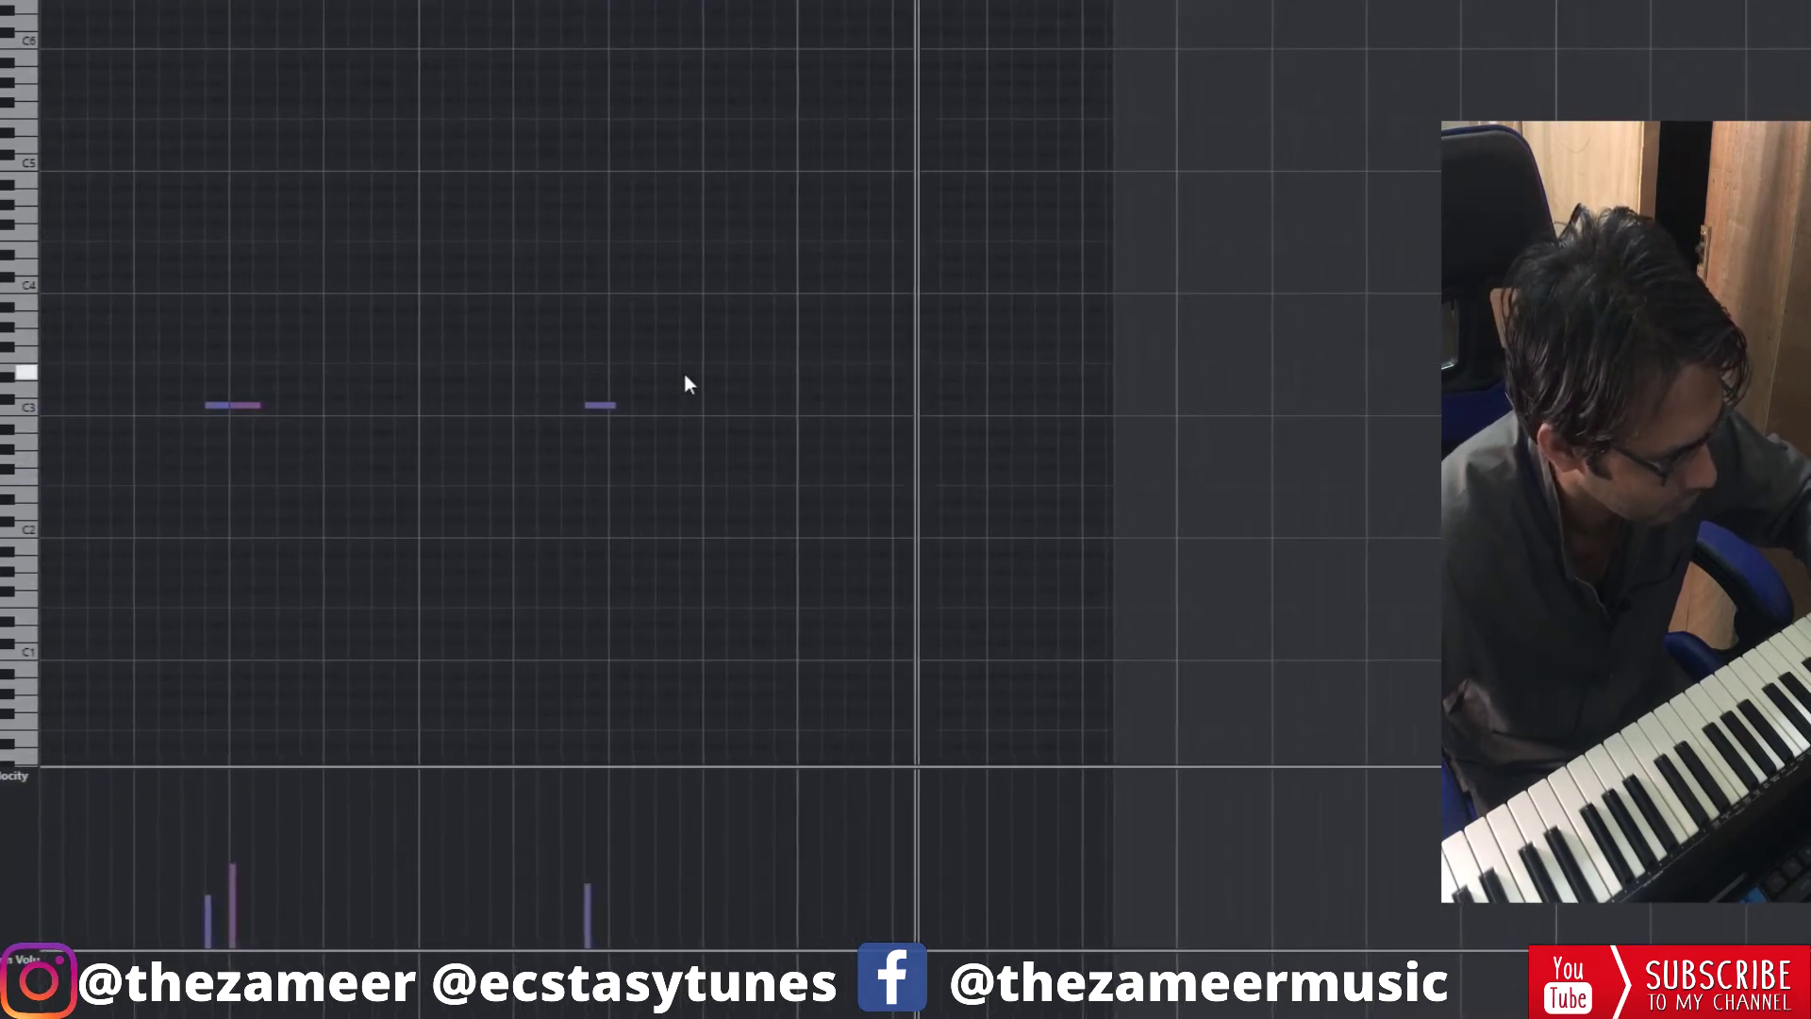
{"action": "left_click", "coordinate": [600, 406]}
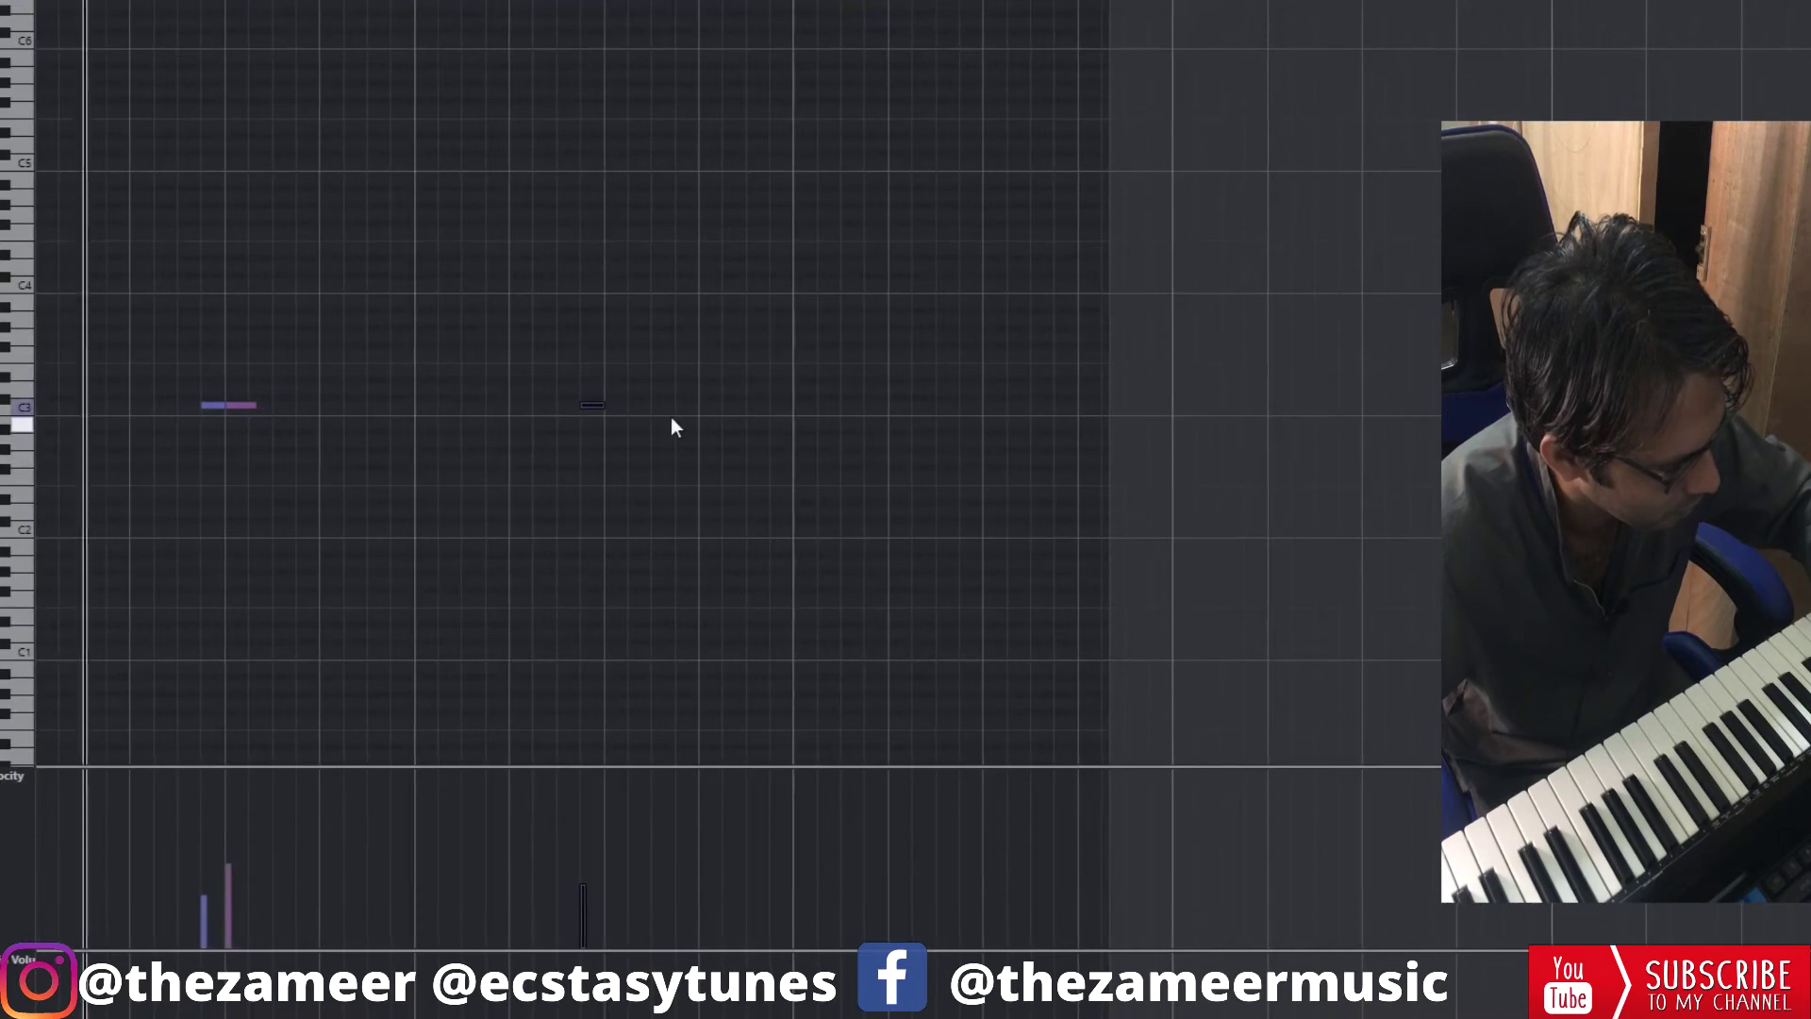
- Set the second bar 1 snare note's velocity to about 47 and add a softer C3 note near the end of bar 2
{"action": "left_click", "coordinate": [243, 880]}
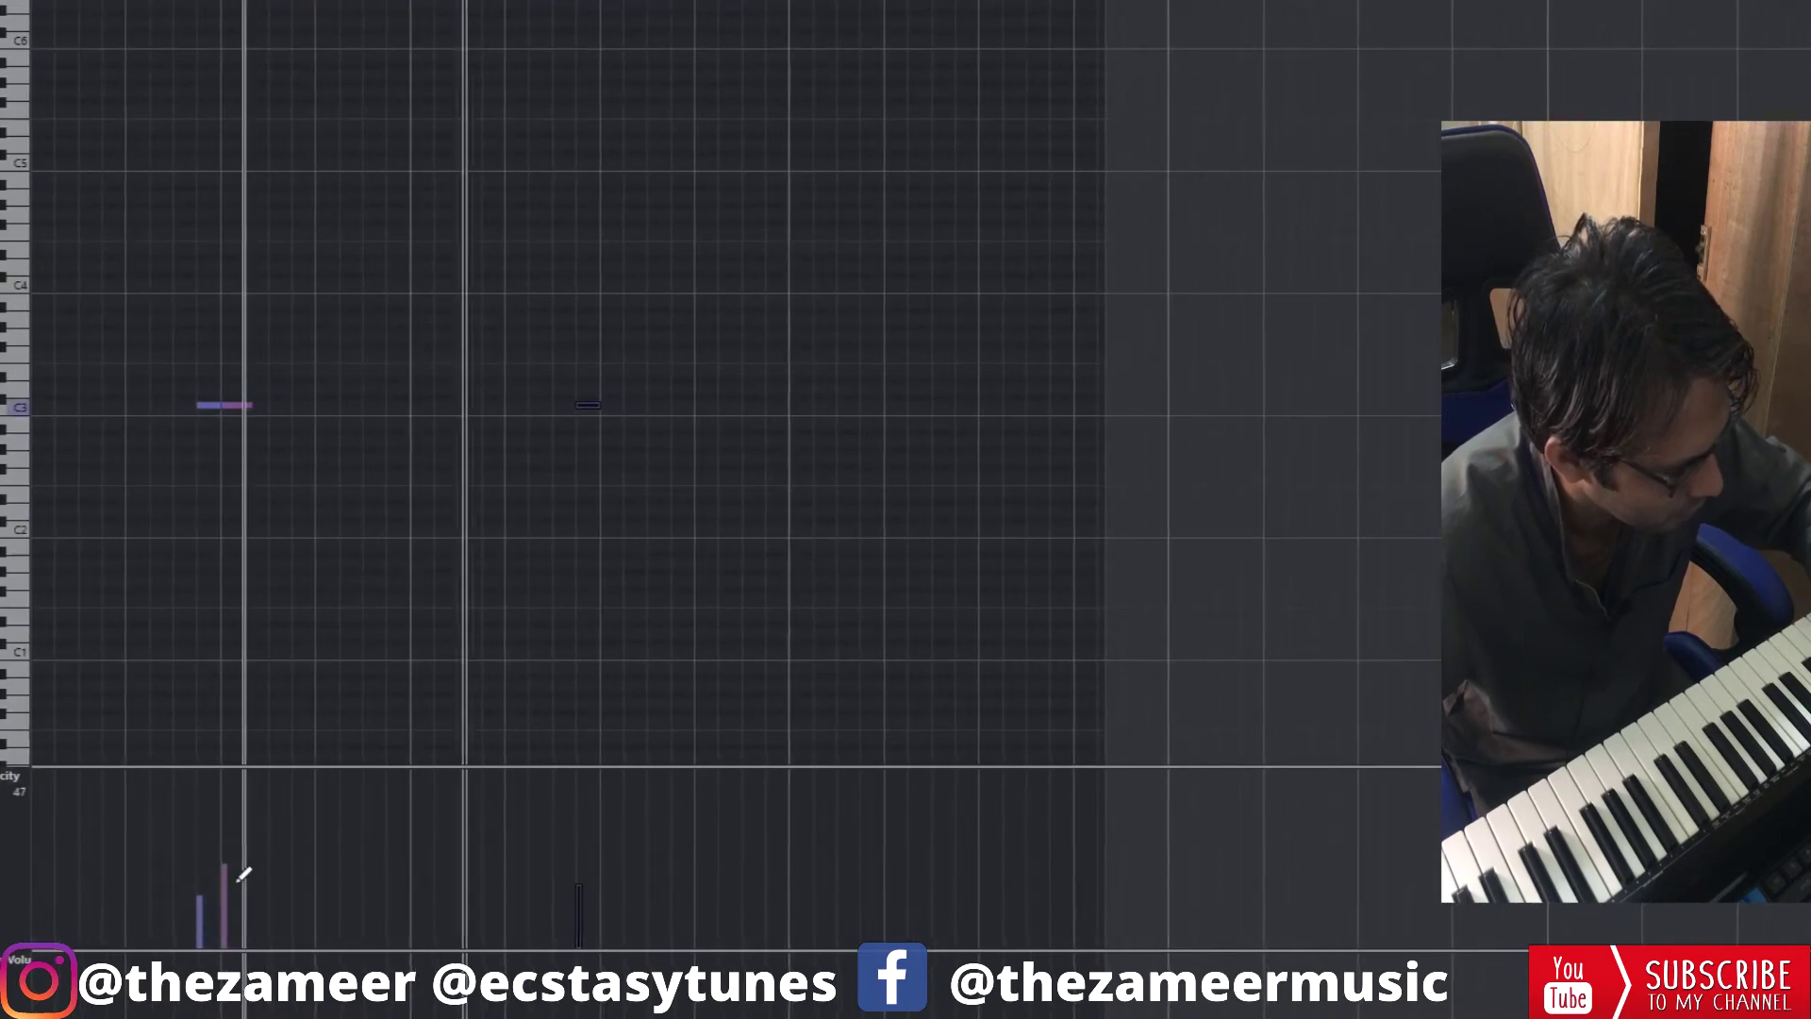
{"action": "left_click", "coordinate": [749, 406]}
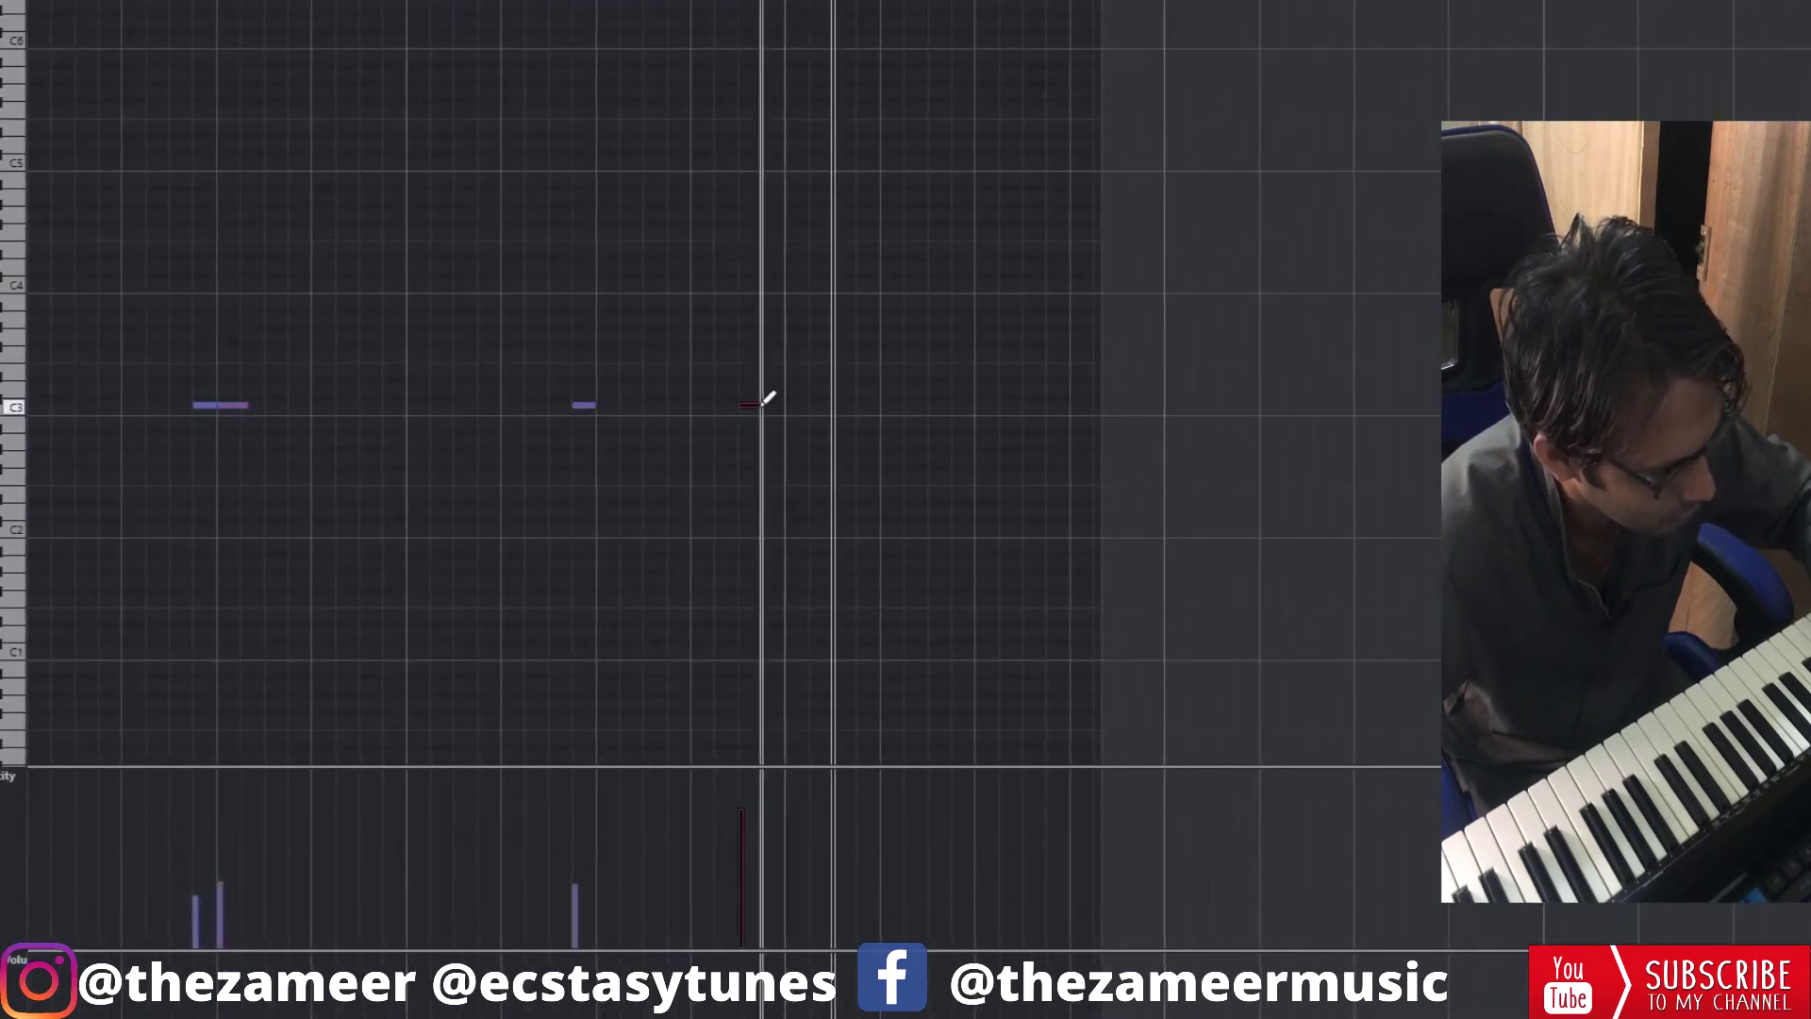
{"action": "left_click", "coordinate": [754, 873]}
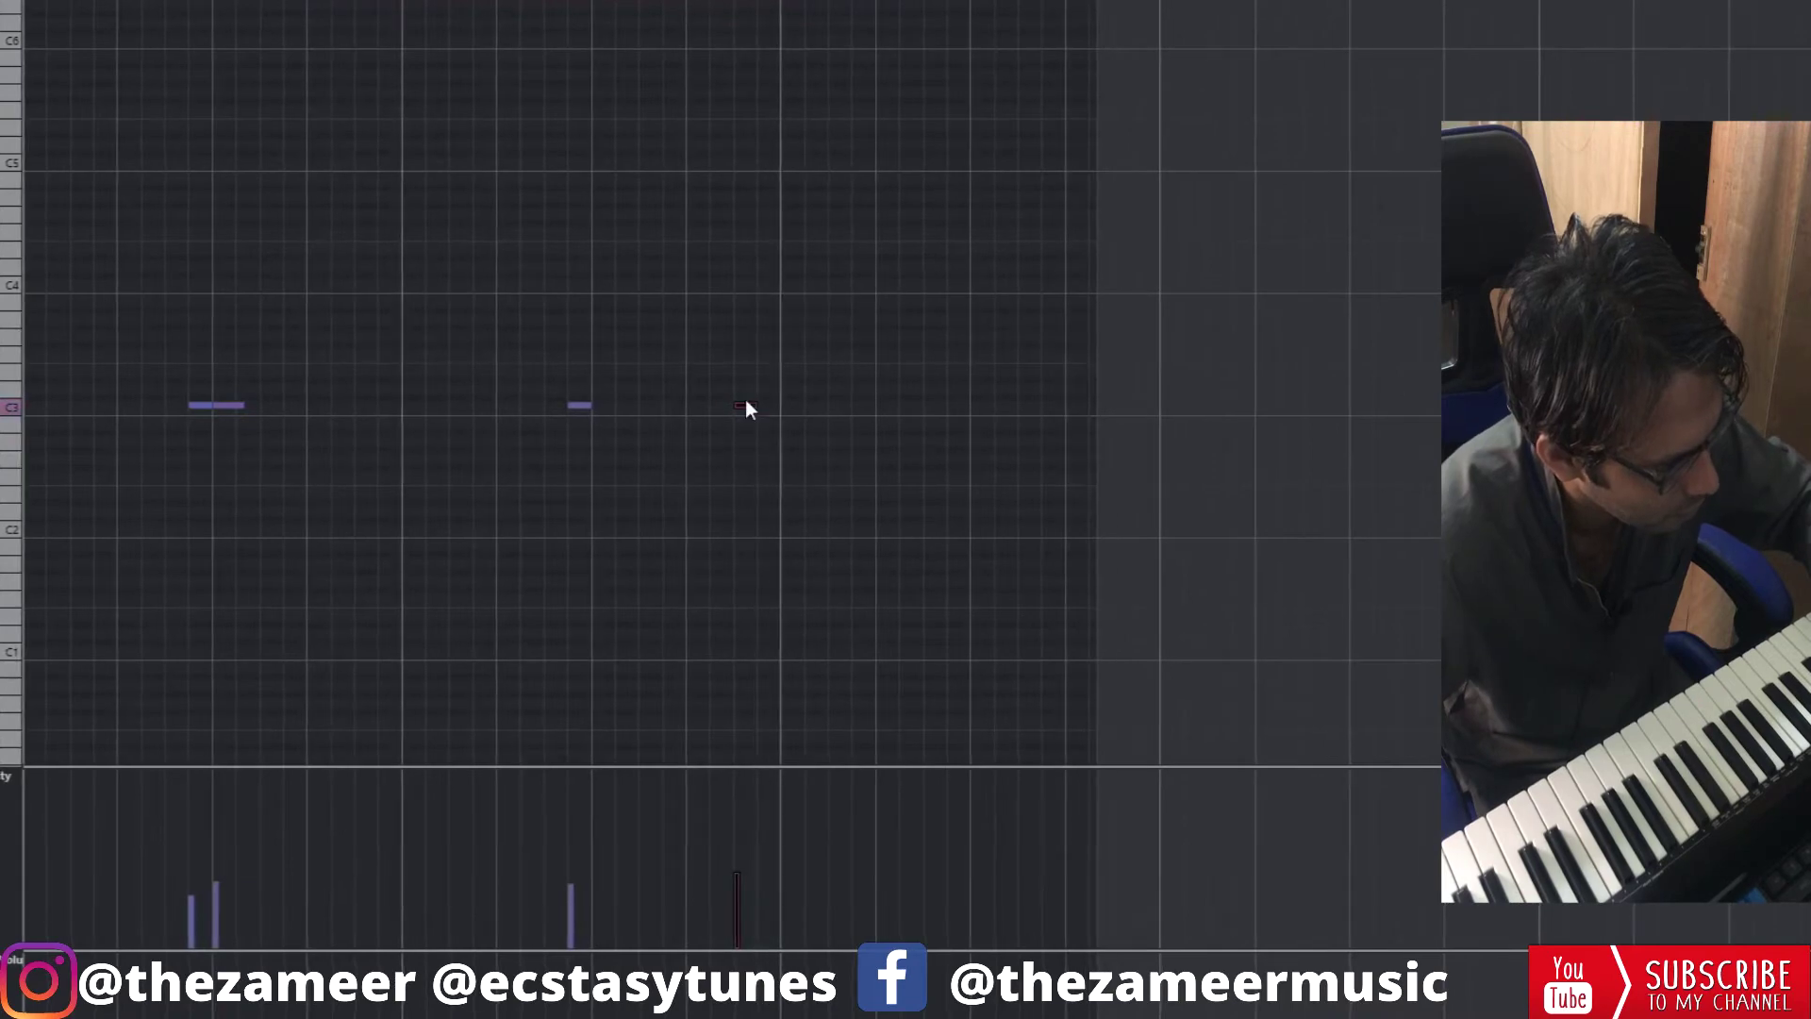
{"action": "left_click_drag", "start_coordinate": [741, 406], "coordinate": [756, 406]}
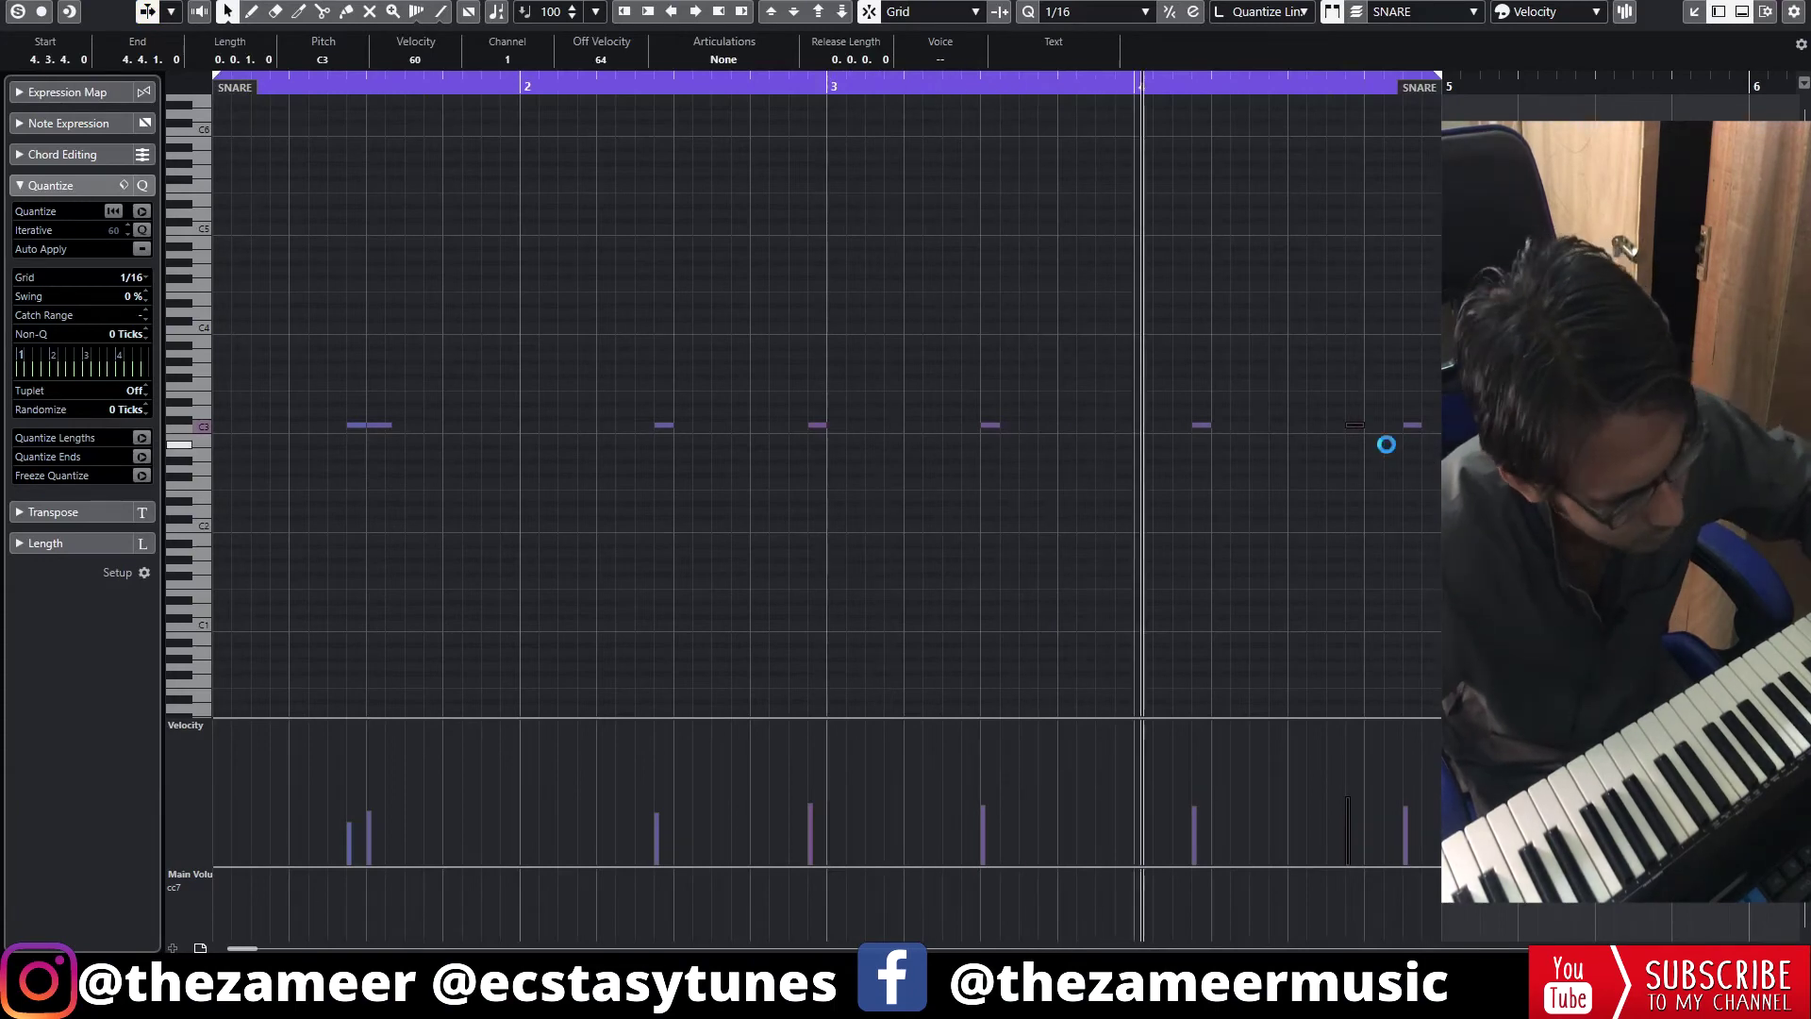
- Remove the last two snare notes of bar 4, audition the loop and leave the SNARE editor
{"action": "key", "text": "space"}
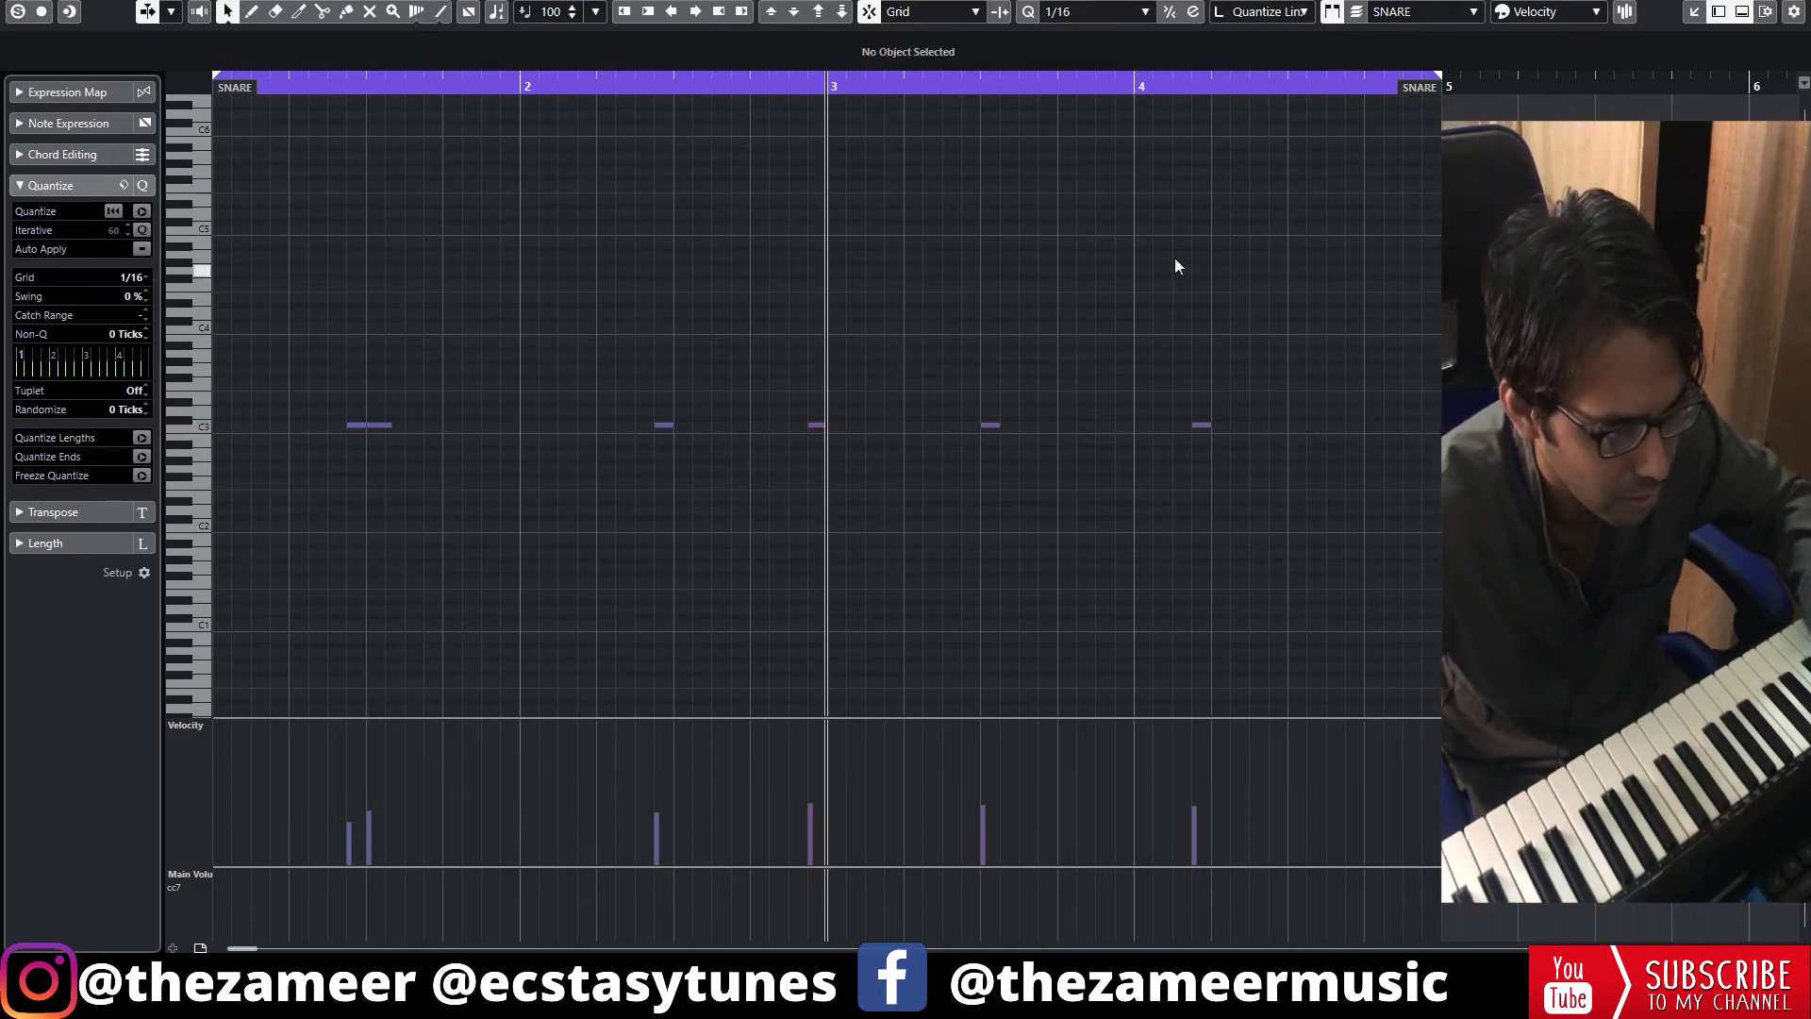
{"action": "left_click", "coordinate": [1117, 87]}
{"action": "key", "text": "space"}
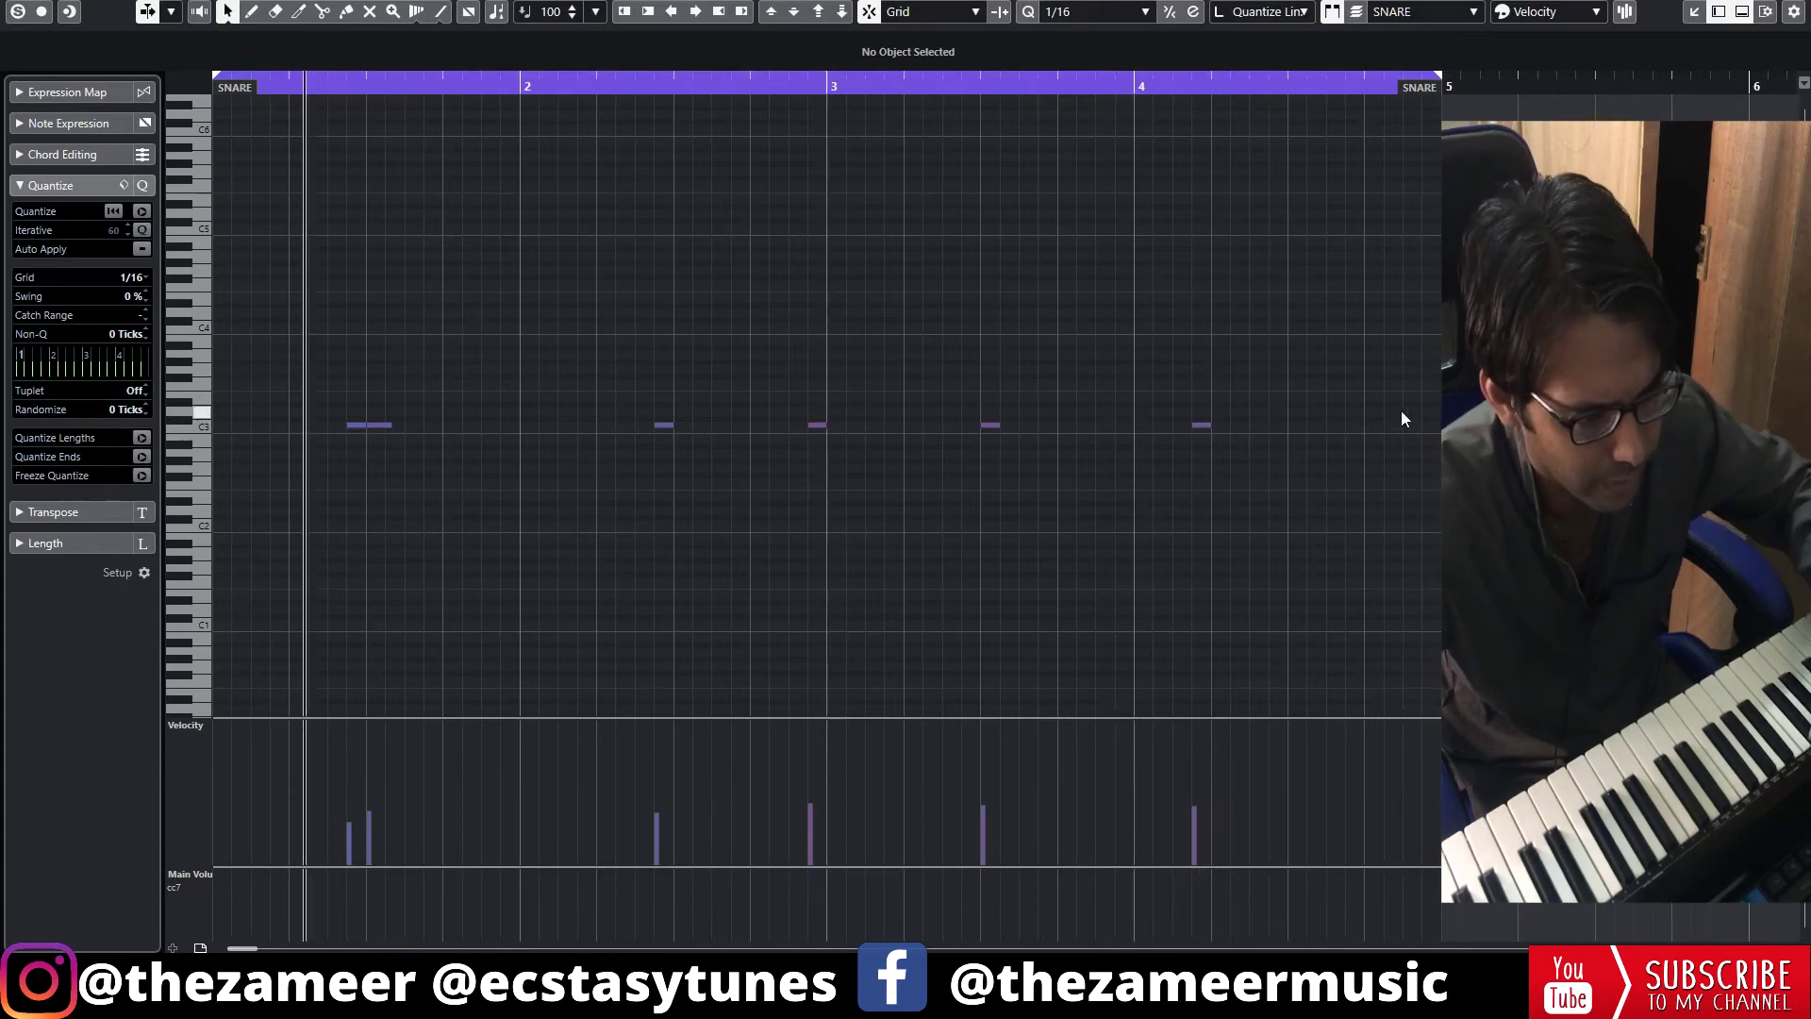
{"action": "key", "text": "space"}
{"action": "key", "text": "Return"}
{"action": "key", "text": "Return"}
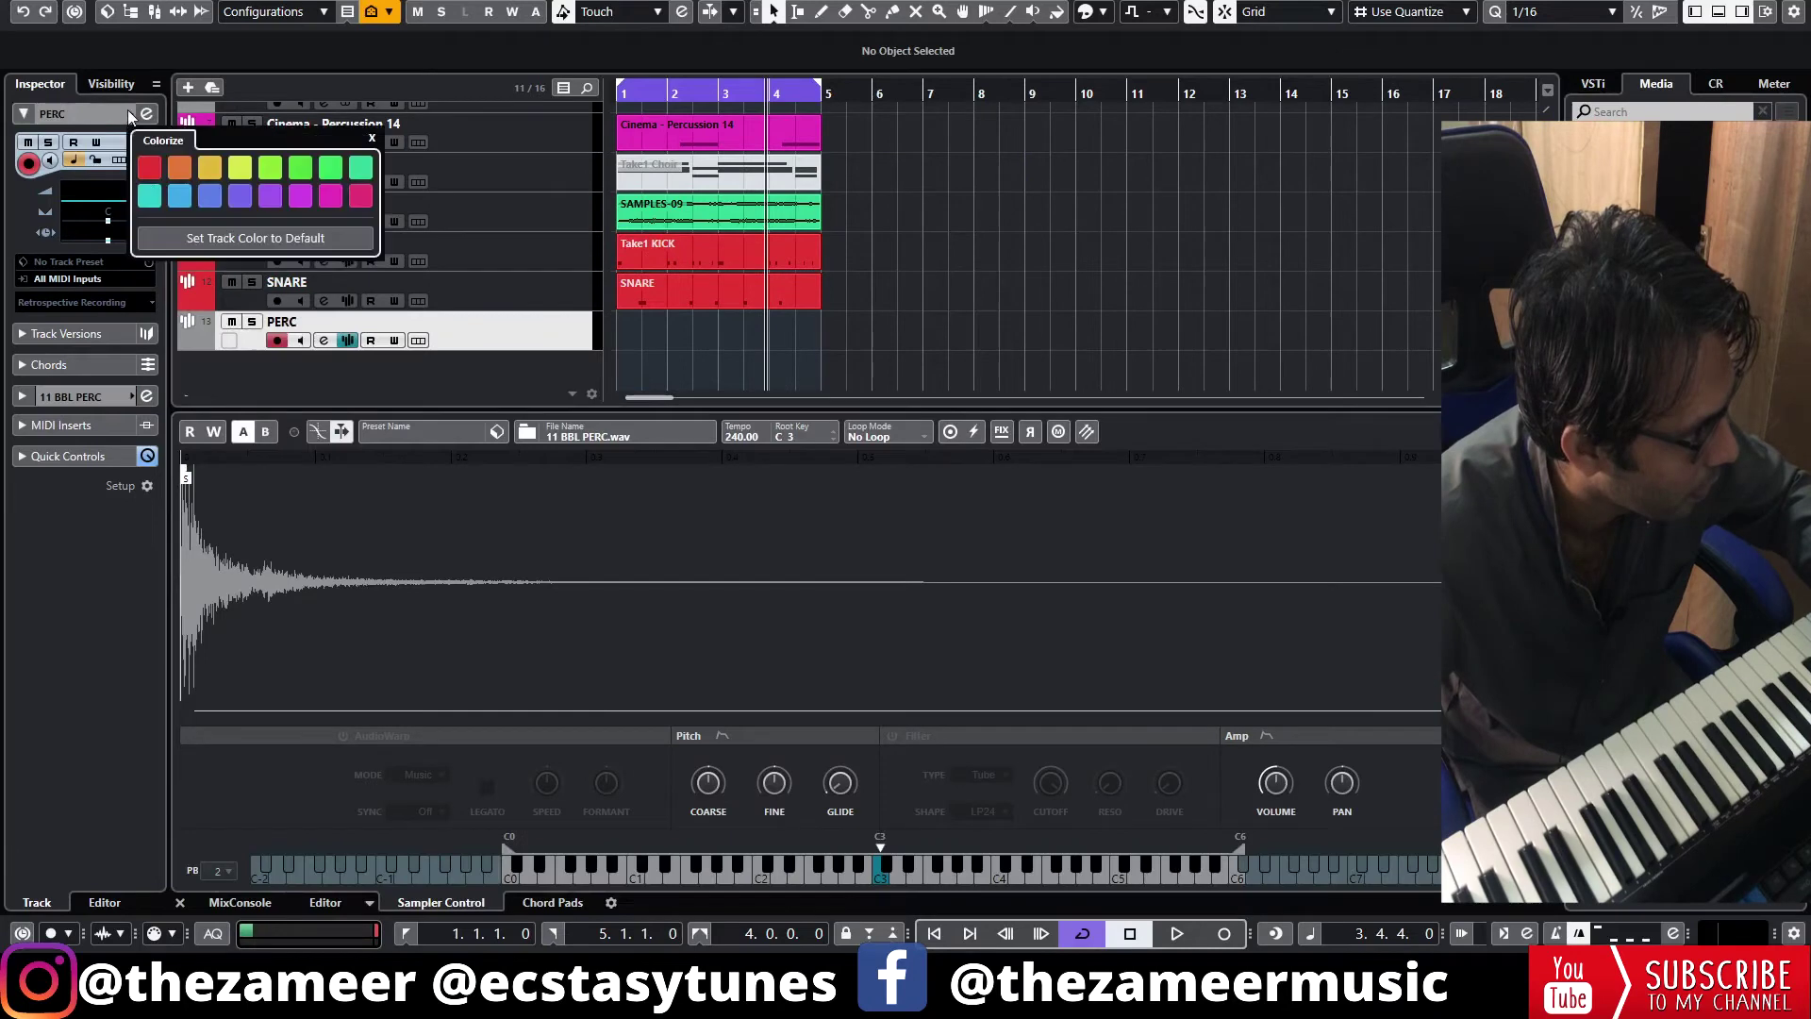
- Colour the PERC track red and create an empty PERC part spanning bars 1 and 2
{"action": "left_click", "coordinate": [144, 170]}
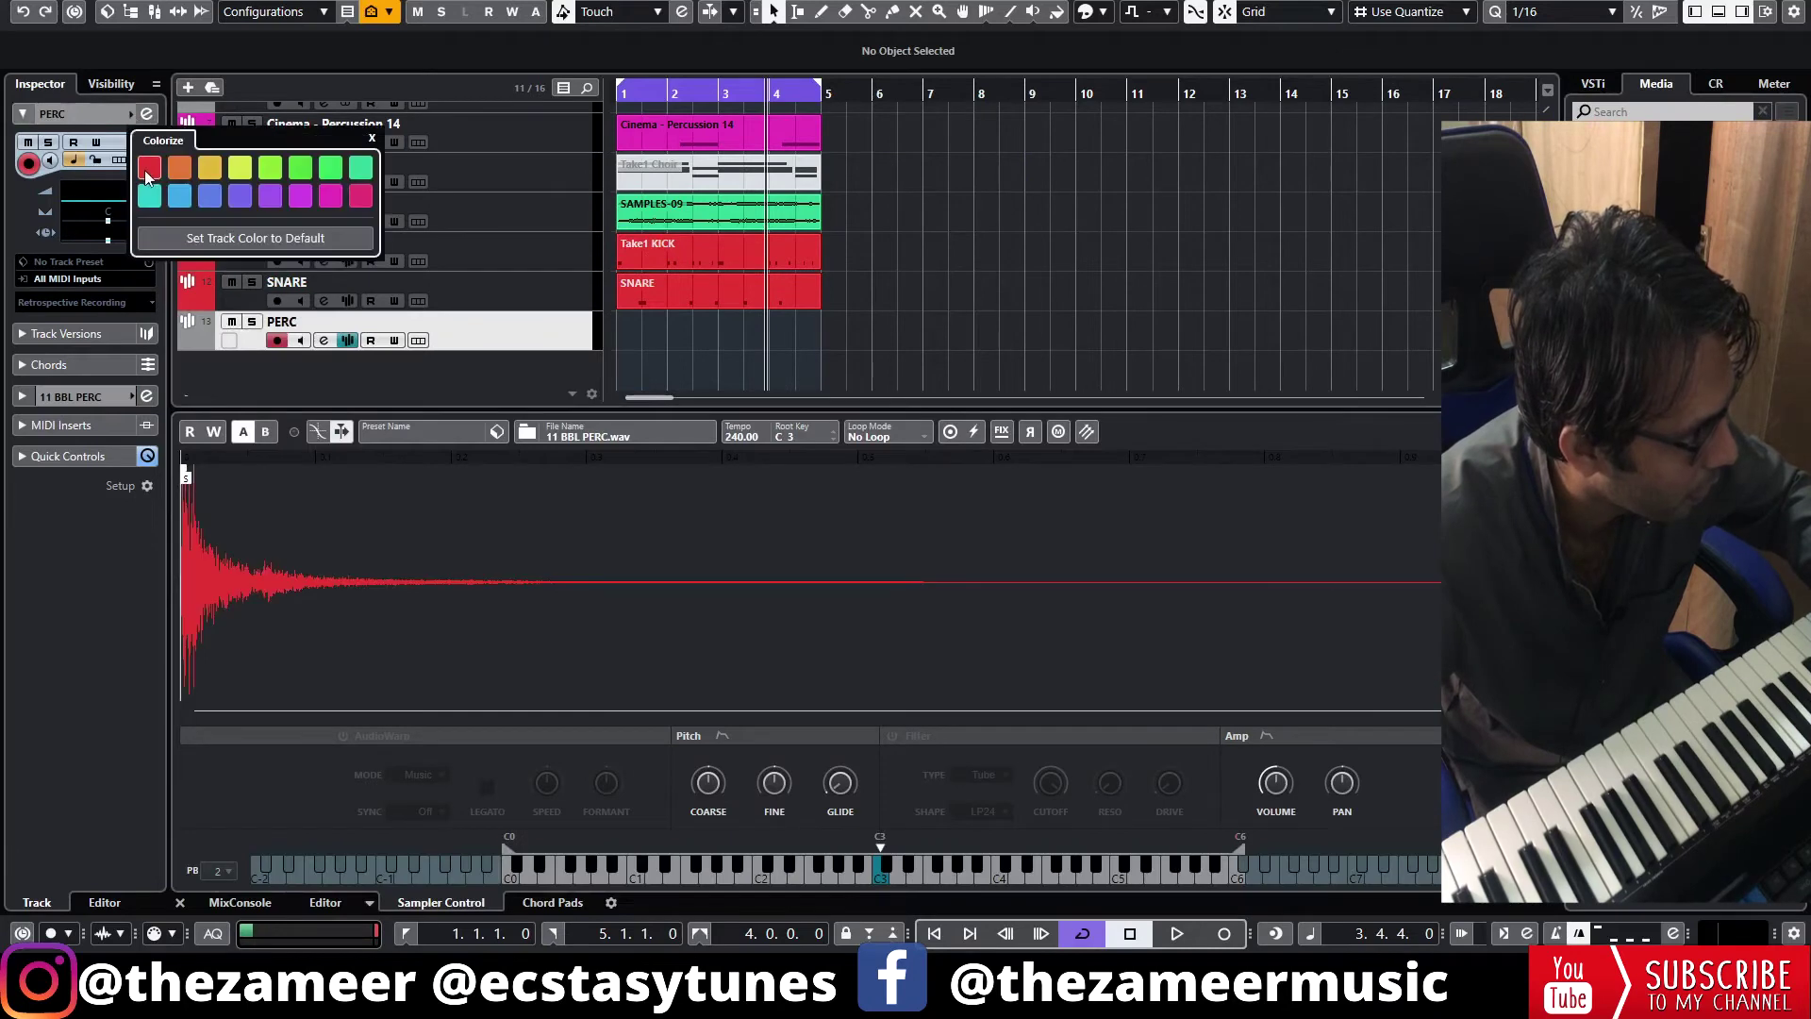
{"action": "left_click", "coordinate": [635, 324]}
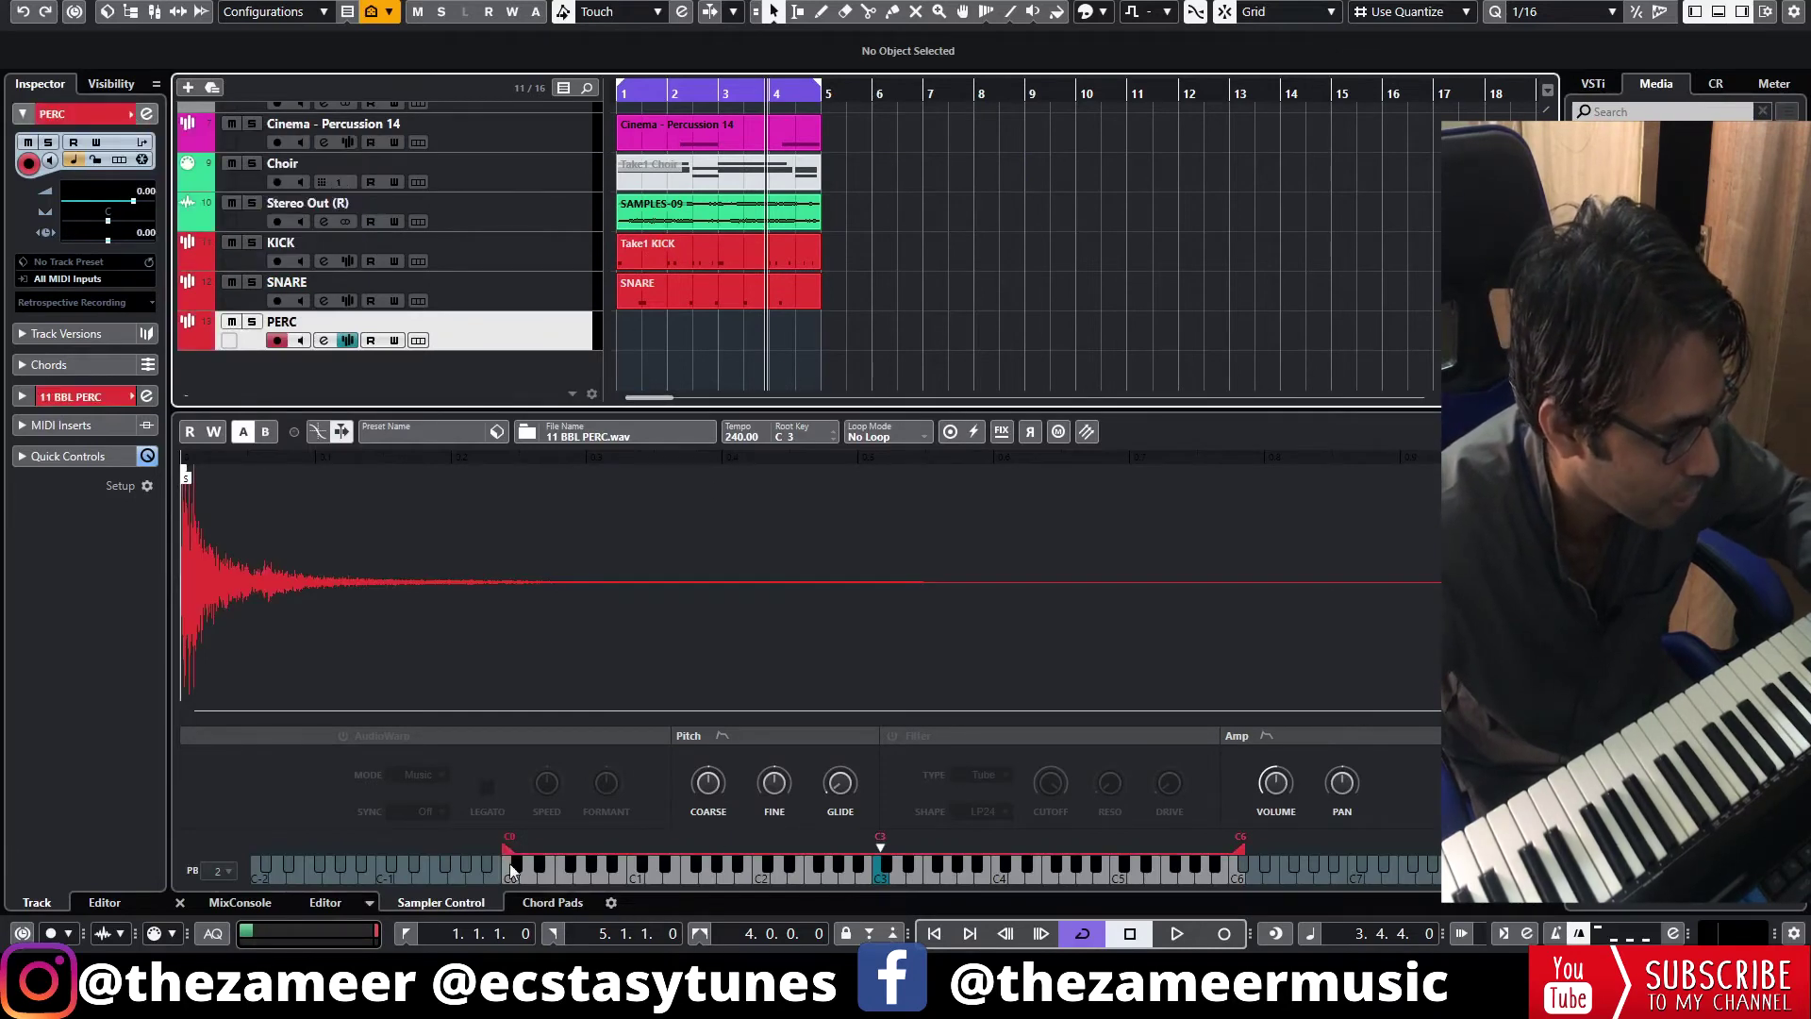
{"action": "left_click_drag", "start_coordinate": [643, 92], "coordinate": [627, 264]}
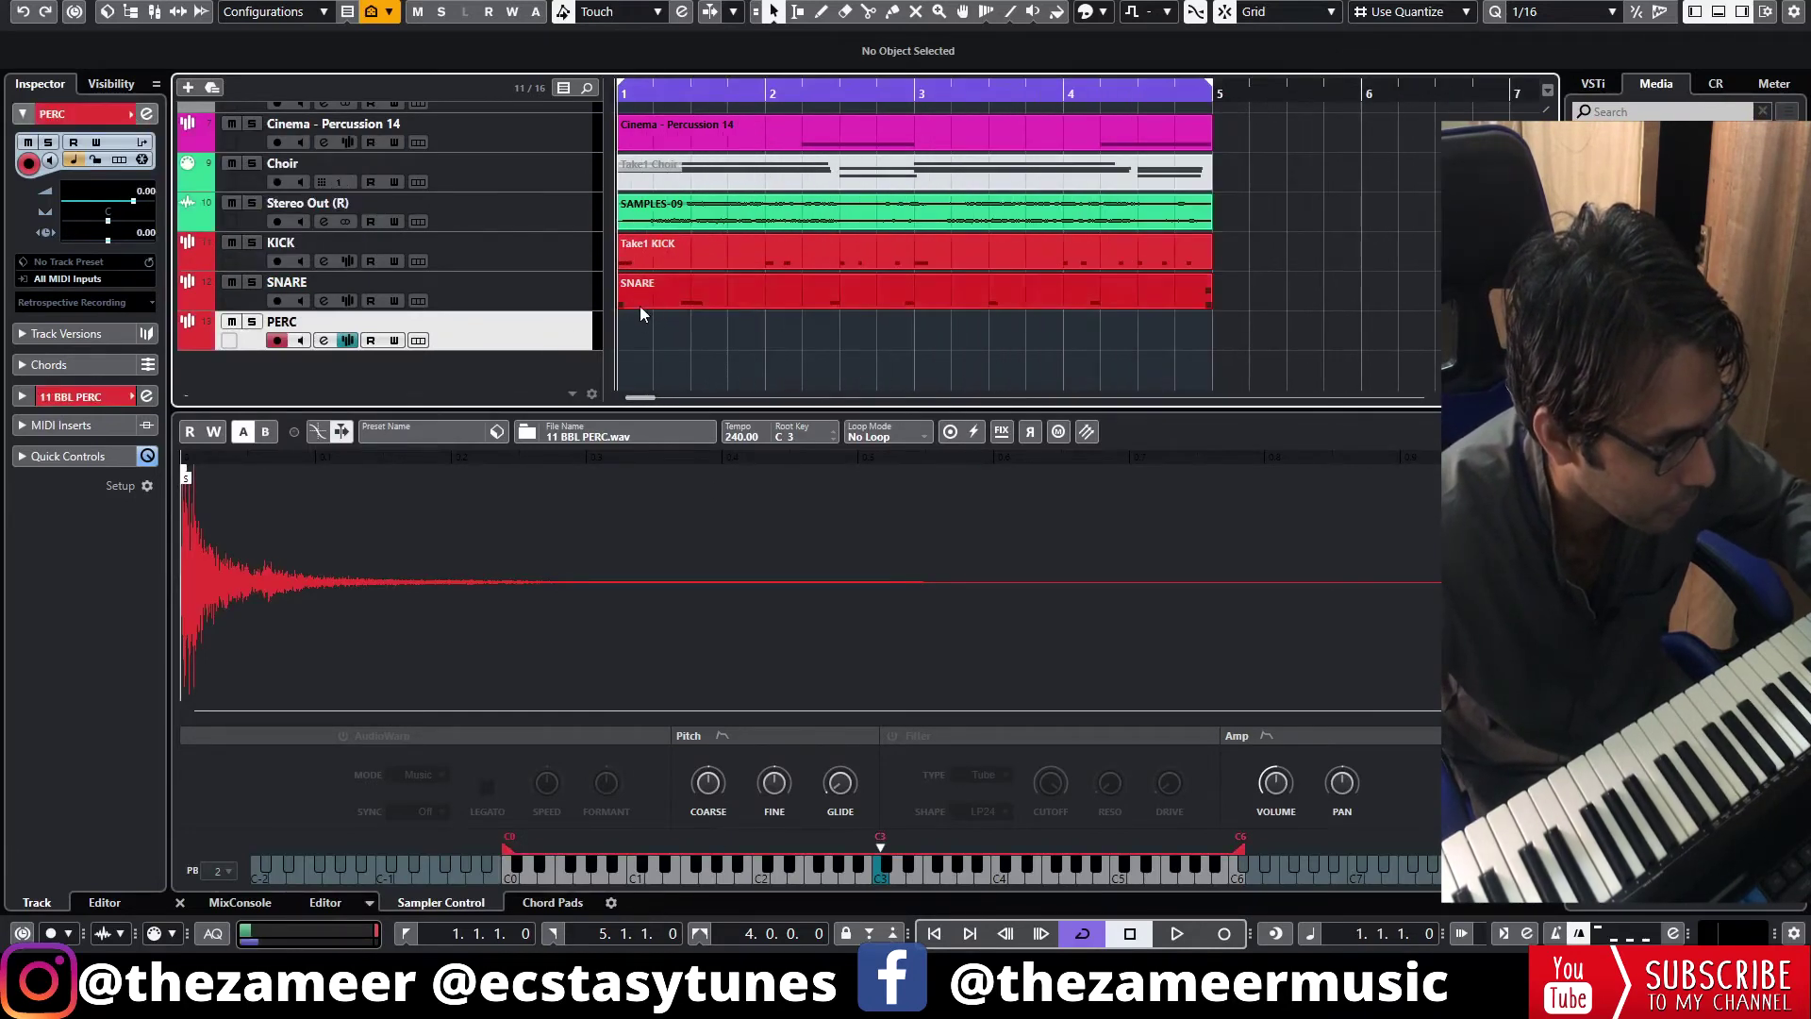
{"action": "left_click_drag", "start_coordinate": [631, 336], "coordinate": [718, 343]}
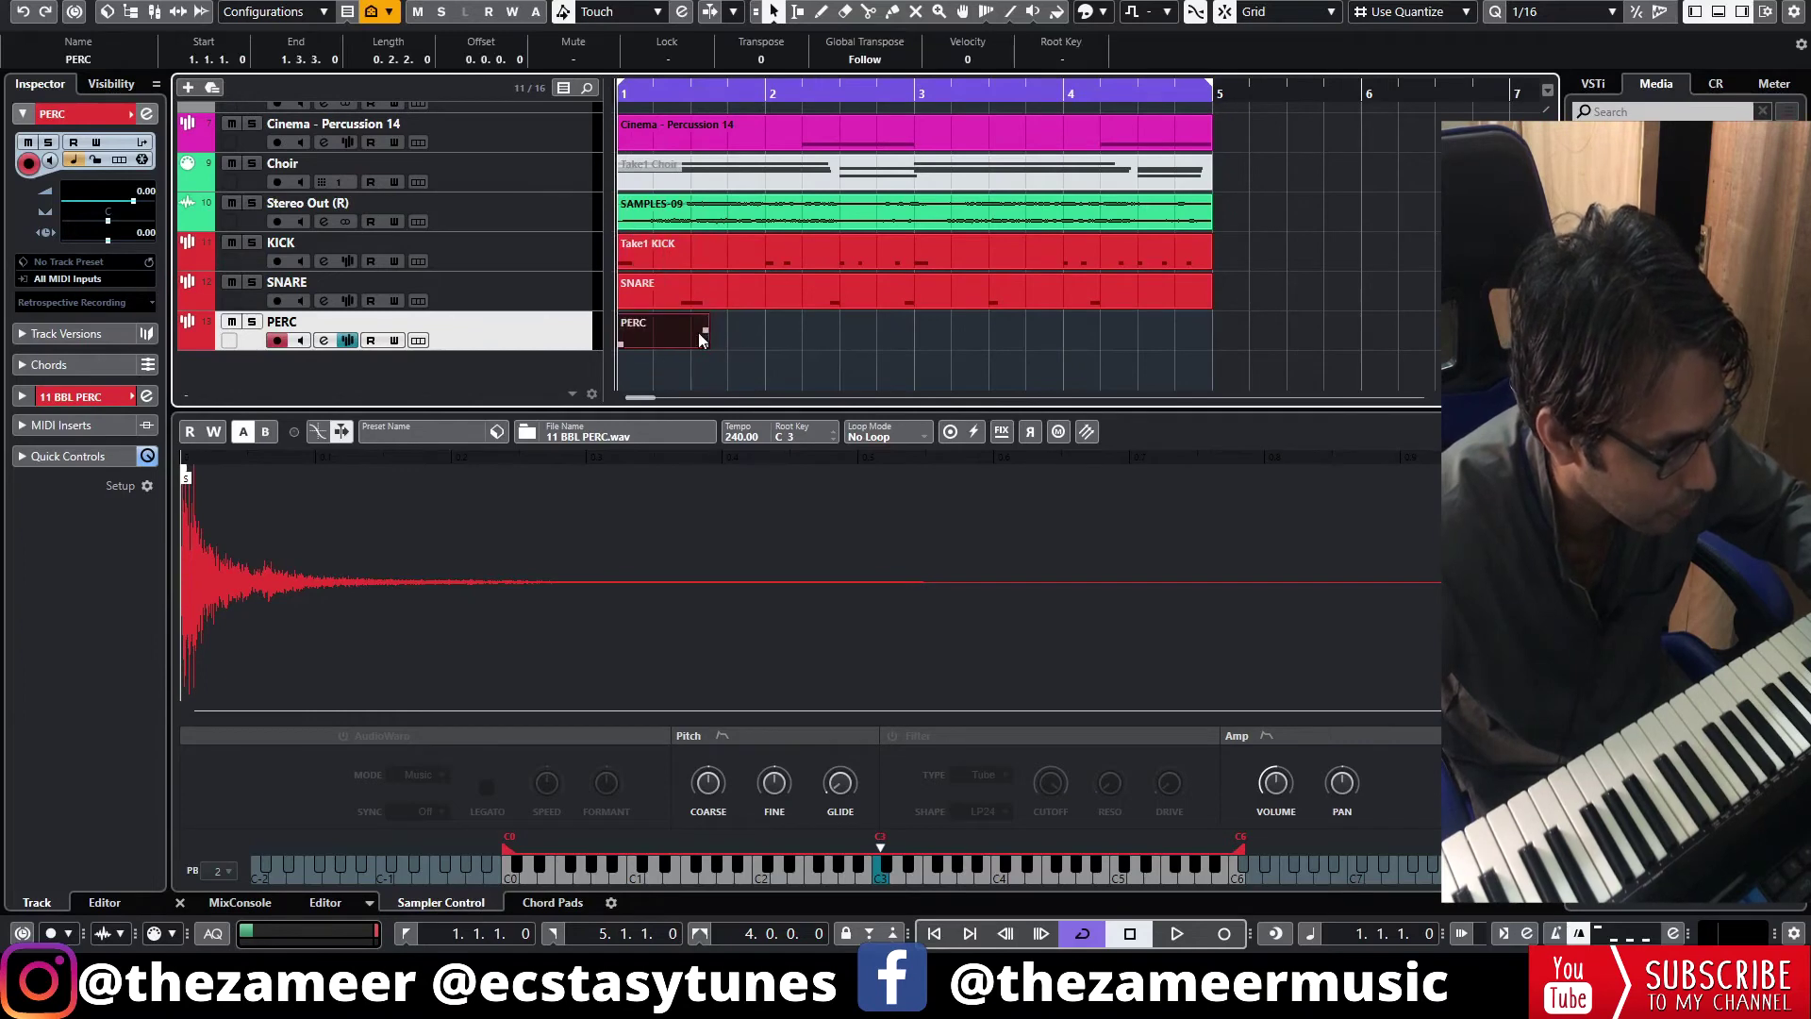
{"action": "left_click_drag", "start_coordinate": [704, 345], "coordinate": [874, 337]}
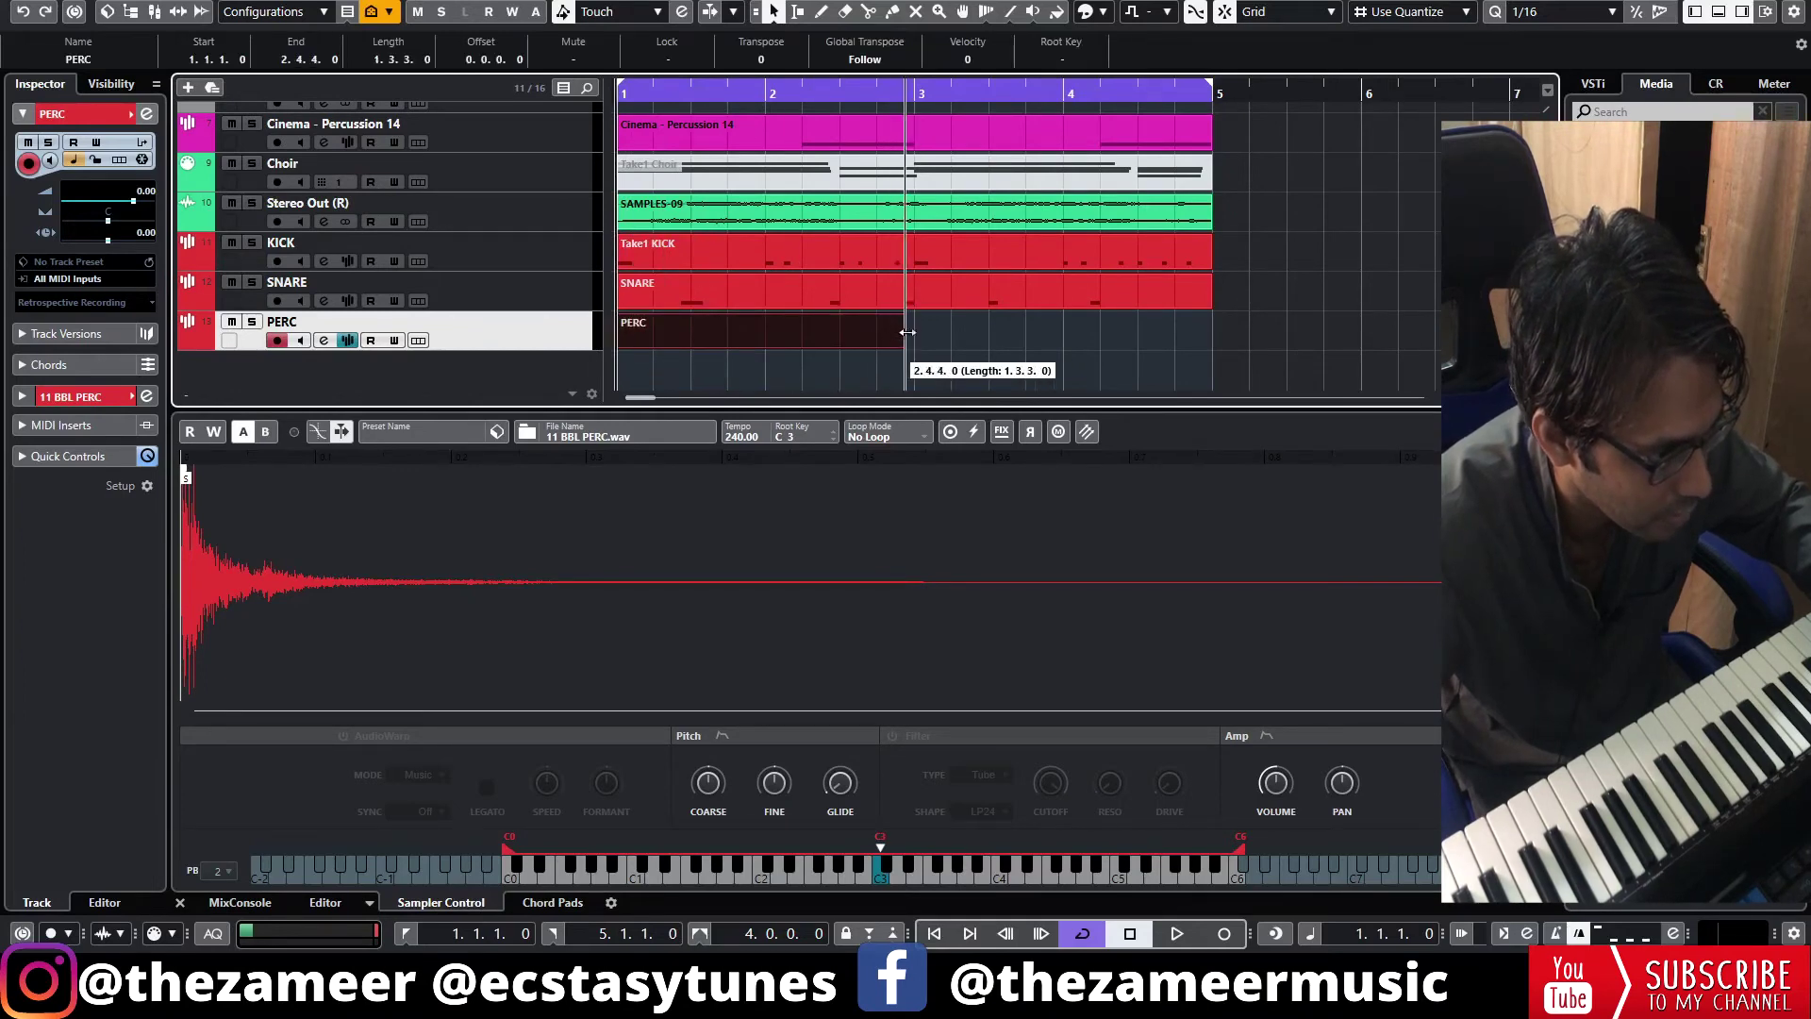
- Open the PERC part and shift its group of three C3 notes earlier so the group ends at bar 2
{"action": "double_click", "coordinate": [812, 336]}
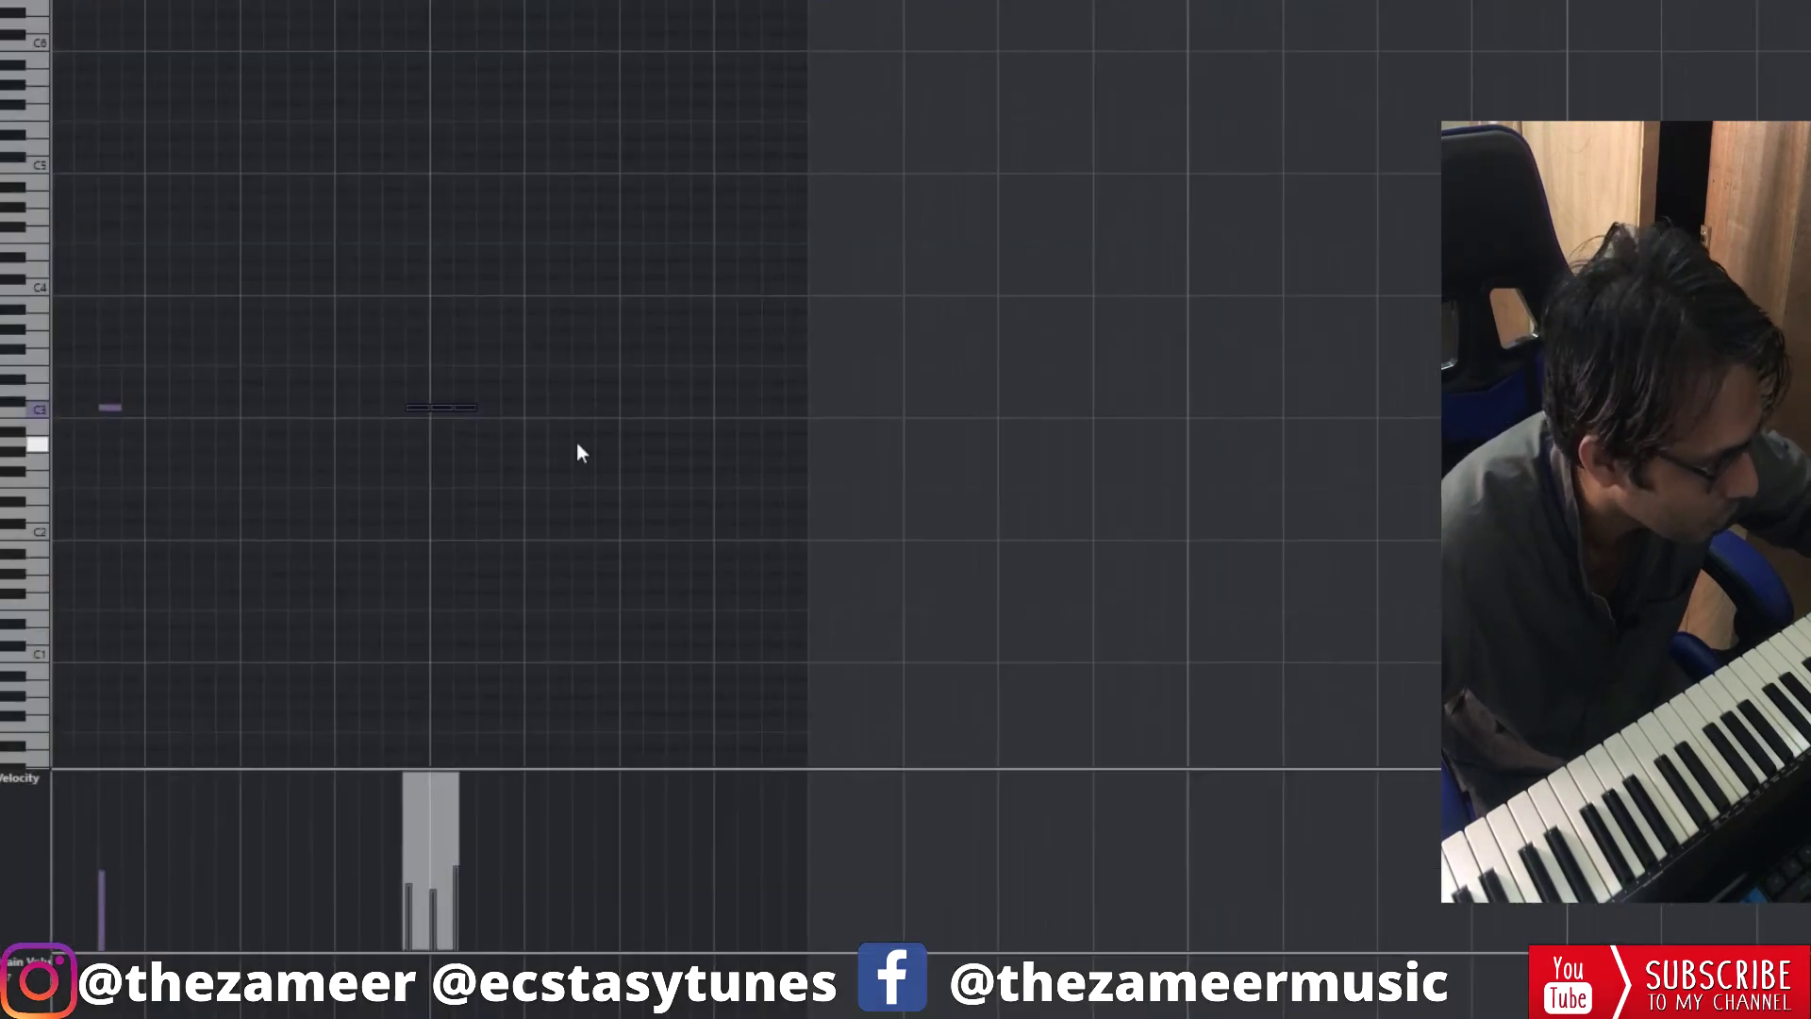
{"action": "key", "text": "space"}
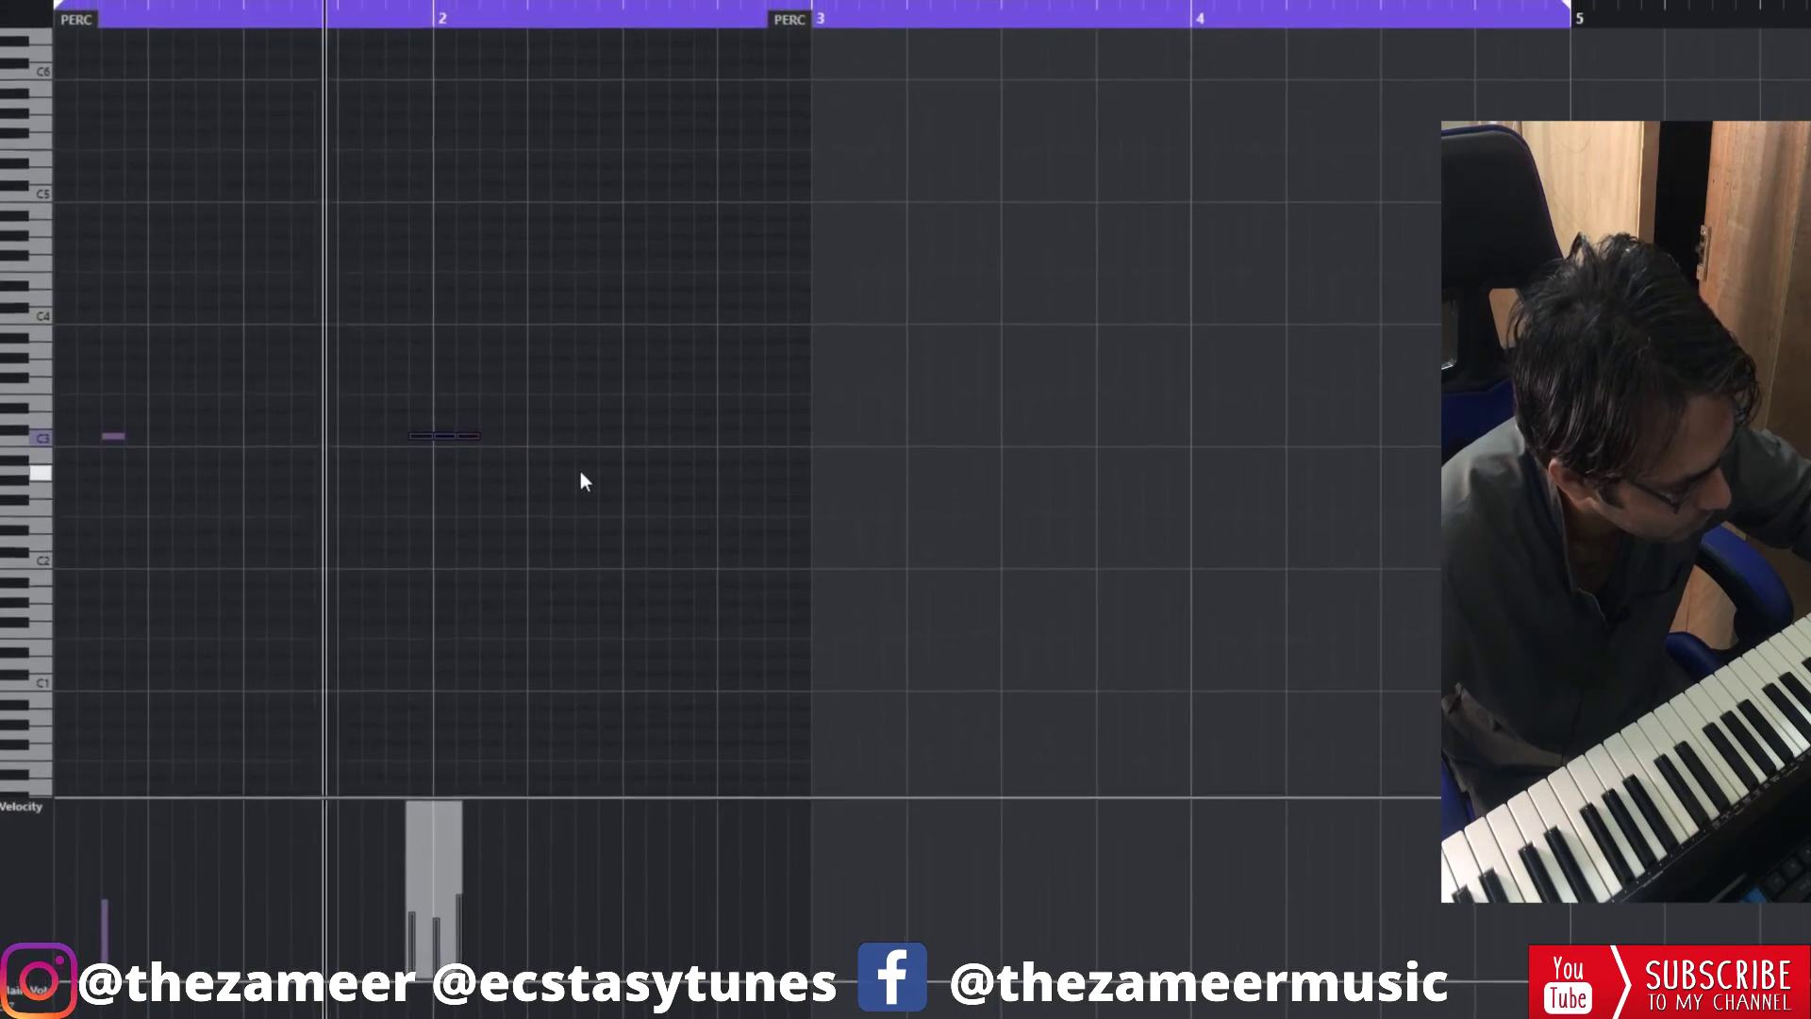
{"action": "left_click_drag", "start_coordinate": [424, 474], "coordinate": [387, 500]}
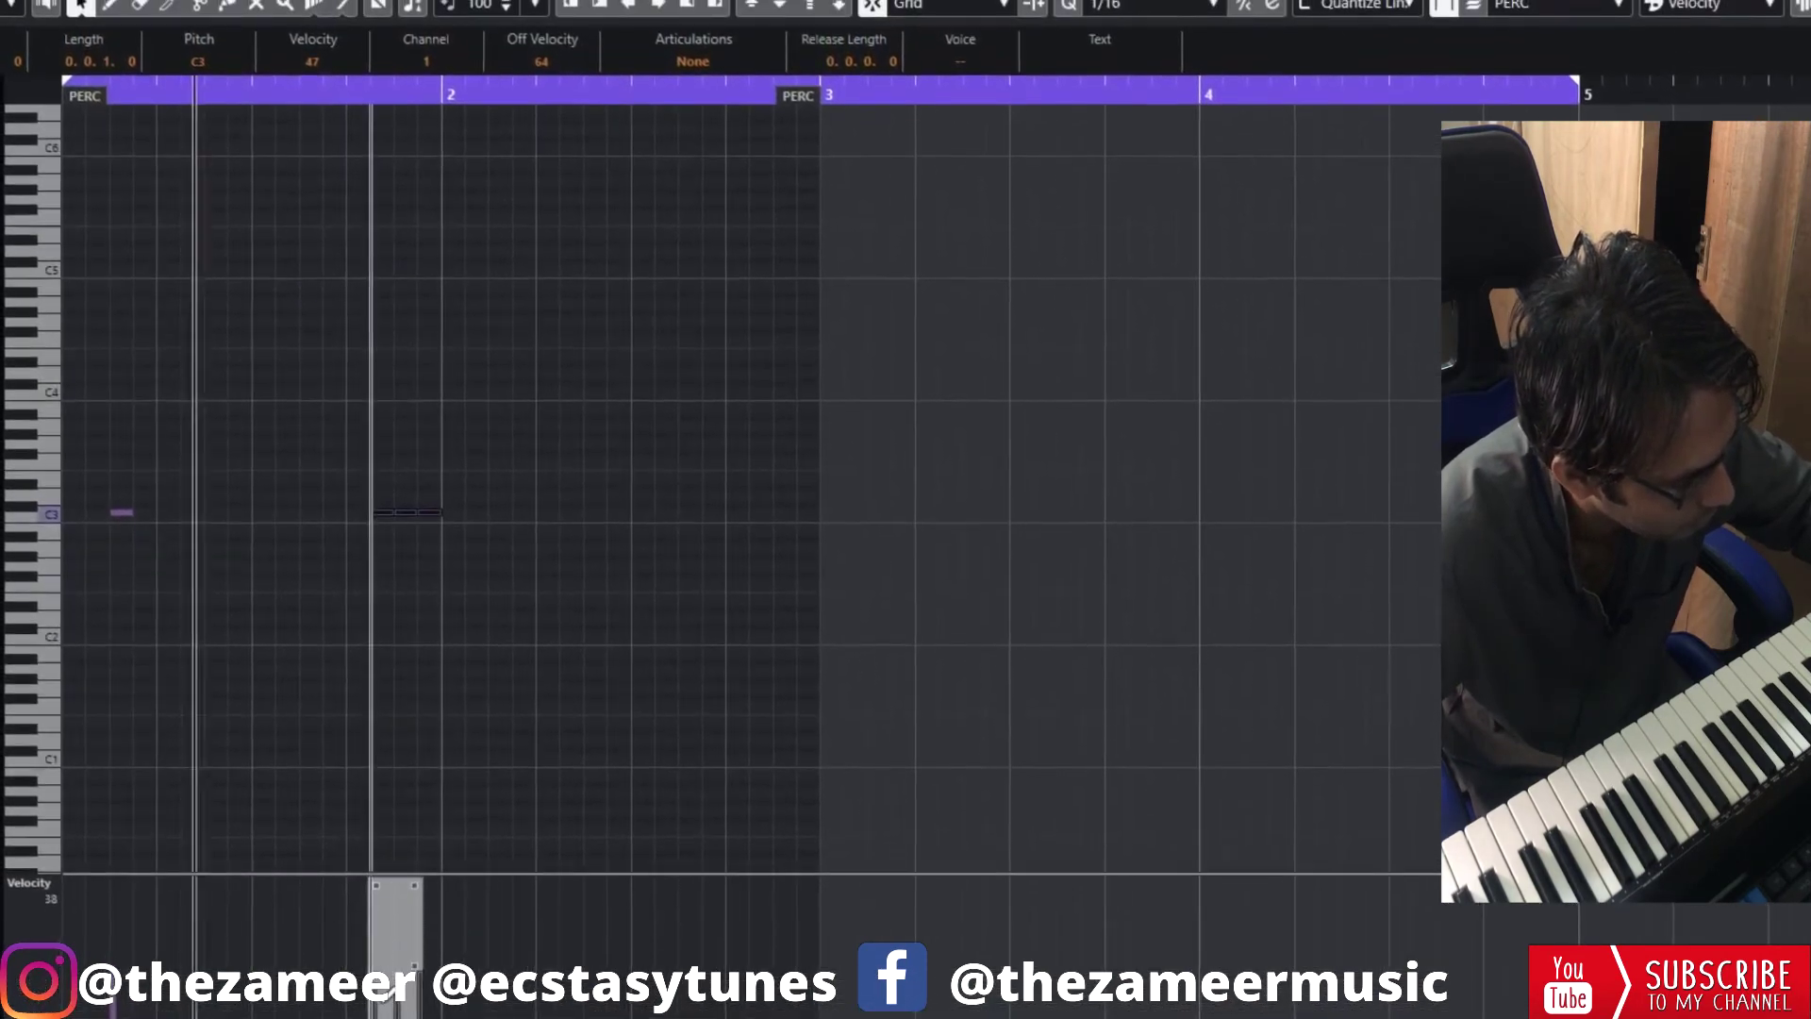
{"action": "left_click", "coordinate": [450, 577]}
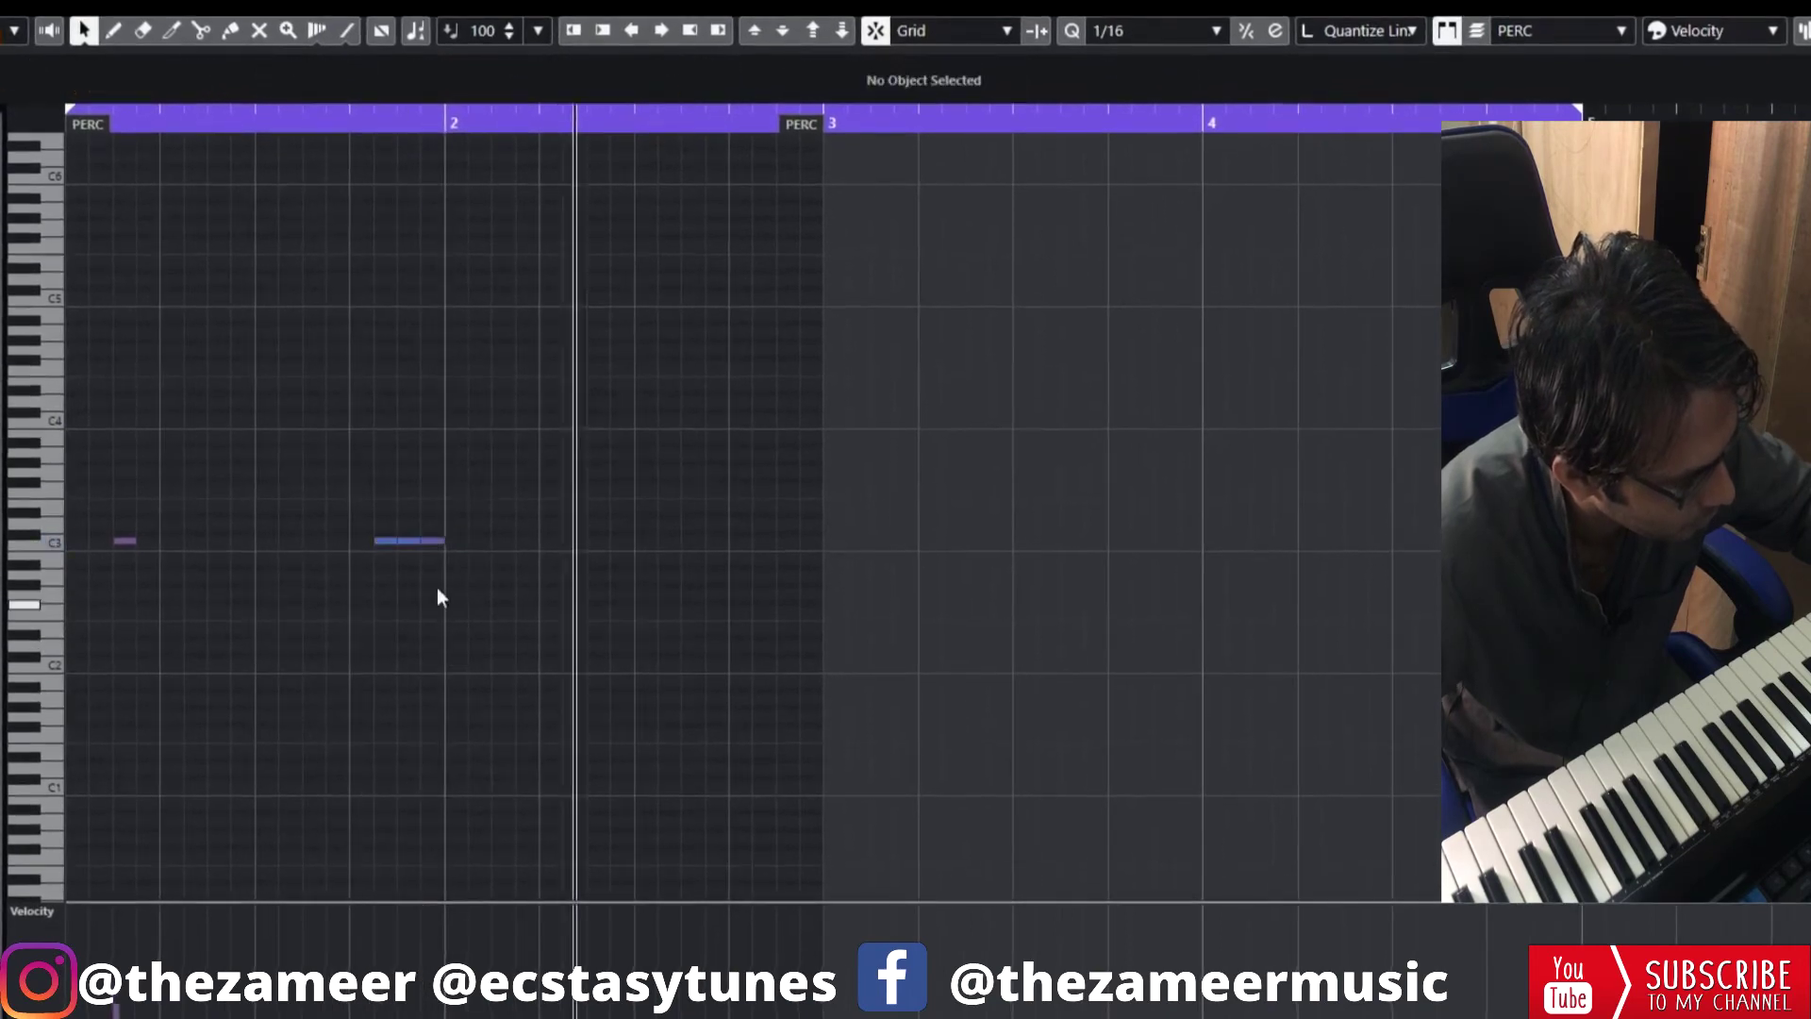
- Audition the PERC part and add a C3 note with reduced velocity at 2.3.3
{"action": "key", "text": "h"}
{"action": "key", "text": "h"}
{"action": "key", "text": "h"}
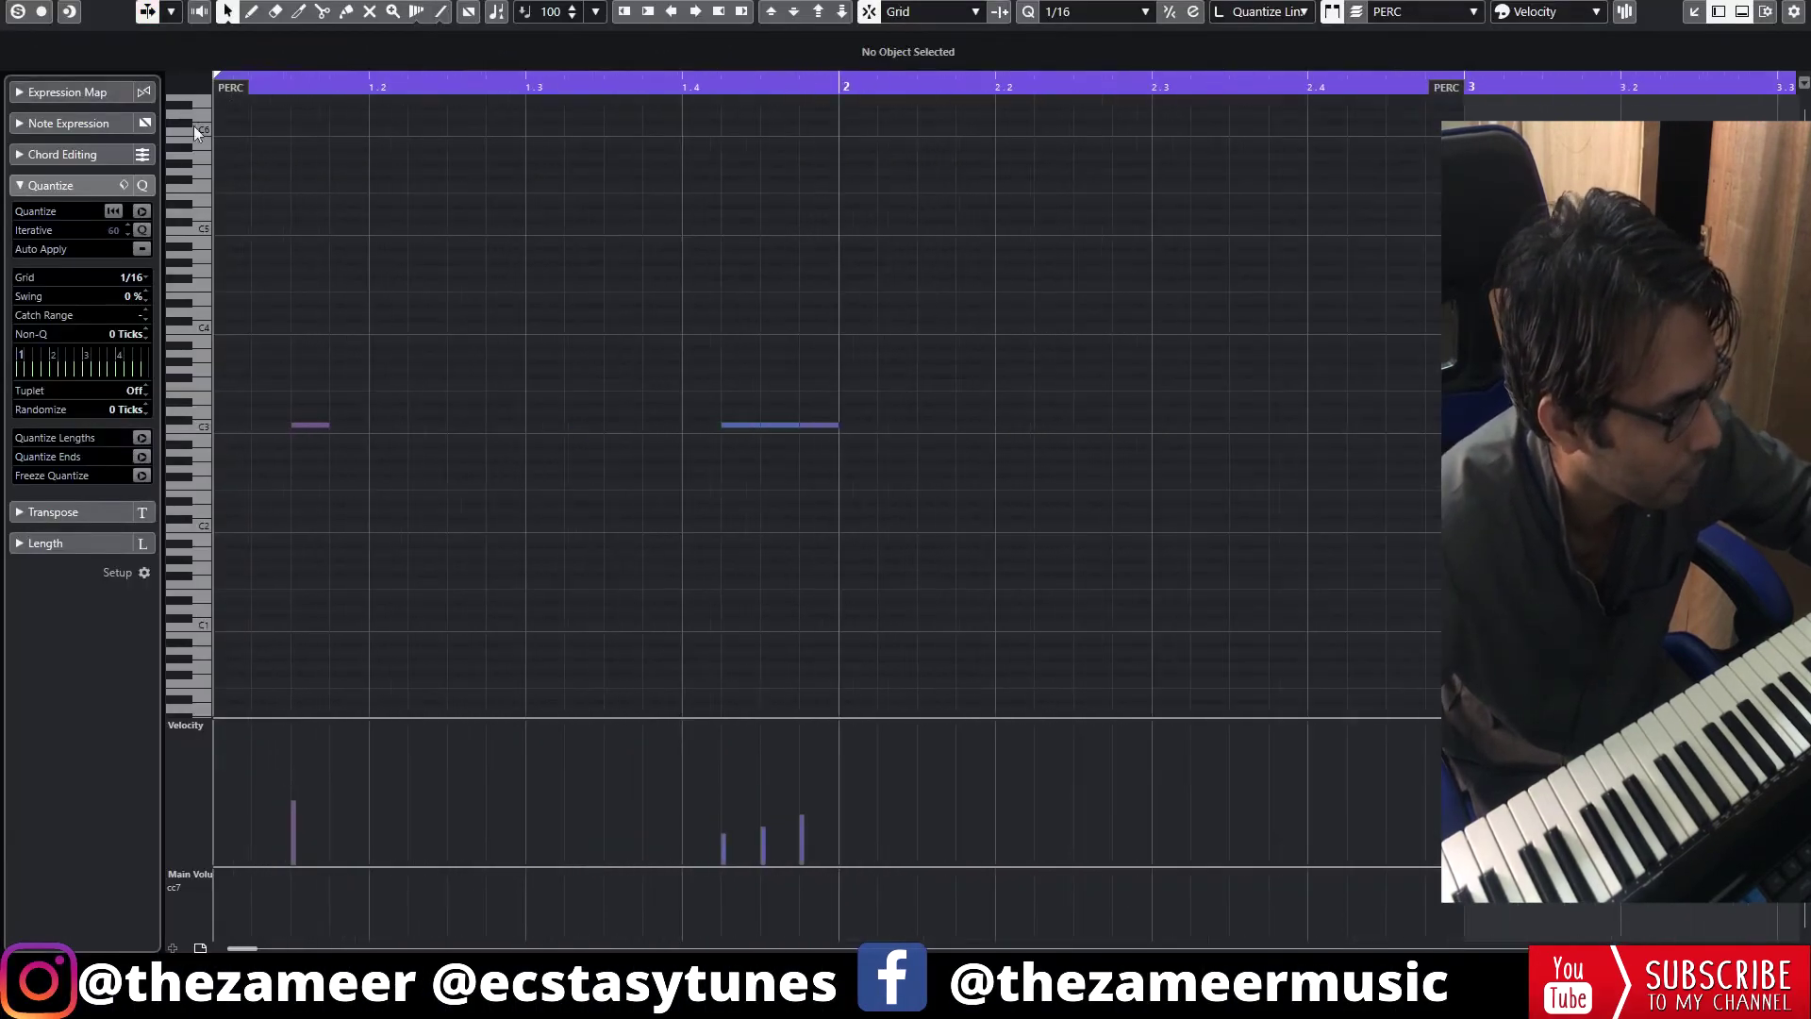
{"action": "left_click_drag", "start_coordinate": [998, 360], "coordinate": [247, 522]}
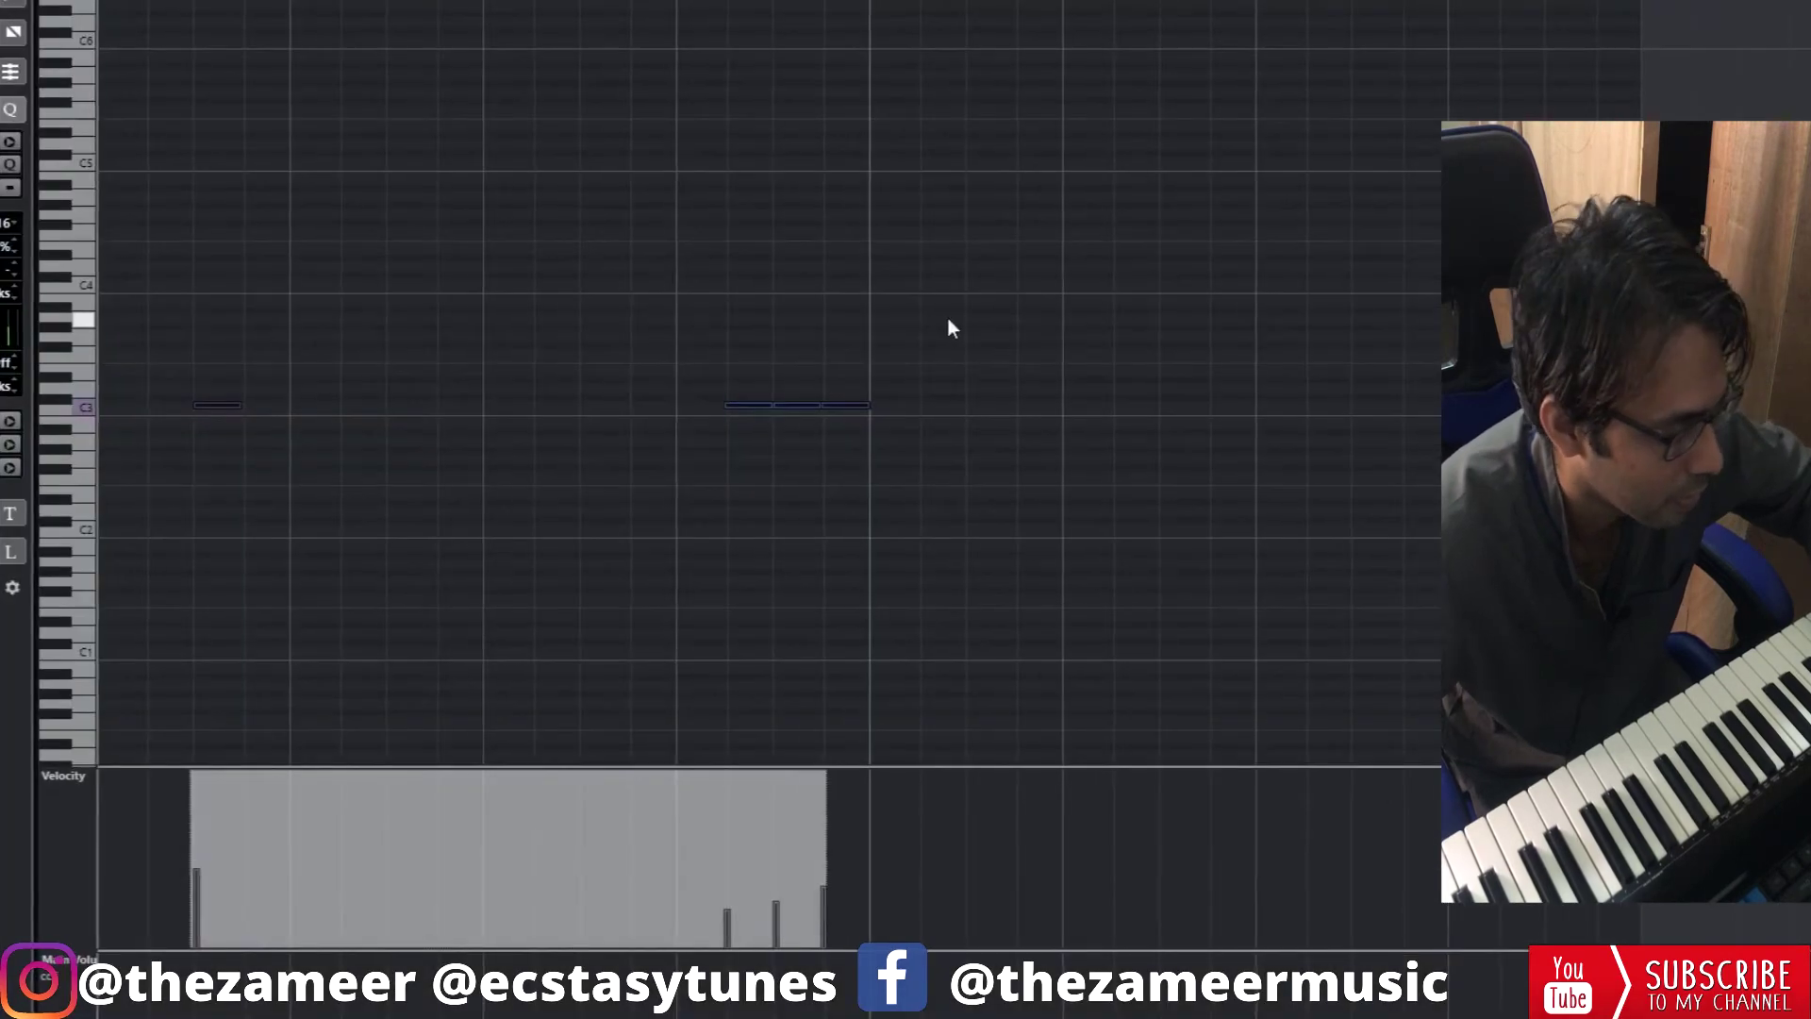
{"action": "key", "text": "space"}
{"action": "left_click_drag", "start_coordinate": [991, 378], "coordinate": [680, 455]}
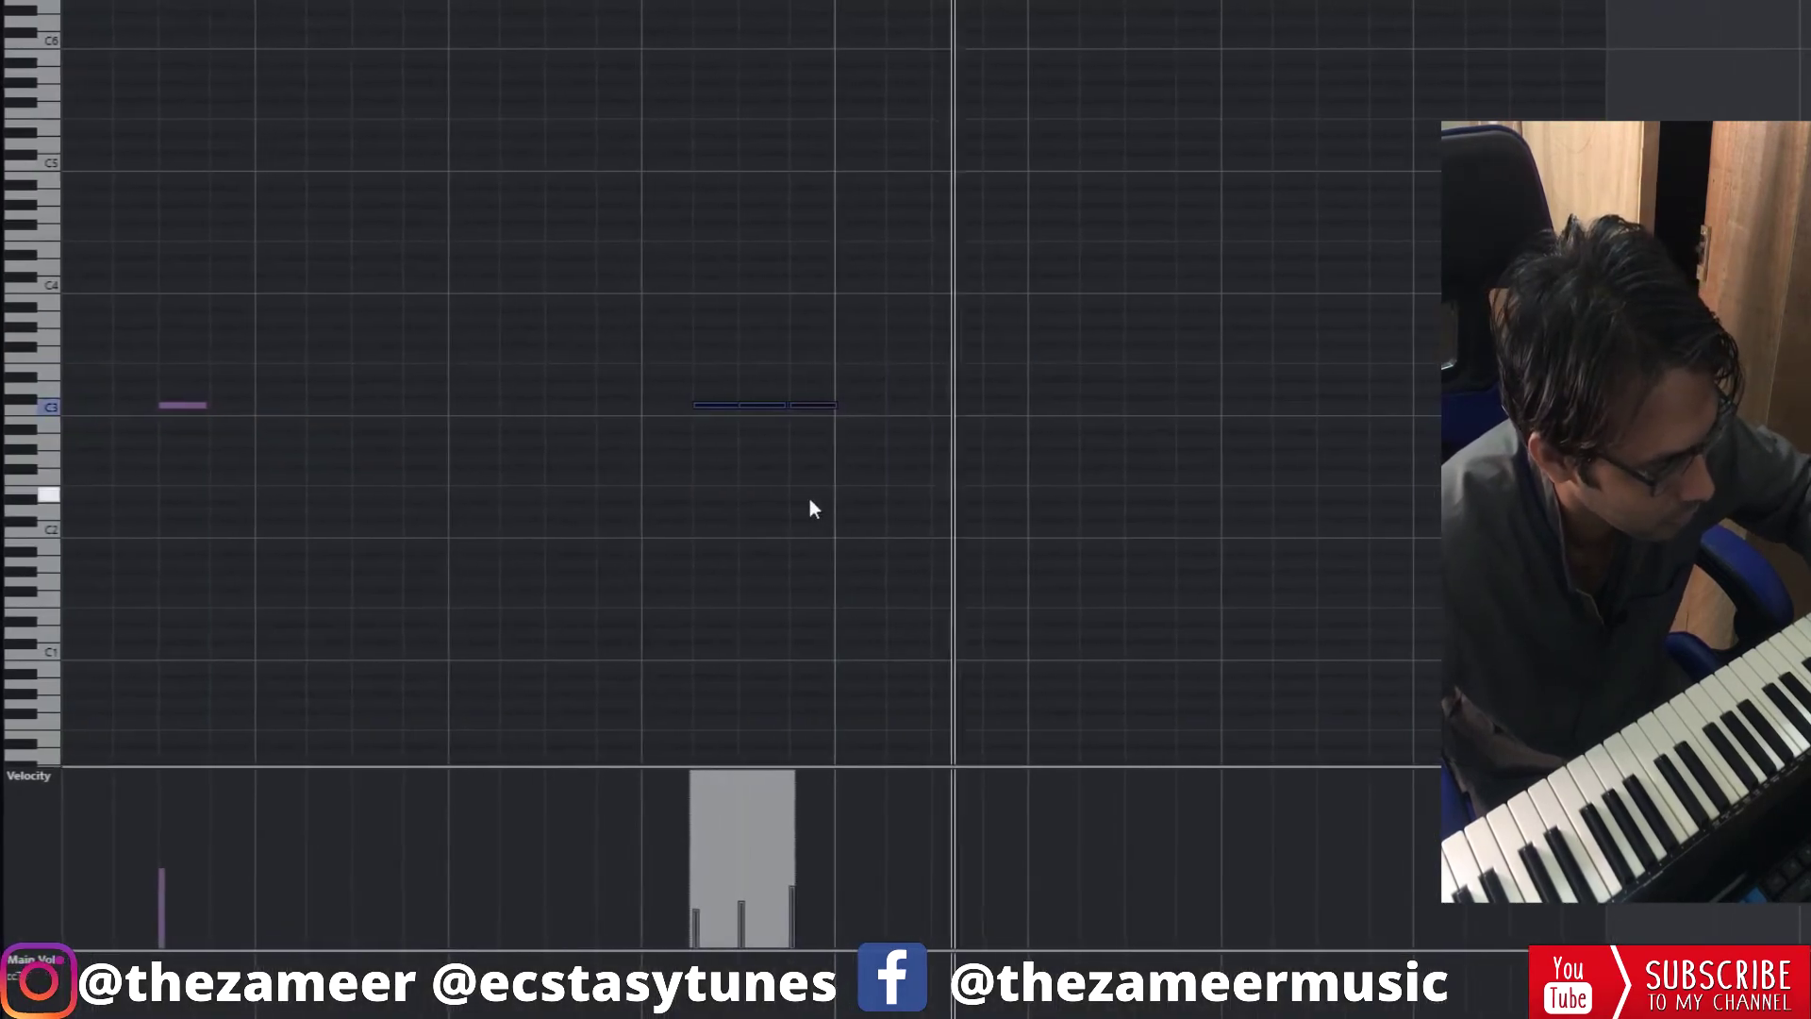
{"action": "left_click", "coordinate": [1325, 424]}
{"action": "left_click_drag", "start_coordinate": [1300, 426], "coordinate": [1304, 410]}
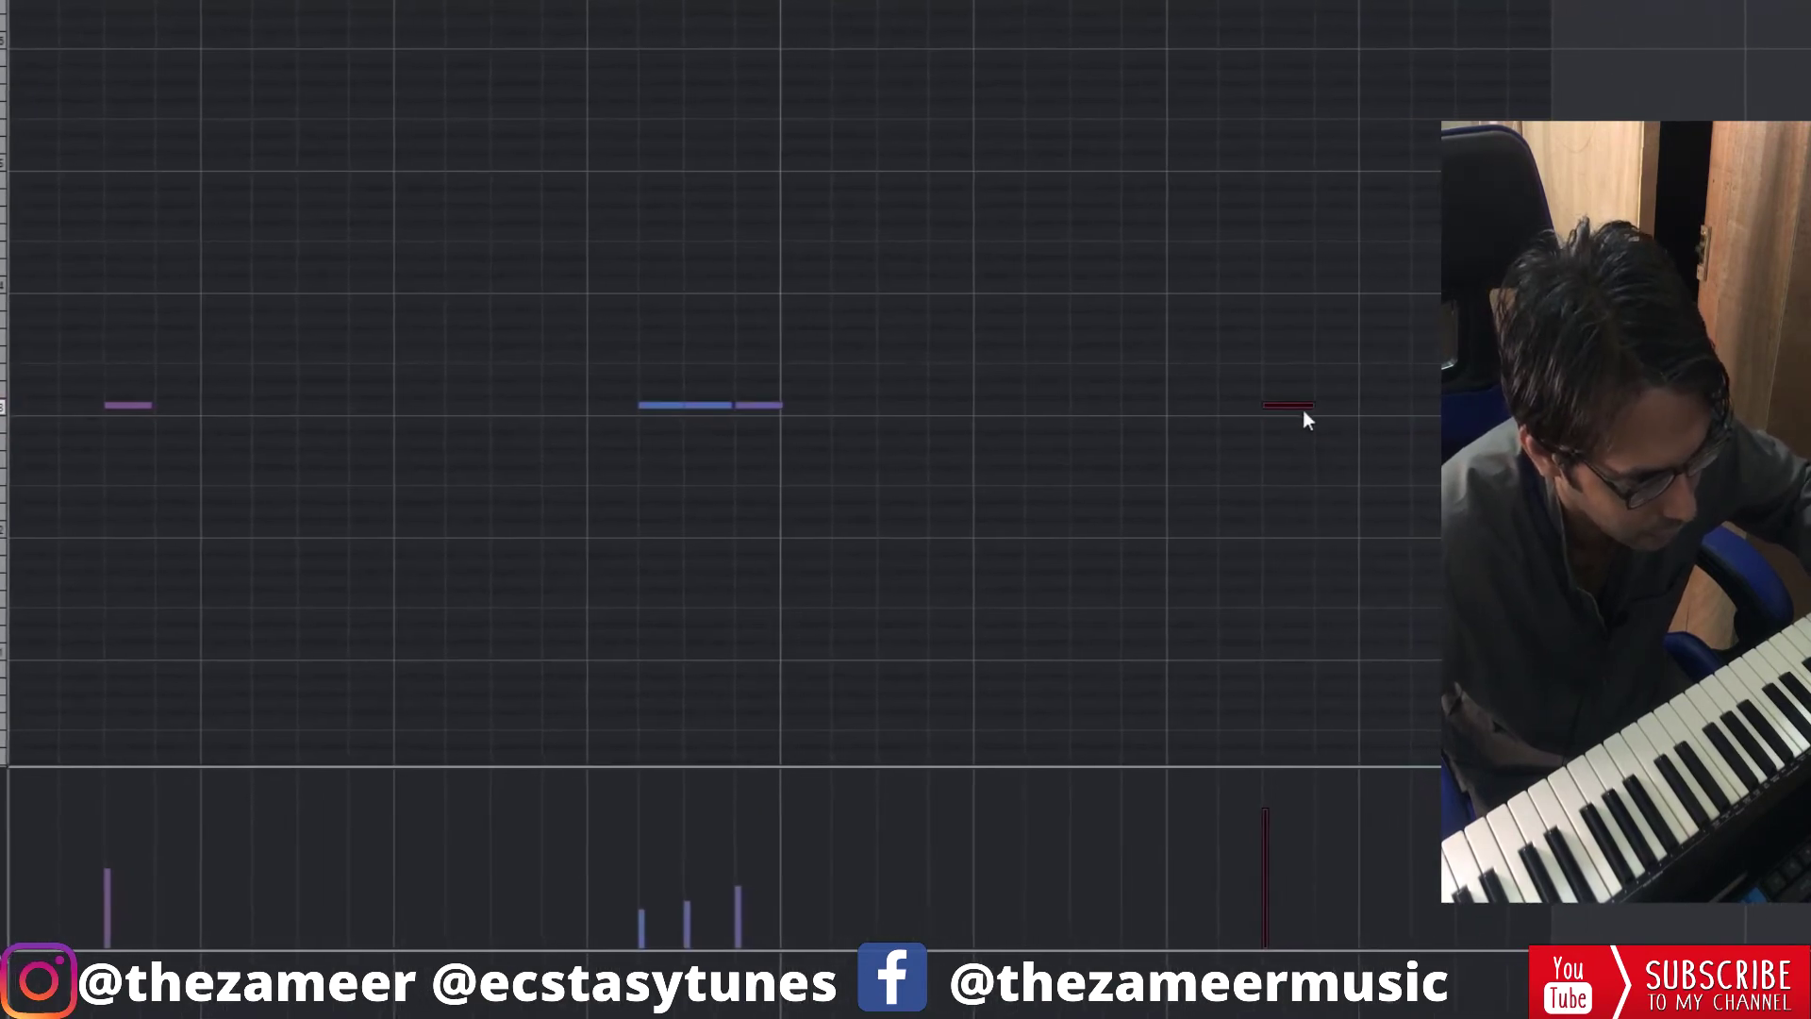
{"action": "left_click", "coordinate": [1248, 891]}
- Add another C3 percussion note with reduced velocity at 2.4.3 and return to the arrangement
{"action": "left_click", "coordinate": [1429, 406]}
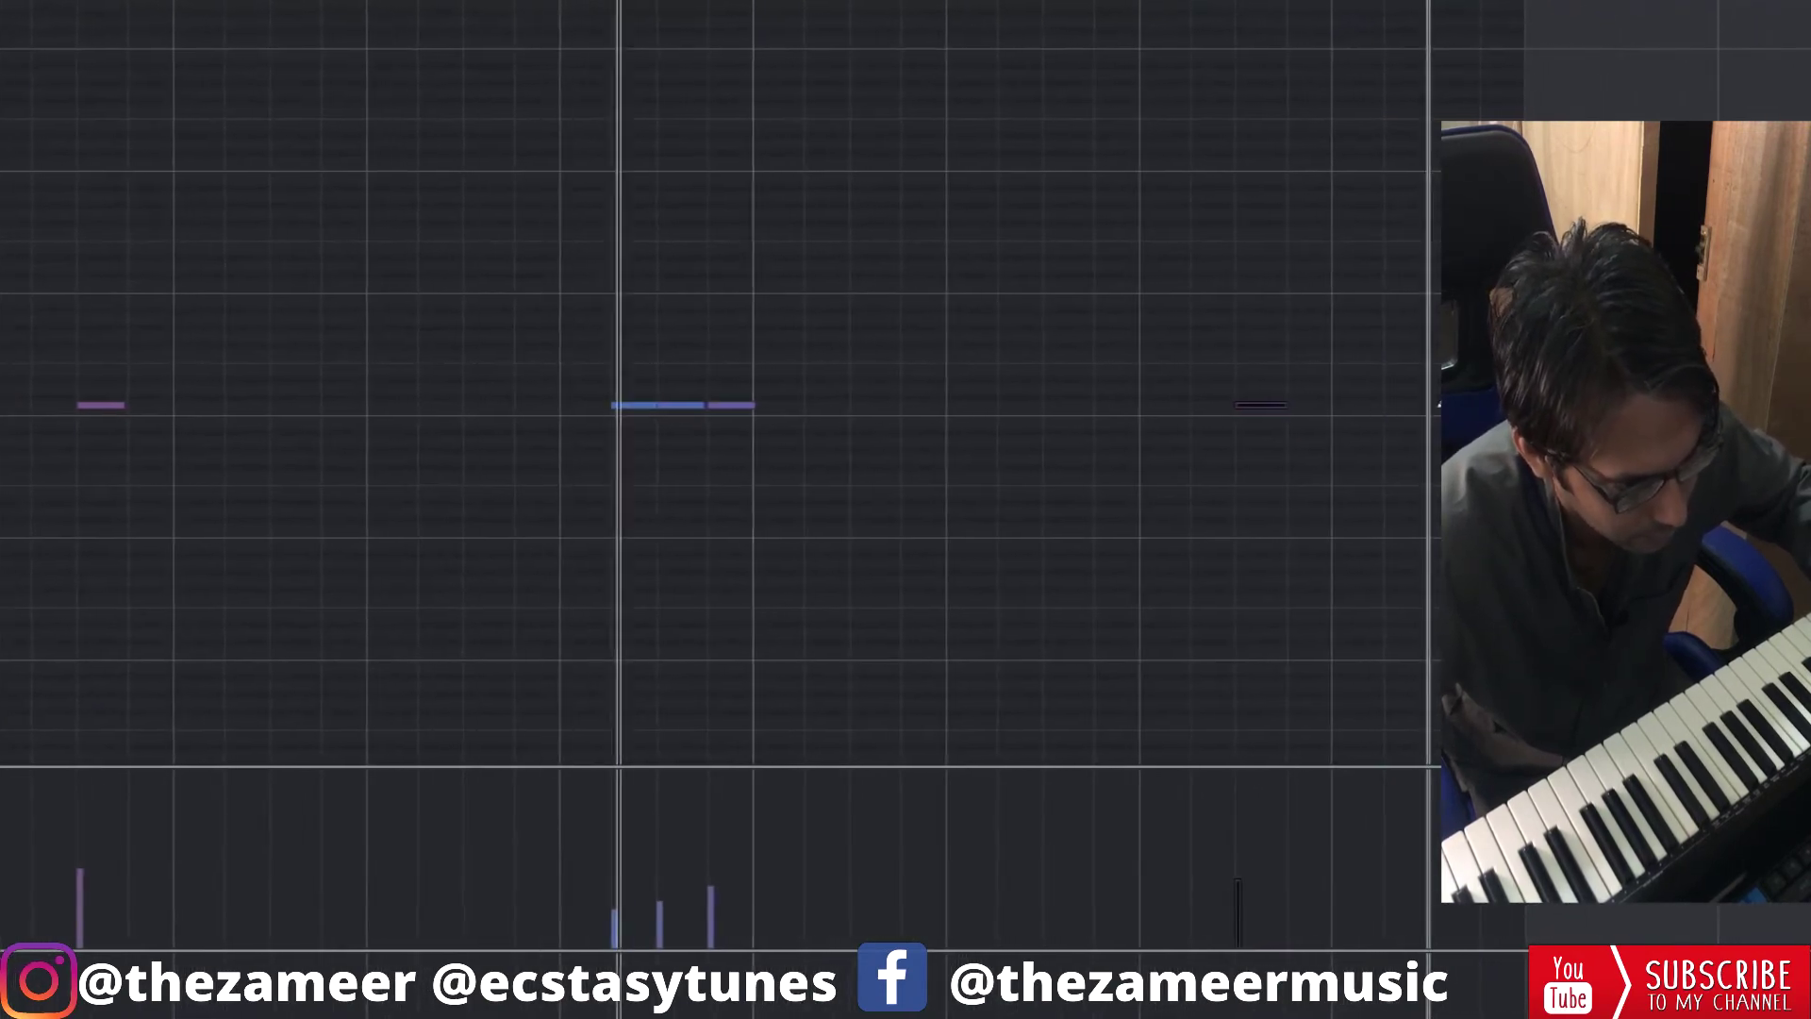
{"action": "left_click", "coordinate": [1423, 862]}
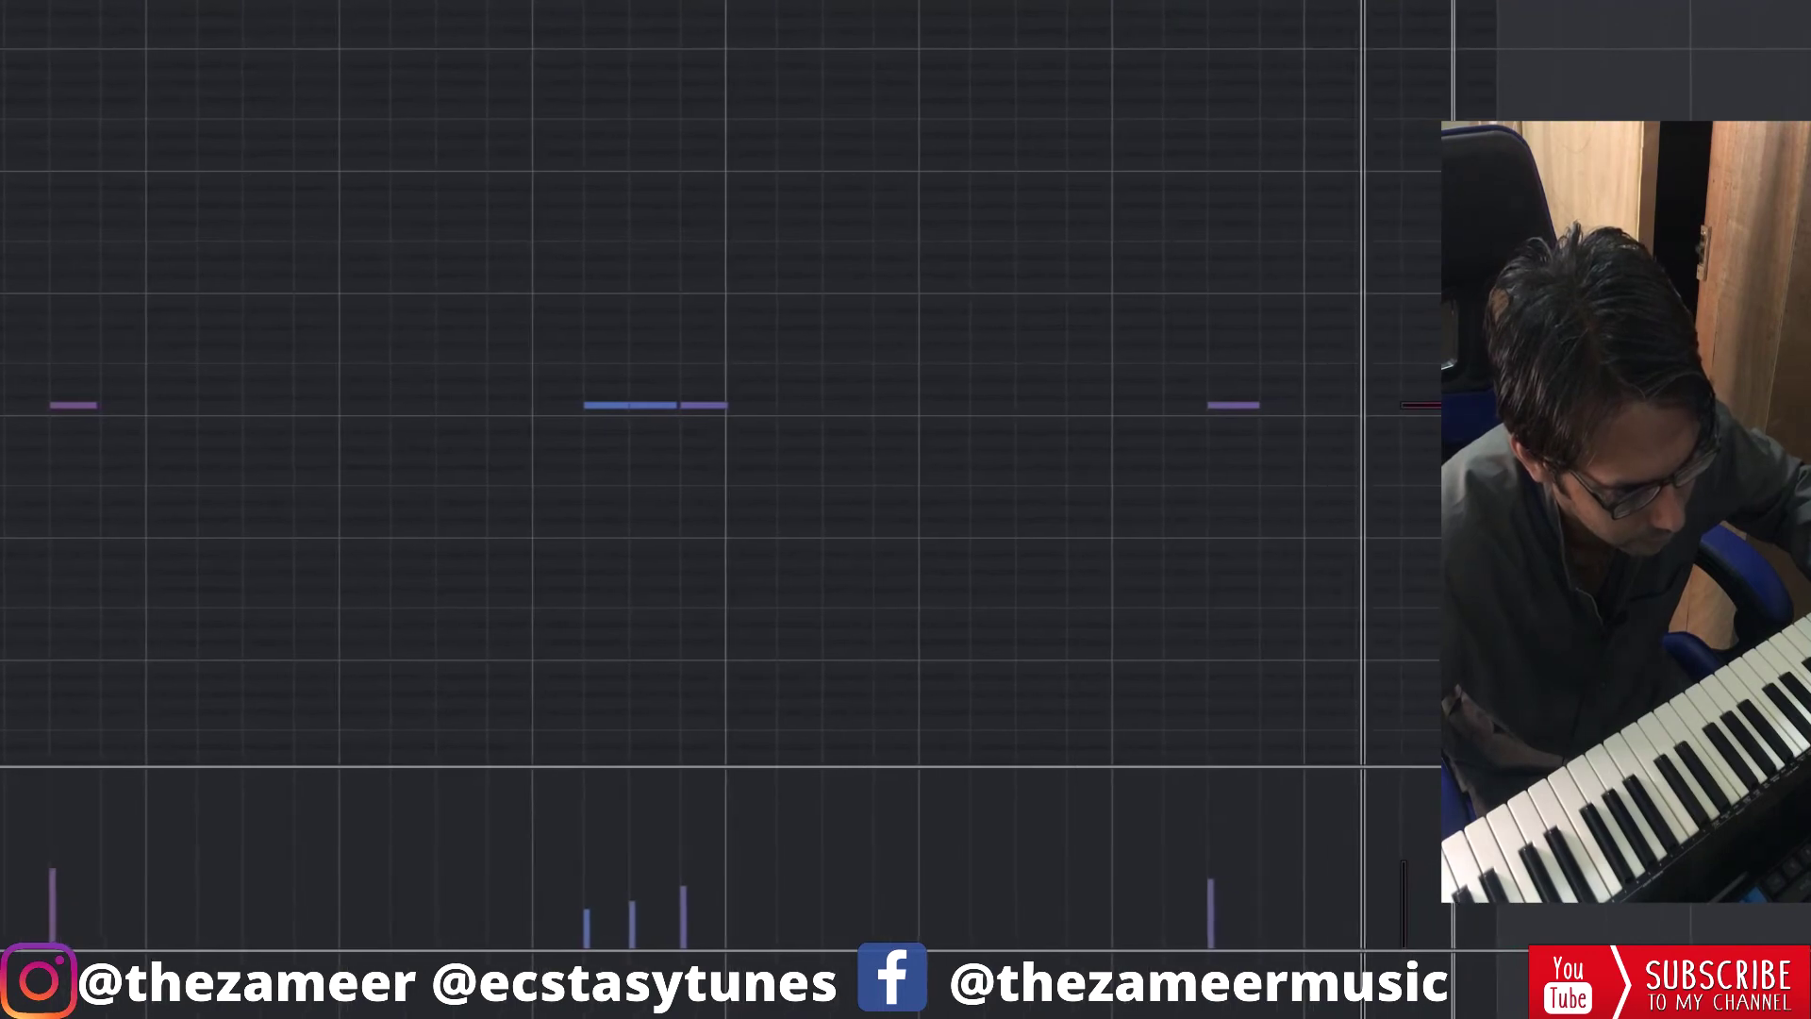
{"action": "key", "text": "Return"}
{"action": "key", "text": "Return"}
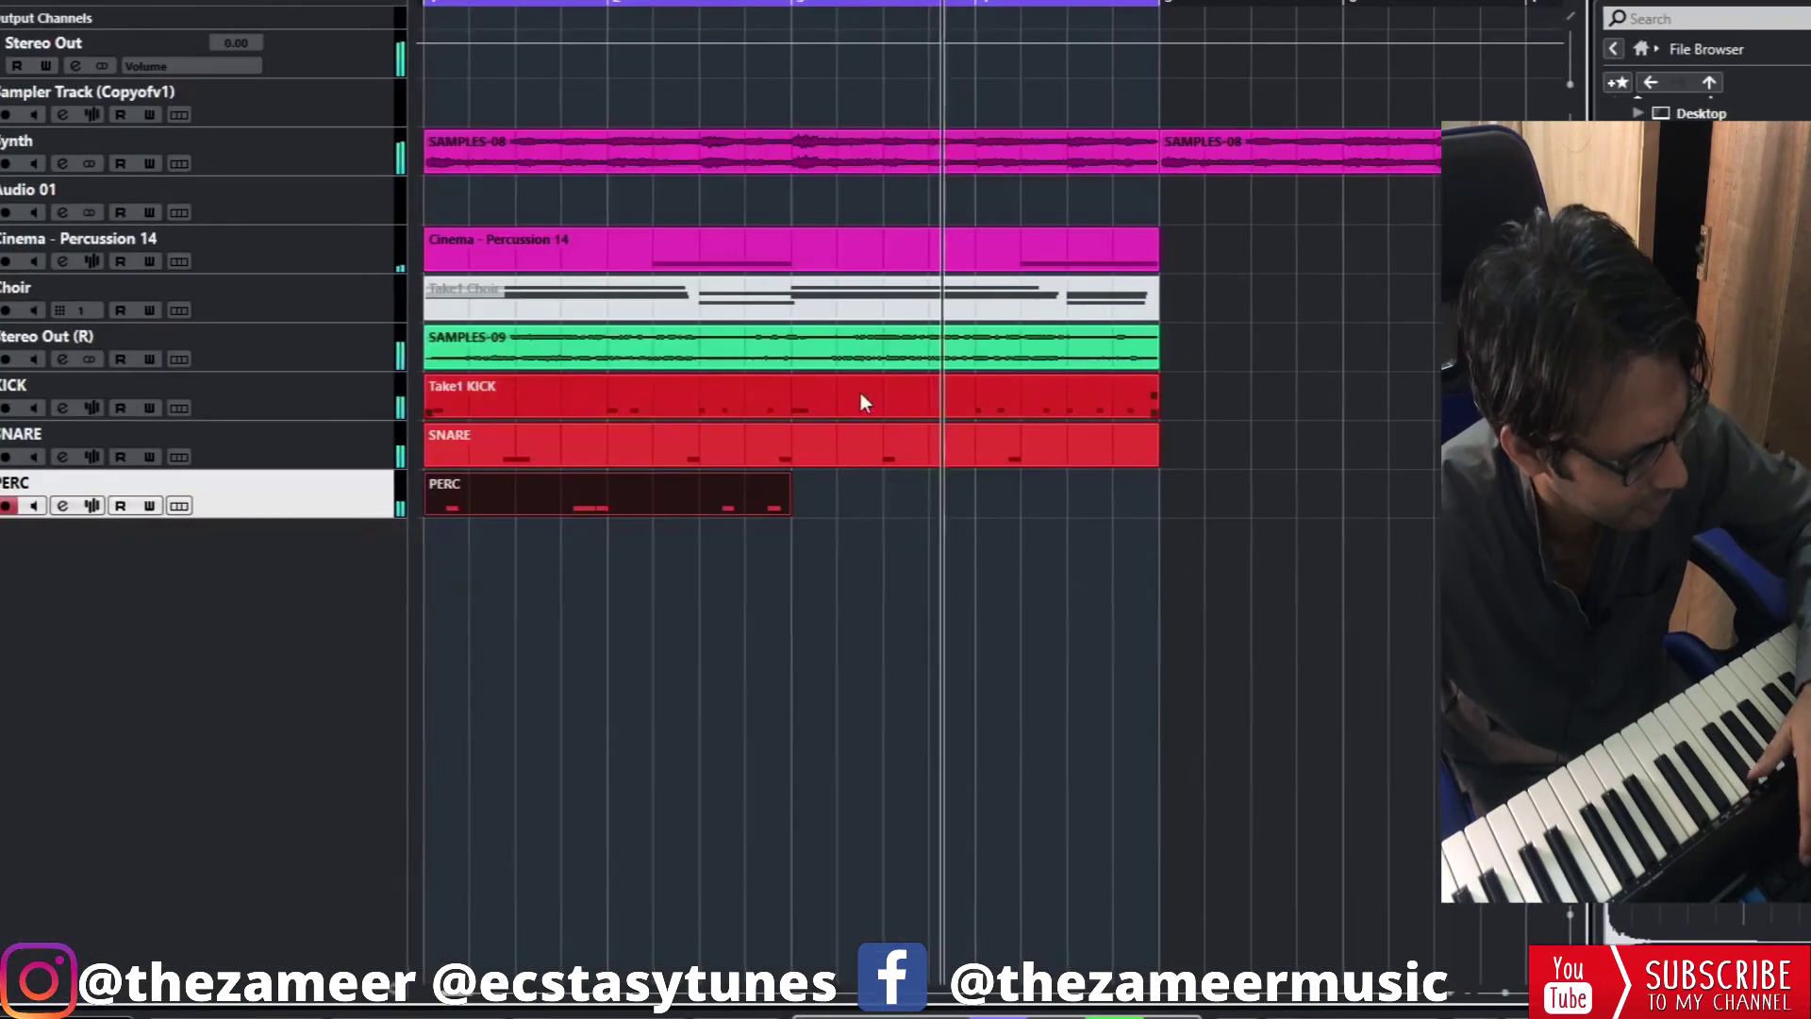
- Repeat the PERC part over bars 3 and 4 and record a SubLab bass part on an 808 track from bar 1 to 5
{"action": "left_click", "coordinate": [800, 539]}
{"action": "key", "text": "space"}
{"action": "left_click_drag", "start_coordinate": [912, 507], "coordinate": [1030, 600]}
{"action": "key", "text": "space"}
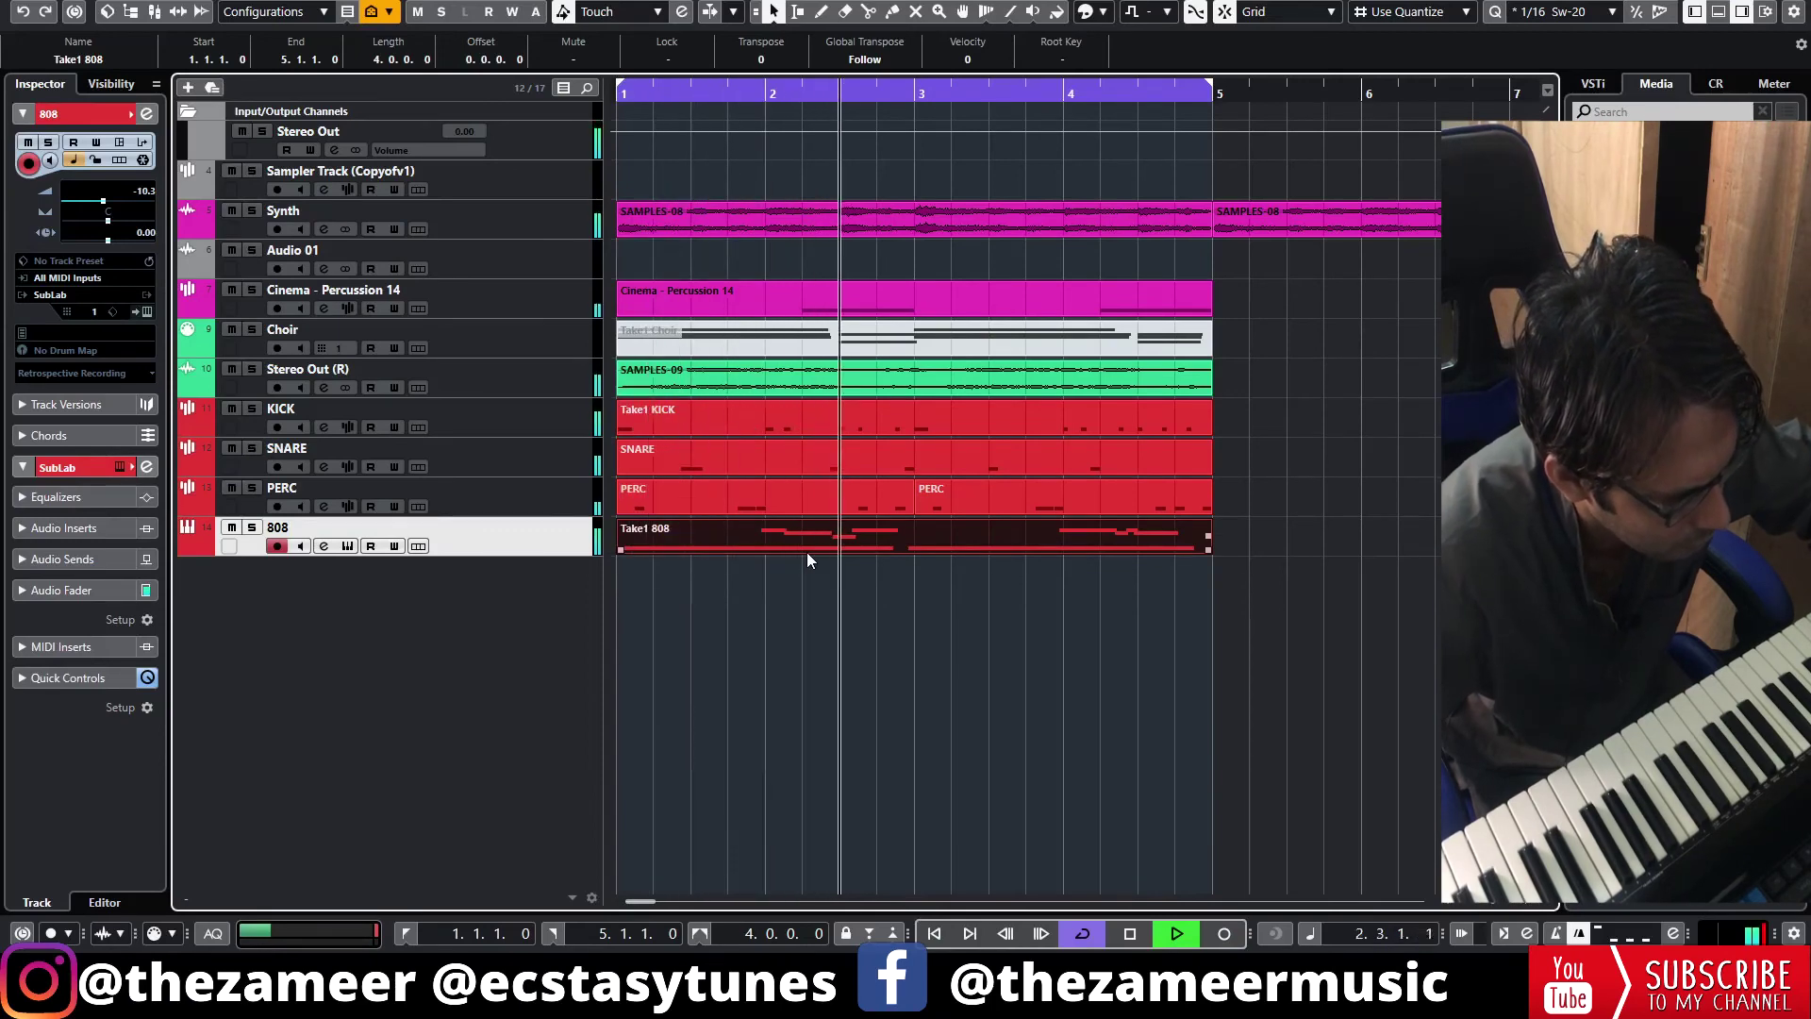
- Open the 808 part in the full-window note editor and audition it with bar 2's short upper notes selected
{"action": "double_click", "coordinate": [834, 545]}
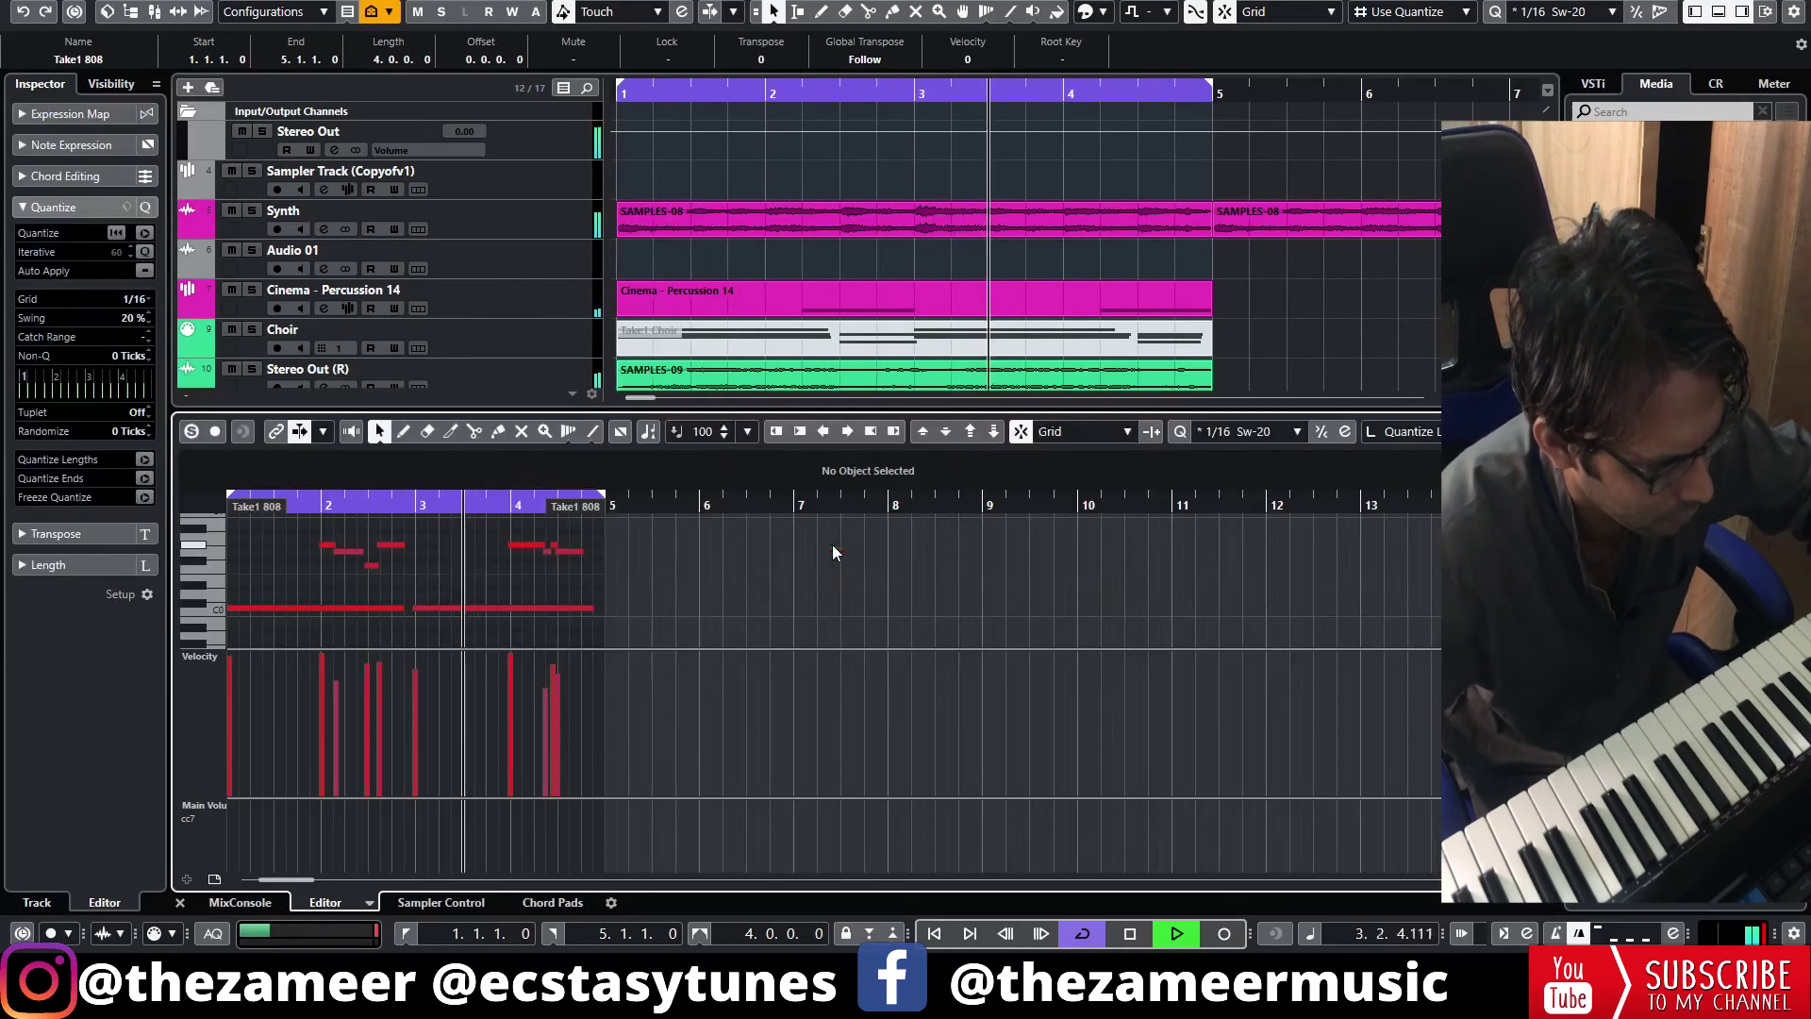
{"action": "left_click", "coordinate": [1493, 431]}
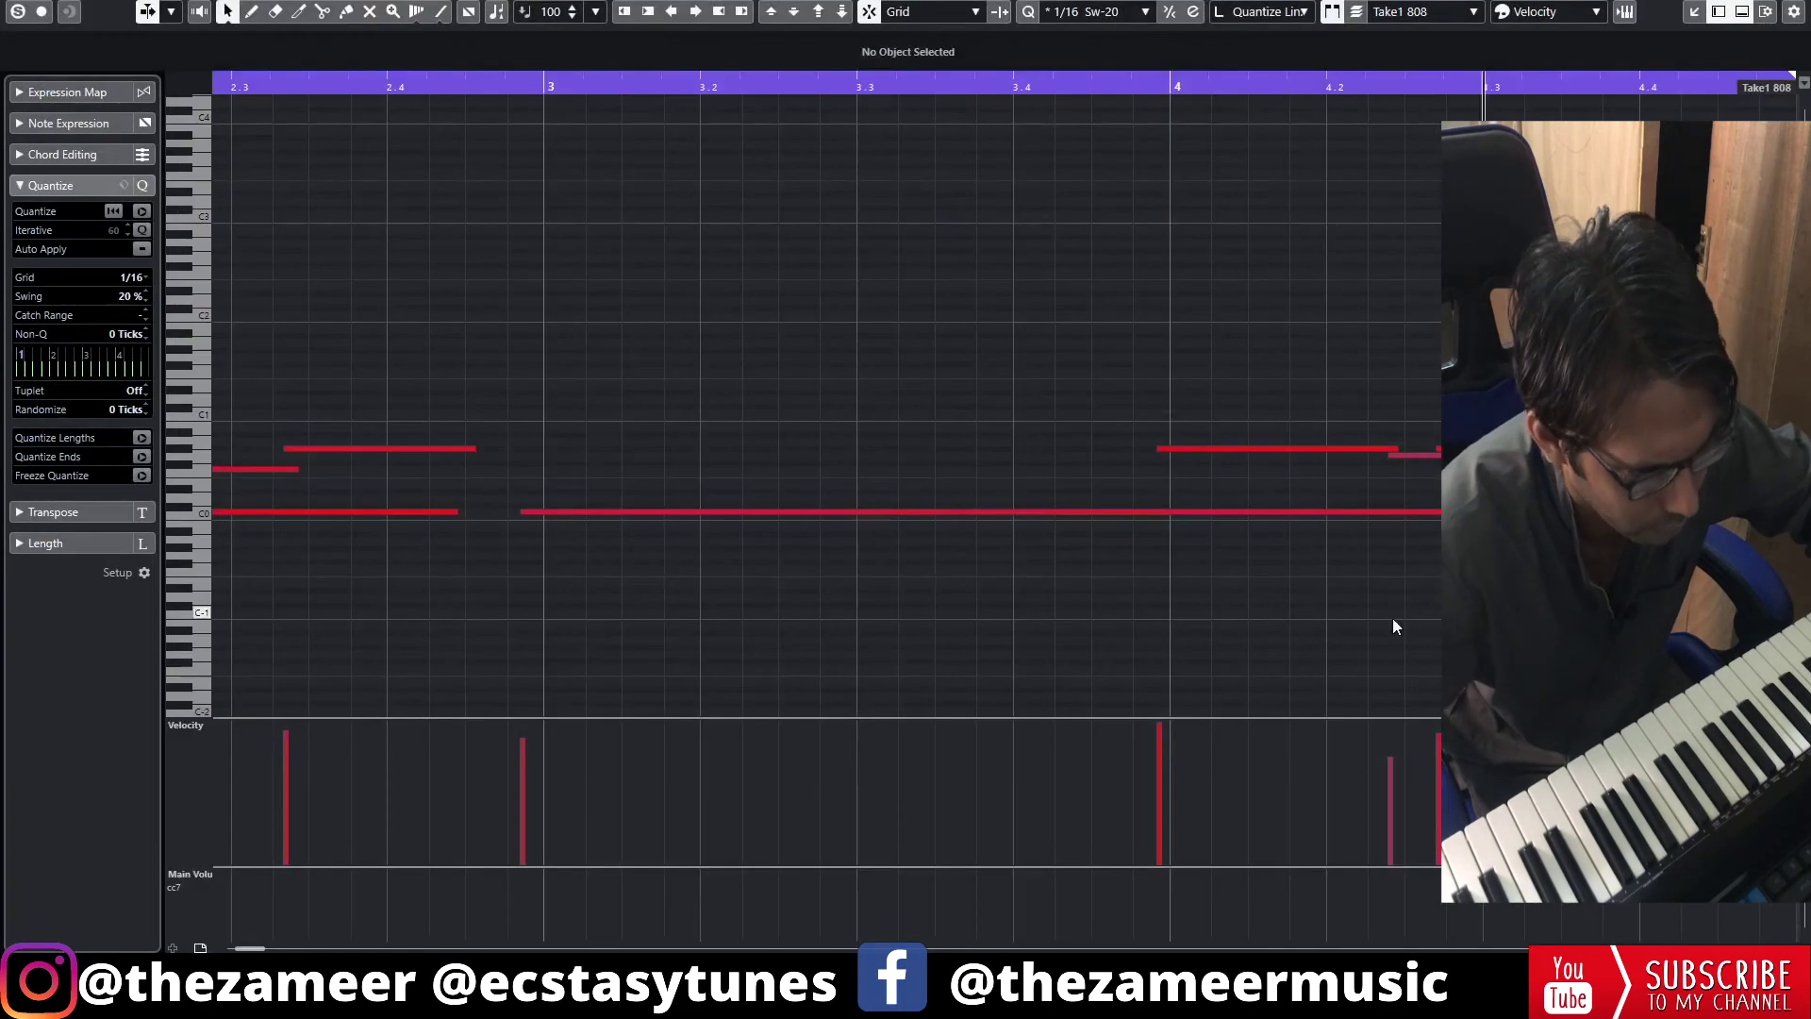
{"action": "key", "text": "g"}
{"action": "key", "text": "g"}
{"action": "key", "text": "g"}
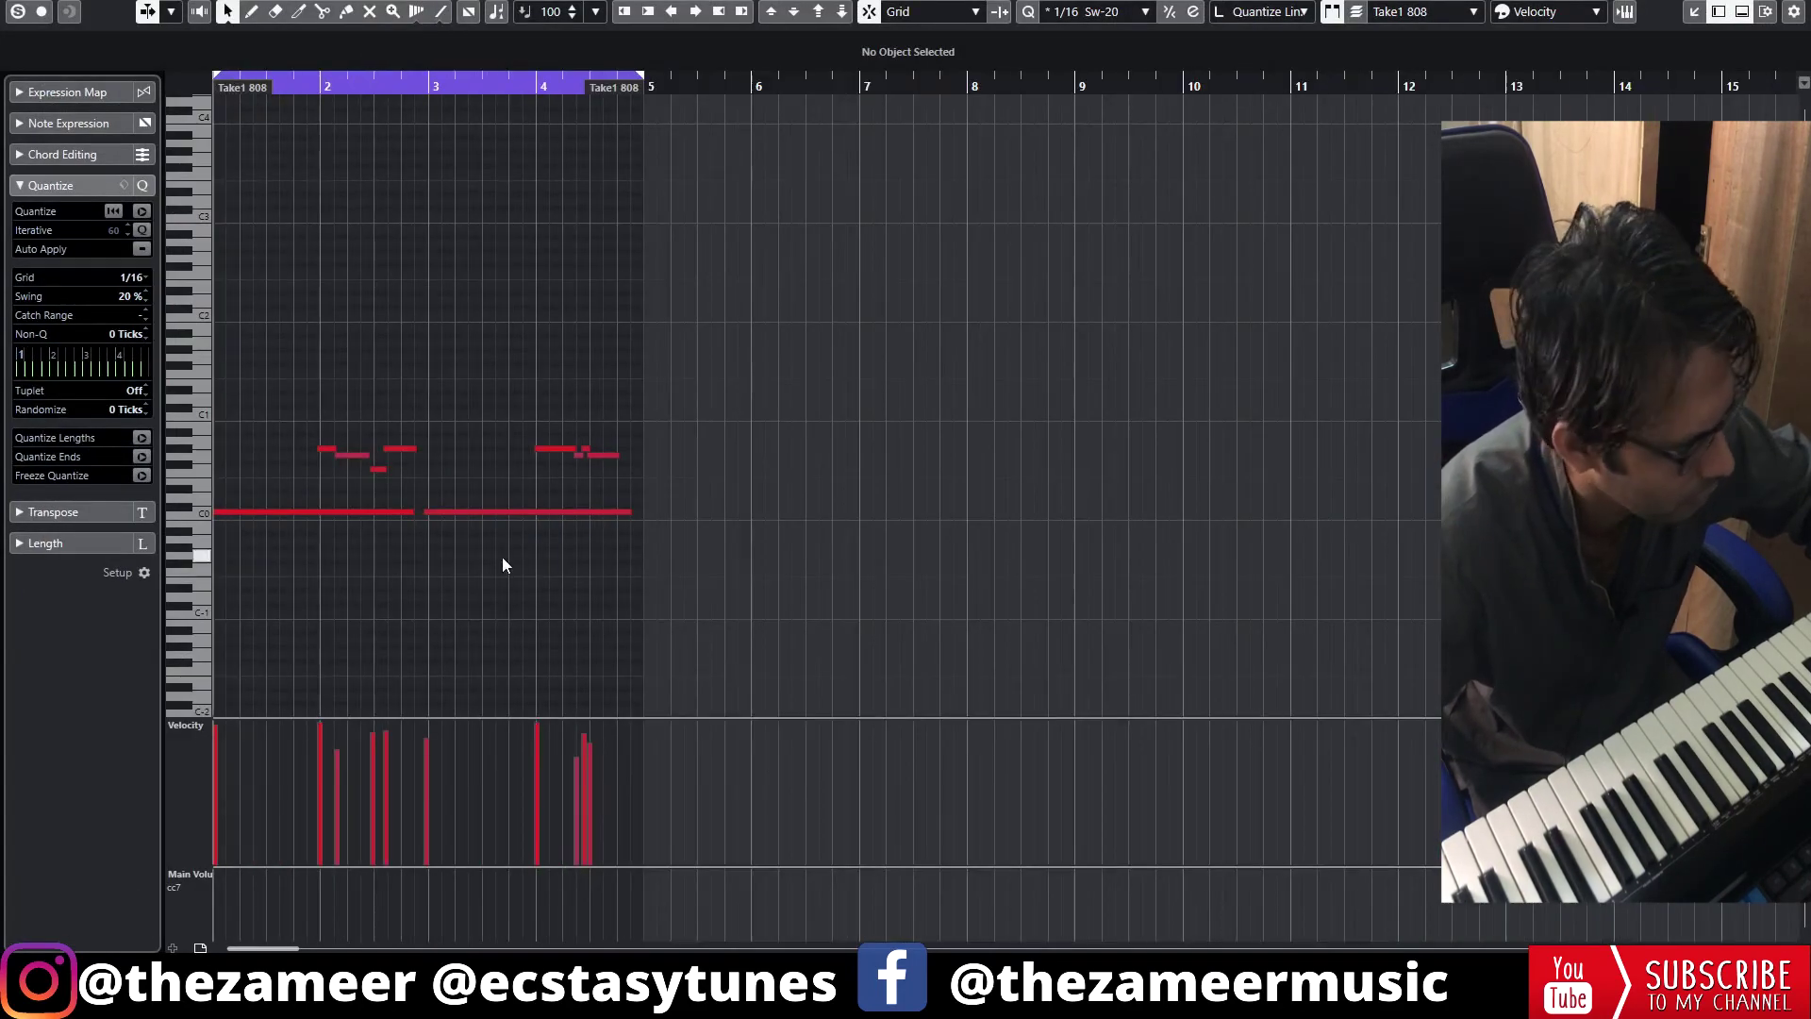
{"action": "left_click_drag", "start_coordinate": [287, 415], "coordinate": [463, 575]}
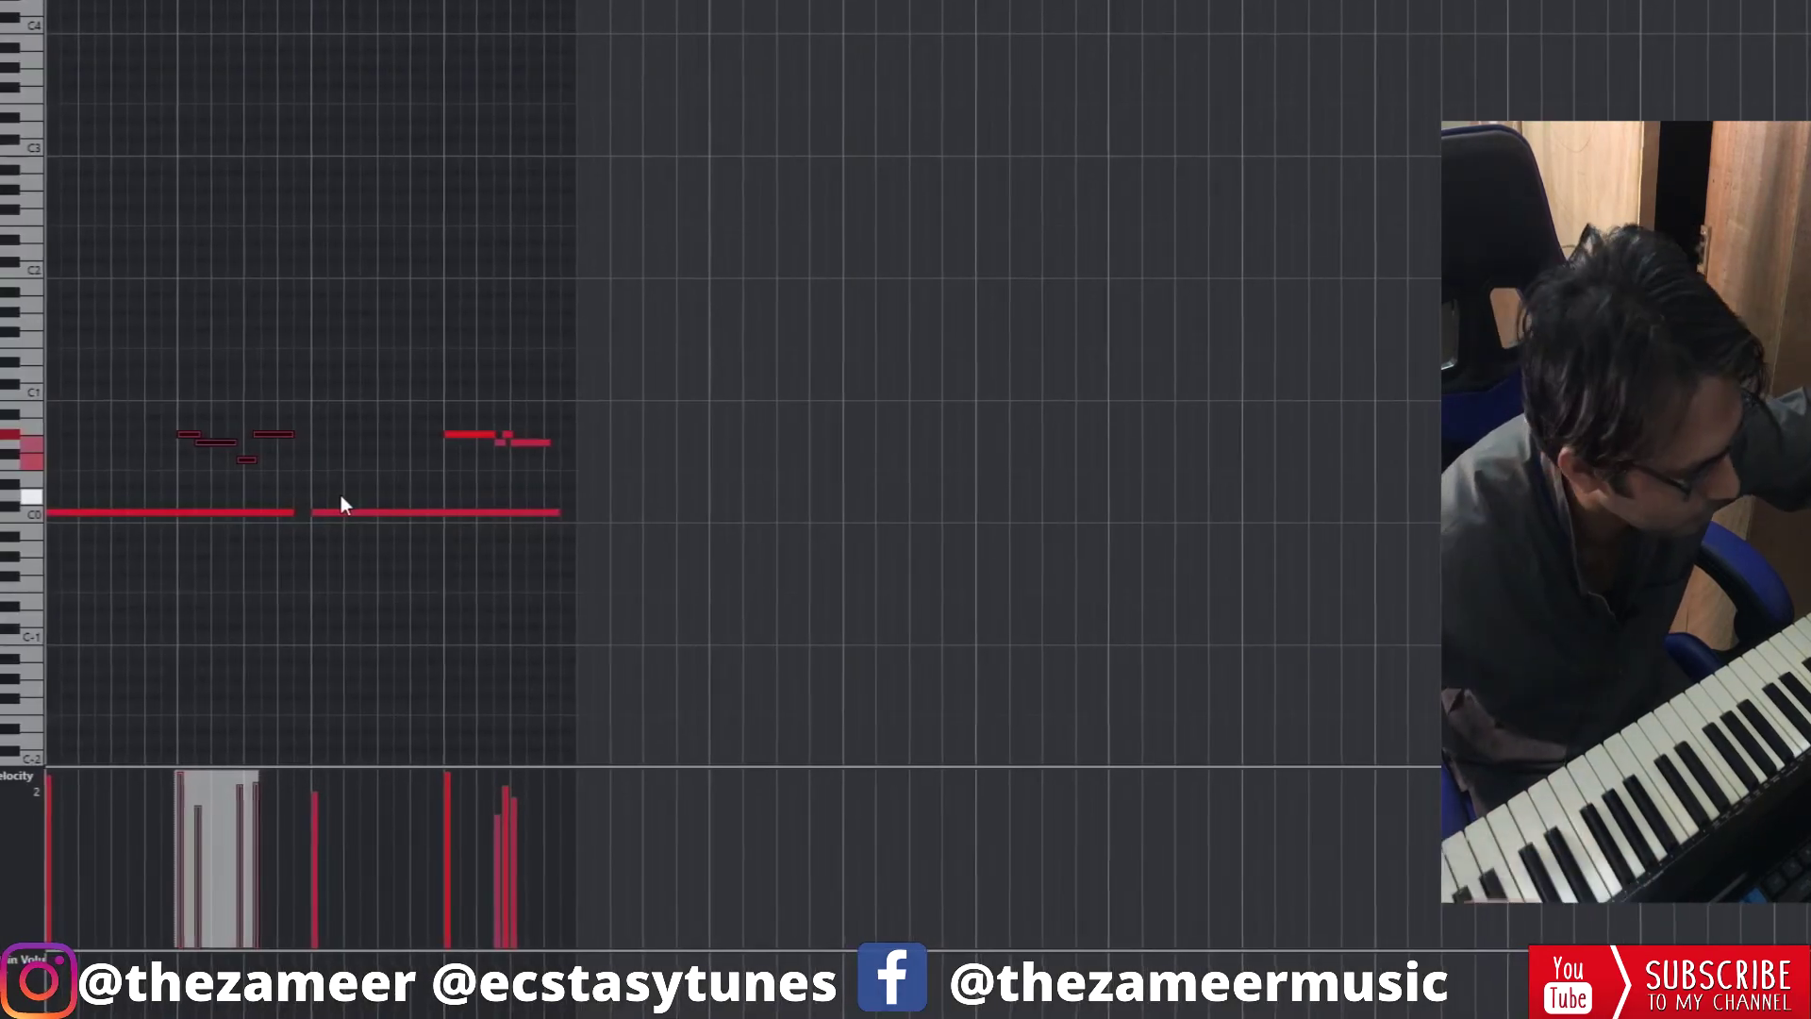
{"action": "key", "text": "space"}
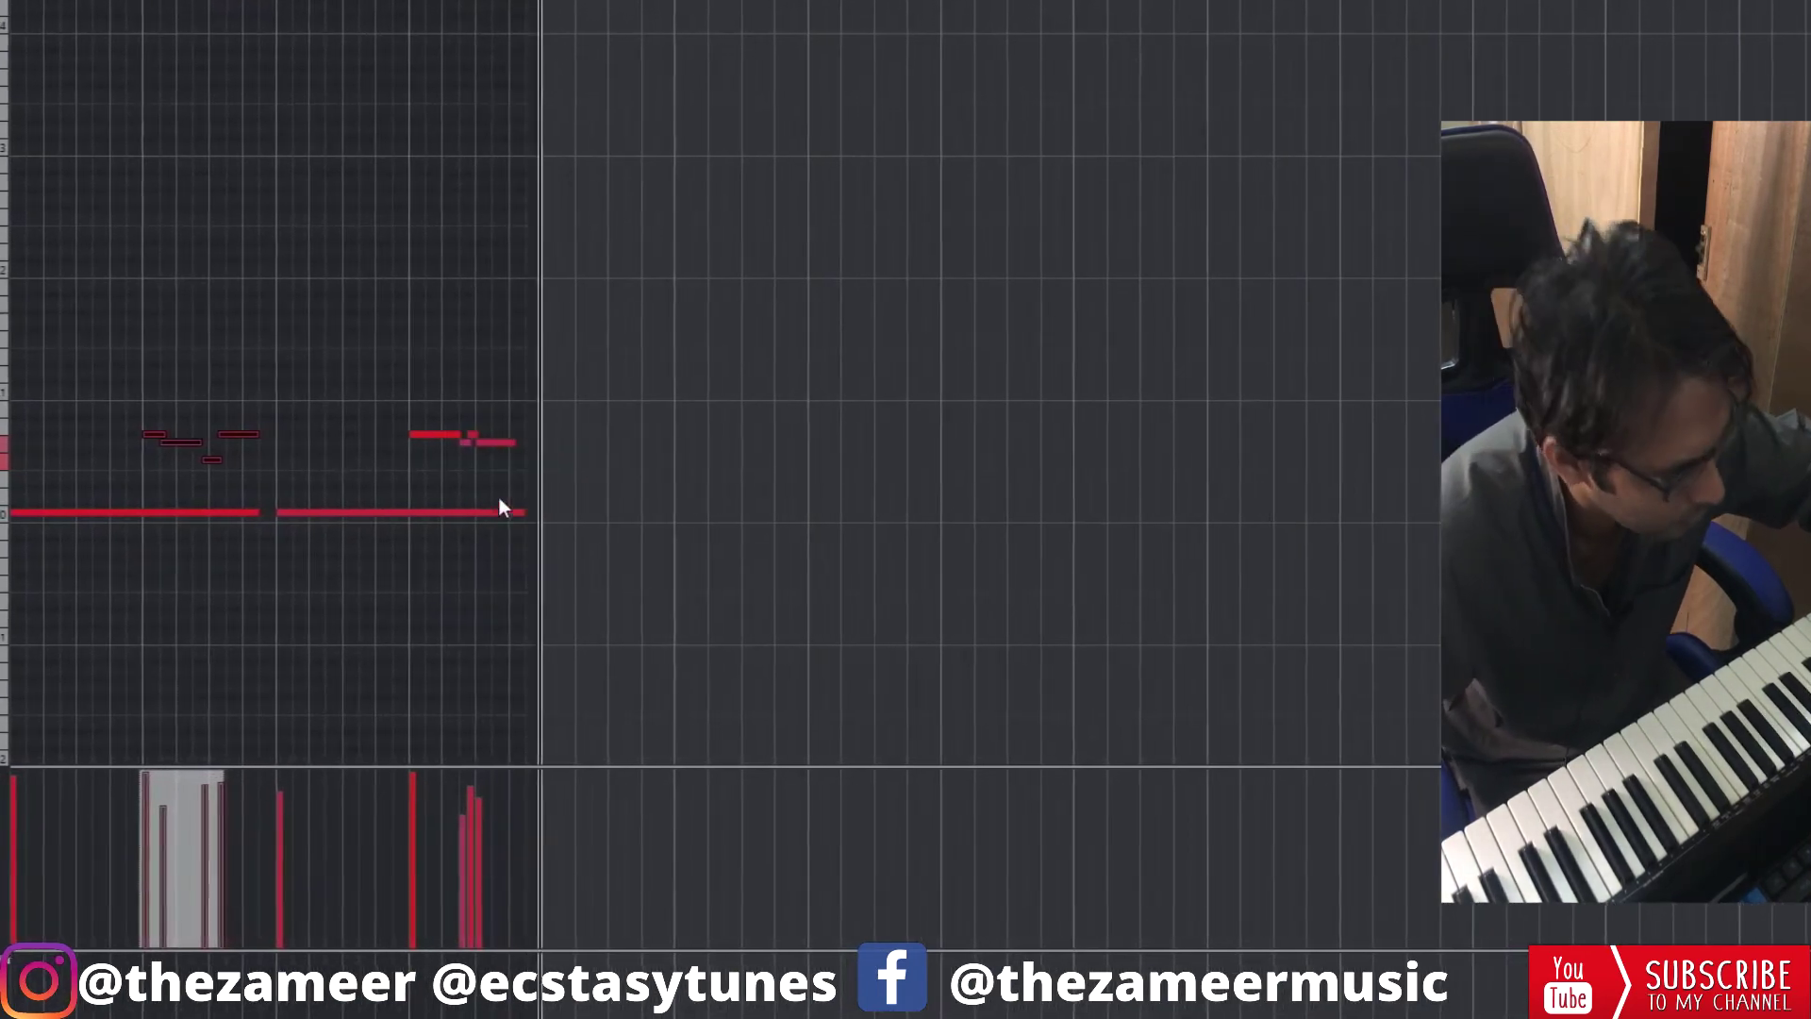
- Extend the 808's second long C0 note to bar 5, slightly shorten the last upper note, and return to the arrangement
{"action": "key", "text": "space"}
{"action": "left_click_drag", "start_coordinate": [513, 511], "coordinate": [531, 510]}
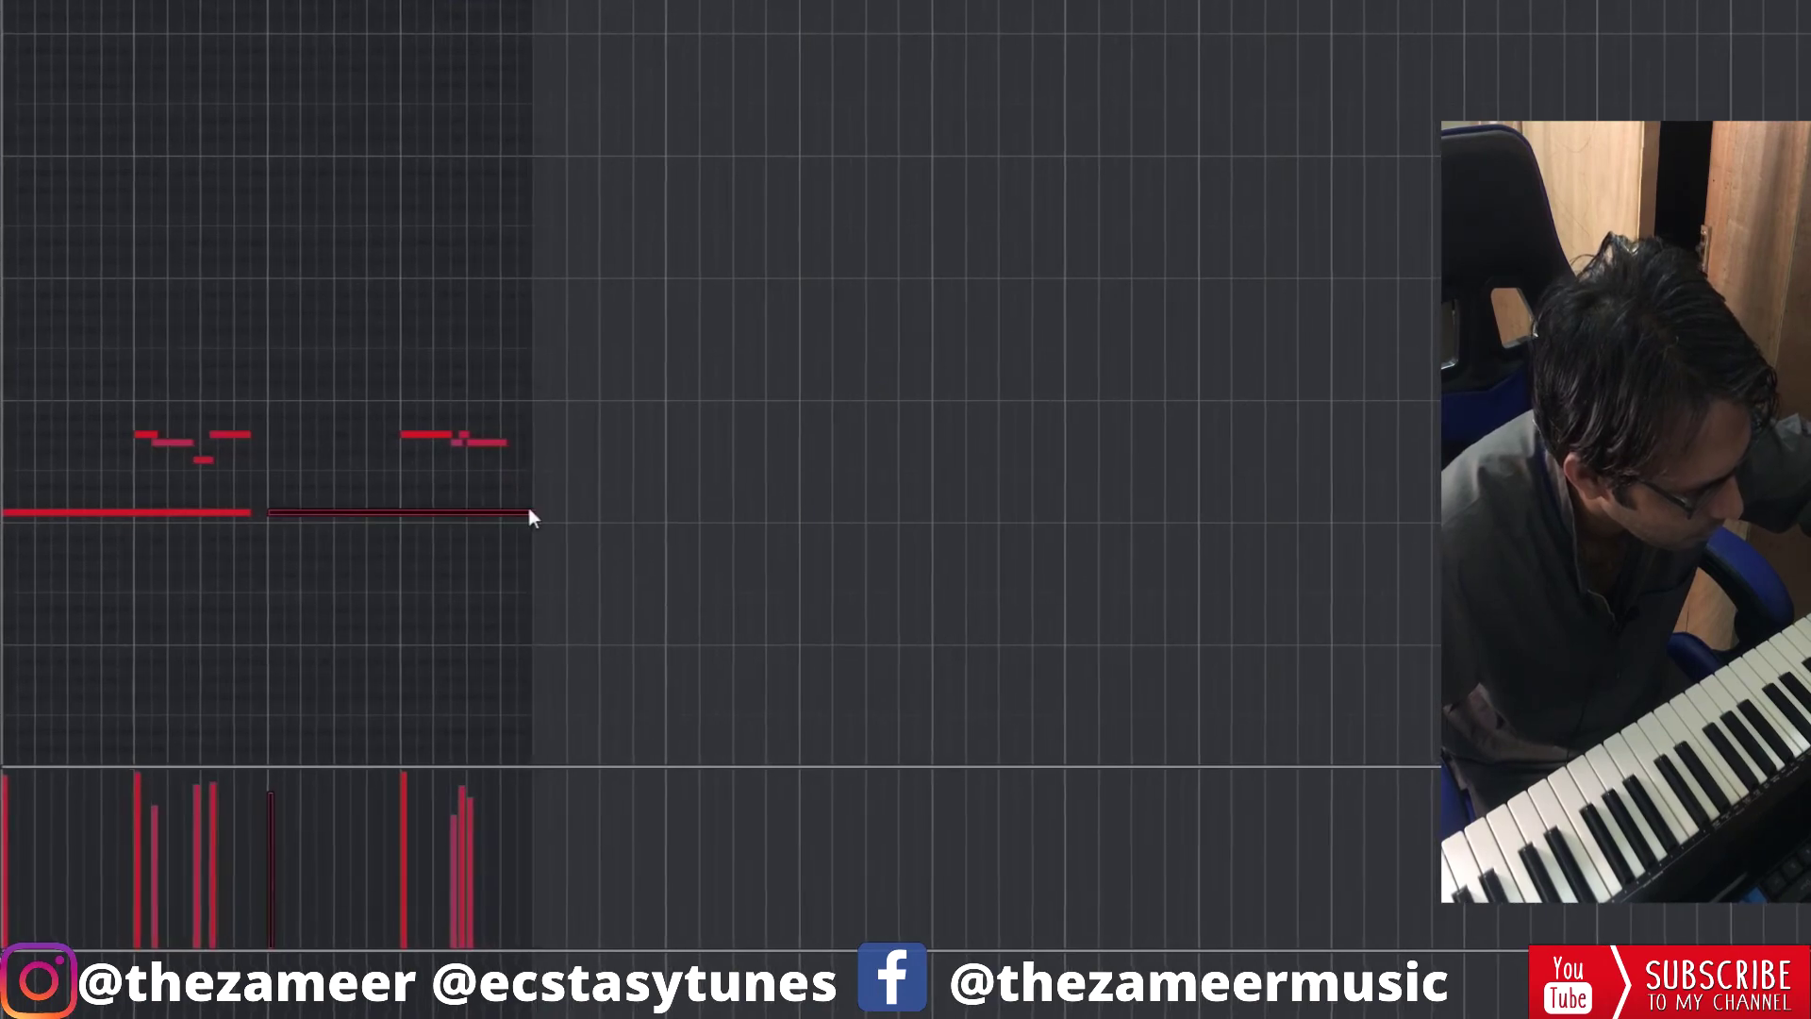
{"action": "key", "text": "space"}
{"action": "left_click_drag", "start_coordinate": [500, 445], "coordinate": [494, 444]}
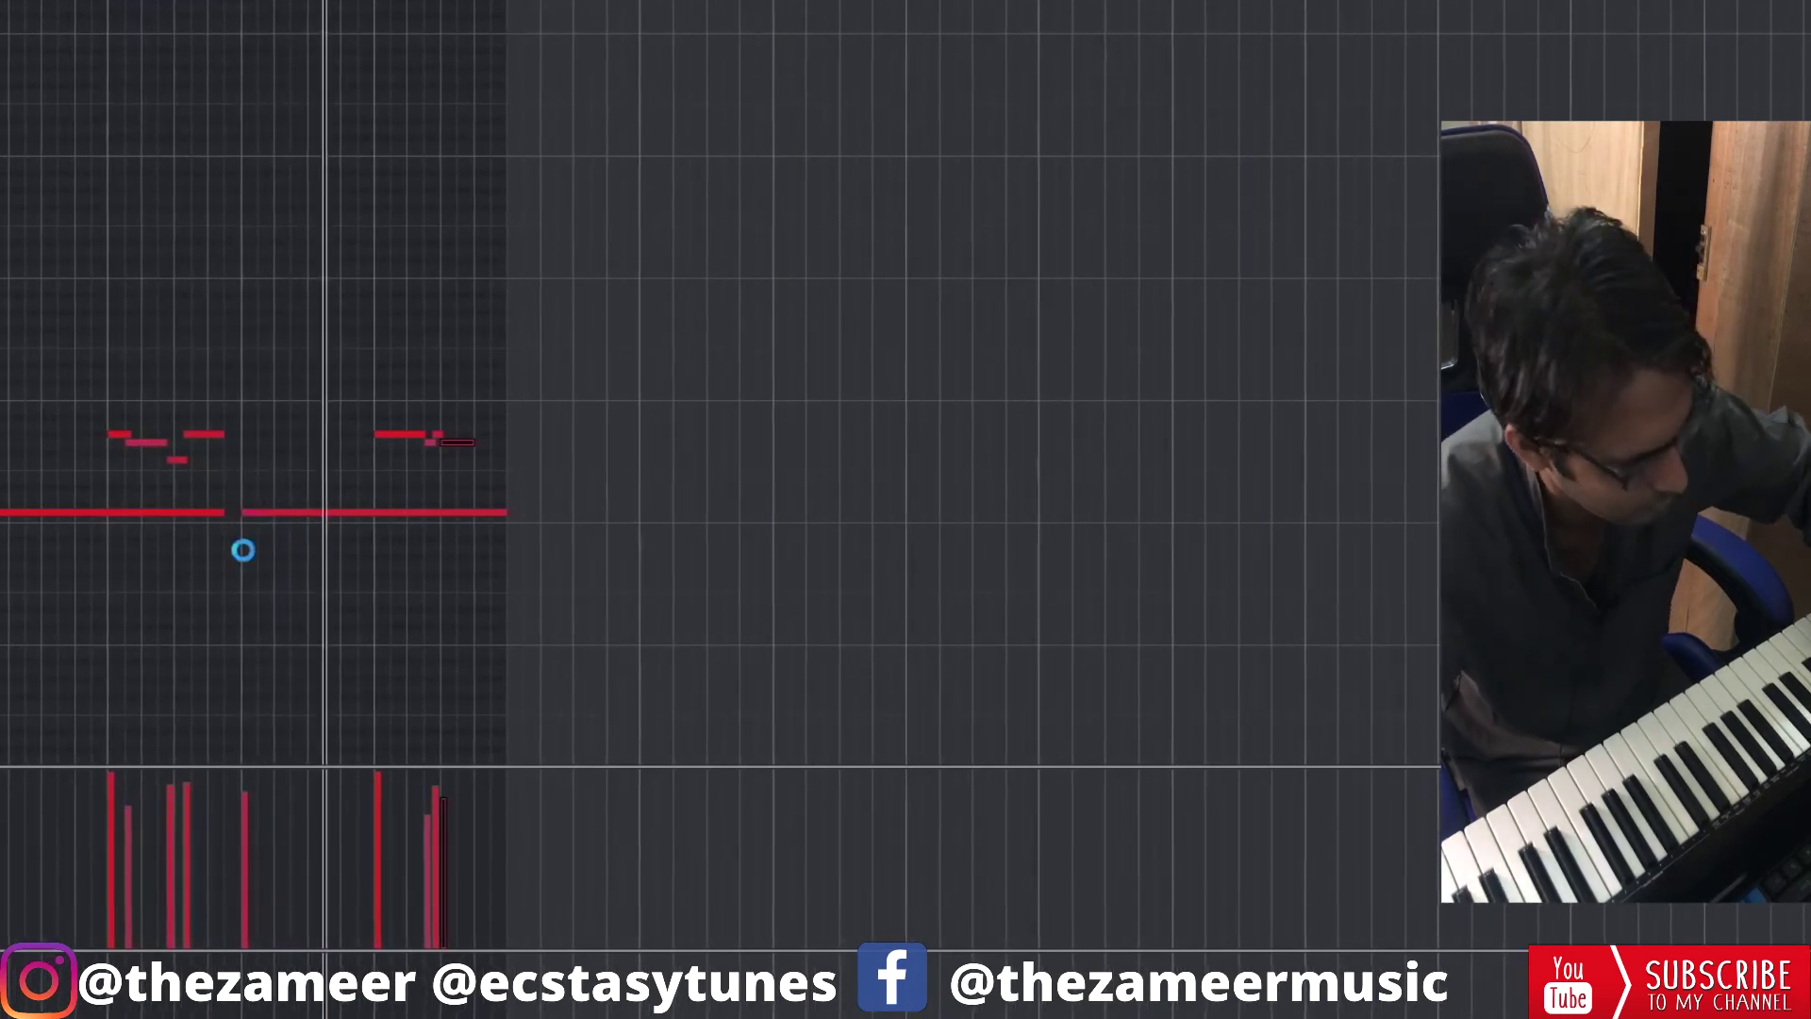
{"action": "key", "text": "Return"}
{"action": "key", "text": "Return"}
{"action": "left_click", "coordinate": [1287, 598]}
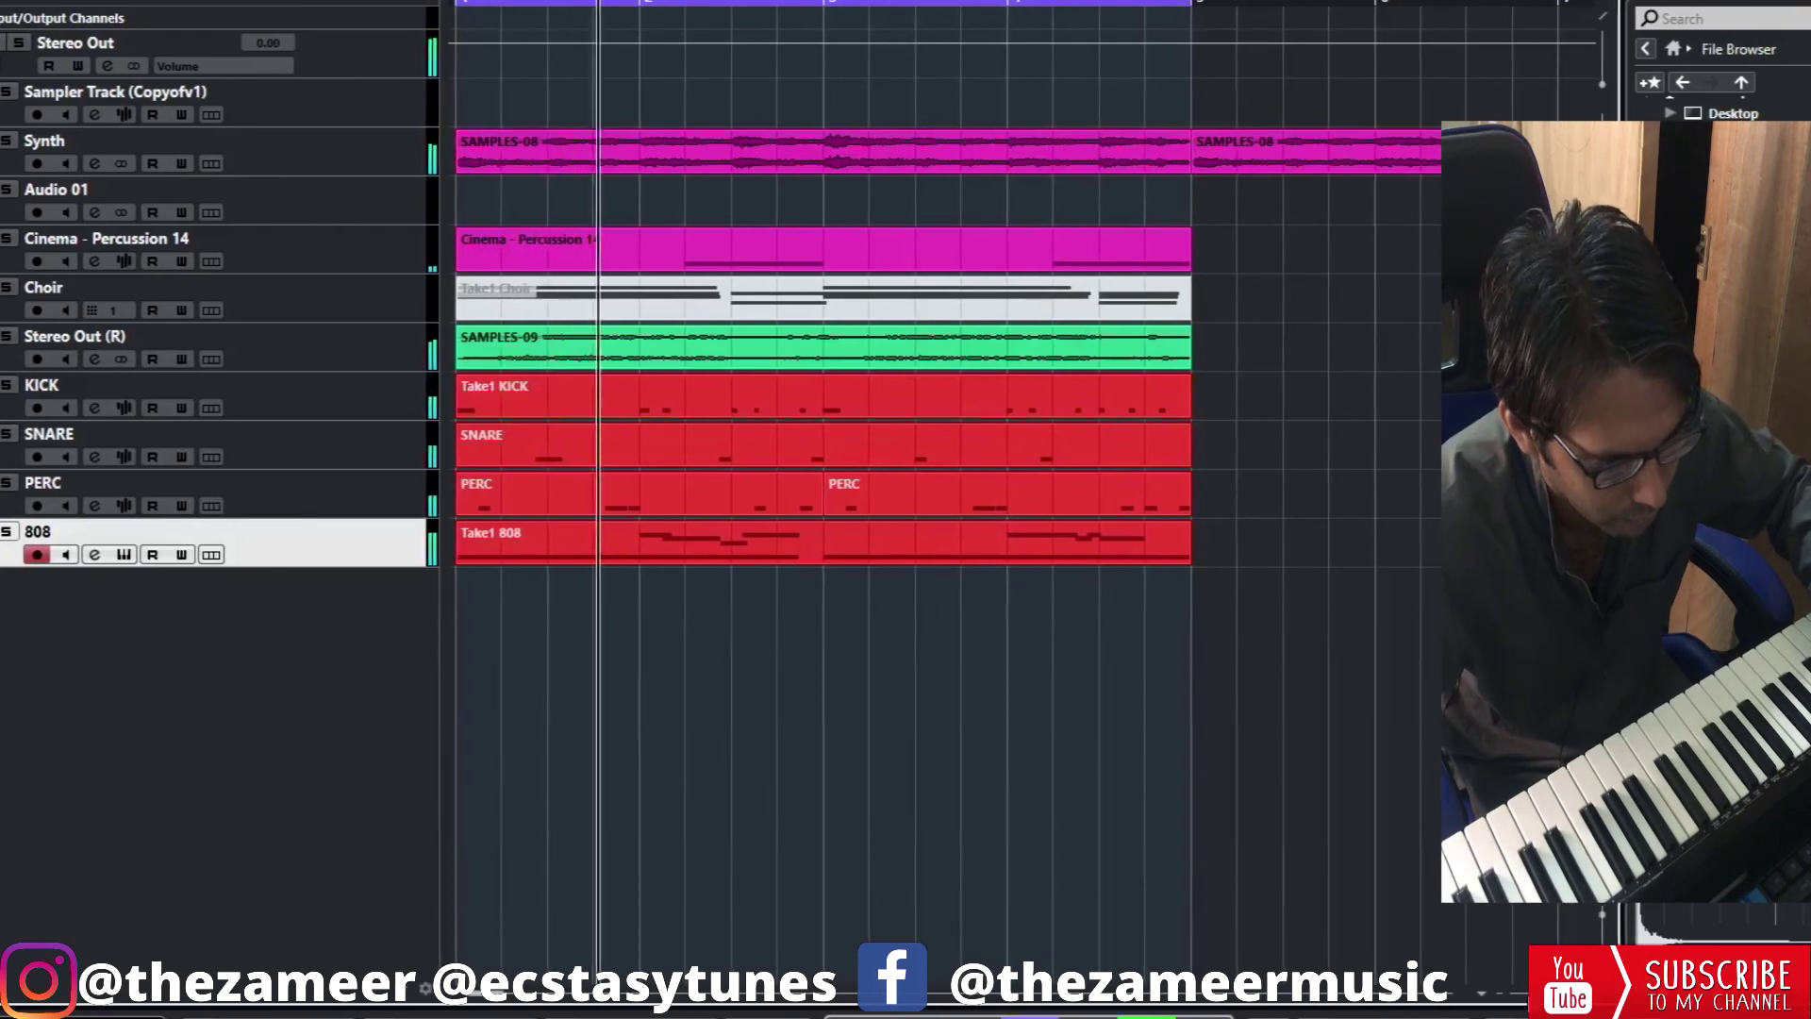
- Duplicate the percussion, choir, SAMPLES-09, kick, snare, perc and 808 parts into bars 5 to 8 and loop all eight bars
{"action": "key", "text": "g"}
{"action": "key", "text": "g"}
{"action": "left_click_drag", "start_coordinate": [823, 209], "coordinate": [426, 702]}
{"action": "key", "text": "ctrl+d"}
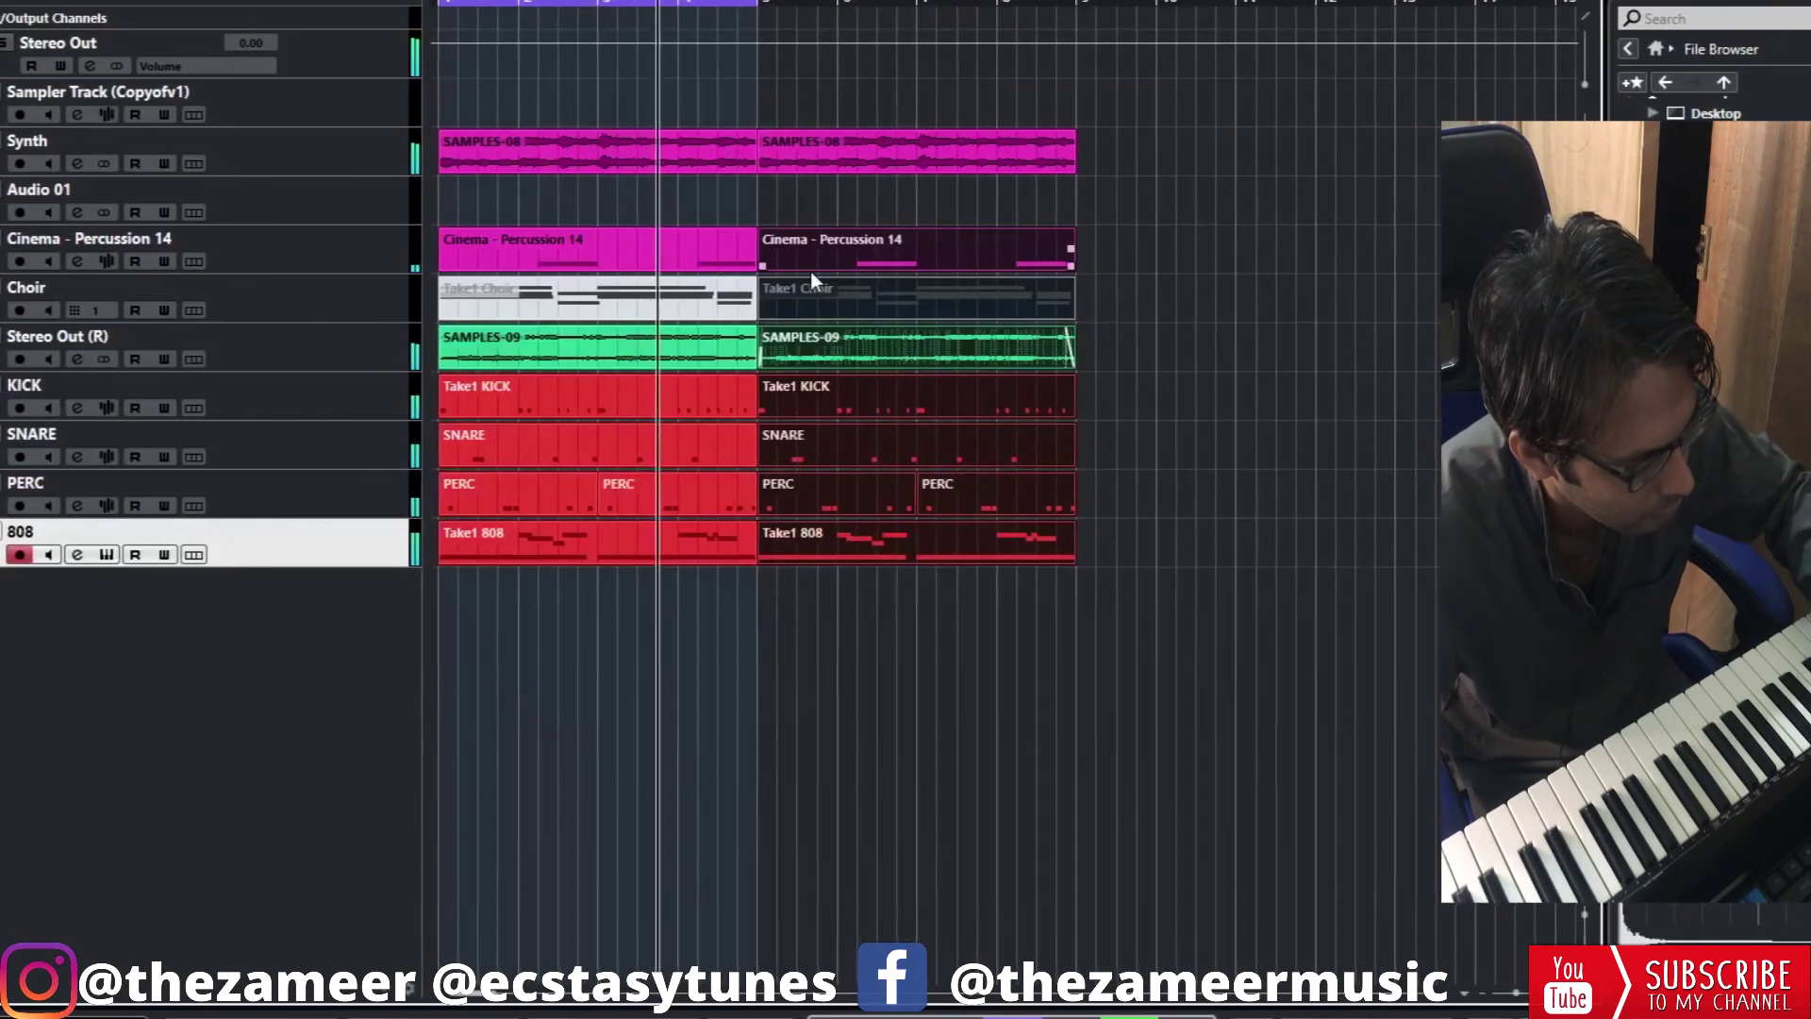
{"action": "key", "text": "ctrl+a"}
{"action": "key", "text": "p"}
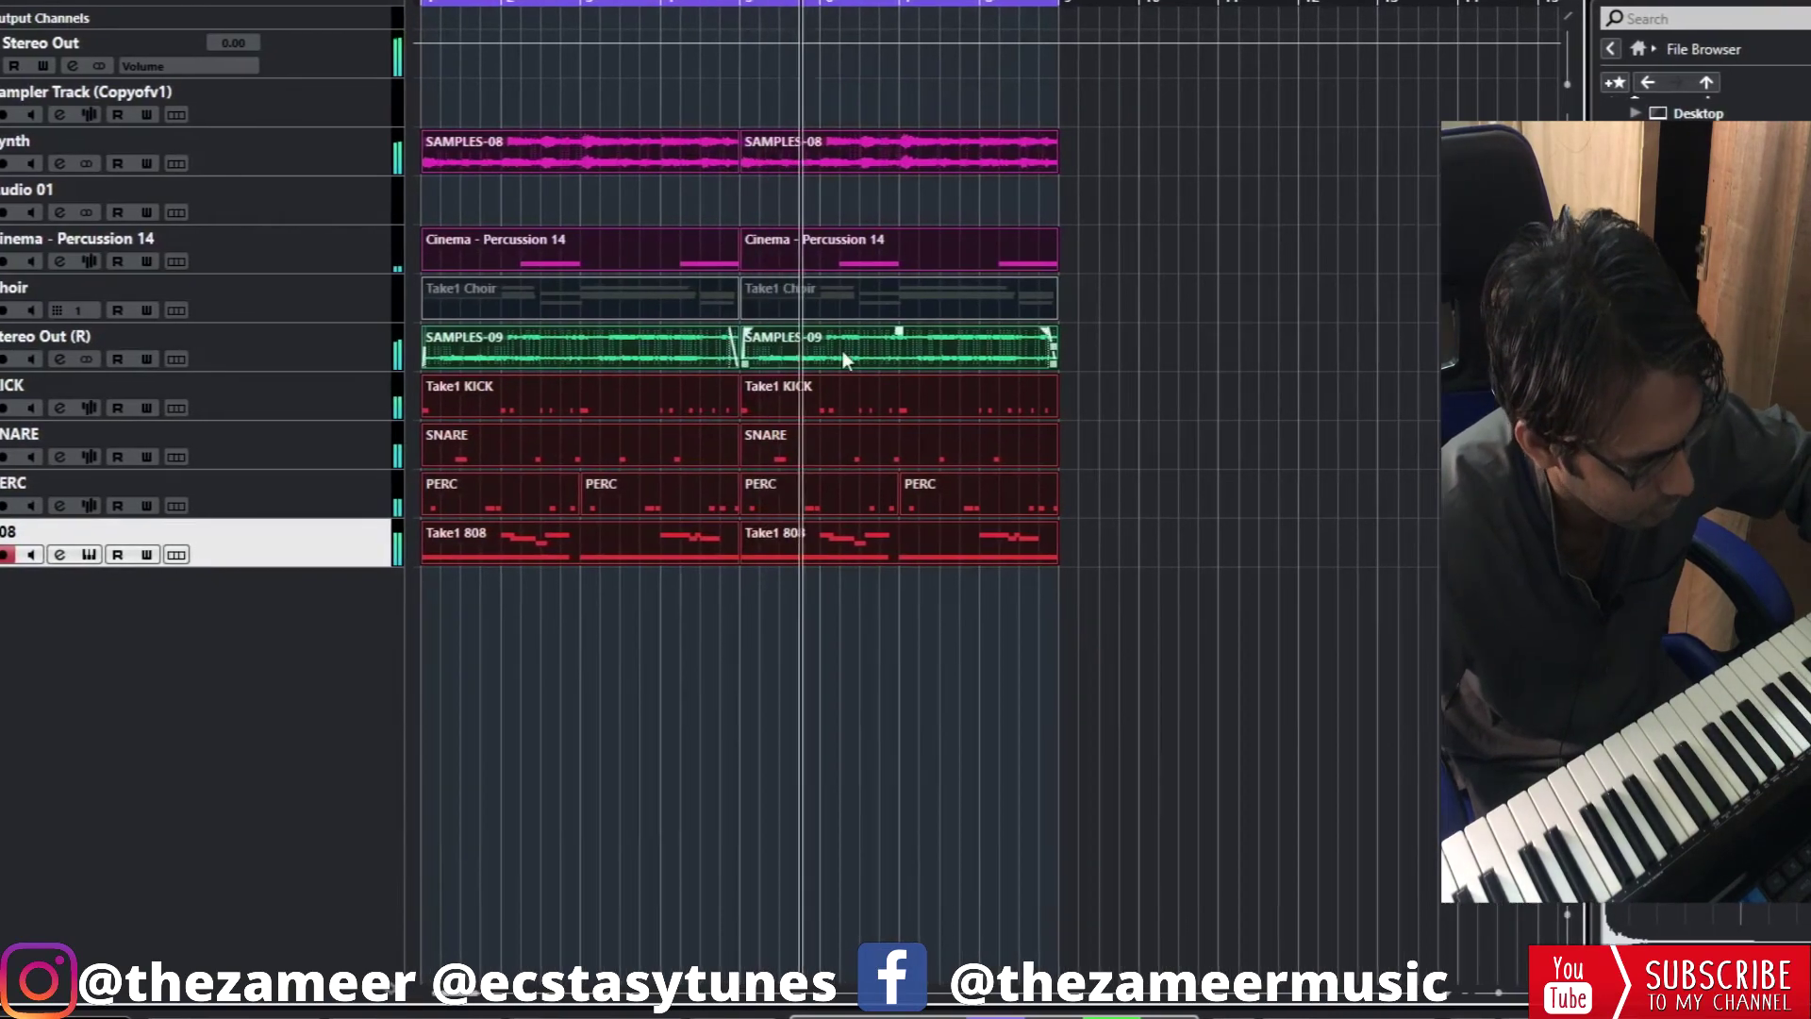
- Lower the event volume of the second SAMPLES-09 clip in bars 5 to 8
{"action": "left_click", "coordinate": [857, 350]}
{"action": "left_click_drag", "start_coordinate": [903, 329], "coordinate": [892, 354]}
{"action": "left_click", "coordinate": [1198, 342]}
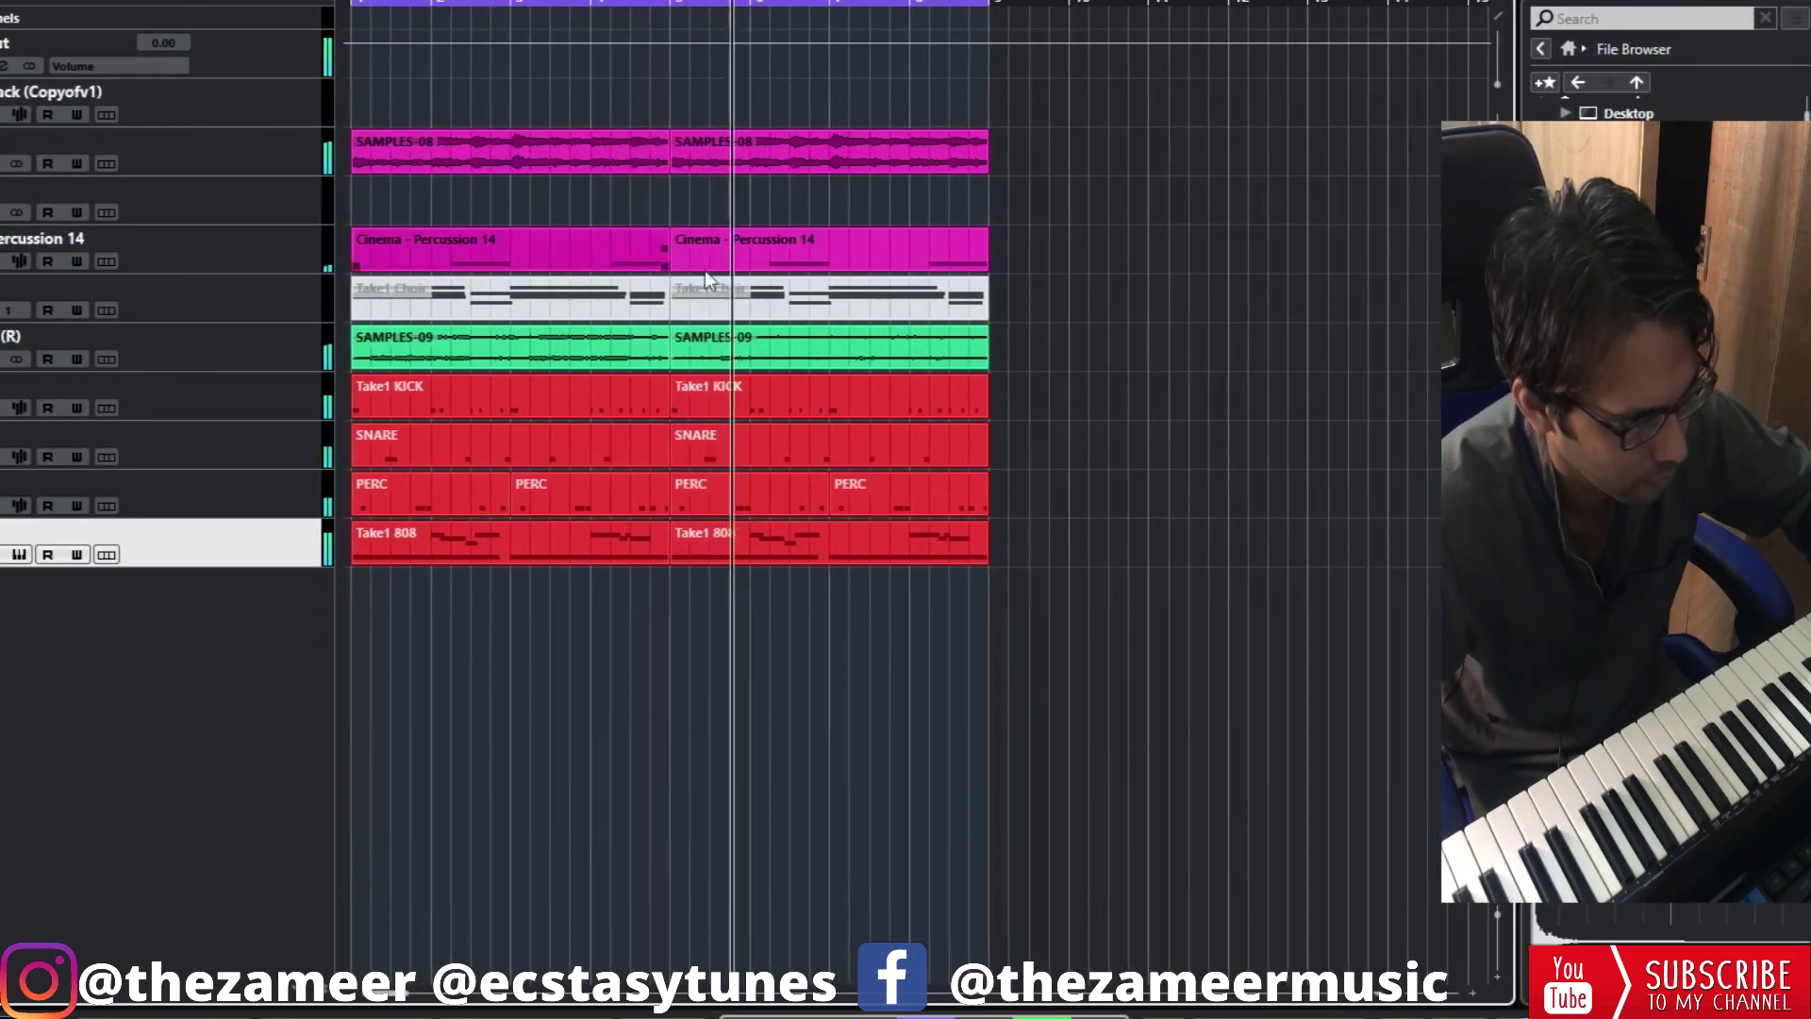
- Remove the empty Audio 01 track and play the eight-bar loop from bar 1
{"action": "left_click", "coordinate": [142, 192]}
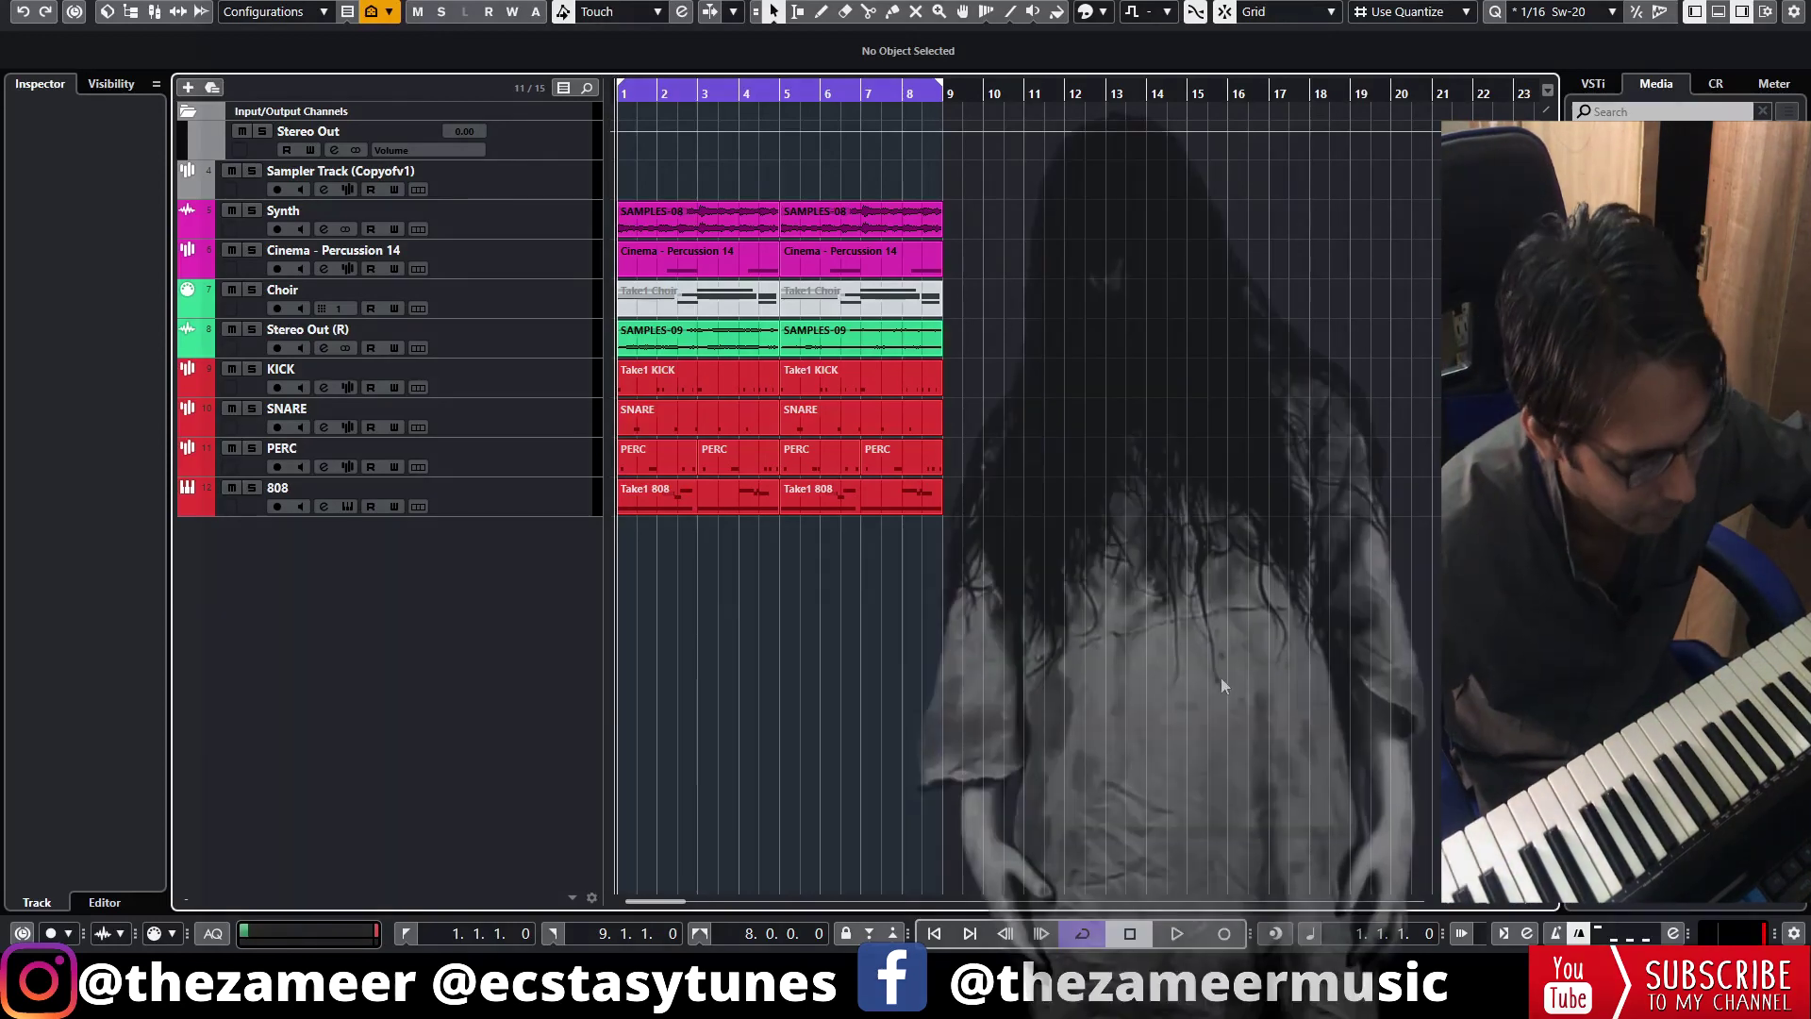
{"action": "key", "text": "space"}
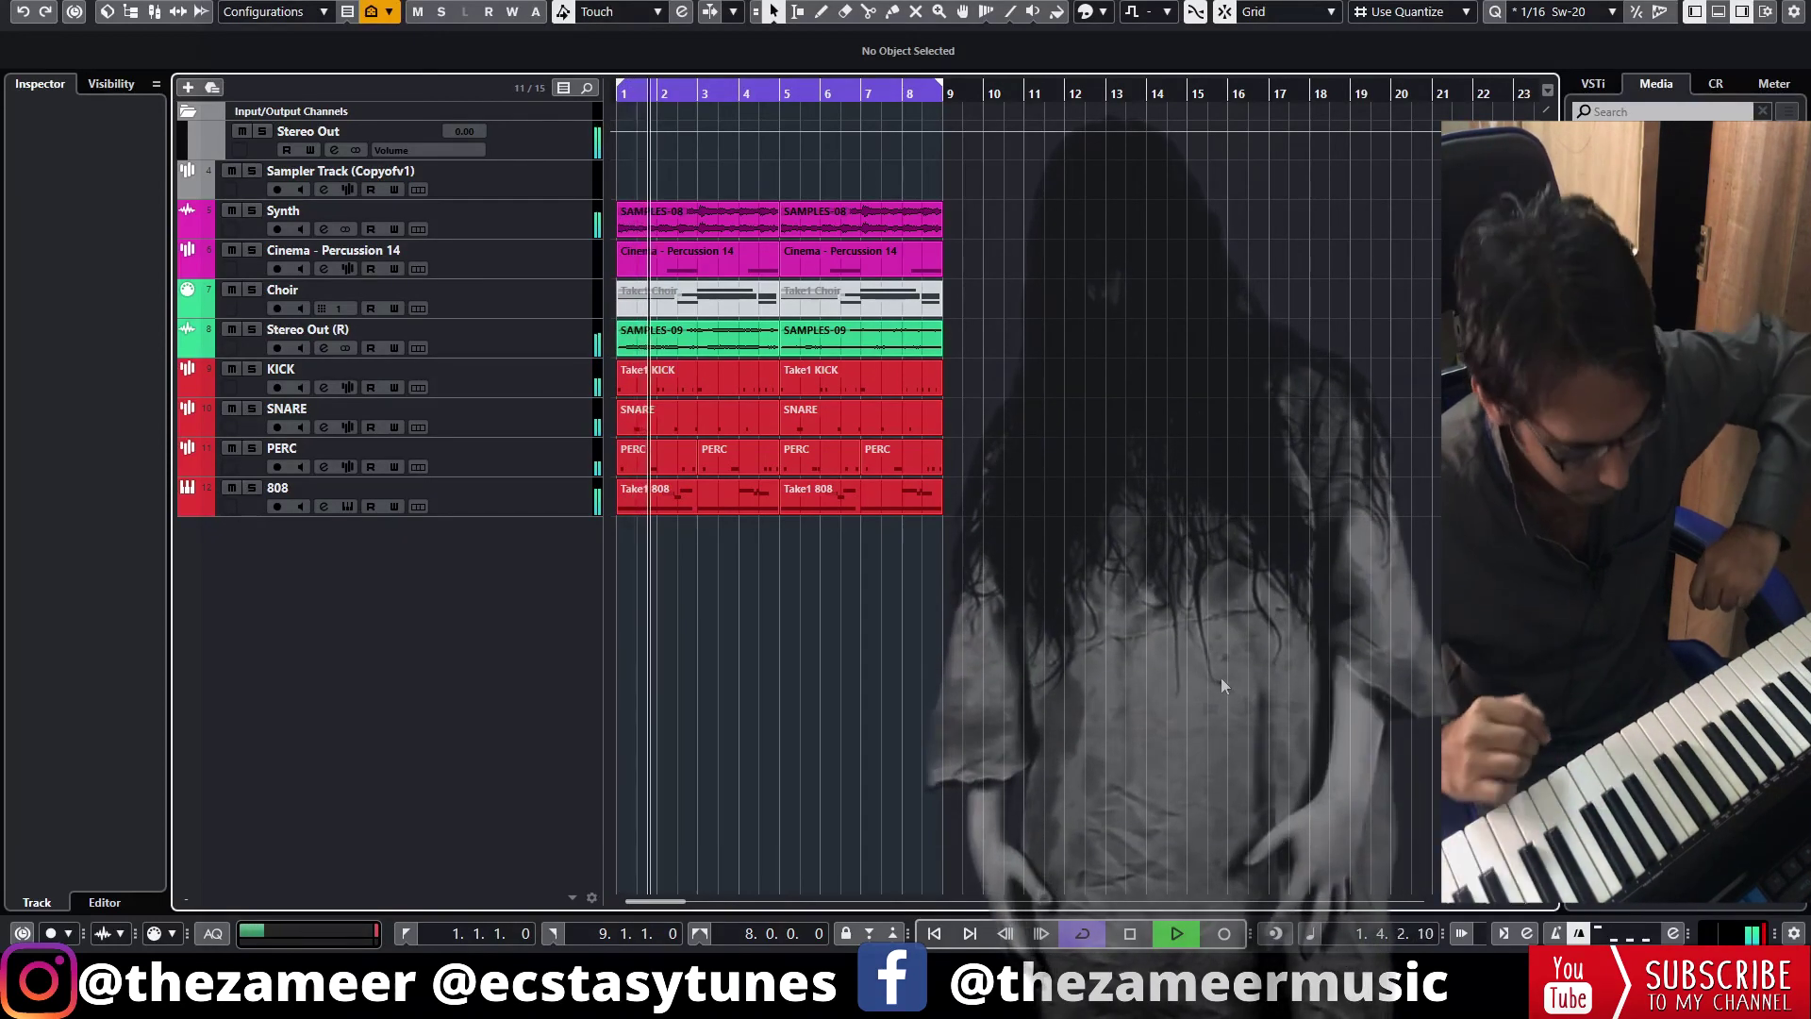